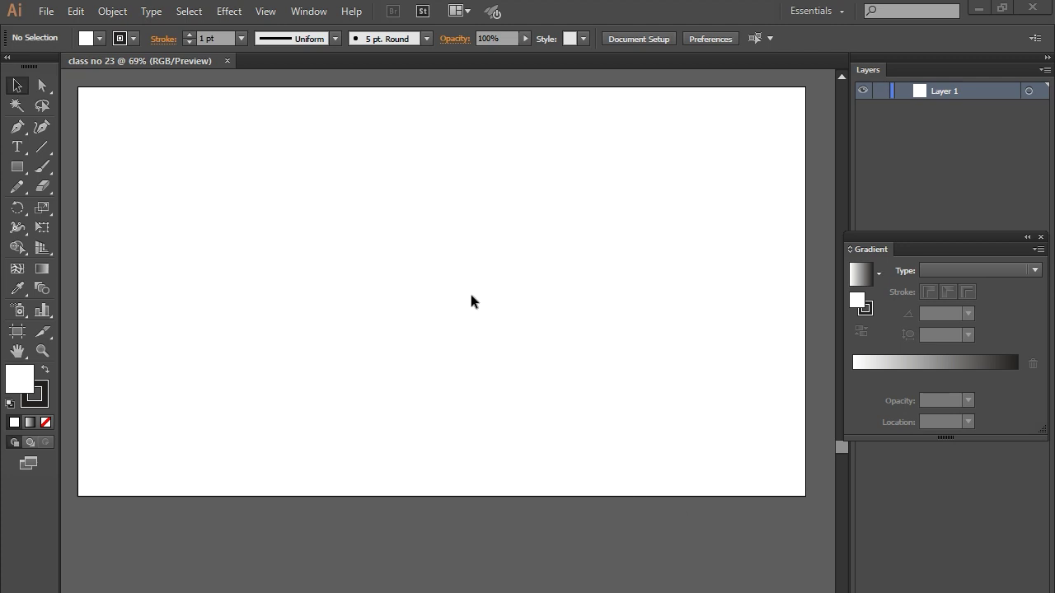
# Display the Transform panel and place it over the empty area of the artboard.
pyautogui.press('space')
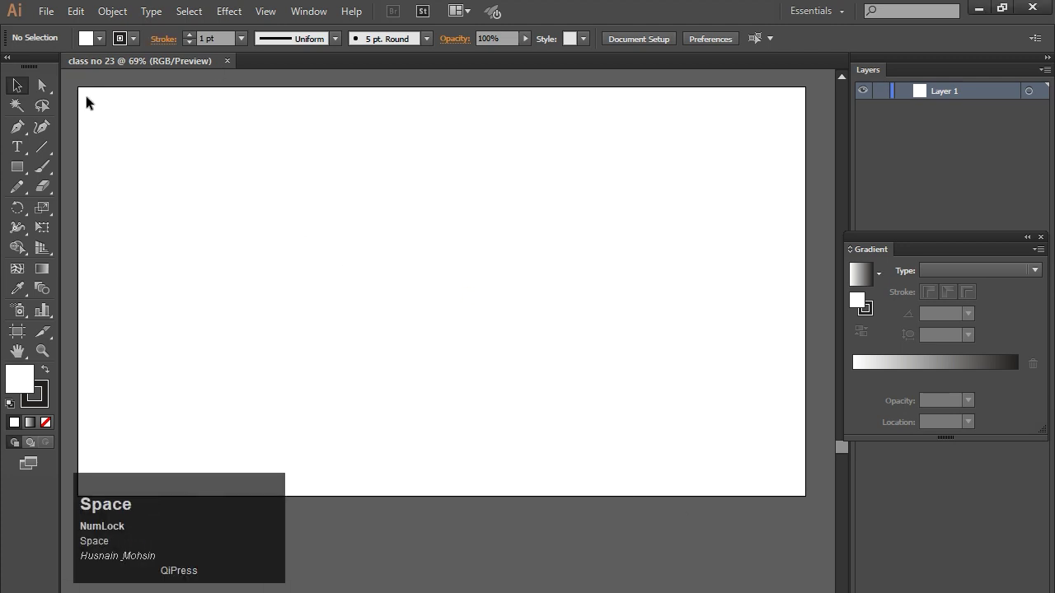
pyautogui.click(312, 14)
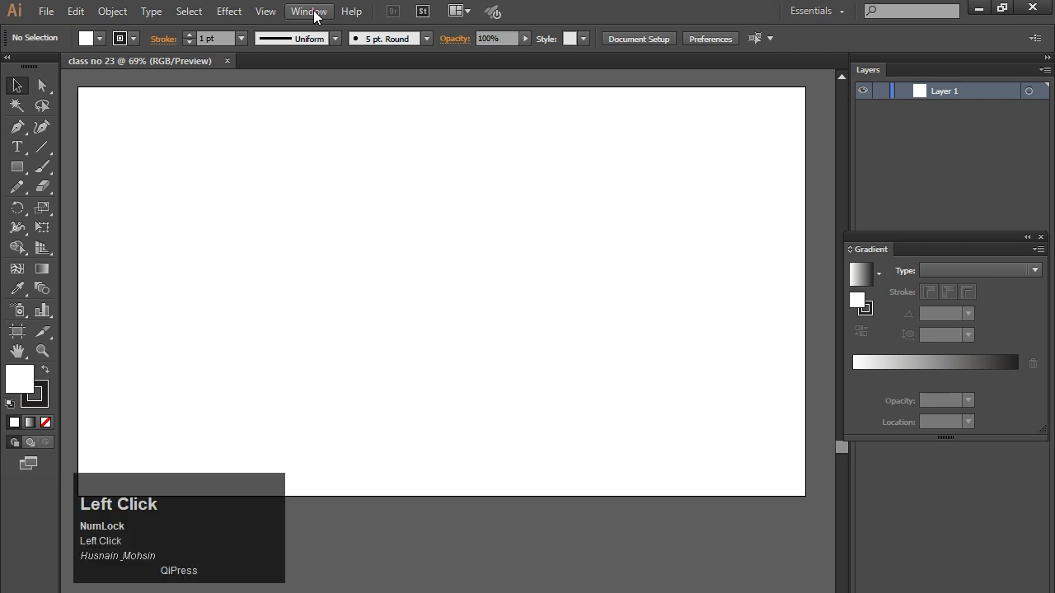
pyautogui.click(310, 11)
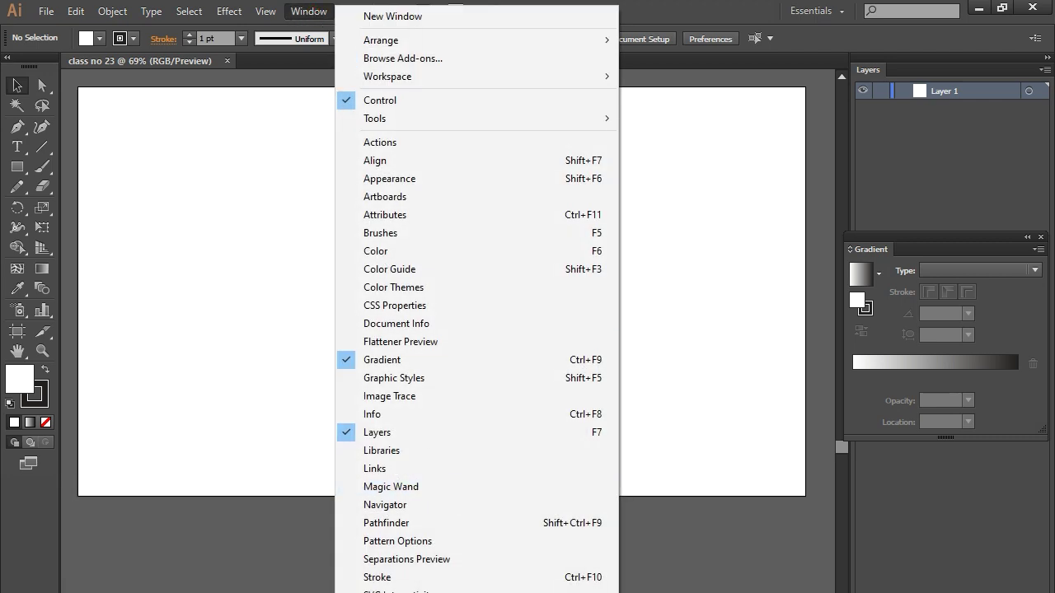
pyautogui.click(388, 592)
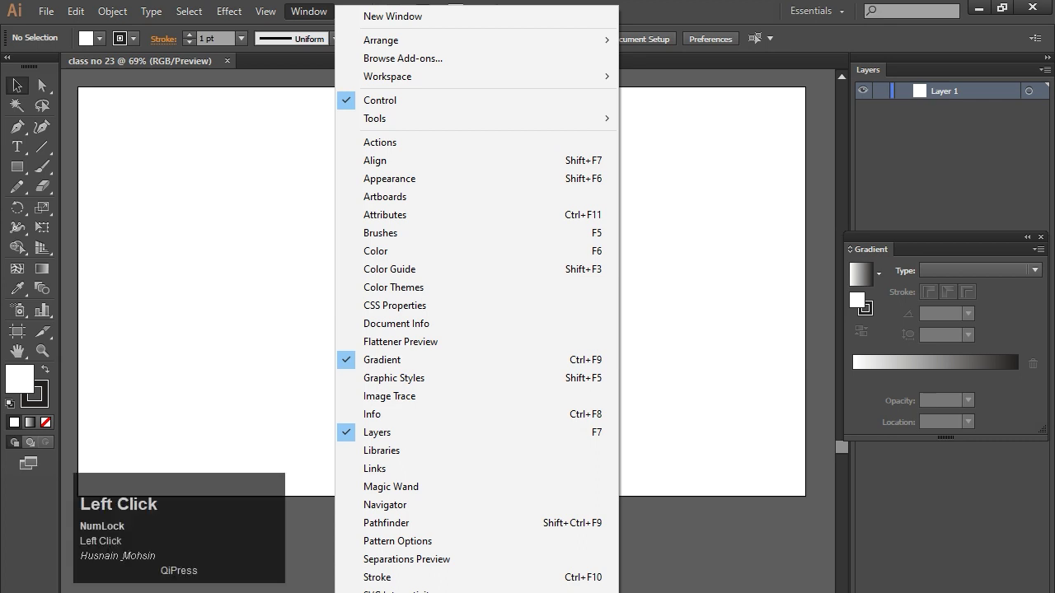
pyautogui.moveTo(668, 92); pyautogui.dragTo(577, 183)
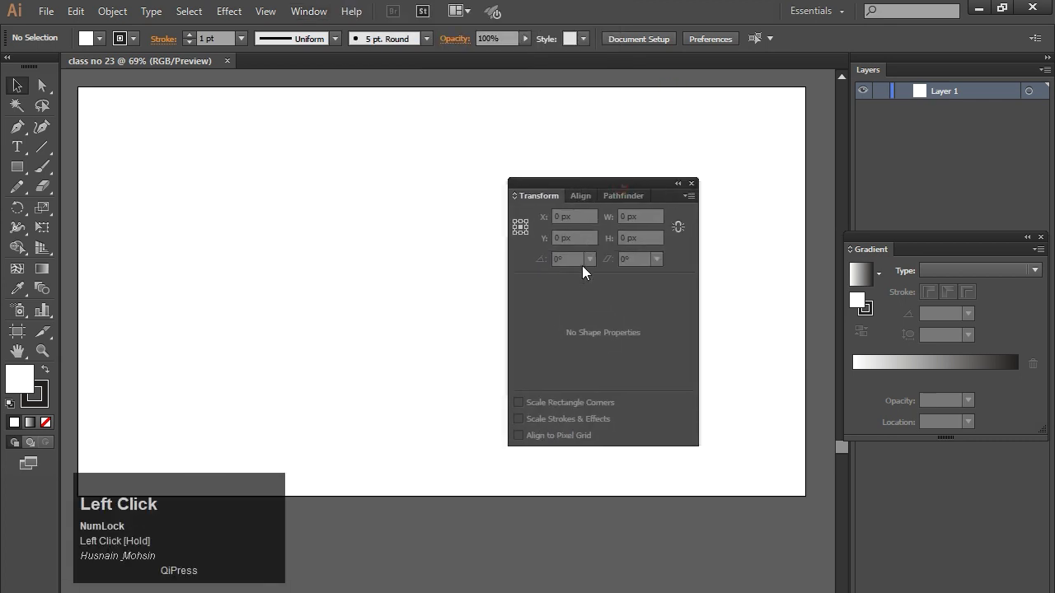
# Draw a rectangle about 335 by 260 px in the artboard's upper-left area and hide the Transform panel's extra options.
pyautogui.click(16, 167)
pyautogui.moveTo(129, 144); pyautogui.dragTo(319, 291)
pyautogui.press('v')
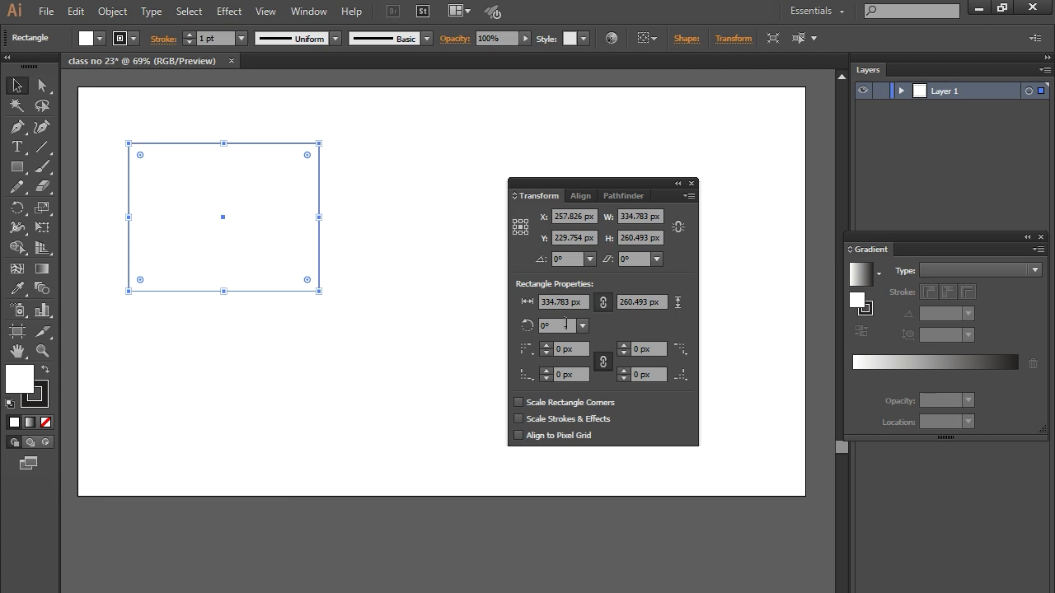
pyautogui.click(689, 198)
pyautogui.click(719, 200)
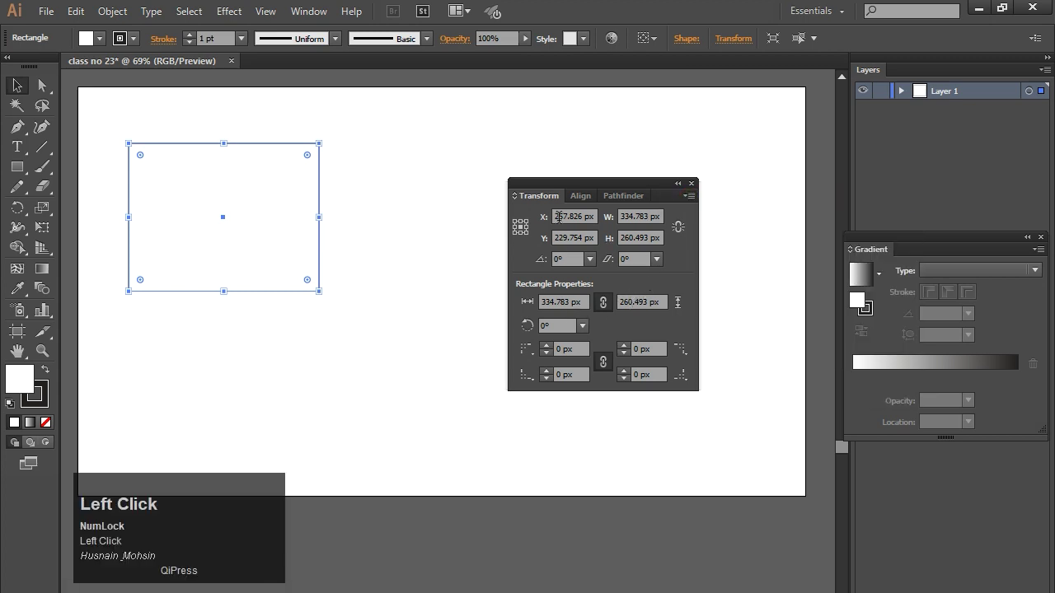
# Increase the rectangle's X position to 304 px.
pyautogui.moveTo(581, 215); pyautogui.dragTo(541, 213)
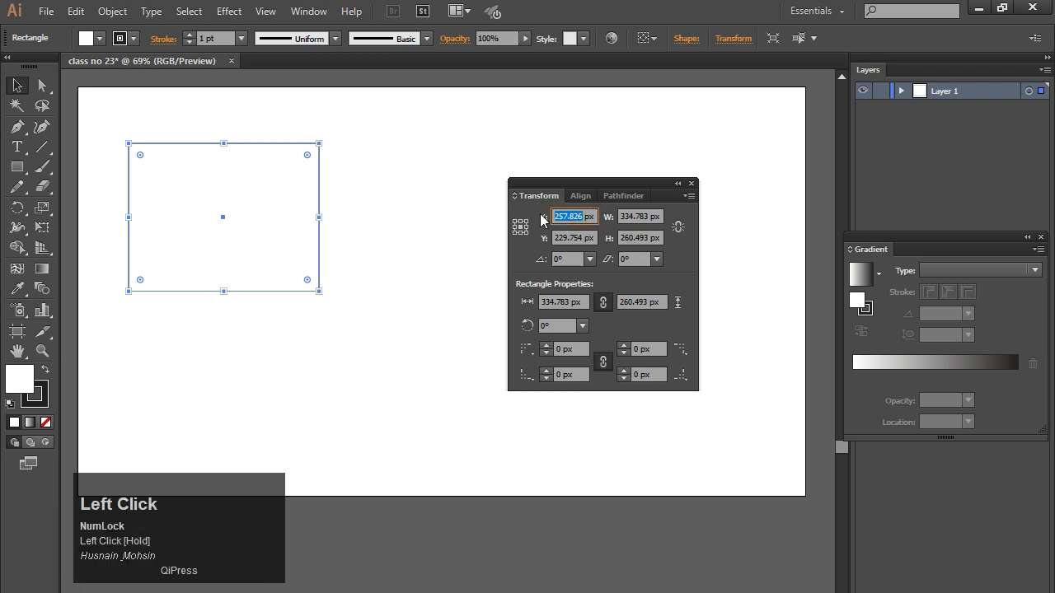
pyautogui.press('Up')
pyautogui.press('Up')
pyautogui.press('Up')
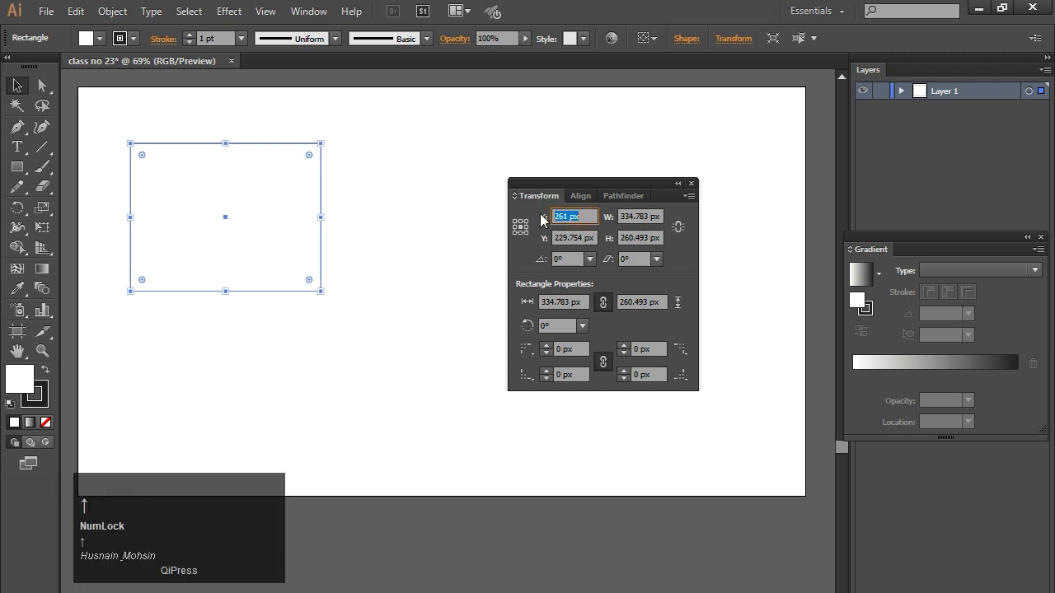
pyautogui.press('alt')
pyautogui.scroll(3, 563, 216)
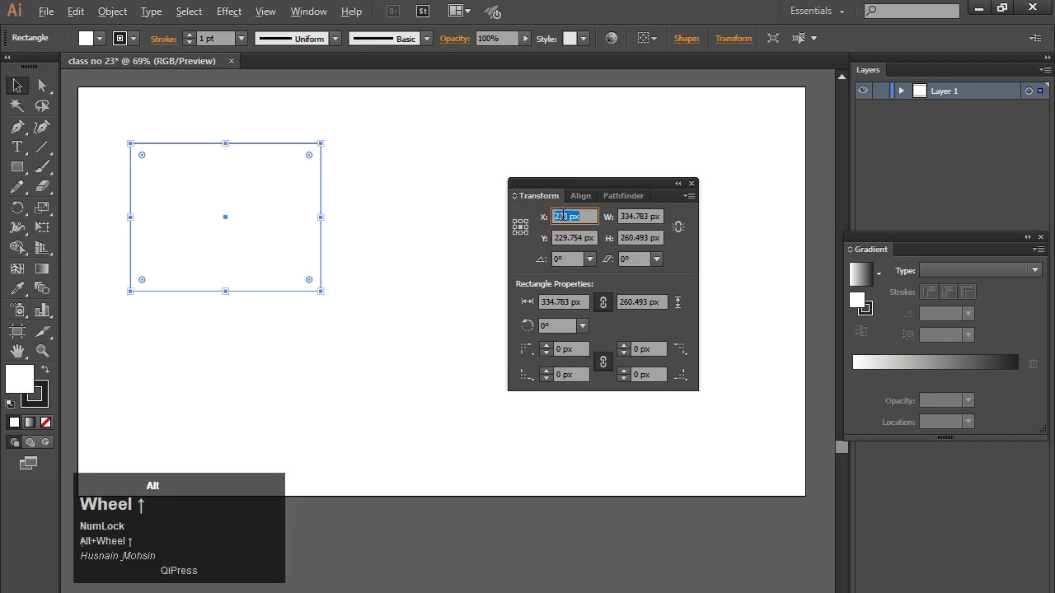
pyautogui.scroll(10, 563, 216)
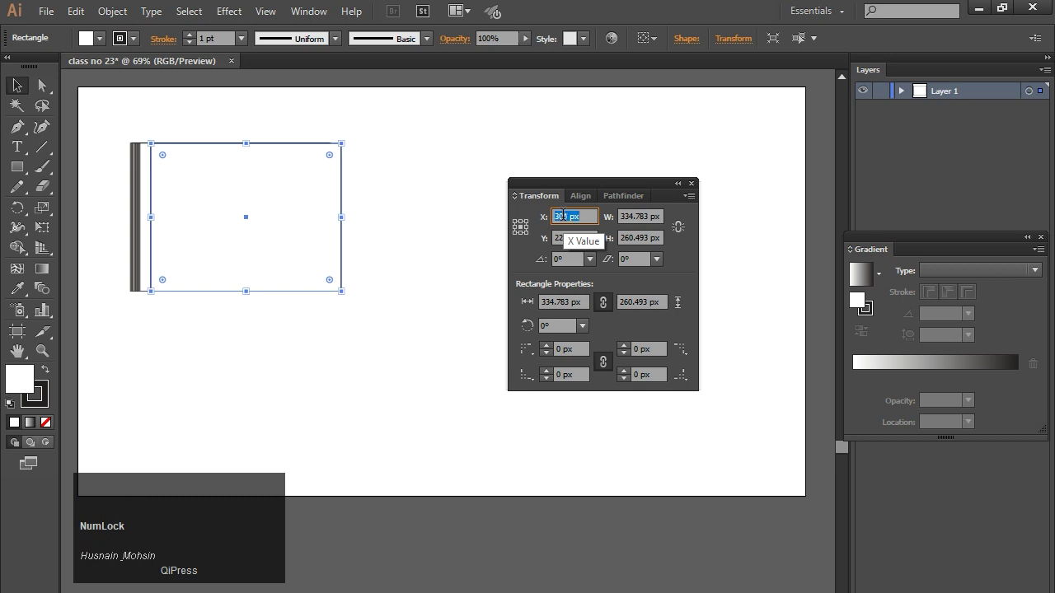
# Reduce the rectangle's Y position to 185 px.
pyautogui.click(575, 237)
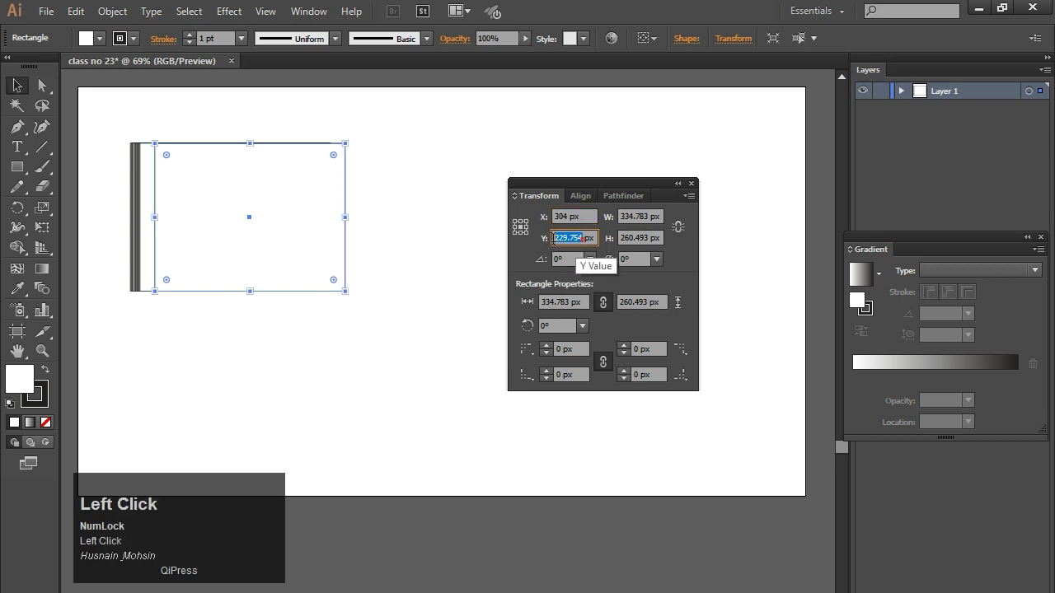
pyautogui.press('alt')
pyautogui.scroll(-5, 575, 237)
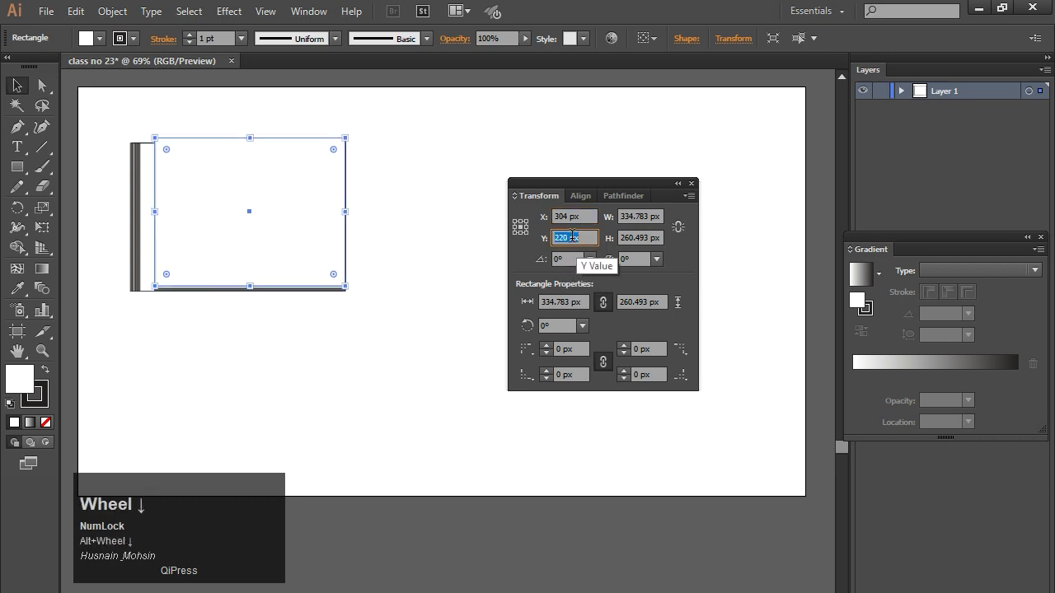
pyautogui.scroll(-5, 573, 236)
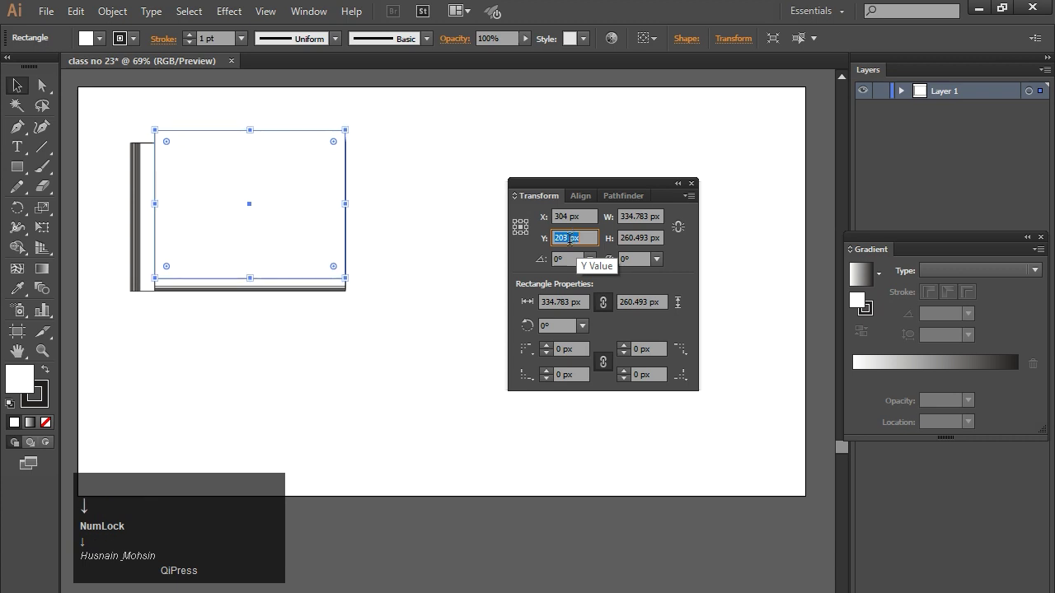
pyautogui.scroll(-1, 574, 236)
# Reduce the rectangle's X position to 297 px.
pyautogui.moveTo(577, 216); pyautogui.dragTo(569, 216)
pyautogui.press('Down')
pyautogui.press('Down')
pyautogui.press('Down')
pyautogui.press('Down')
pyautogui.press('Down')
pyautogui.press('Down')
pyautogui.press('Down')
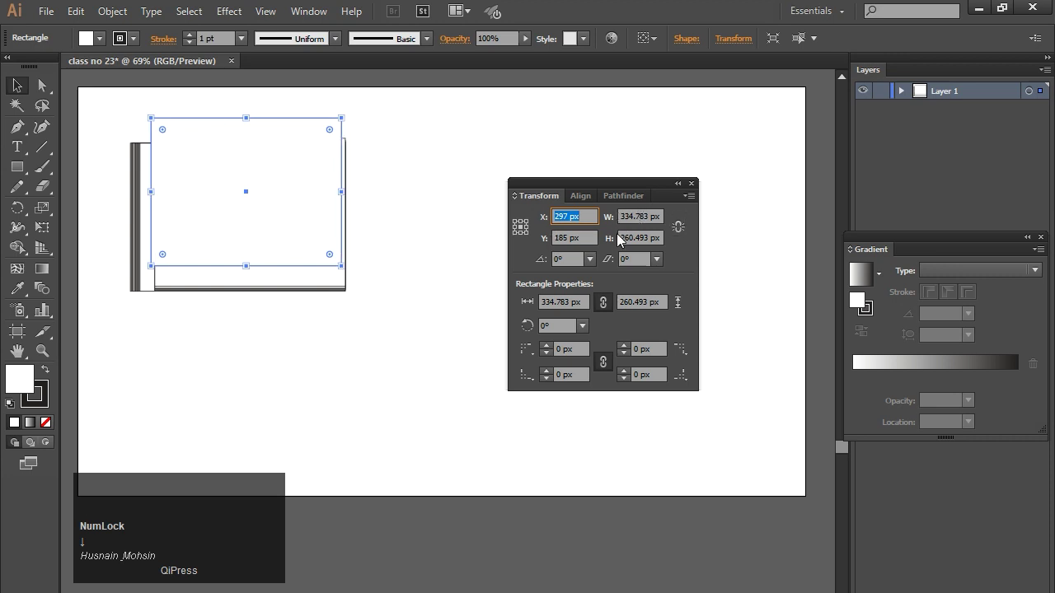
# Set the rectangle's width to 343 px without constraining its proportions.
pyautogui.moveTo(651, 216); pyautogui.dragTo(605, 264)
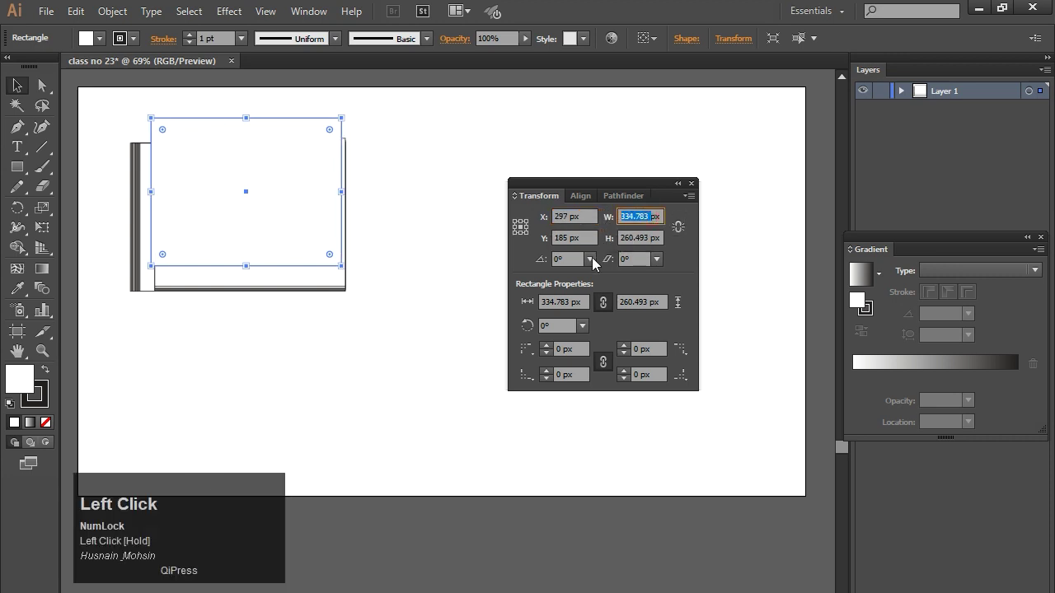
pyautogui.press('Up')
pyautogui.press('Up')
pyautogui.press('Up')
pyautogui.press('Up')
pyautogui.press('Up')
pyautogui.press('Up')
pyautogui.press('Up')
pyautogui.press('Up')
pyautogui.press('Up')
pyautogui.press('Up')
pyautogui.press('Up')
pyautogui.press('Up')
pyautogui.press('Up')
pyautogui.press('Up')
pyautogui.press('Up')
pyautogui.press('Up')
pyautogui.press('Down')
pyautogui.press('Down')
pyautogui.press('Down')
pyautogui.press('Down')
pyautogui.press('Down')
pyautogui.press('Down')
pyautogui.press('Down')
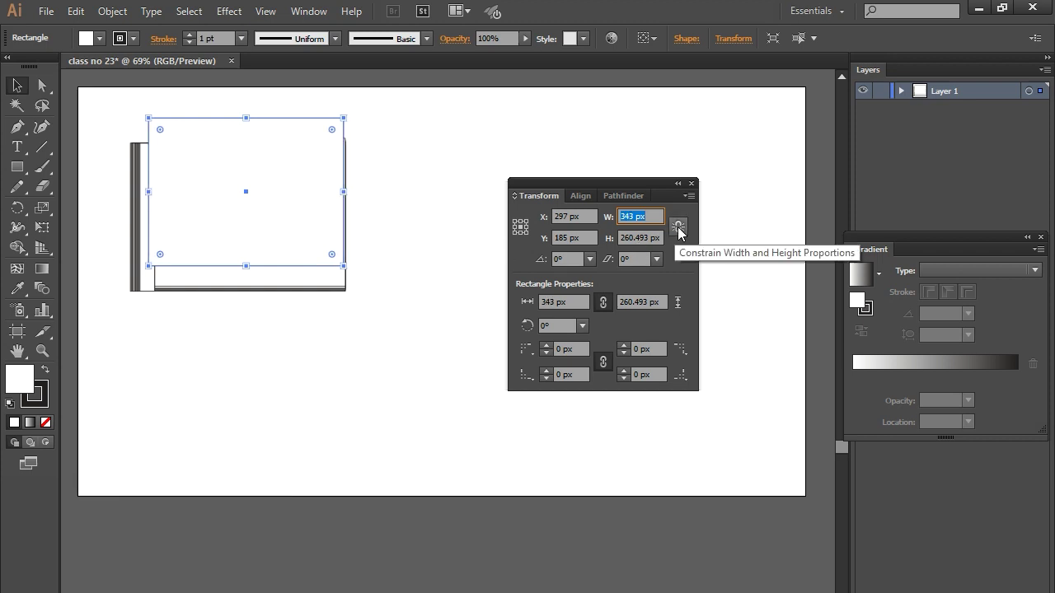
# Constrain the rectangle's width and height proportions and increase its height to 305 px.
pyautogui.click(678, 227)
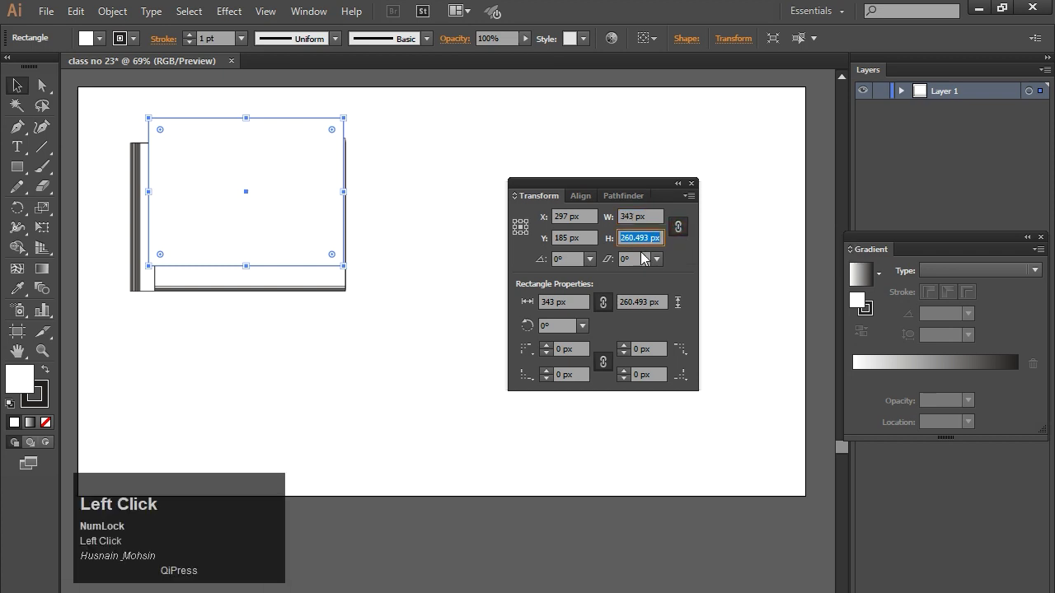
pyautogui.press('Up')
pyautogui.press('Up')
pyautogui.press('Up')
pyautogui.press('Up')
pyautogui.press('Up')
pyautogui.press('Up')
pyautogui.press('Up')
pyautogui.press('Up')
pyautogui.press('Up')
pyautogui.press('Up')
pyautogui.press('Up')
pyautogui.press('Up')
pyautogui.press('Up')
pyautogui.press('Up')
pyautogui.press('Up')
pyautogui.press('Up')
pyautogui.press('Up')
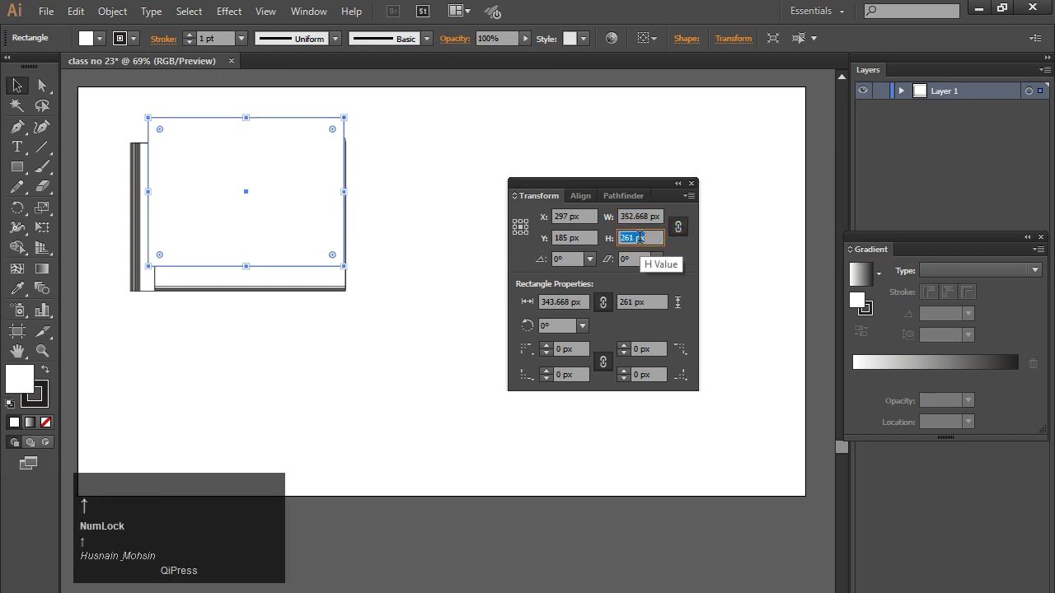
pyautogui.press('Up')
pyautogui.press('Up')
pyautogui.press('Up')
pyautogui.press('Up')
pyautogui.press('Up')
pyautogui.press('Up')
pyautogui.press('Up')
pyautogui.press('Up')
pyautogui.press('Up')
pyautogui.press('Up')
pyautogui.press('Up')
pyautogui.press('Up')
pyautogui.press('Up')
pyautogui.press('Up')
pyautogui.press('Up')
pyautogui.press('Up')
pyautogui.press('Up')
pyautogui.press('Up')
pyautogui.press('Up')
pyautogui.press('Up')
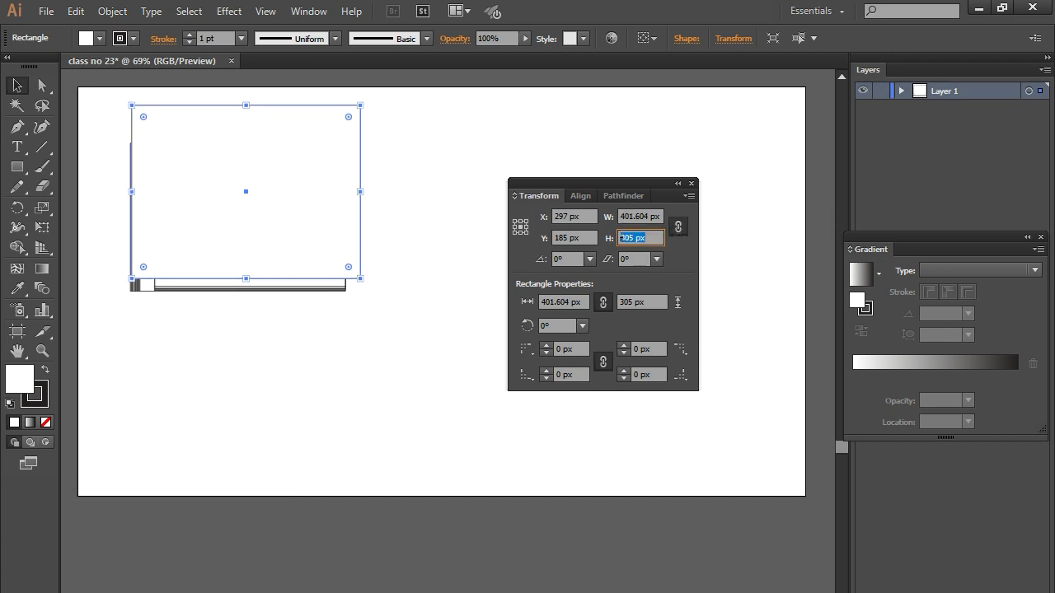
# Unlink the rectangle's width and height proportions and set its width to 414 px.
pyautogui.click(675, 229)
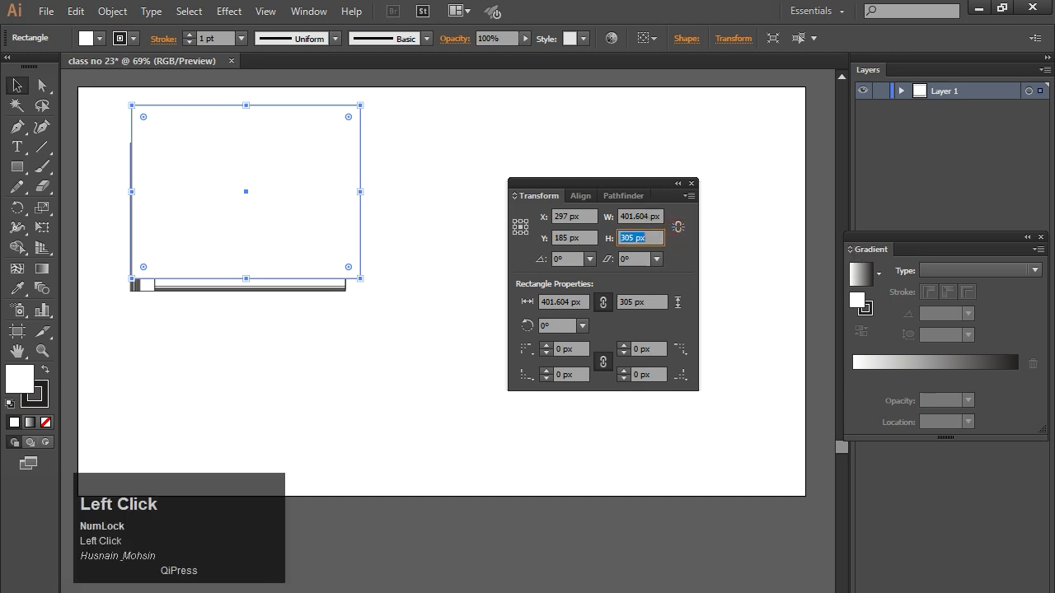
pyautogui.click(644, 216)
pyautogui.press('Up')
pyautogui.press('Up')
pyautogui.press('Up')
pyautogui.press('Up')
pyautogui.press('Up')
pyautogui.press('Up')
pyautogui.click(617, 239)
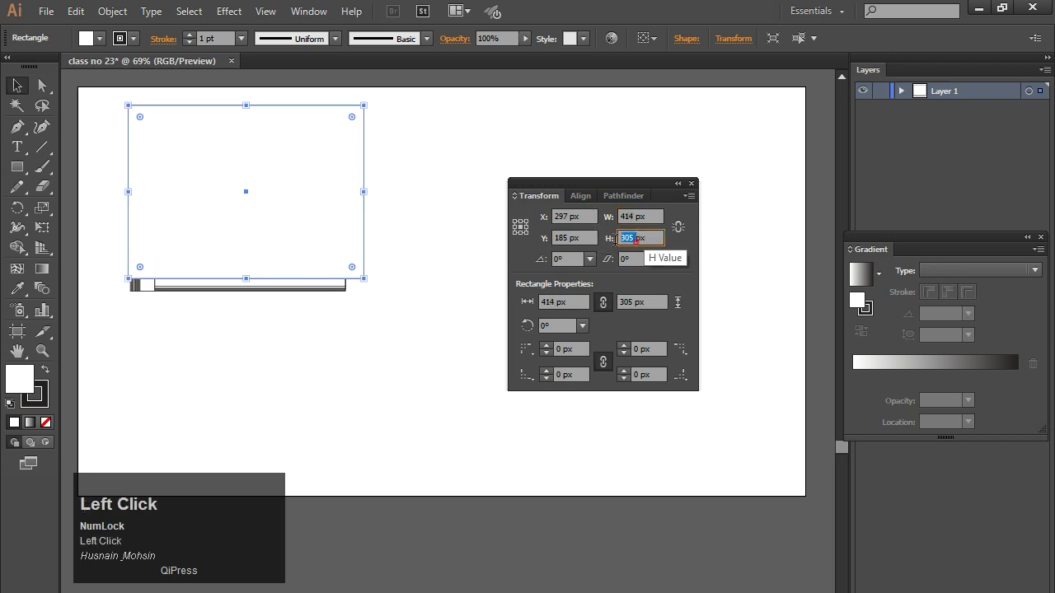
pyautogui.moveTo(617, 238); pyautogui.dragTo(615, 243)
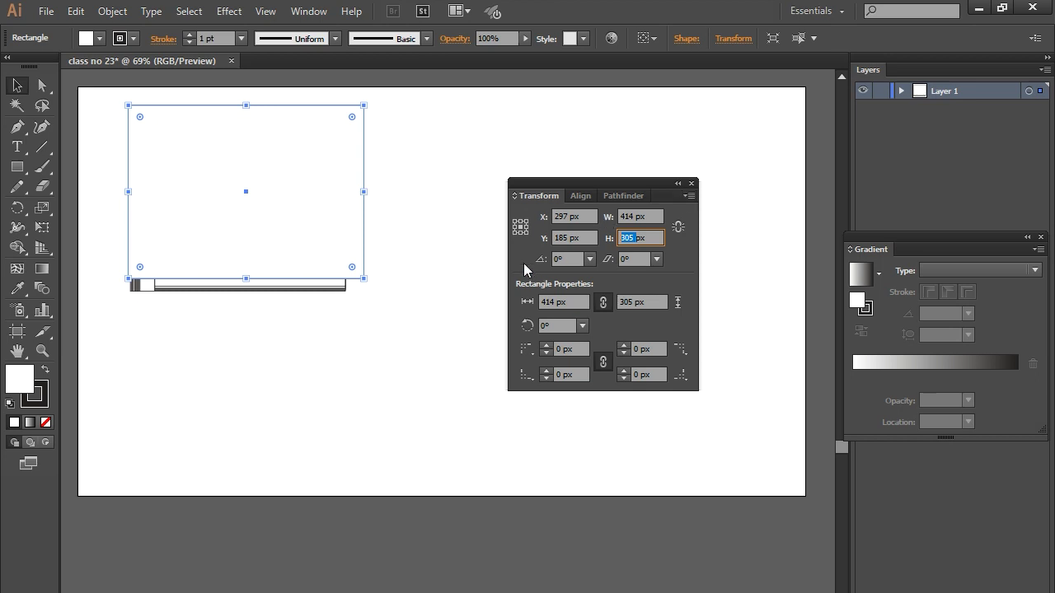
# Rotate the rectangle using the preset angle of -120°, followed by the -90° preset.
pyautogui.click(591, 260)
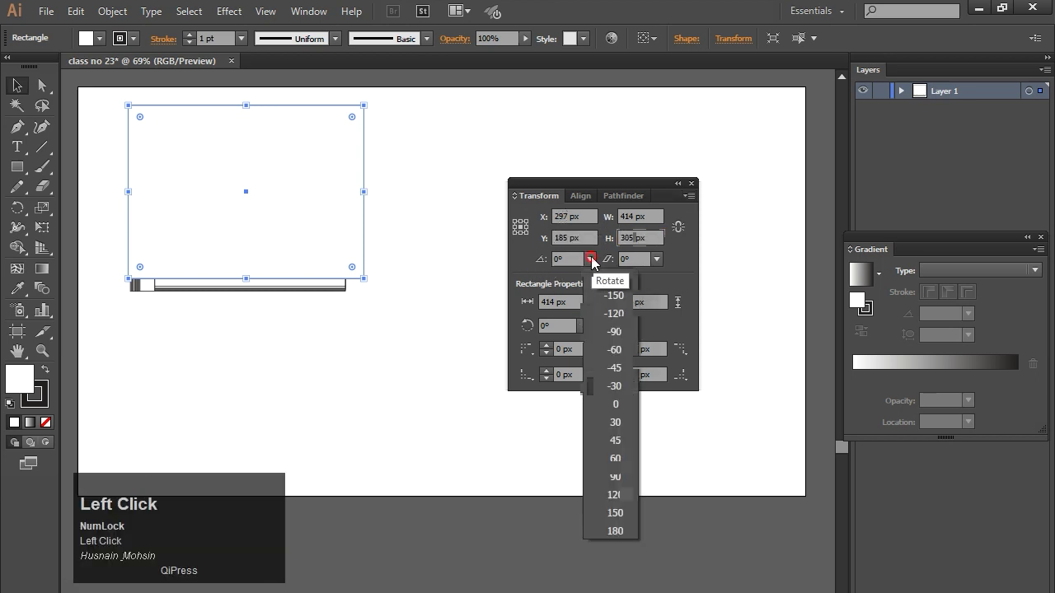
pyautogui.click(612, 314)
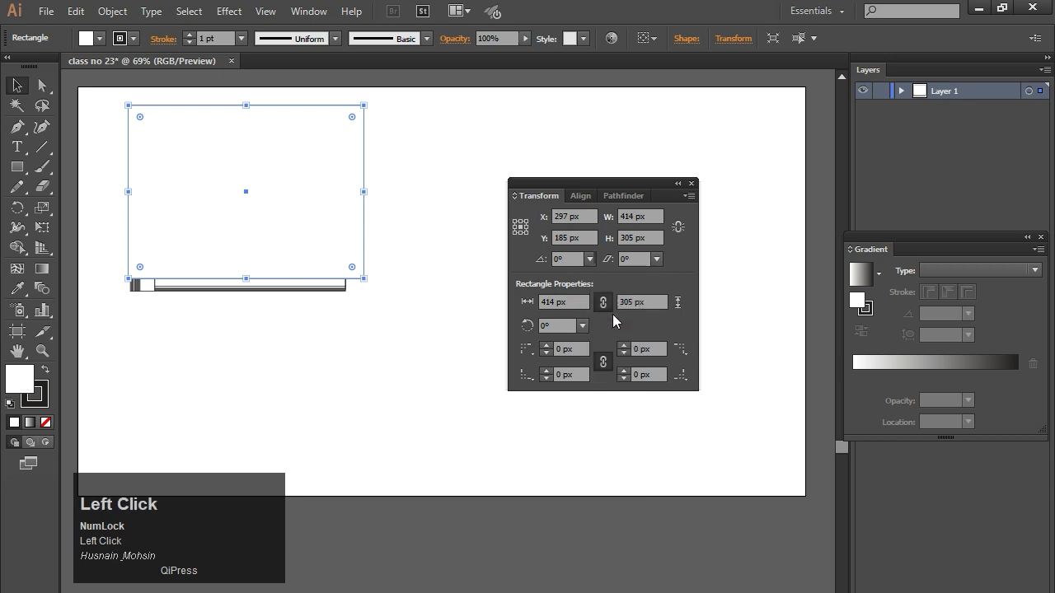
pyautogui.click(591, 260)
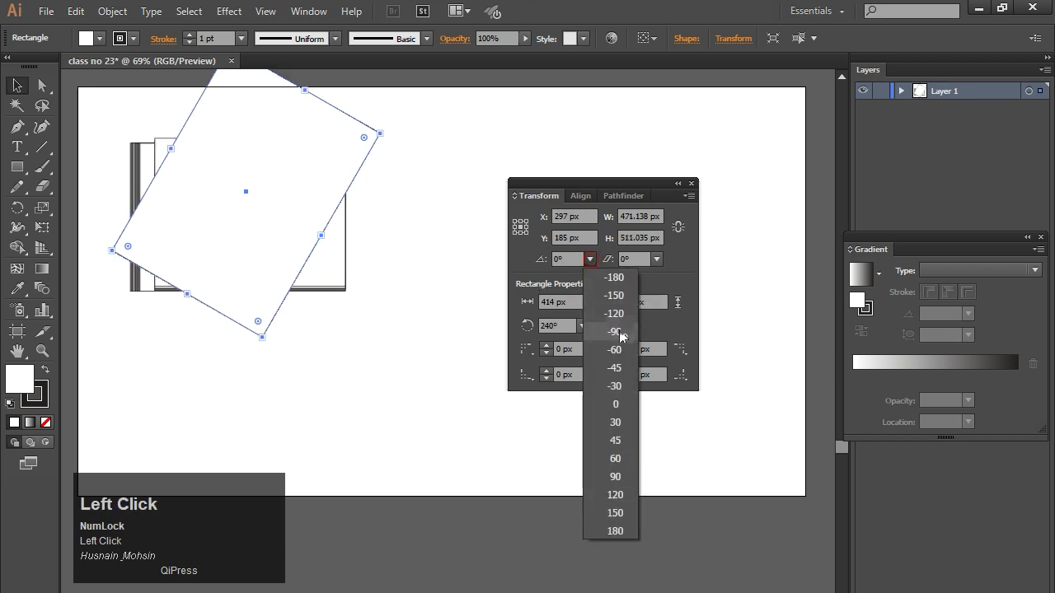
pyautogui.click(617, 333)
# Adjust the rectangle's rotation in one-degree increments until its angle is 171°.
pyautogui.click(559, 257)
pyautogui.press('Down')
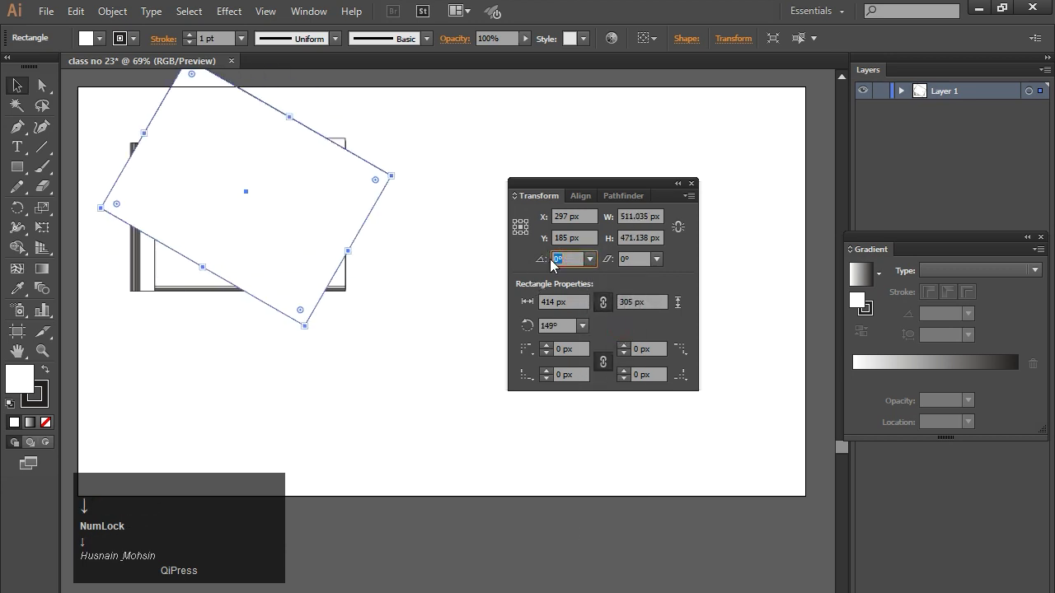
pyautogui.press('Up')
pyautogui.press('Up')
pyautogui.press('Up')
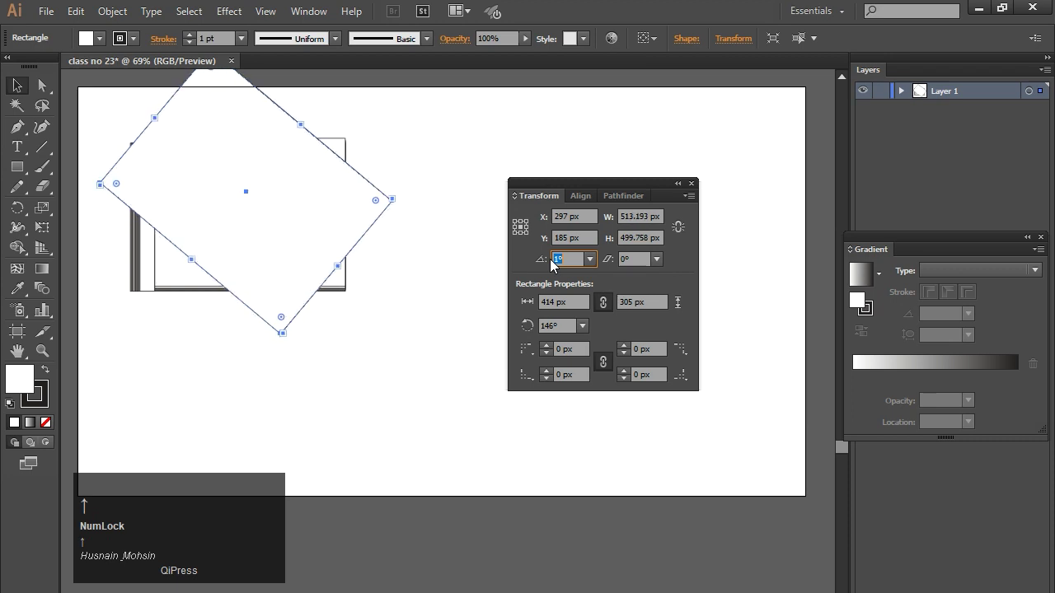
pyautogui.press('Down')
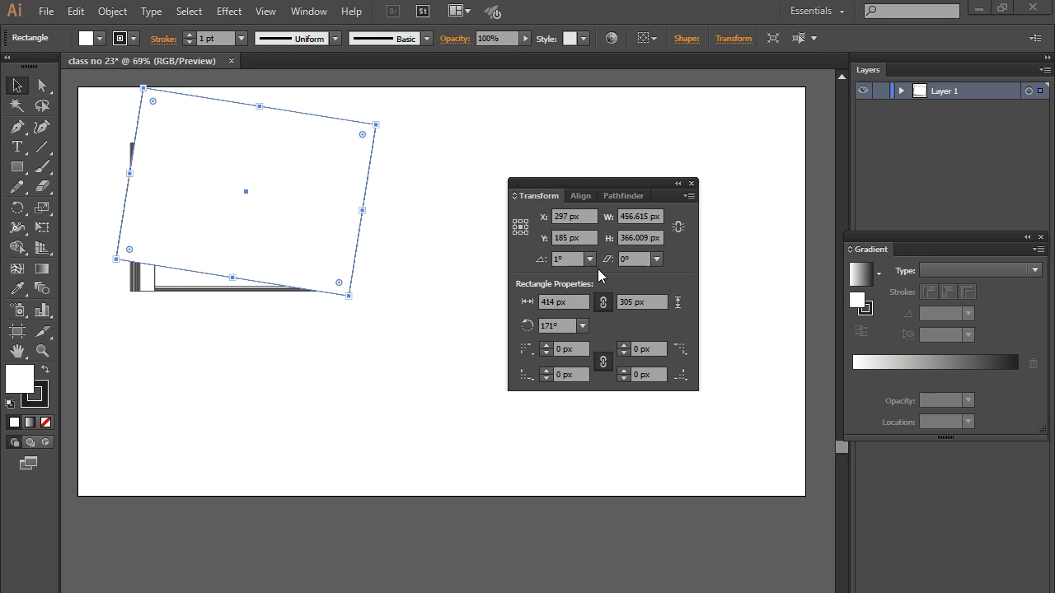
# Shear the rotated rectangle using the preset angle of -30°.
pyautogui.click(657, 261)
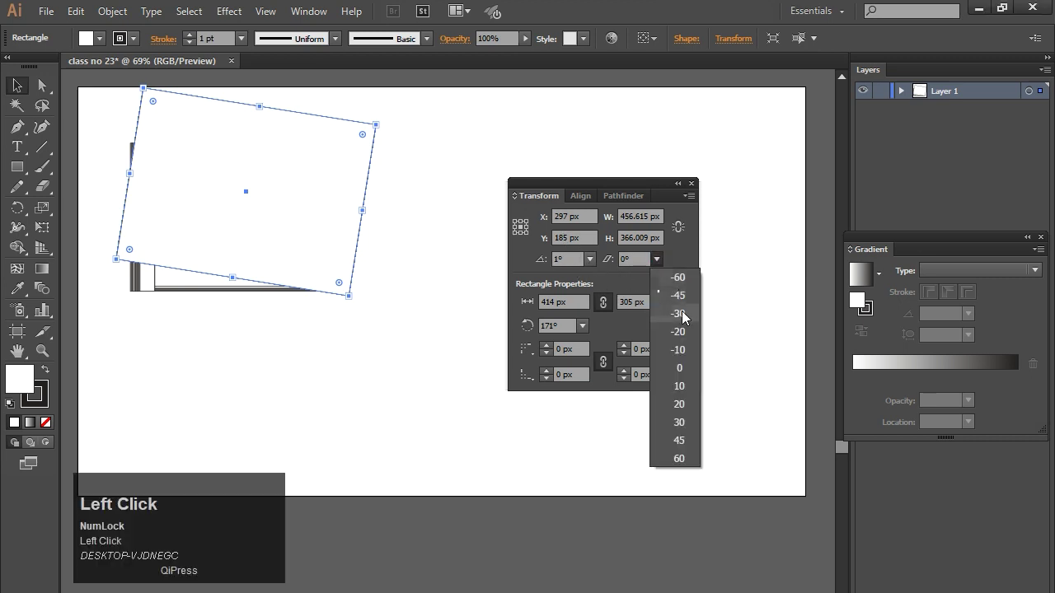
pyautogui.click(681, 314)
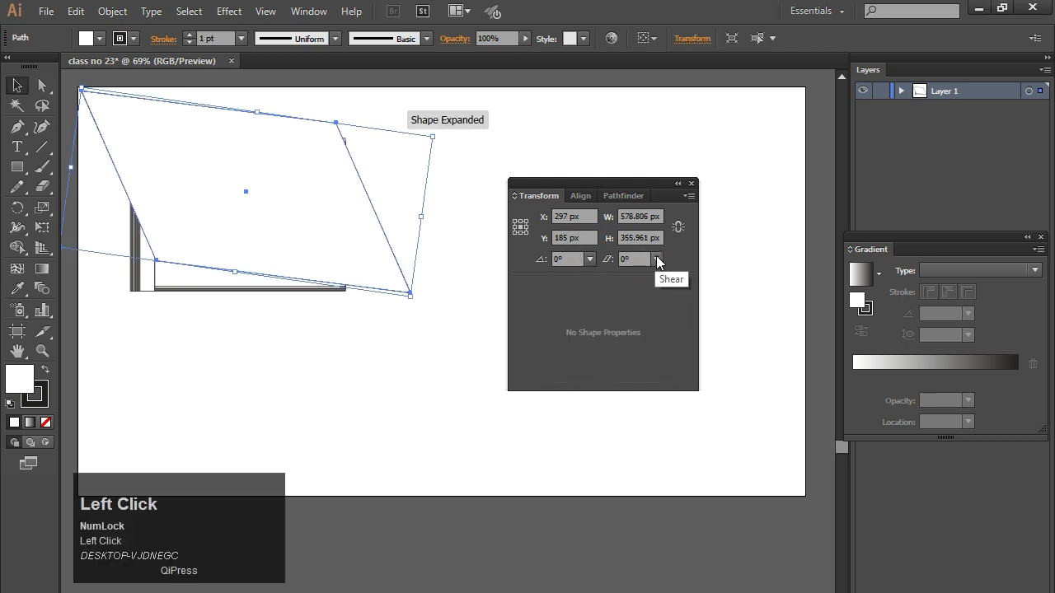
pyautogui.click(656, 259)
pyautogui.click(679, 368)
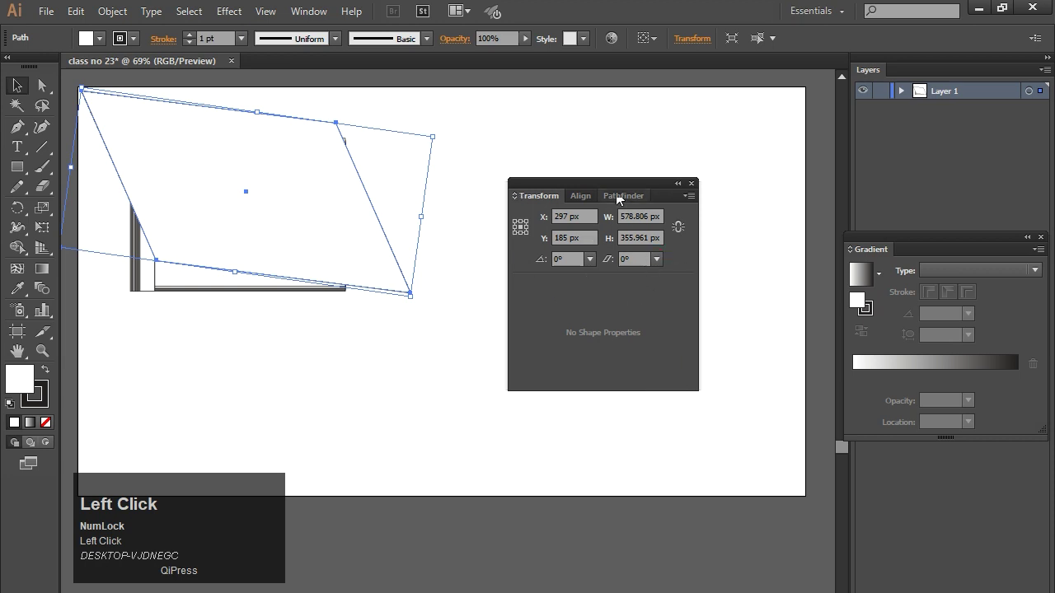
pyautogui.click(363, 187)
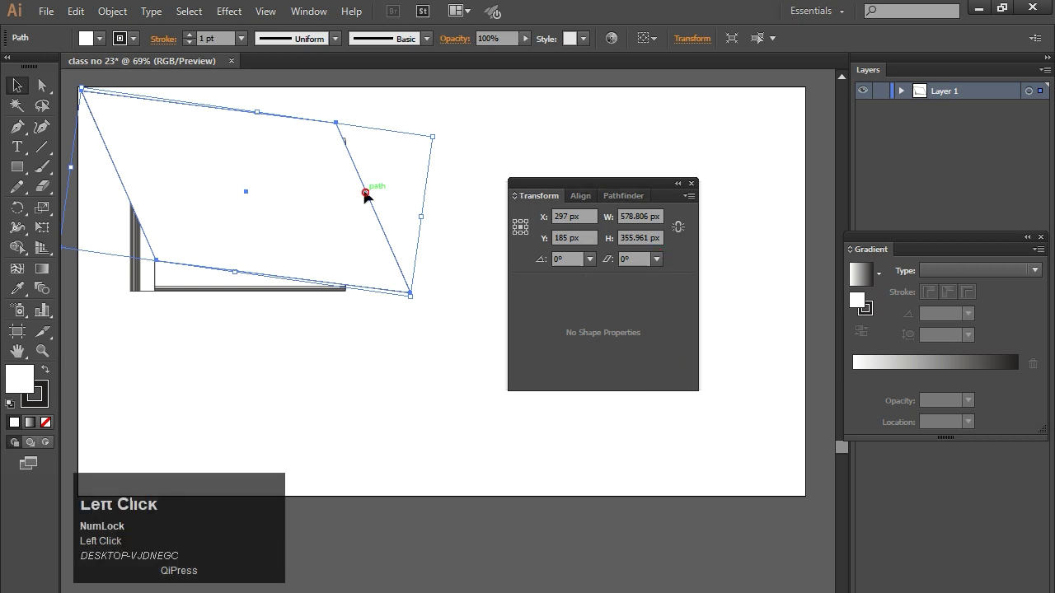
# Close the Transform panel and delete all the practice shapes from the artboard.
pyautogui.click(691, 183)
pyautogui.click(475, 350)
pyautogui.moveTo(480, 123); pyautogui.dragTo(110, 363)
pyautogui.press('Delete')
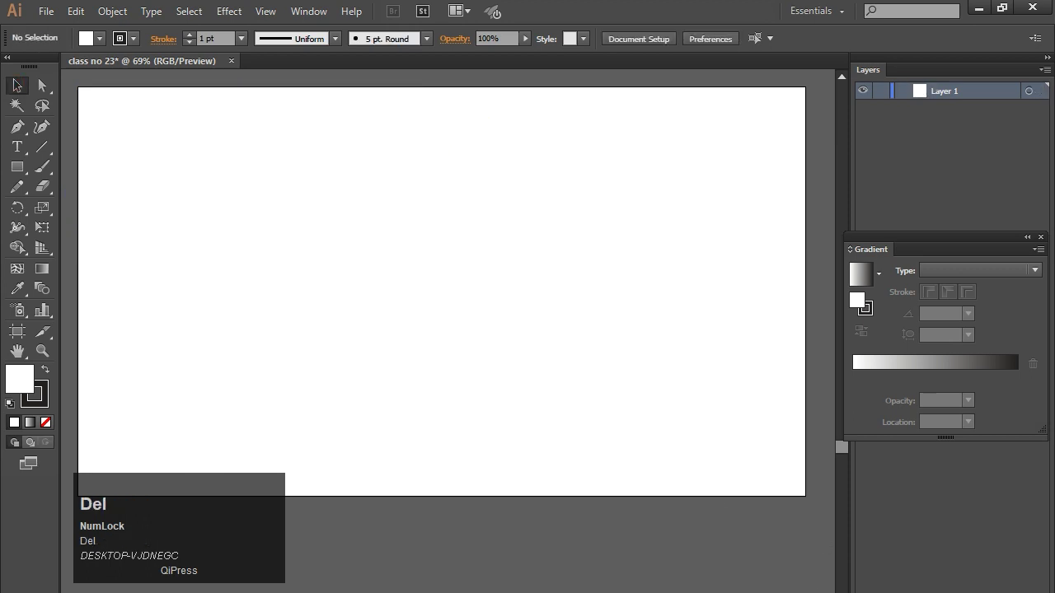
# Draw a new, smaller rectangle in the upper-left area of the empty artboard.
pyautogui.click(344, 308)
pyautogui.click(17, 165)
pyautogui.moveTo(202, 163); pyautogui.dragTo(311, 260)
pyautogui.click(17, 85)
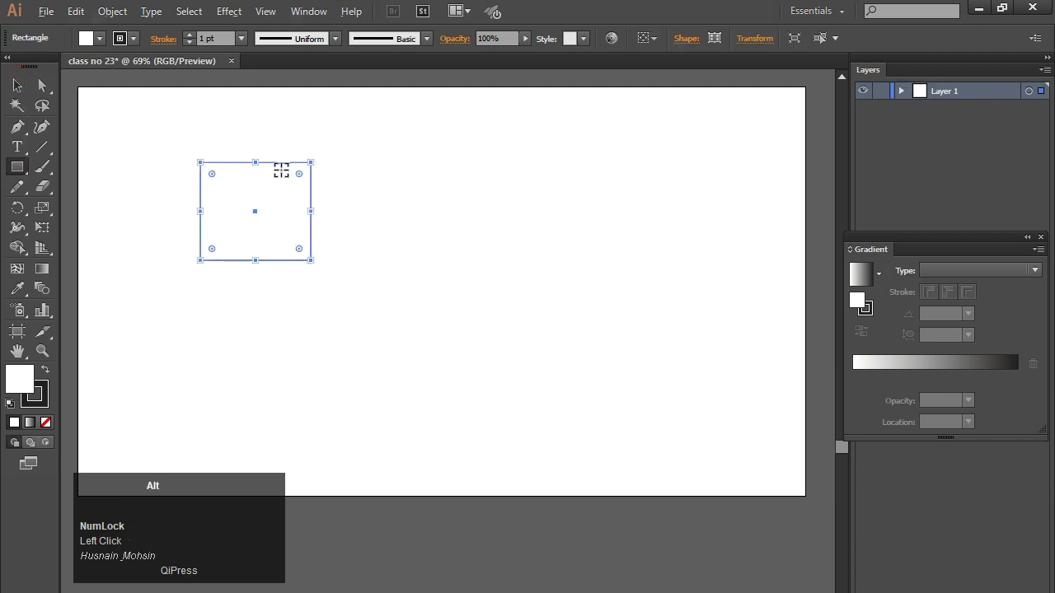
# Make three copies of the rectangle in a loose two-by-two layout and resize each copy to a different size.
pyautogui.click(16, 85)
pyautogui.moveTo(281, 169); pyautogui.dragTo(468, 320)
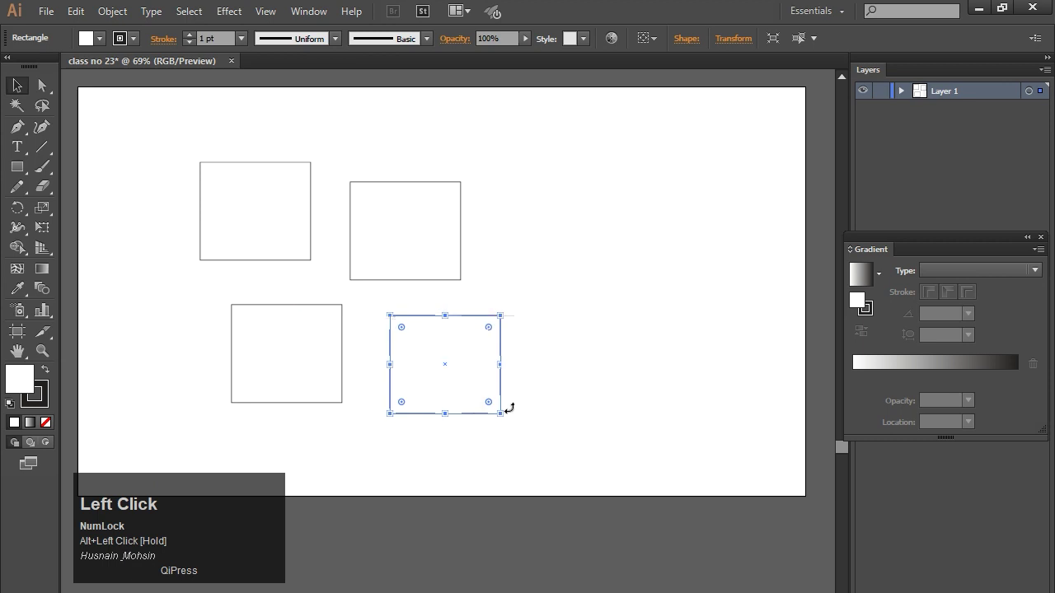
pyautogui.moveTo(500, 413); pyautogui.dragTo(467, 386)
pyautogui.moveTo(480, 162); pyautogui.dragTo(421, 268)
pyautogui.moveTo(460, 182)
pyautogui.mouseDown()
pyautogui.moveTo(506, 140)
pyautogui.moveTo(483, 156)
pyautogui.moveTo(466, 194)
pyautogui.mouseUp()
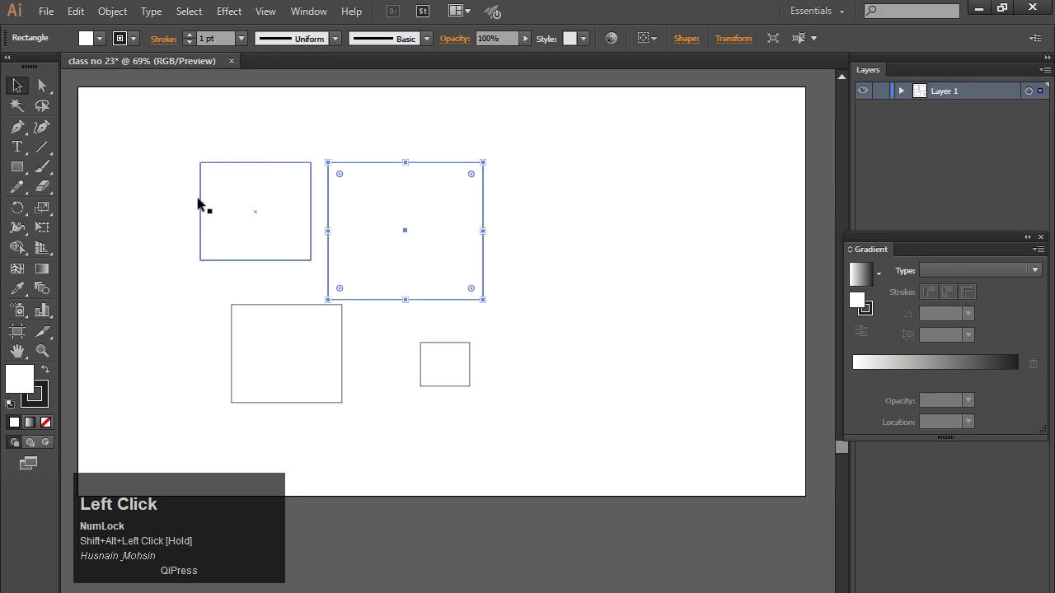
pyautogui.moveTo(258, 310); pyautogui.dragTo(231, 311)
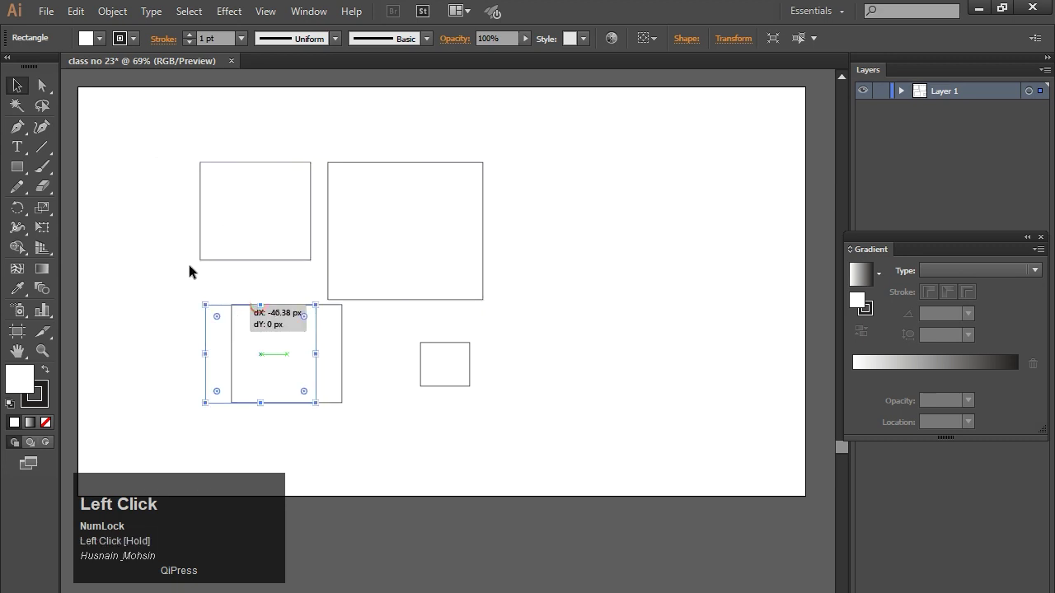
pyautogui.moveTo(316, 401); pyautogui.dragTo(309, 397)
# Select all four rectangles and open the Transform panel, placing it beside them on the artboard.
pyautogui.click(168, 301)
pyautogui.moveTo(160, 136); pyautogui.dragTo(533, 432)
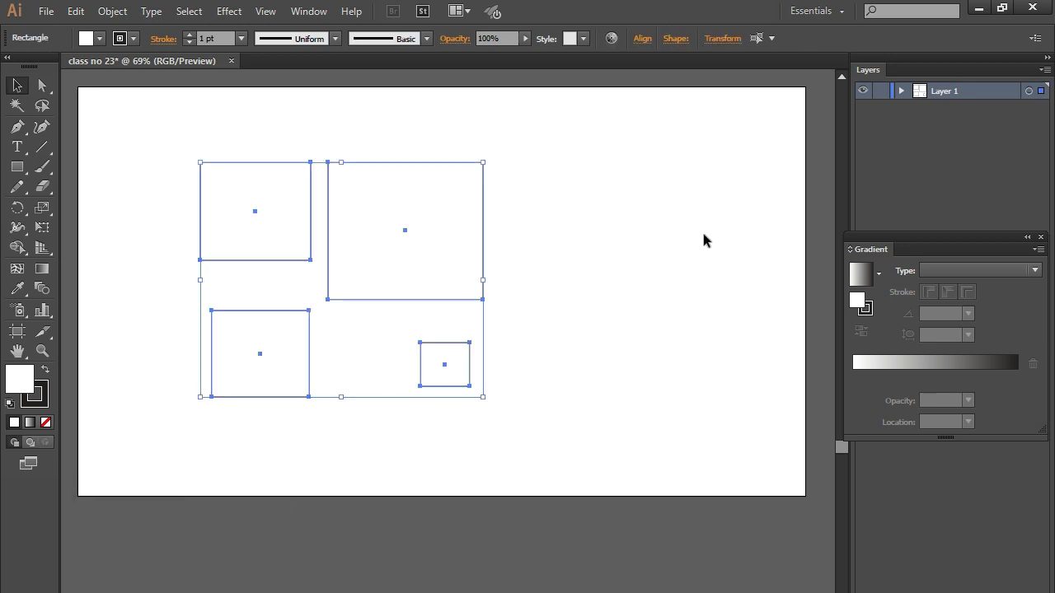
pyautogui.press('shift')
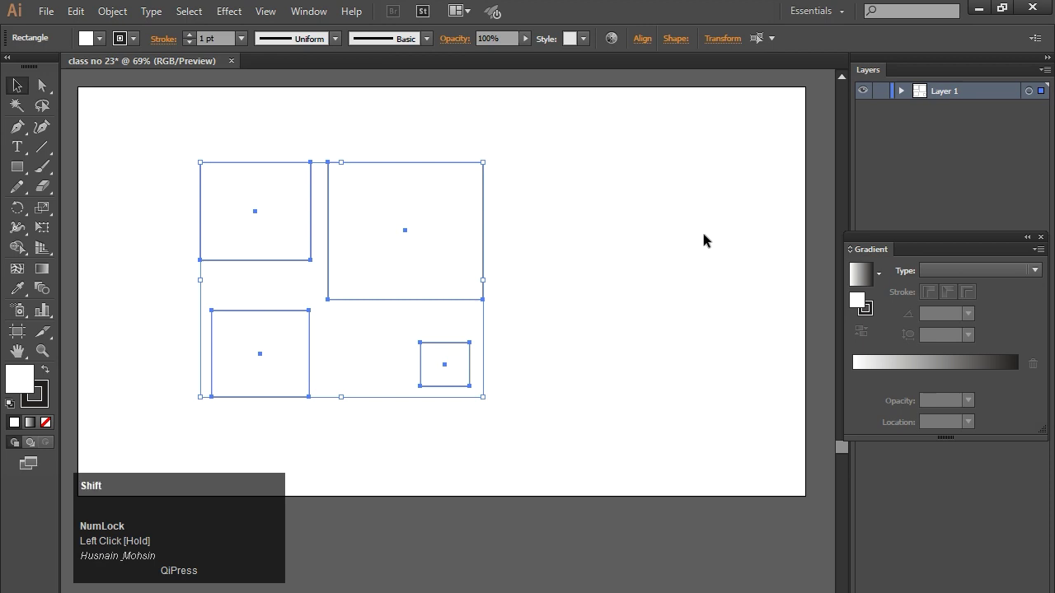
pyautogui.hotkey('shift', 'F8')
pyautogui.click(621, 182)
pyautogui.moveTo(621, 182); pyautogui.dragTo(677, 171)
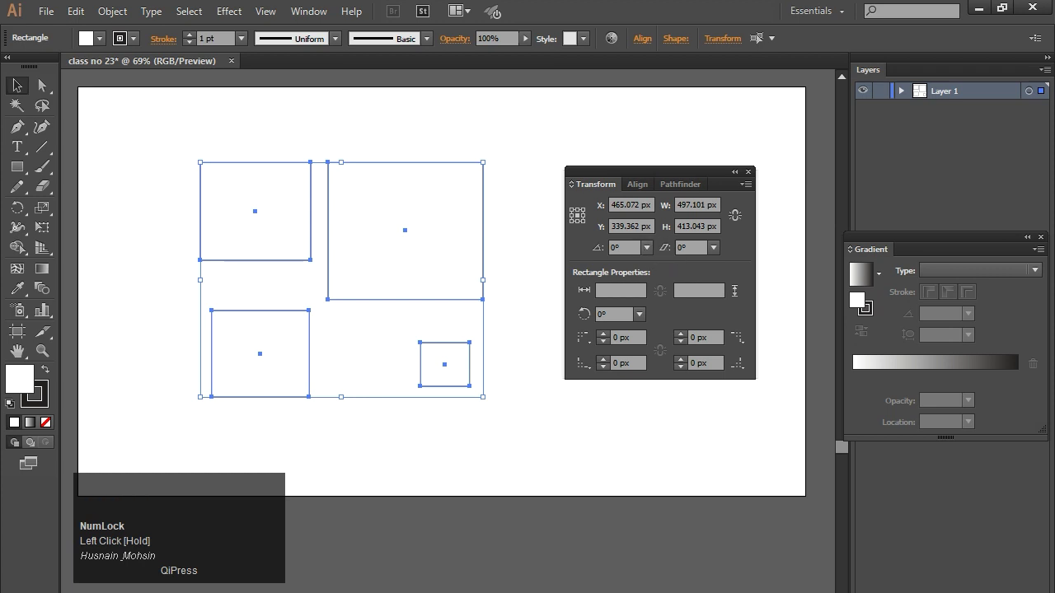
# Increase the X position of the four selected rectangles in one-pixel increments to 500 px.
pyautogui.moveTo(642, 205); pyautogui.dragTo(605, 213)
pyautogui.press('Up')
pyautogui.press('Up')
pyautogui.press('Up')
pyautogui.press('Up')
pyautogui.press('Up')
pyautogui.press('Up')
pyautogui.press('Up')
pyautogui.press('Up')
pyautogui.press('Up')
pyautogui.press('Up')
pyautogui.press('Up')
pyautogui.press('Up')
pyautogui.press('Up')
pyautogui.press('Up')
pyautogui.press('Up')
pyautogui.press('Up')
pyautogui.press('Up')
pyautogui.press('Up')
pyautogui.press('Up')
pyautogui.press('Up')
pyautogui.press('Up')
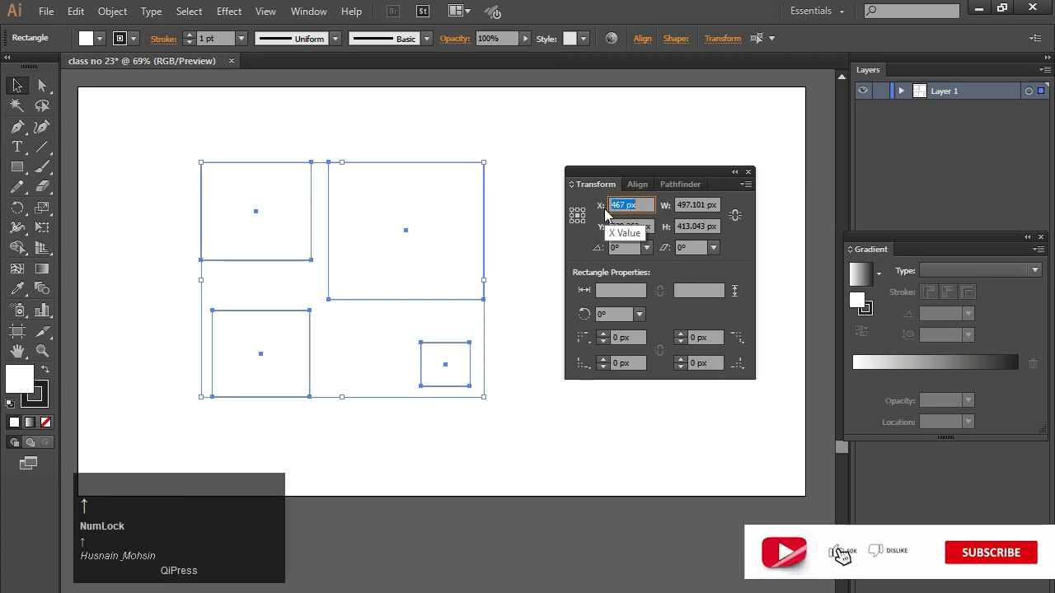
pyautogui.press('Up')
pyautogui.press('Up')
pyautogui.press('Up')
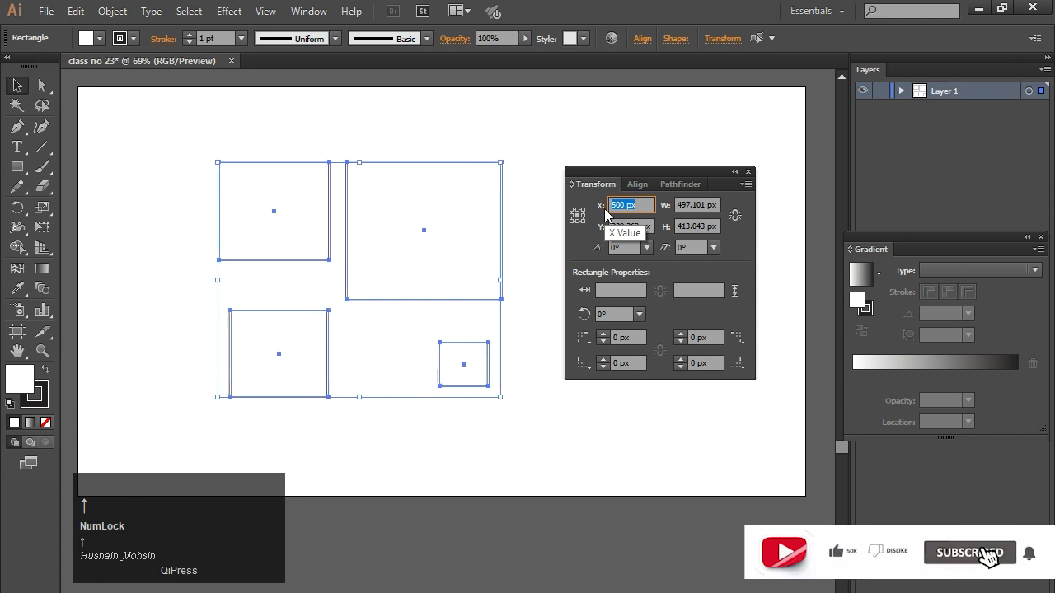
# Decrease the X position of the four selected rectangles in one-pixel increments to 459 px.
pyautogui.press('Down')
pyautogui.press('Down')
pyautogui.press('Down')
pyautogui.press('Down')
pyautogui.press('Down')
pyautogui.press('Down')
pyautogui.press('Down')
pyautogui.press('Down')
pyautogui.press('Down')
pyautogui.press('Down')
pyautogui.press('Down')
pyautogui.press('Down')
pyautogui.press('Down')
pyautogui.press('Down')
pyautogui.press('Down')
pyautogui.press('Down')
pyautogui.press('Down')
pyautogui.press('Down')
pyautogui.press('Down')
pyautogui.press('Down')
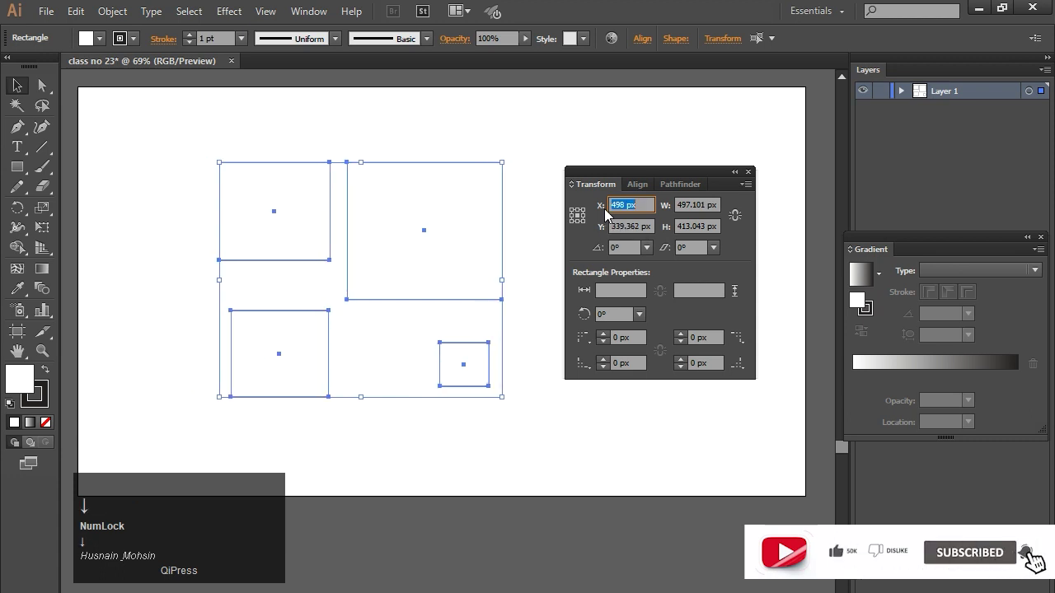
pyautogui.press('Down')
pyautogui.press('Down')
pyautogui.press('Down')
pyautogui.press('Down')
pyautogui.press('Down')
pyautogui.press('Down')
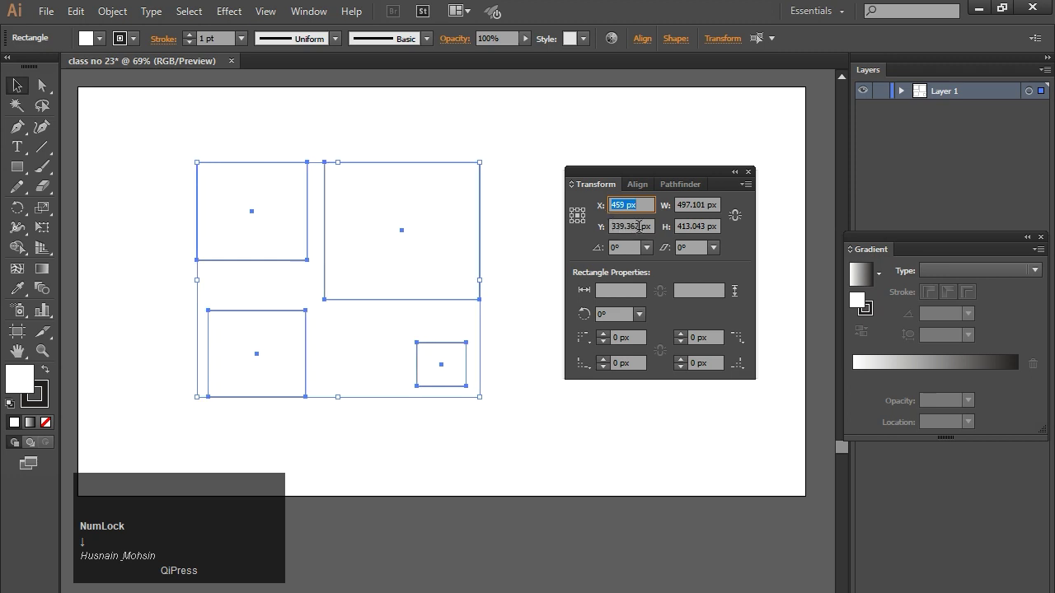
# Shift the selected rectangles' Y position up and down in one-pixel increments, ending at 321 px.
pyautogui.click(639, 226)
pyautogui.press('Up')
pyautogui.press('Up')
pyautogui.press('Up')
pyautogui.press('Up')
pyautogui.press('Up')
pyautogui.press('Up')
pyautogui.press('Up')
pyautogui.press('Up')
pyautogui.press('Up')
pyautogui.press('Up')
pyautogui.press('Up')
pyautogui.press('Up')
pyautogui.press('Up')
pyautogui.press('Up')
pyautogui.press('Up')
pyautogui.press('Up')
pyautogui.press('Up')
pyautogui.press('Down')
pyautogui.press('Down')
pyautogui.press('Down')
pyautogui.press('Down')
pyautogui.press('Down')
pyautogui.press('Down')
pyautogui.press('Down')
pyautogui.press('Down')
pyautogui.press('Down')
pyautogui.press('Down')
pyautogui.press('Down')
pyautogui.press('Down')
pyautogui.press('Down')
pyautogui.press('Down')
pyautogui.press('Down')
pyautogui.press('Down')
pyautogui.press('Down')
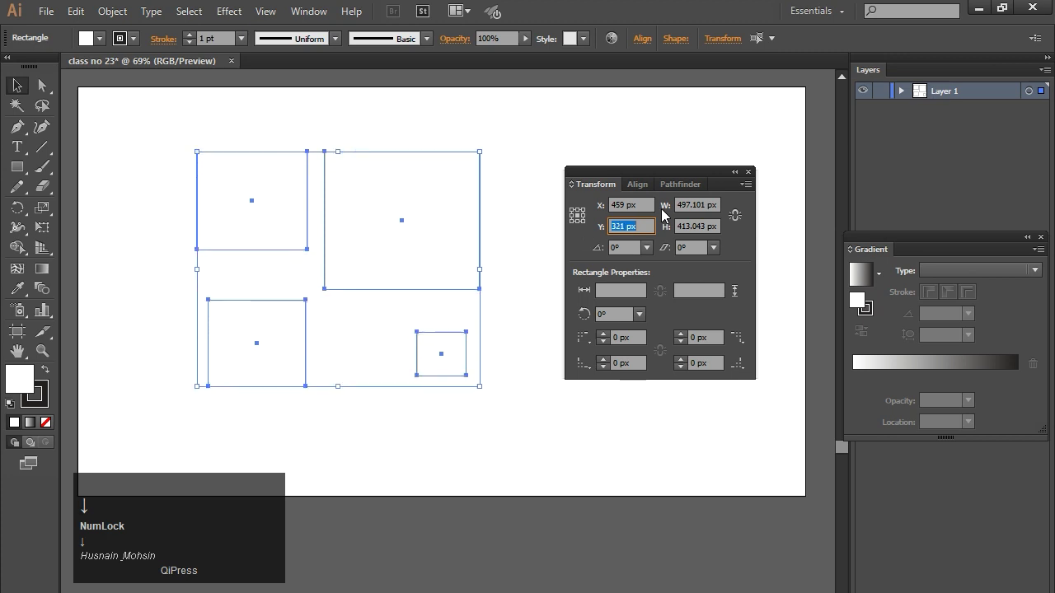
# Increase the combined width of the selected rectangles in one-pixel increments to about 520 px.
pyautogui.moveTo(707, 205); pyautogui.dragTo(674, 202)
pyautogui.press('Up')
pyautogui.press('Up')
pyautogui.press('Up')
pyautogui.press('Up')
pyautogui.press('Up')
pyautogui.press('Up')
pyautogui.press('Up')
pyautogui.press('Up')
pyautogui.press('Up')
pyautogui.press('Up')
pyautogui.press('Up')
pyautogui.press('Up')
pyautogui.press('Up')
pyautogui.press('Up')
pyautogui.press('Up')
pyautogui.press('Up')
pyautogui.press('Up')
pyautogui.press('Up')
pyautogui.press('Up')
pyautogui.press('Up')
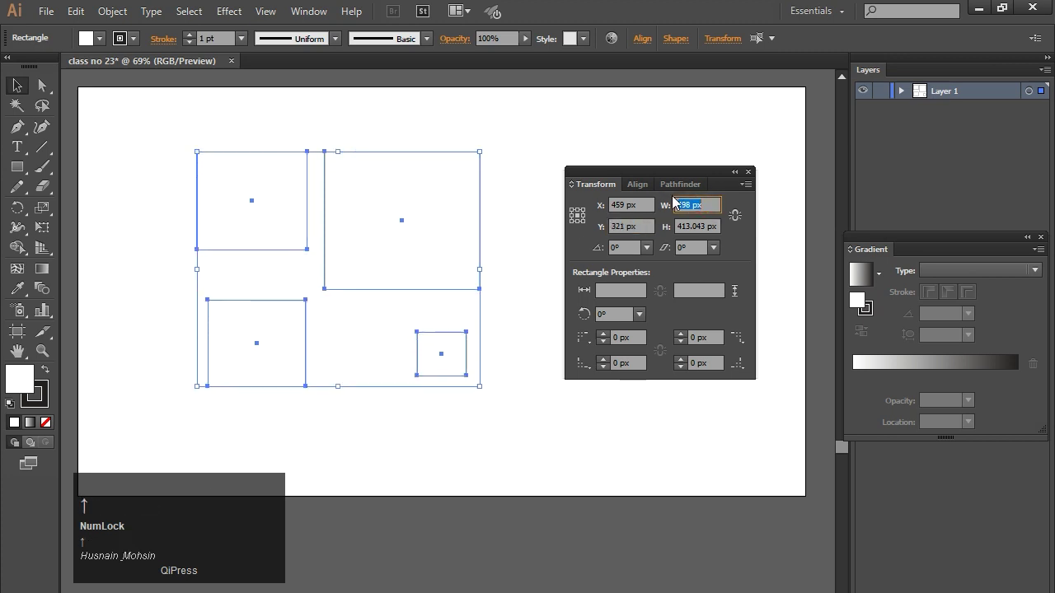
# Reduce the combined width of the selected rectangles in one-pixel increments to 496 px.
pyautogui.press('Down')
pyautogui.press('Down')
pyautogui.press('Down')
pyautogui.press('Down')
pyautogui.press('Down')
pyautogui.press('Down')
pyautogui.press('Down')
pyautogui.press('Down')
pyautogui.press('Down')
pyautogui.press('Down')
pyautogui.press('Down')
pyautogui.press('Down')
pyautogui.press('Down')
pyautogui.press('Down')
pyautogui.press('Down')
pyautogui.press('Down')
pyautogui.press('Down')
pyautogui.press('Down')
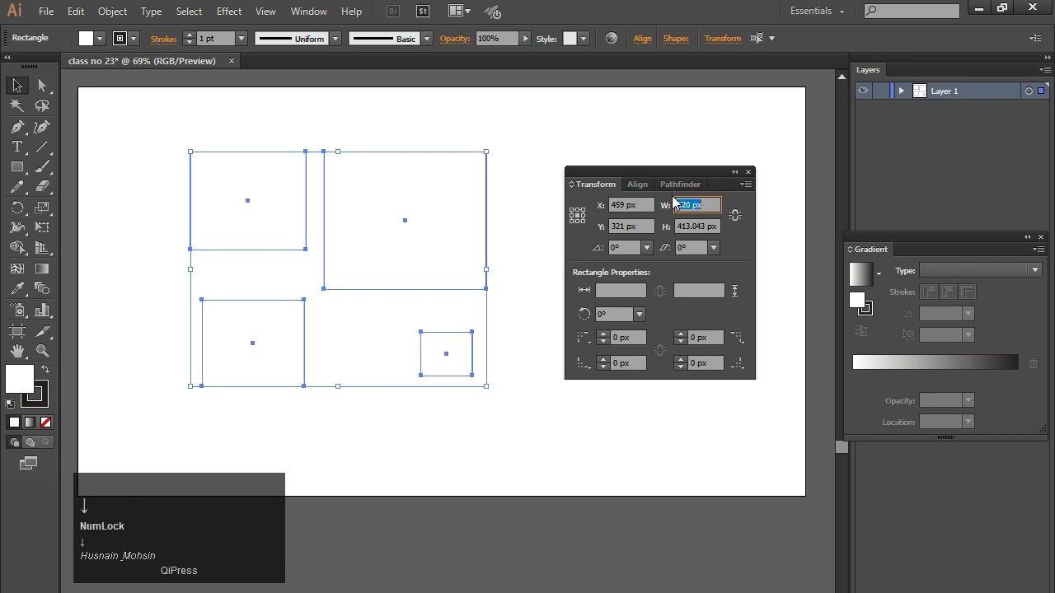
pyautogui.press('Down')
pyautogui.press('Down')
pyautogui.press('Down')
pyautogui.press('Down')
pyautogui.press('Down')
pyautogui.press('Down')
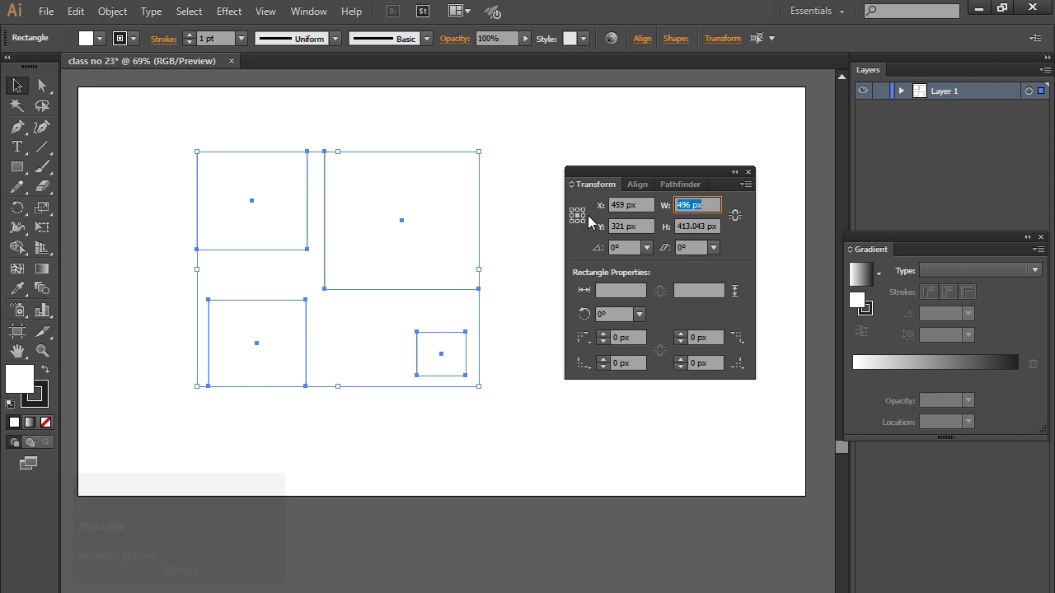
# Increase the X position of the four selected rectangles in one-pixel increments to 489 px.
pyautogui.moveTo(627, 207); pyautogui.dragTo(605, 216)
pyautogui.press('Up')
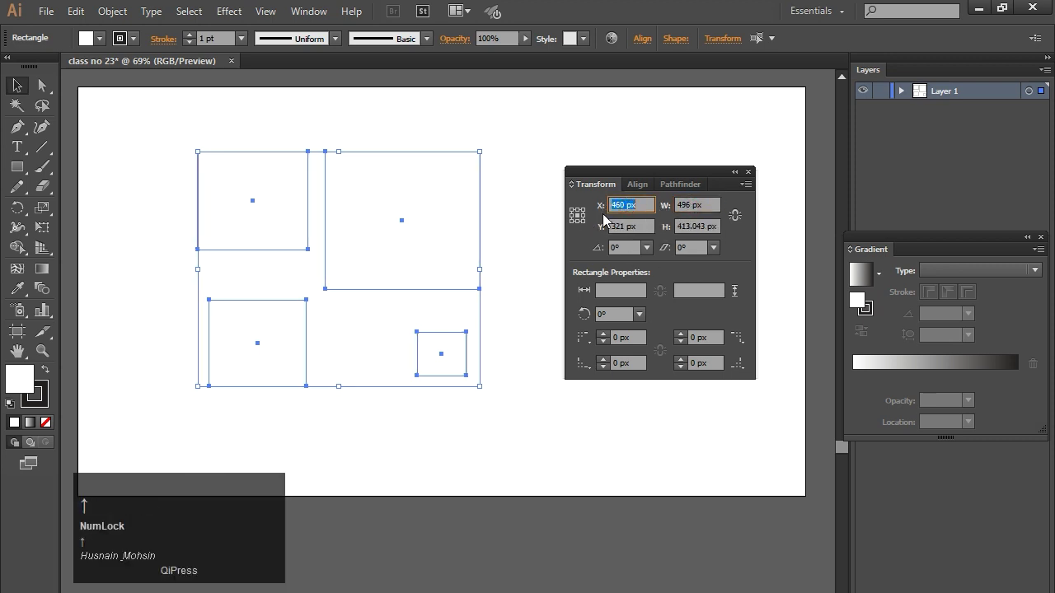
pyautogui.press('Up')
pyautogui.press('Up')
pyautogui.press('Up')
pyautogui.press('Up')
pyautogui.press('Up')
pyautogui.press('Up')
pyautogui.press('Up')
pyautogui.press('Up')
pyautogui.press('Up')
pyautogui.press('Up')
pyautogui.press('Up')
pyautogui.press('Up')
pyautogui.press('Up')
pyautogui.press('Up')
pyautogui.press('Up')
pyautogui.press('Up')
pyautogui.press('Up')
pyautogui.press('Up')
pyautogui.press('Up')
pyautogui.press('Up')
pyautogui.press('Left')
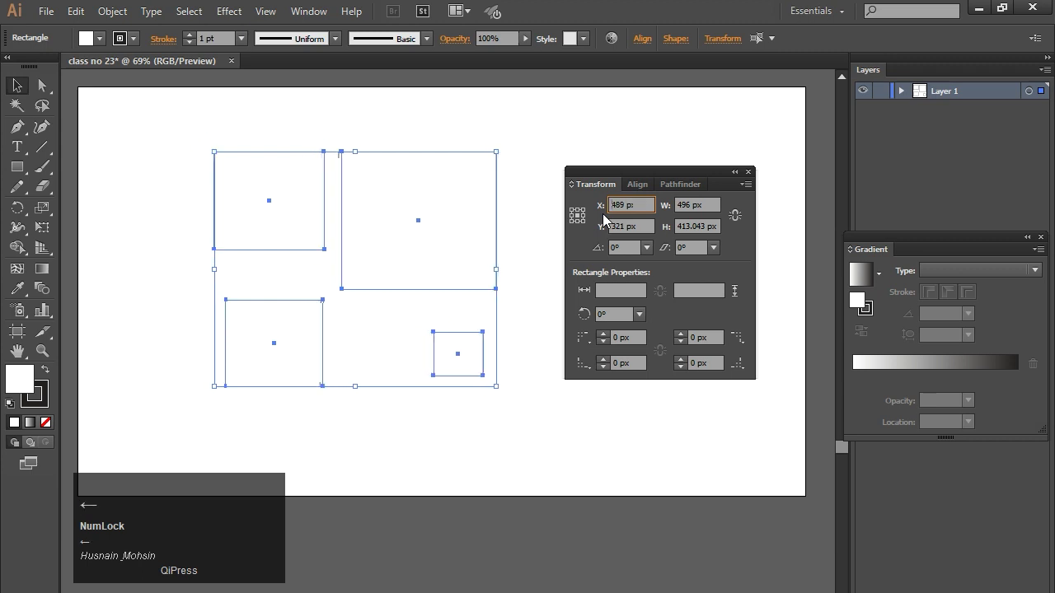
# Increase the combined width of the selected rectangles in one-pixel increments to 547 px.
pyautogui.click(693, 204)
pyautogui.press('Up')
pyautogui.press('Up')
pyautogui.press('Up')
pyautogui.press('Up')
pyautogui.press('Up')
pyautogui.press('Up')
pyautogui.press('Up')
pyautogui.press('Up')
pyautogui.press('Up')
pyautogui.press('Up')
pyautogui.press('Up')
pyautogui.press('Up')
pyautogui.press('Up')
pyautogui.press('Up')
pyautogui.press('Up')
pyautogui.press('Up')
pyautogui.press('Up')
pyautogui.press('Up')
pyautogui.press('Up')
pyautogui.press('Up')
pyautogui.press('Up')
pyautogui.press('Up')
pyautogui.press('Up')
pyautogui.press('Up')
pyautogui.press('Up')
pyautogui.press('Up')
pyautogui.press('Up')
pyautogui.press('Up')
pyautogui.press('Up')
pyautogui.press('Up')
pyautogui.press('Up')
pyautogui.press('Up')
pyautogui.press('Up')
pyautogui.press('Up')
pyautogui.press('Up')
pyautogui.press('Up')
pyautogui.press('Up')
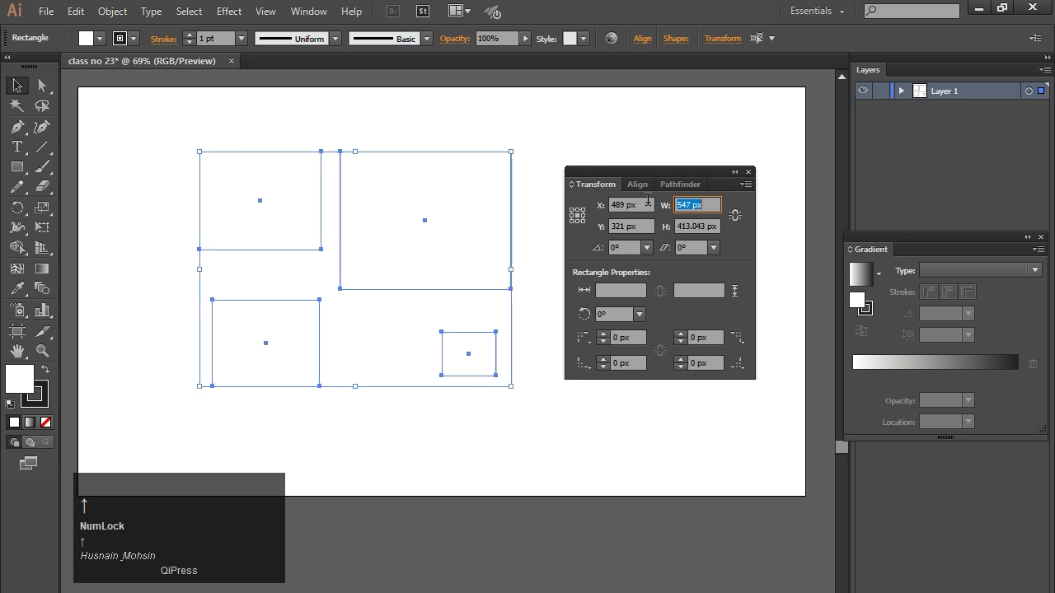
# Constrain the selection's width and height proportions, and set the width to 500 px and the height to 500 px.
pyautogui.click(735, 216)
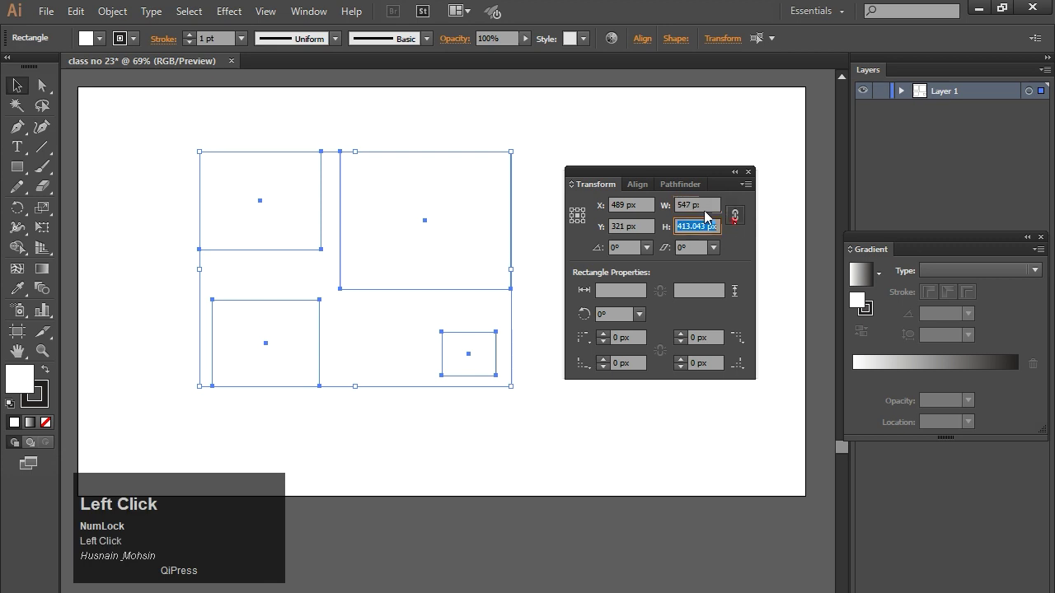
pyautogui.moveTo(694, 204); pyautogui.dragTo(676, 218)
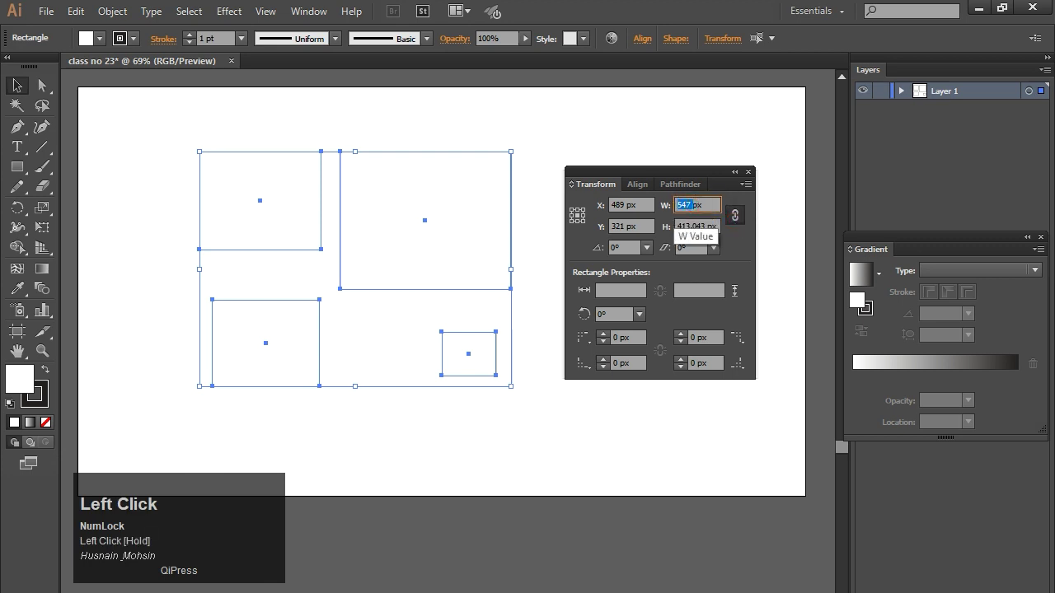
pyautogui.press('Return')
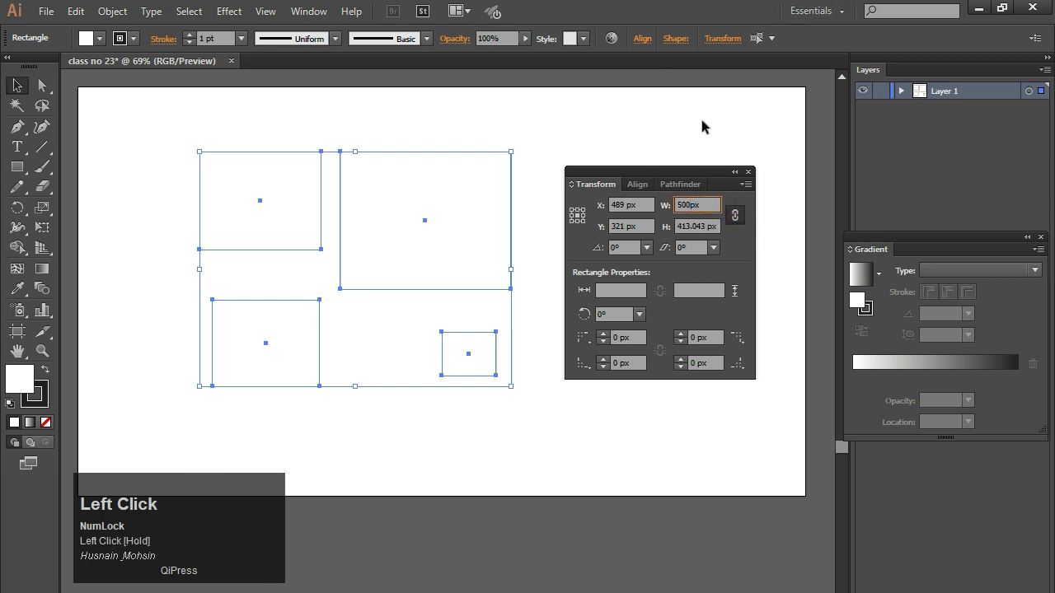
pyautogui.click(703, 227)
pyautogui.write('500')
pyautogui.press('Return')
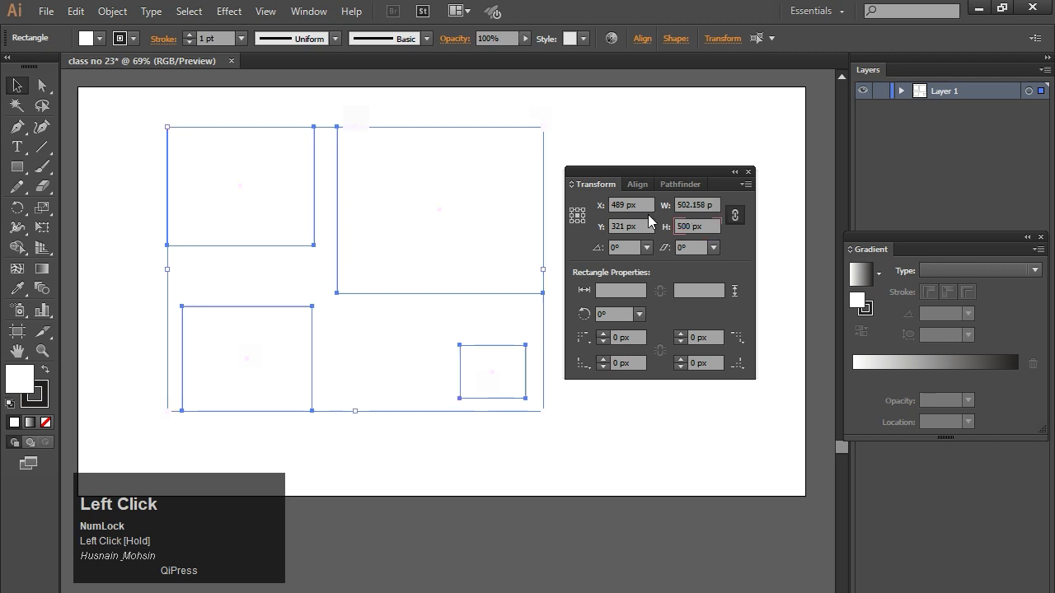
# Reduce the proportionally linked width of the selected rectangles in one-pixel increments to 628 px.
pyautogui.click(703, 204)
pyautogui.press('Up')
pyautogui.press('Down')
pyautogui.press('Down')
pyautogui.press('Down')
pyautogui.press('Down')
pyautogui.press('Down')
pyautogui.press('Down')
pyautogui.press('Down')
pyautogui.press('Down')
pyautogui.press('Down')
pyautogui.press('Down')
pyautogui.press('Down')
pyautogui.press('Down')
pyautogui.press('Down')
pyautogui.press('Down')
pyautogui.press('Down')
pyautogui.press('Down')
pyautogui.press('Down')
pyautogui.press('Down')
pyautogui.press('Down')
pyautogui.press('Down')
pyautogui.press('Down')
pyautogui.press('Down')
pyautogui.press('Down')
pyautogui.press('Down')
pyautogui.press('Down')
pyautogui.press('Down')
pyautogui.press('Down')
pyautogui.press('Down')
pyautogui.press('Down')
pyautogui.press('Down')
pyautogui.press('Down')
pyautogui.press('Down')
pyautogui.press('Down')
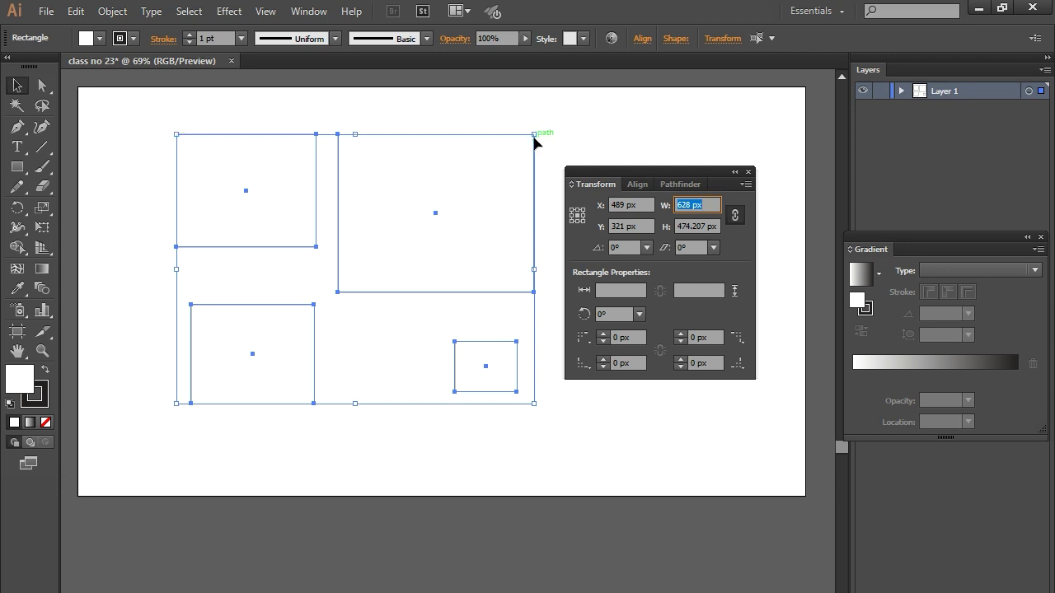
# Move the four selected rectangles to the artboard's upper-right corner and reposition the Transform panel over the empty part of the artboard.
pyautogui.moveTo(626, 172); pyautogui.dragTo(653, 337)
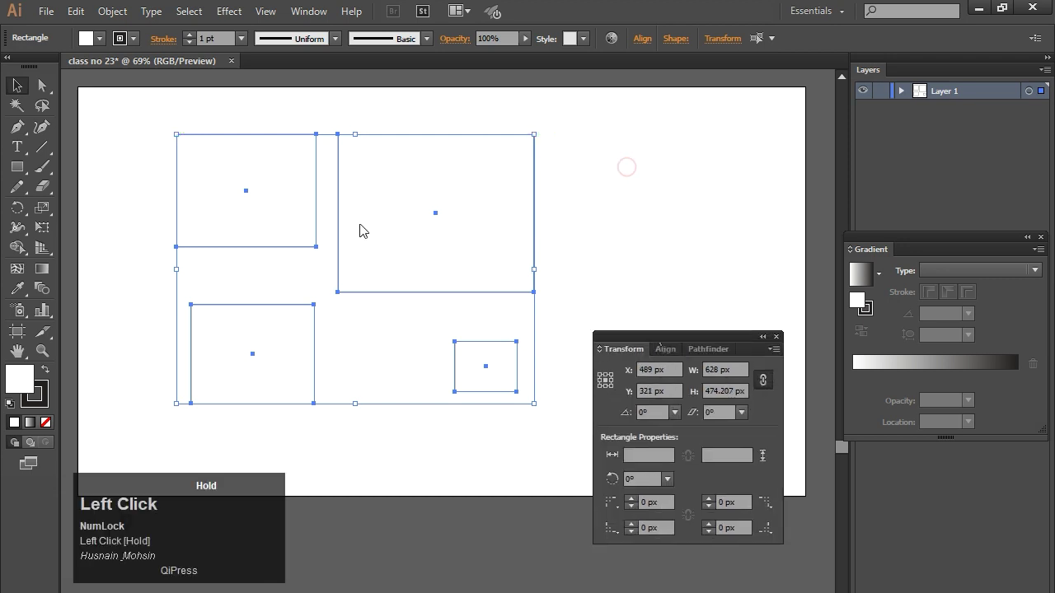
pyautogui.click(177, 136)
pyautogui.moveTo(133, 132); pyautogui.dragTo(483, 286)
pyautogui.moveTo(442, 134); pyautogui.dragTo(714, 96)
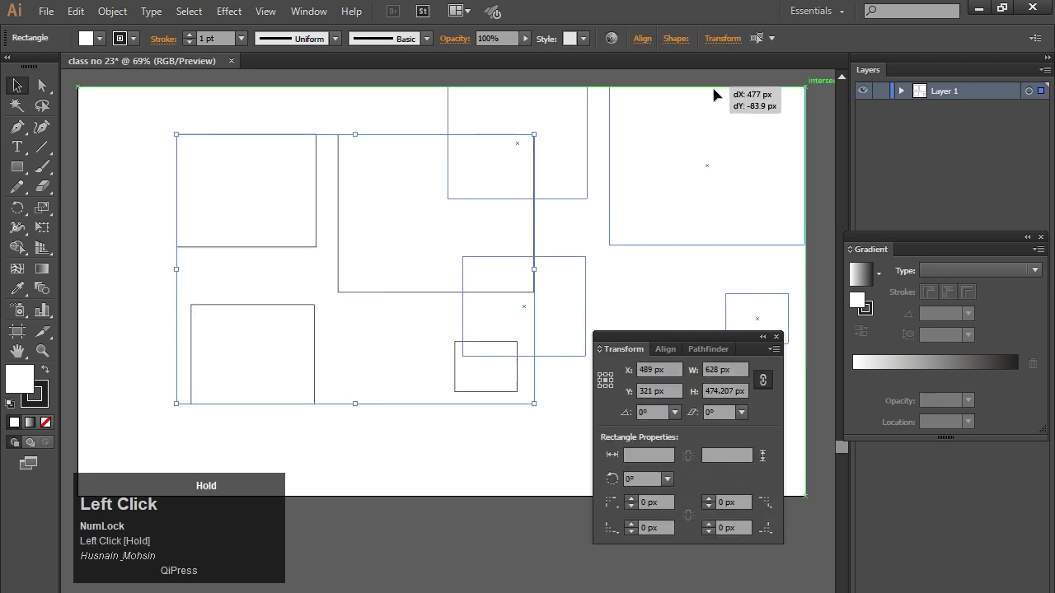
pyautogui.moveTo(694, 130); pyautogui.dragTo(693, 130)
pyautogui.moveTo(695, 337); pyautogui.dragTo(324, 205)
# Scale the relocated rectangles up proportionally by raising their combined width in one-pixel increments to about 658 px.
pyautogui.click(347, 238)
pyautogui.press('Up')
pyautogui.press('Up')
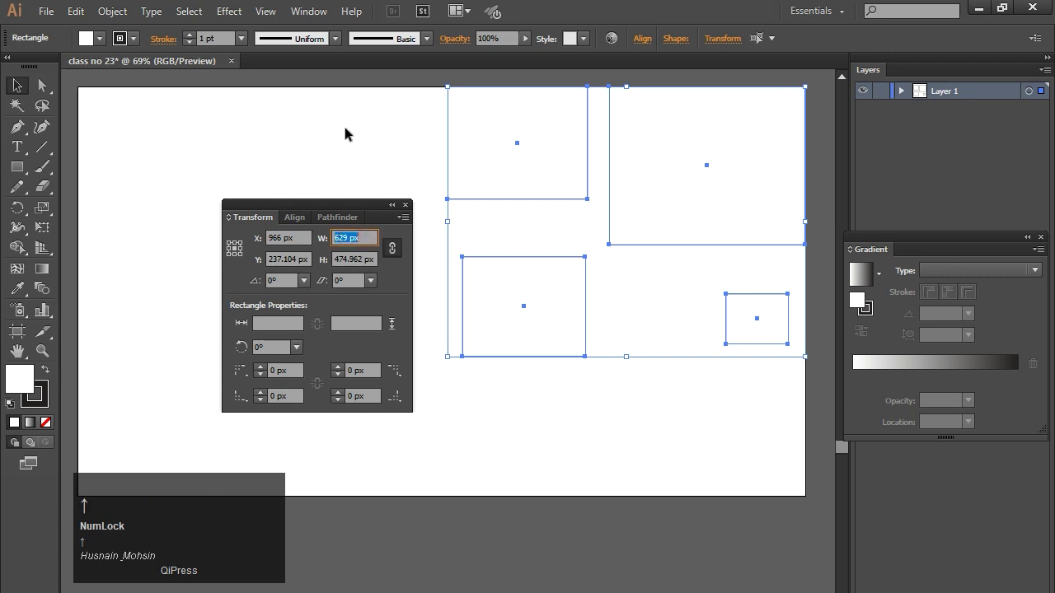
pyautogui.press('Up')
pyautogui.press('Up')
pyautogui.press('Up')
pyautogui.press('Up')
pyautogui.press('Up')
pyautogui.press('Up')
pyautogui.press('Up')
pyautogui.press('Up')
pyautogui.press('Up')
pyautogui.press('Up')
pyautogui.press('Up')
pyautogui.press('Up')
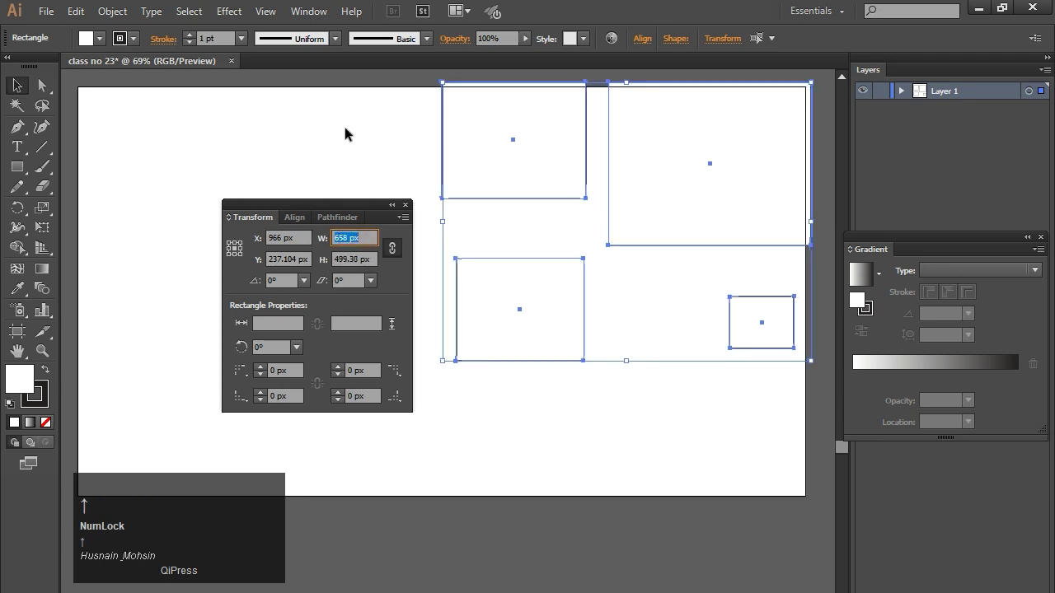
# Scale the selected rectangles down proportionally by lowering their combined width in one-pixel increments to 634 px.
pyautogui.press('Down')
pyautogui.press('Down')
pyautogui.press('Down')
pyautogui.press('Down')
pyautogui.press('Down')
pyautogui.press('Down')
pyautogui.press('Down')
pyautogui.press('Down')
pyautogui.press('Down')
pyautogui.press('Down')
pyautogui.press('Down')
pyautogui.press('Down')
pyautogui.press('Down')
pyautogui.press('Down')
pyautogui.press('Down')
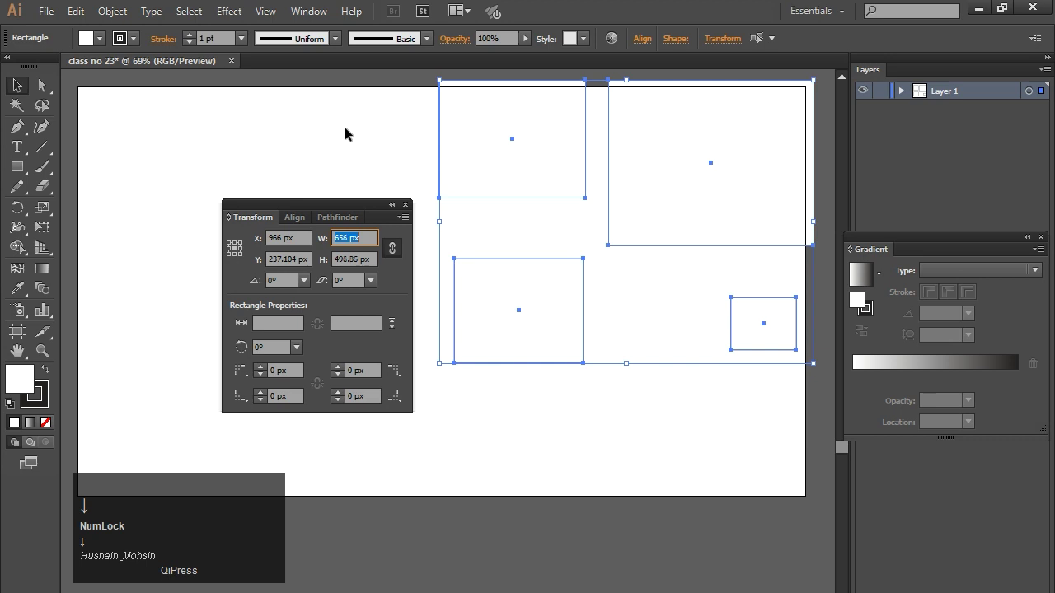
pyautogui.press('Down')
pyautogui.press('Down')
pyautogui.press('Down')
pyautogui.press('Down')
pyautogui.press('Down')
pyautogui.press('Down')
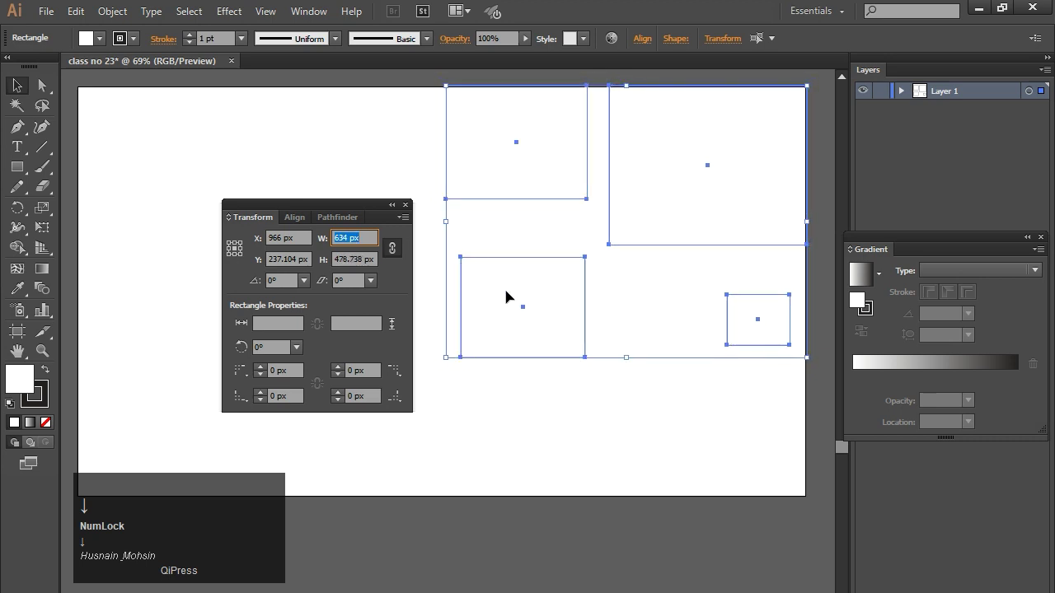
# Set the upper-right reference point and raise the selected rectangles' proportionally linked width in one-pixel increments to 682 px.
pyautogui.click(240, 242)
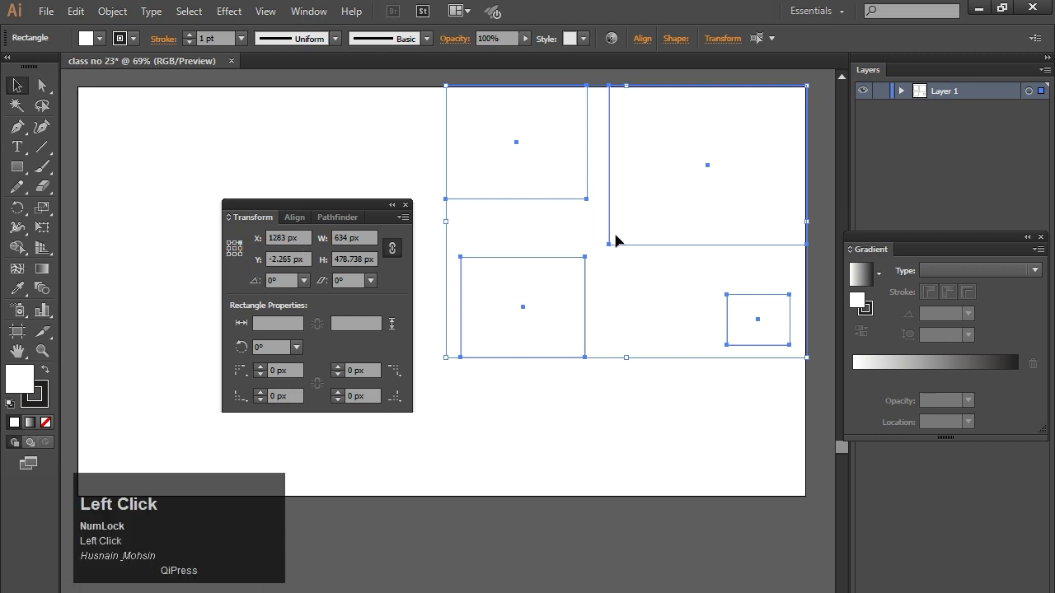
pyautogui.moveTo(357, 238); pyautogui.dragTo(329, 236)
pyautogui.press('Up')
pyautogui.press('Up')
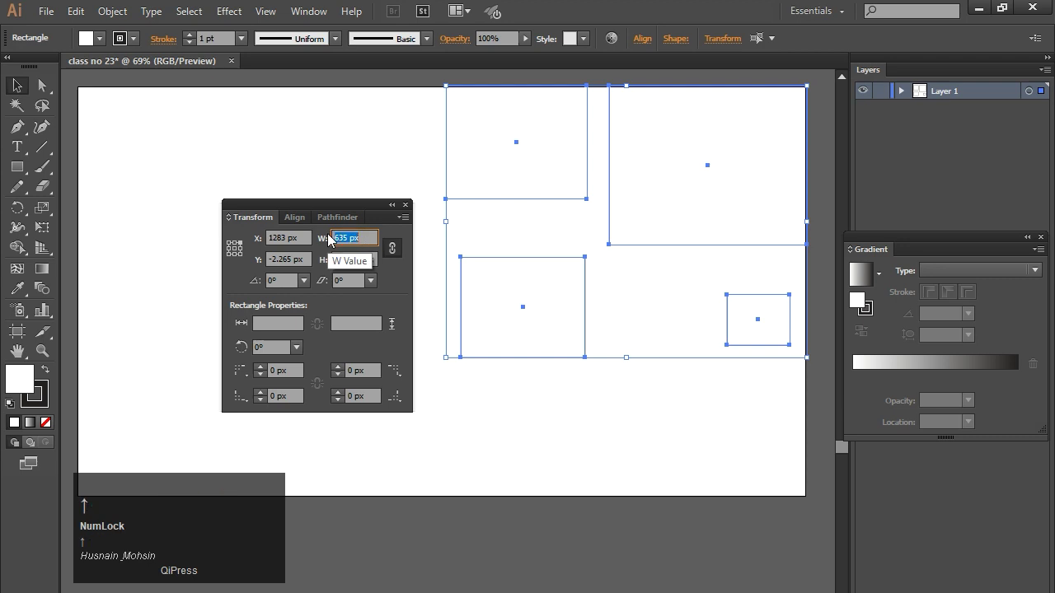
pyautogui.press('Up')
pyautogui.press('Up')
pyautogui.press('Up')
pyautogui.press('Up')
pyautogui.press('Up')
pyautogui.press('Up')
pyautogui.press('Up')
pyautogui.press('Up')
pyautogui.press('Up')
pyautogui.press('Up')
pyautogui.press('Up')
pyautogui.press('Up')
pyautogui.press('Up')
pyautogui.press('Up')
pyautogui.press('Up')
pyautogui.press('Up')
pyautogui.press('Up')
pyautogui.press('Up')
pyautogui.press('Up')
pyautogui.press('Up')
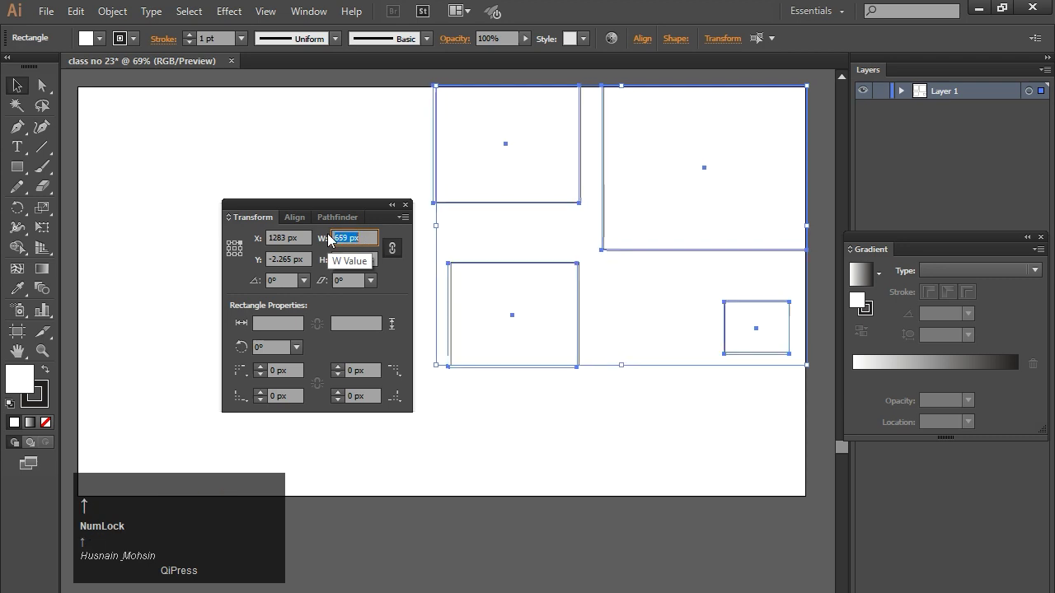
pyautogui.press('Up')
pyautogui.press('Up')
pyautogui.press('Up')
pyautogui.press('Up')
pyautogui.press('Up')
pyautogui.press('Up')
pyautogui.press('Up')
pyautogui.press('Up')
pyautogui.press('Up')
pyautogui.press('Up')
pyautogui.press('Up')
pyautogui.press('Up')
pyautogui.press('Up')
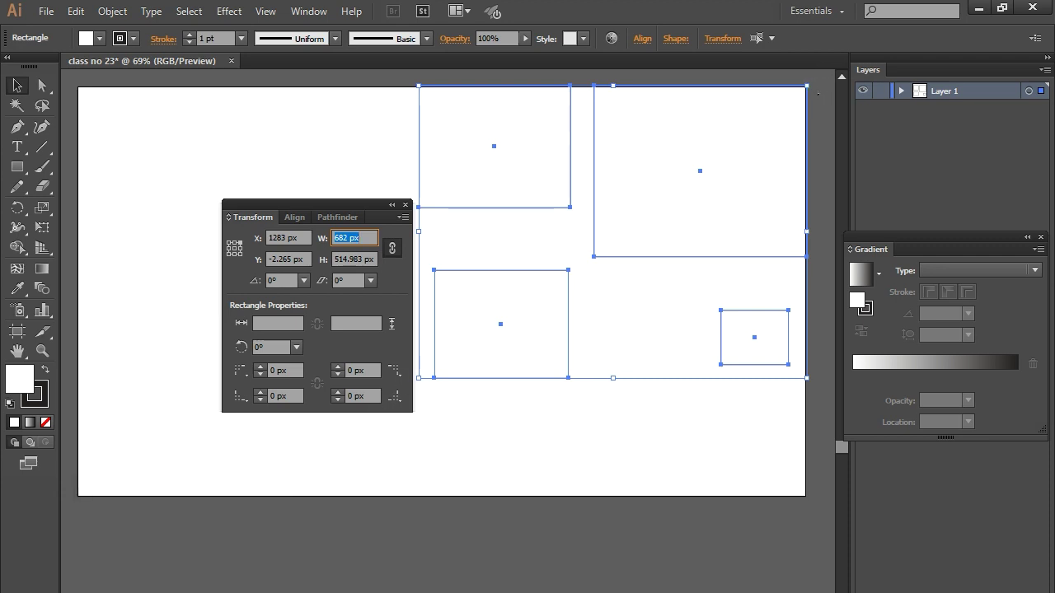
# Set the reference point back to the centre and move the Transform panel farther up and left over the empty artboard.
pyautogui.click(238, 256)
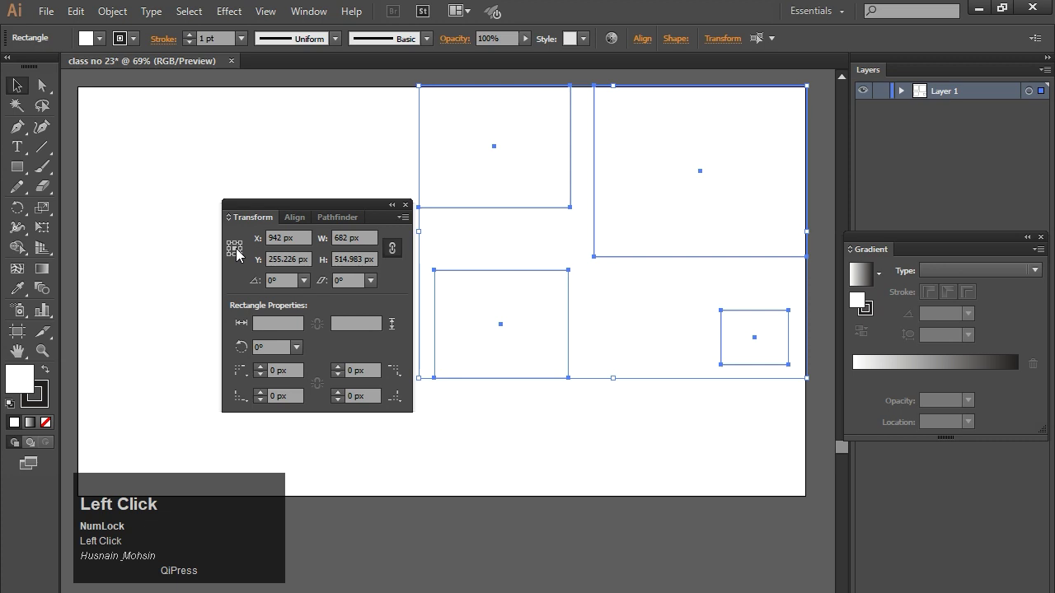
pyautogui.moveTo(311, 203); pyautogui.dragTo(231, 165)
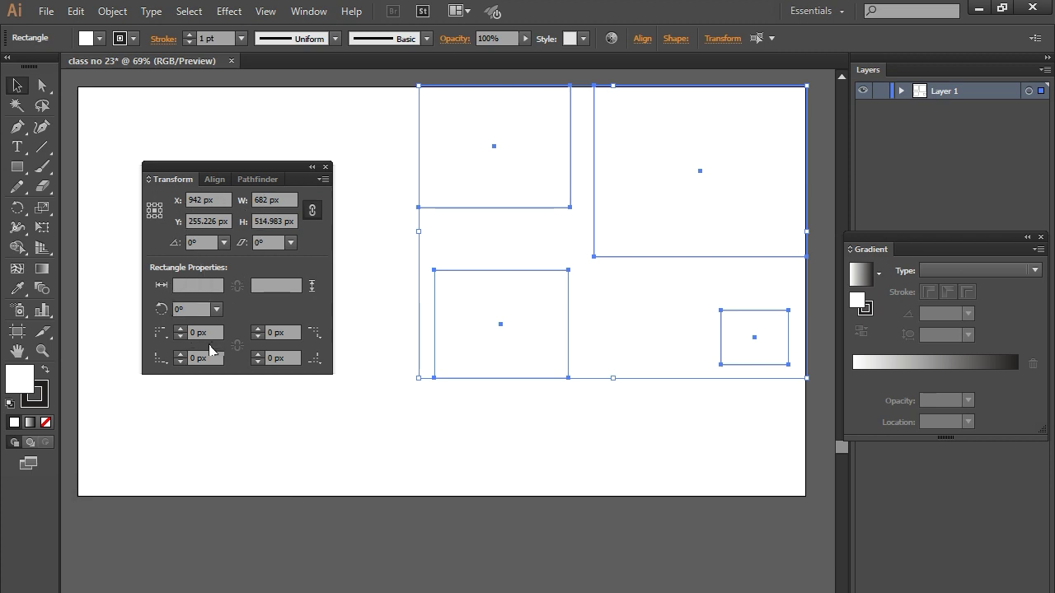
# Delete the three larger rectangles, keeping only the small one at the lower right of the group.
pyautogui.click(18, 85)
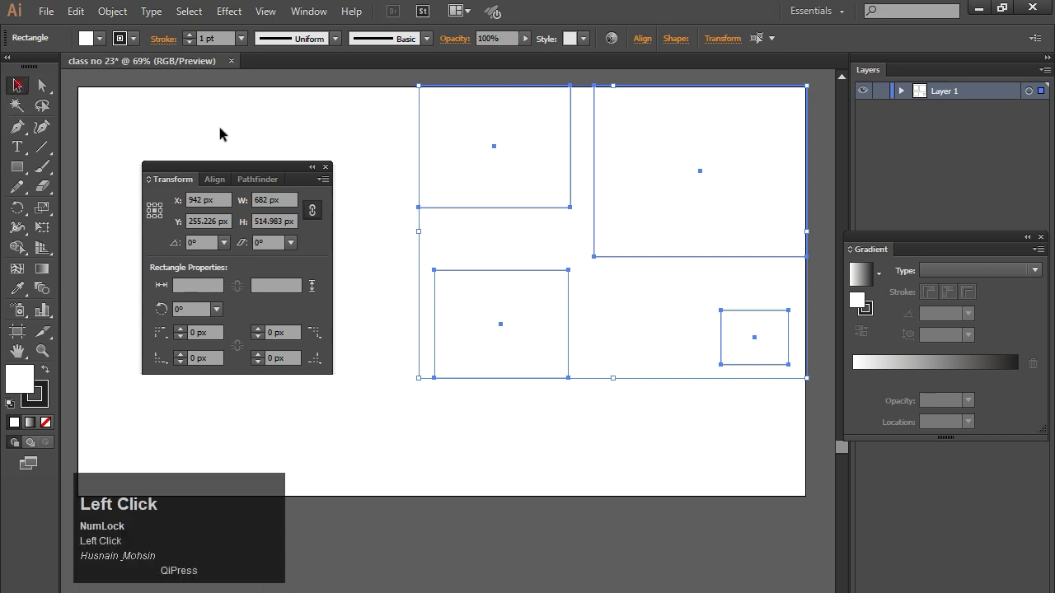
pyautogui.click(354, 127)
pyautogui.moveTo(377, 127); pyautogui.dragTo(730, 391)
pyautogui.press('Delete')
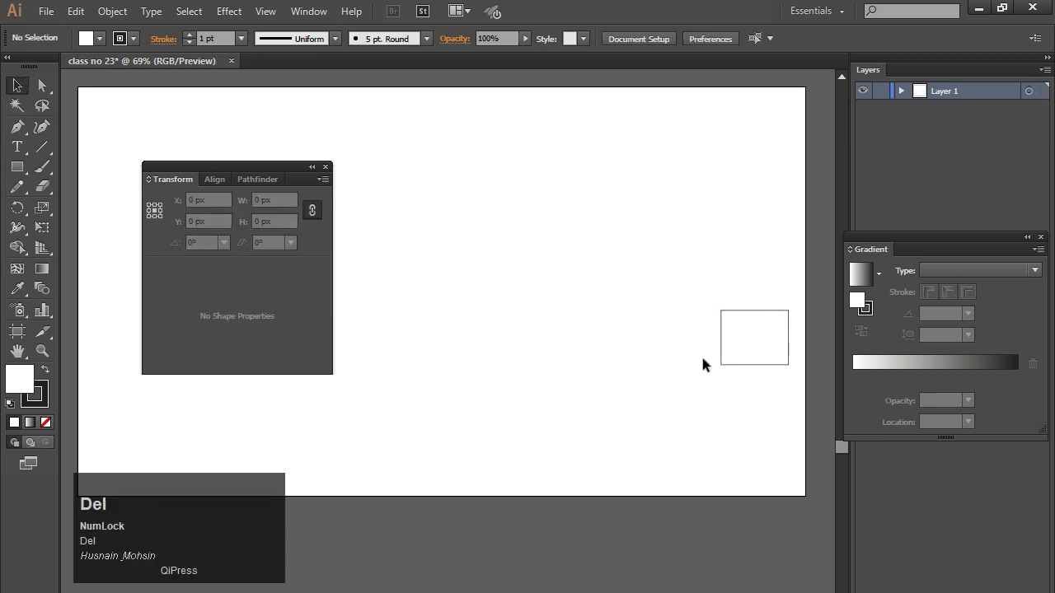
# Move the remaining rectangle near the artboard's middle and enlarge it proportionally from its centre to about 204 by 164 px.
pyautogui.click(754, 347)
pyautogui.moveTo(745, 311); pyautogui.dragTo(495, 204)
pyautogui.moveTo(540, 259); pyautogui.dragTo(560, 315)
pyautogui.hotkey('ctrl', 'z')
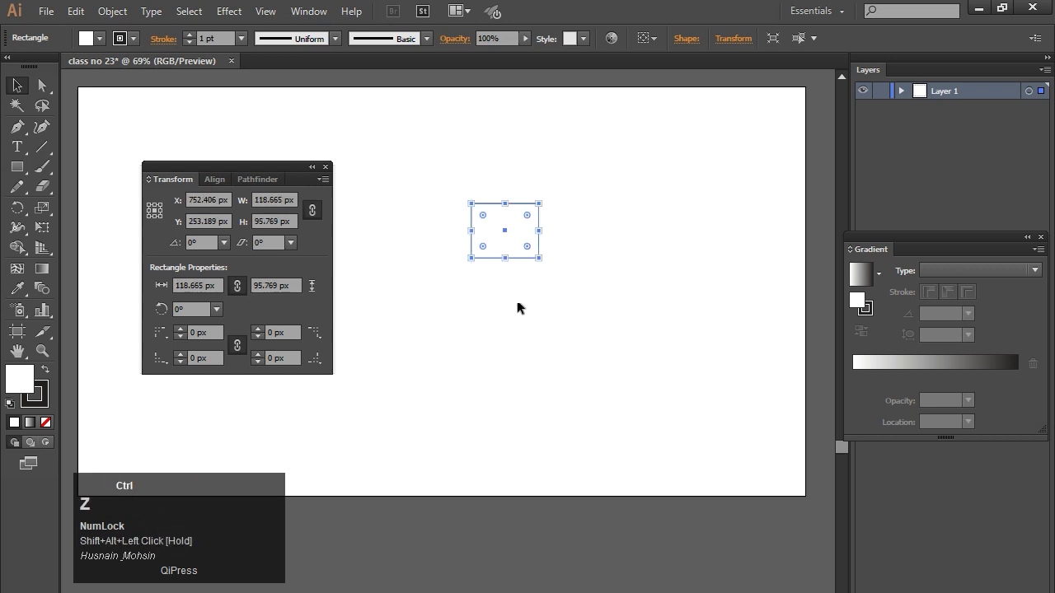
pyautogui.moveTo(535, 260); pyautogui.dragTo(562, 296)
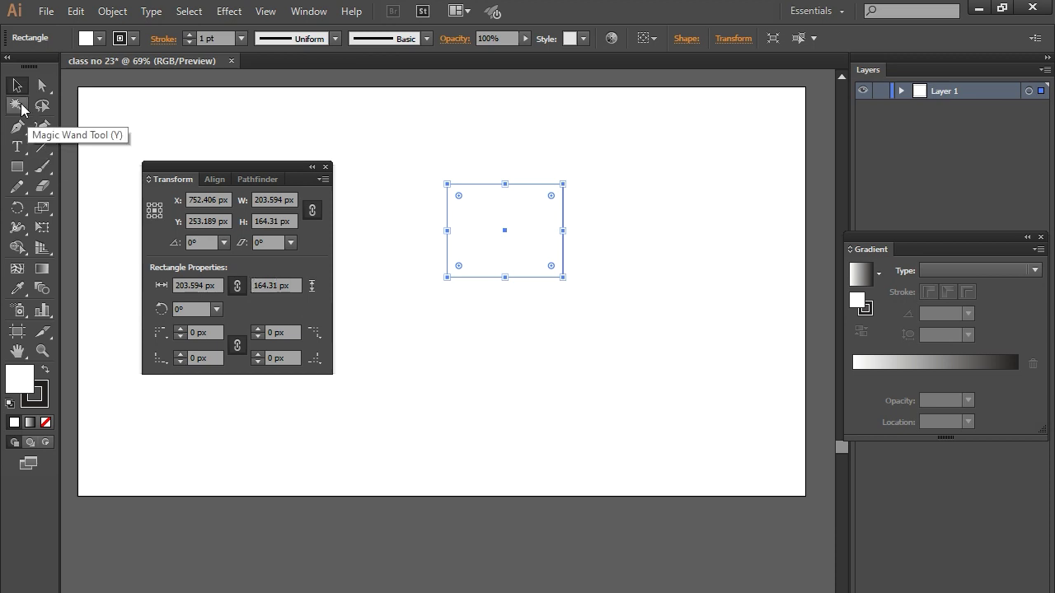
# Move the enlarged rectangle horizontally to the right to an X position of about 990 px.
pyautogui.click(18, 85)
pyautogui.click(534, 425)
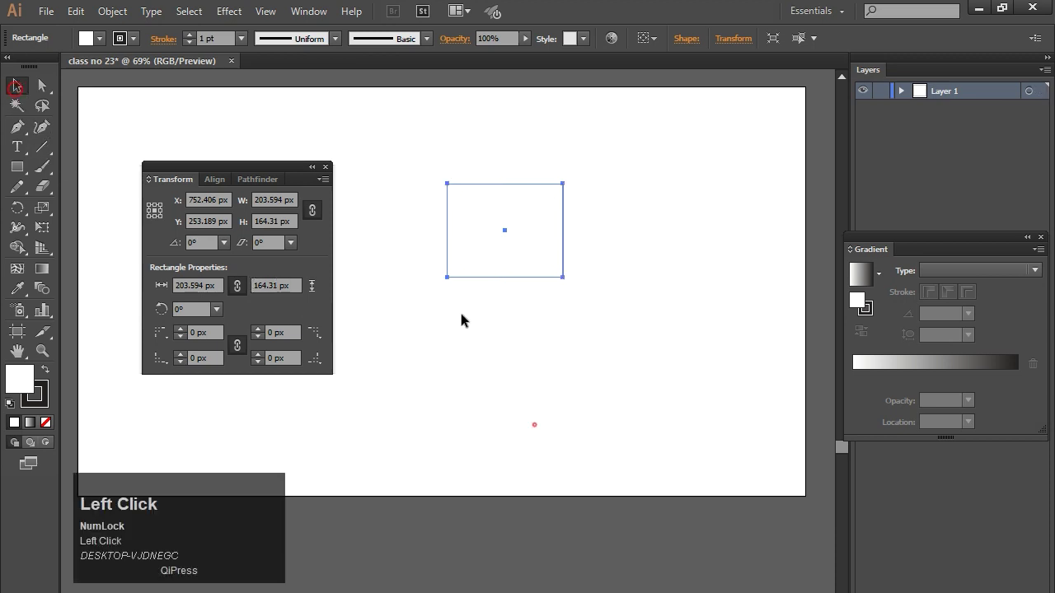
pyautogui.keyDown('alt'); pyautogui.click(488, 278); pyautogui.keyUp('alt')
pyautogui.moveTo(486, 281); pyautogui.dragTo(612, 272)
pyautogui.moveTo(475, 159); pyautogui.dragTo(741, 387)
pyautogui.click(543, 274)
pyautogui.click(582, 231)
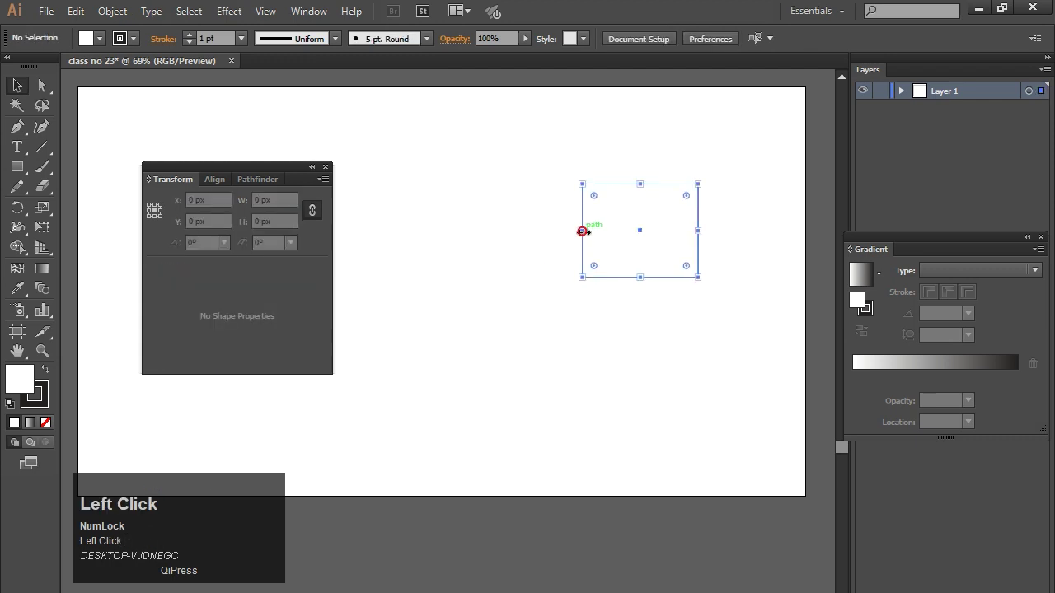
# Duplicate the rectangle to its left with a small gap between the two, and select the original on the right.
pyautogui.moveTo(582, 254); pyautogui.dragTo(445, 245)
pyautogui.click(638, 415)
pyautogui.moveTo(575, 168); pyautogui.dragTo(695, 316)
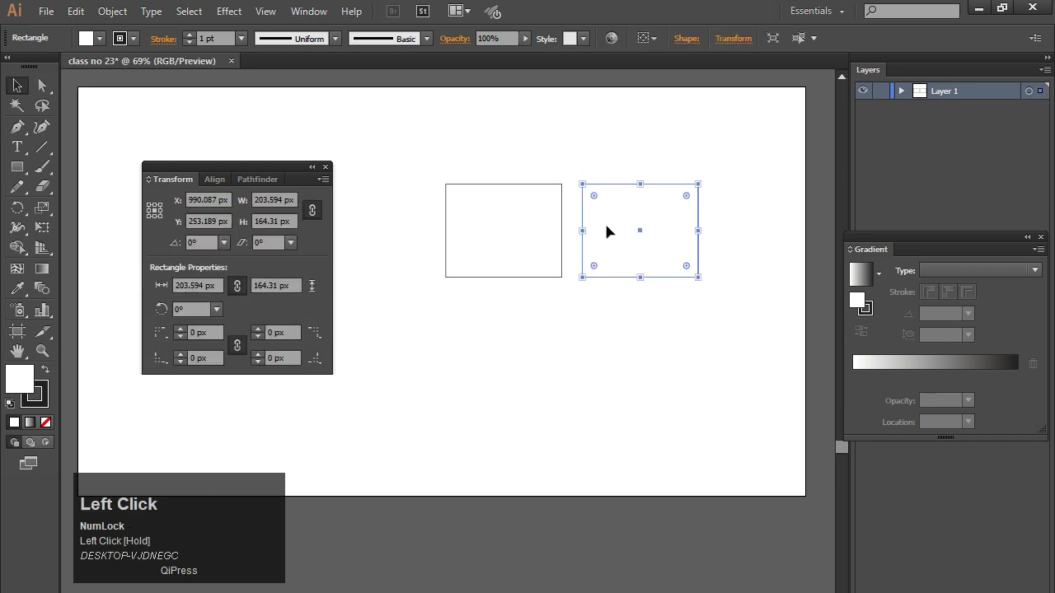
# Enter 50*3 px as the right rectangle's height in the Rectangle Properties with width and height linked.
pyautogui.click(277, 285)
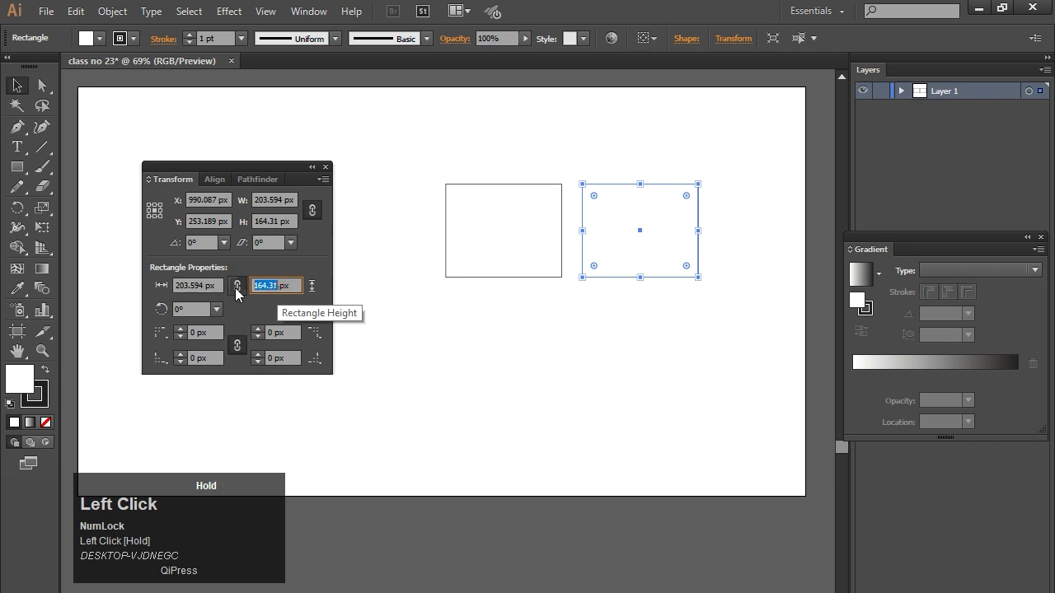
pyautogui.write('50')
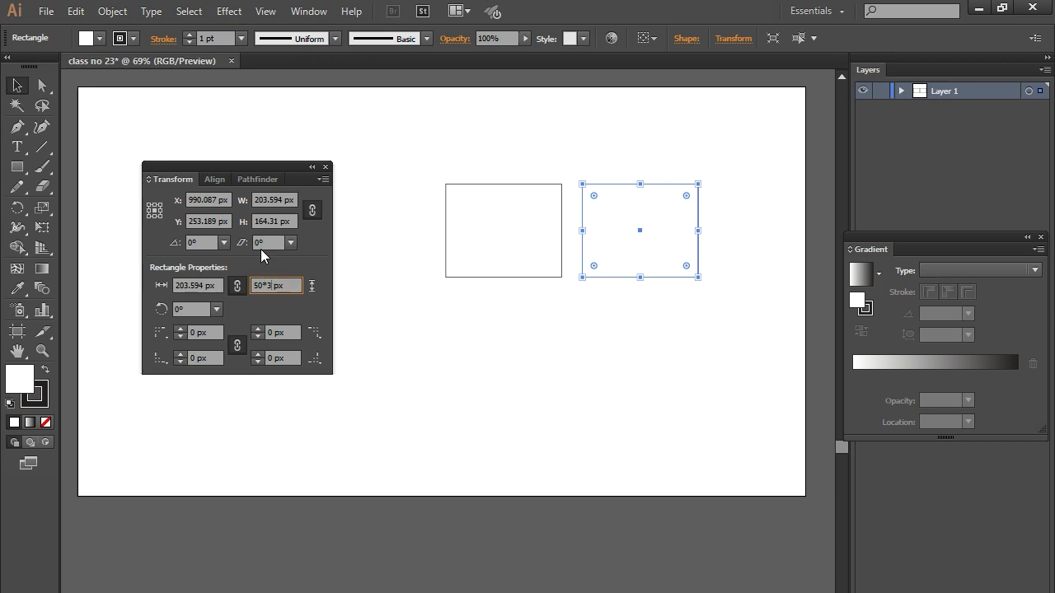
pyautogui.write('*3')
pyautogui.press('Return')
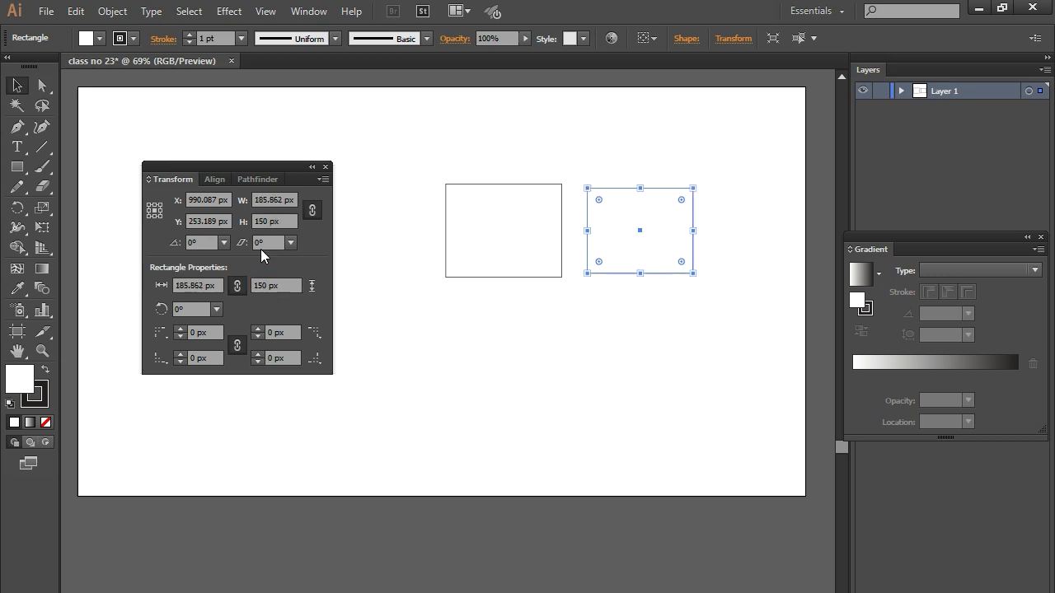
# Set the right rectangle's linked width to 150 px in the Rectangle Properties.
pyautogui.doubleClick(205, 285)
pyautogui.write('1')
pyautogui.press('BackSpace')
pyautogui.write('50')
pyautogui.press('Return')
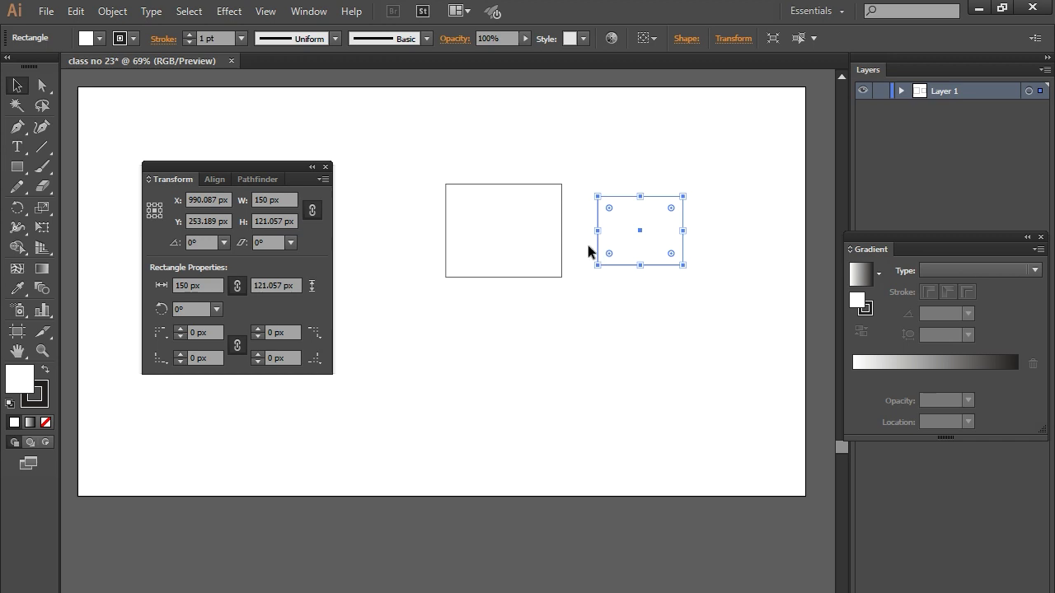
# Unlink the rectangle's width and height, set its height to 150 px, and deselect it.
pyautogui.click(238, 287)
pyautogui.moveTo(286, 285); pyautogui.dragTo(257, 285)
pyautogui.write('1')
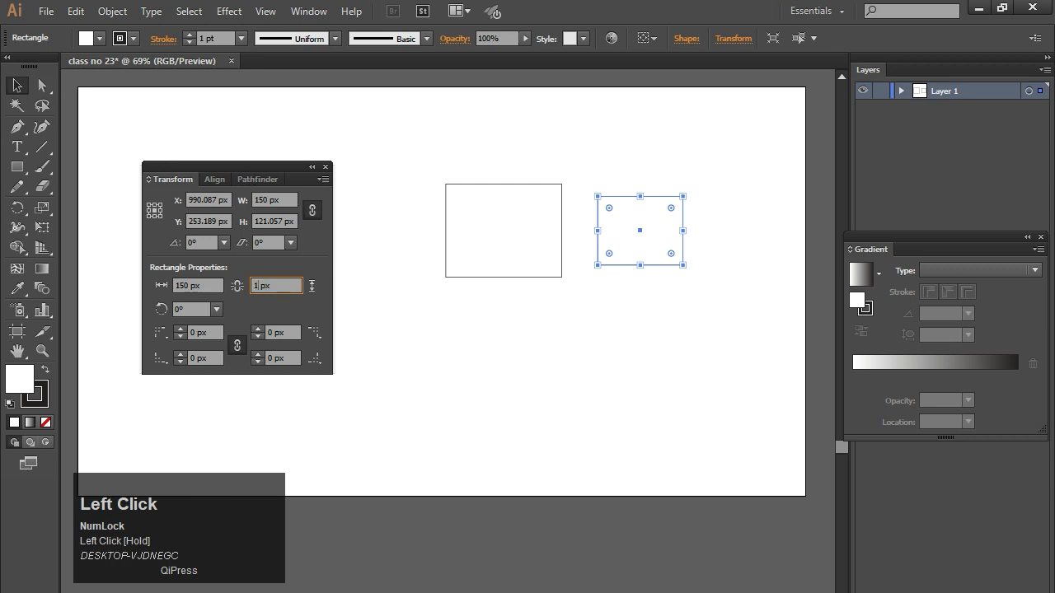
pyautogui.press('BackSpace')
pyautogui.press('Return')
pyautogui.click(602, 336)
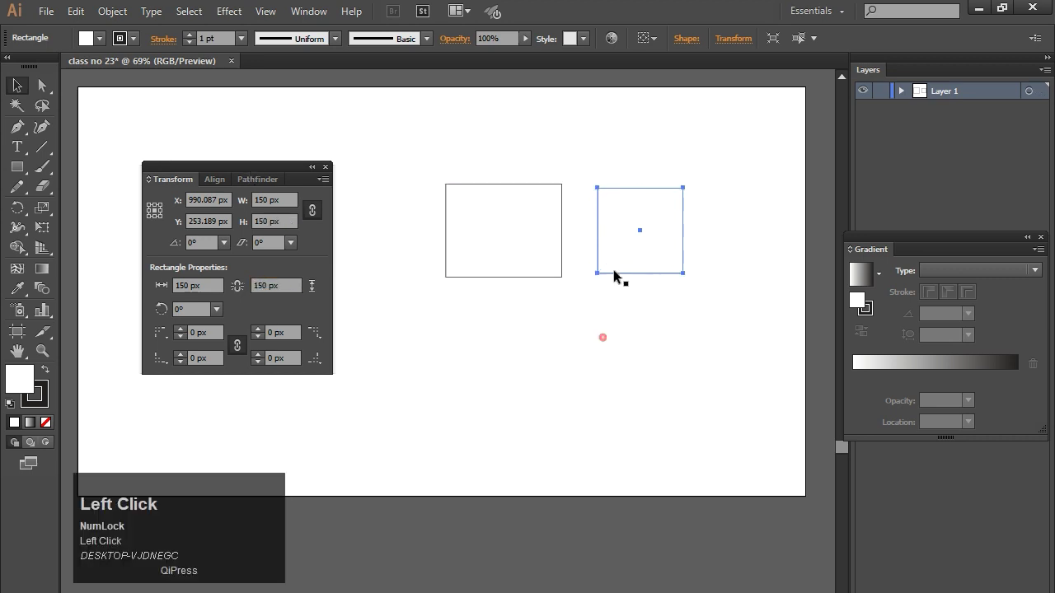
# Select the square on the right and set its rectangle angle to 90°.
pyautogui.moveTo(589, 163); pyautogui.dragTo(686, 297)
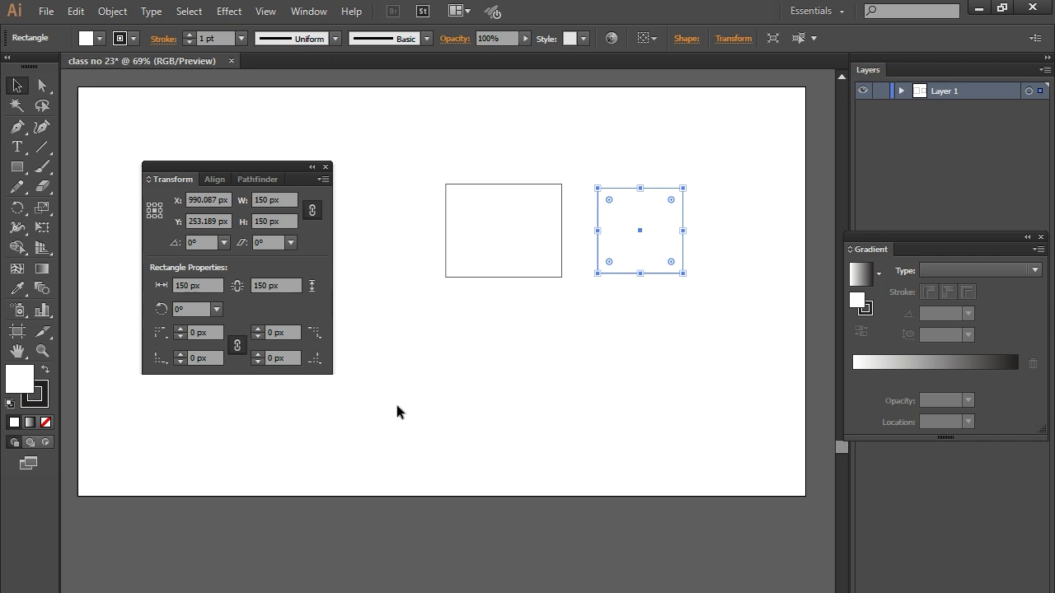
pyautogui.click(216, 309)
pyautogui.click(232, 399)
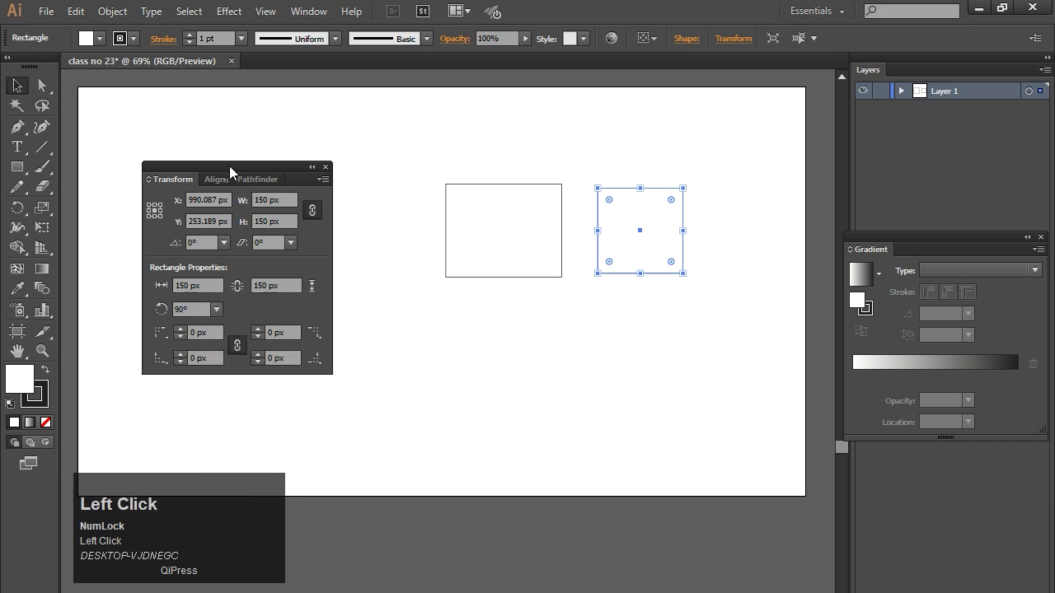
# Move the Transform panel slightly up and set the square's rectangle angle to 30°.
pyautogui.moveTo(228, 165); pyautogui.dragTo(245, 142)
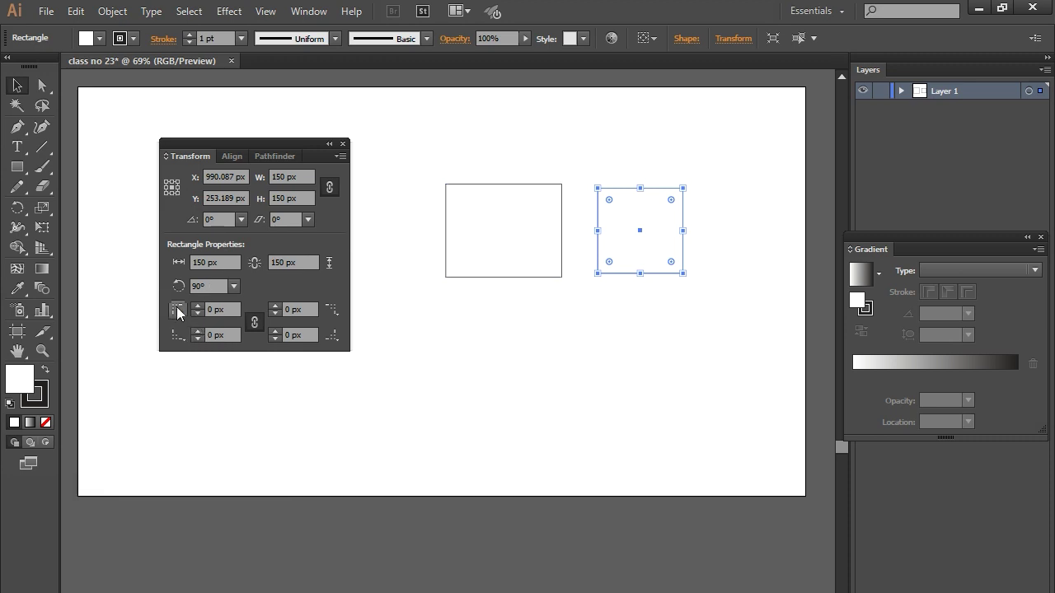
pyautogui.click(233, 286)
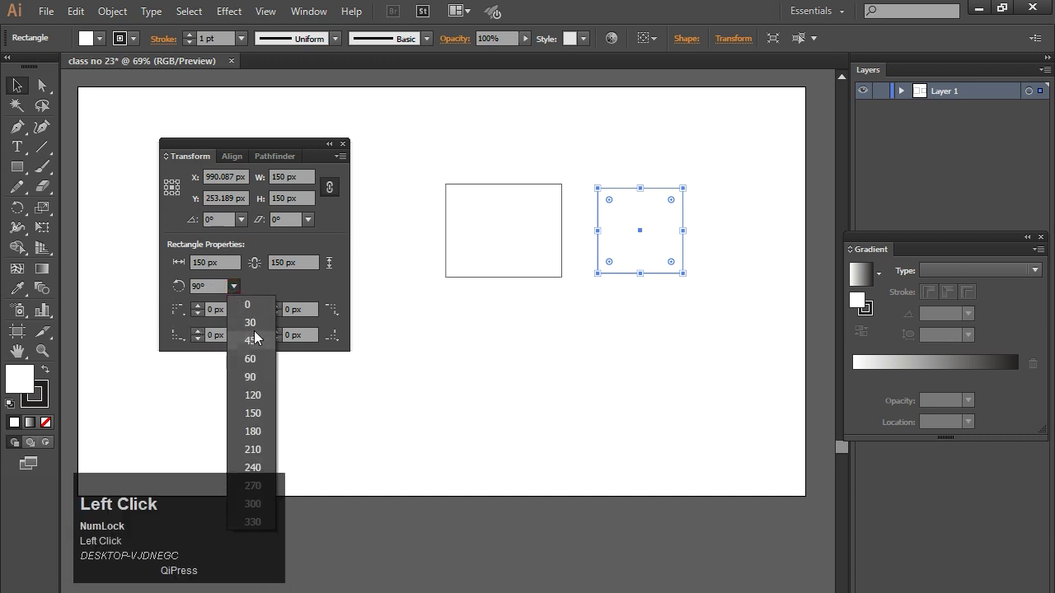
pyautogui.click(247, 328)
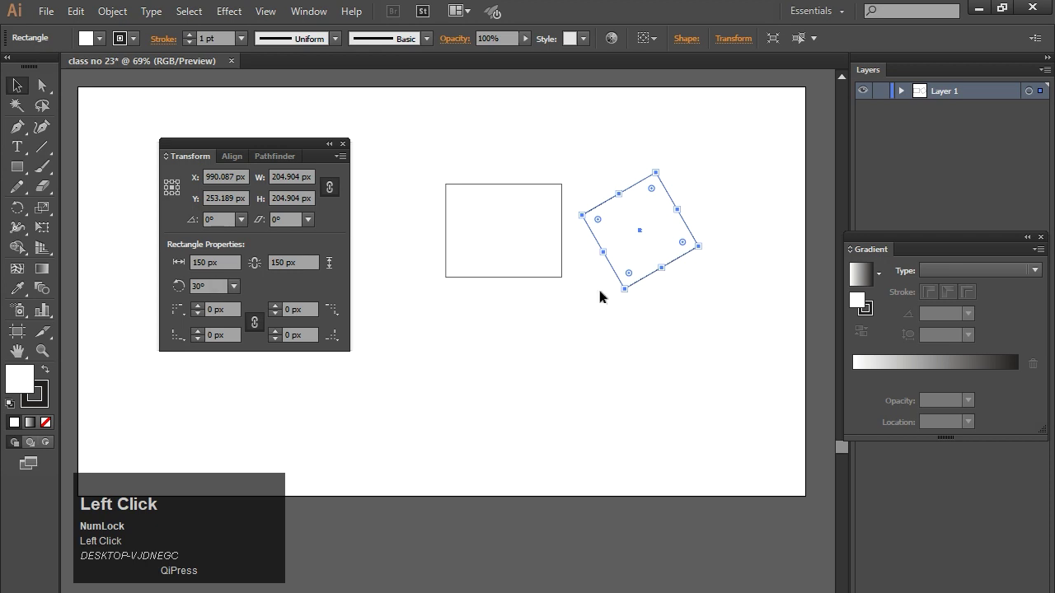
# Round all linked corners of the rotated square by raising the corner radius in one-pixel increments to about 52 px.
pyautogui.click(213, 310)
pyautogui.press('Down')
pyautogui.press('Up')
pyautogui.press('Up')
pyautogui.press('Up')
pyautogui.press('Up')
pyautogui.press('Up')
pyautogui.press('Up')
pyautogui.press('Up')
pyautogui.press('Up')
pyautogui.press('Up')
pyautogui.press('Up')
pyautogui.press('Up')
pyautogui.press('Up')
pyautogui.press('Up')
pyautogui.press('Up')
pyautogui.press('Up')
pyautogui.press('Up')
pyautogui.press('Up')
pyautogui.press('Up')
pyautogui.press('Up')
pyautogui.press('Up')
pyautogui.press('Up')
pyautogui.press('Up')
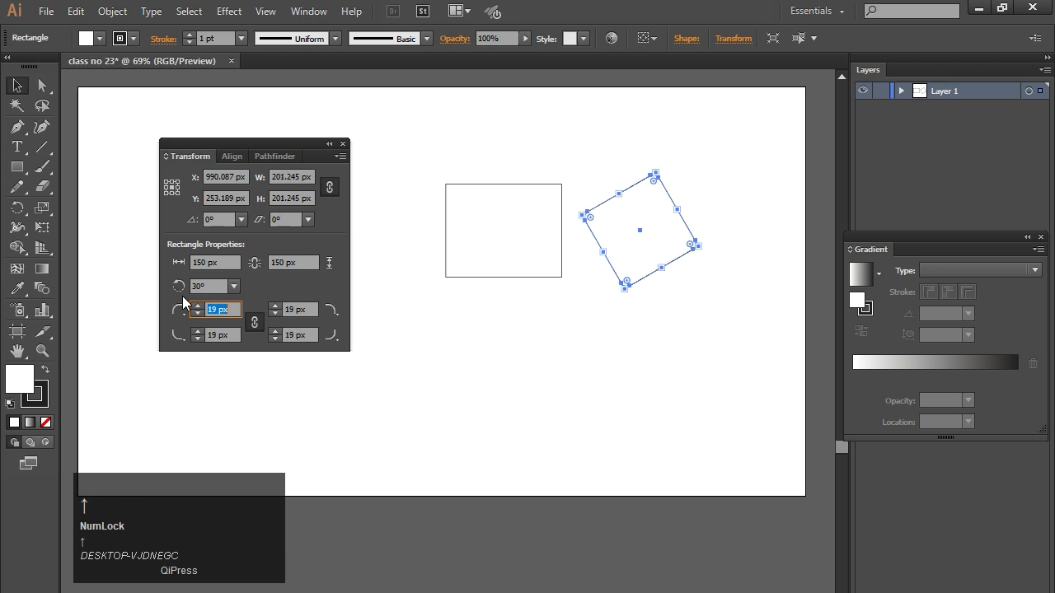
pyautogui.press('Down')
pyautogui.press('Down')
pyautogui.press('Down')
pyautogui.press('Down')
pyautogui.press('Down')
pyautogui.press('Down')
pyautogui.press('Down')
pyautogui.press('Down')
pyautogui.press('Down')
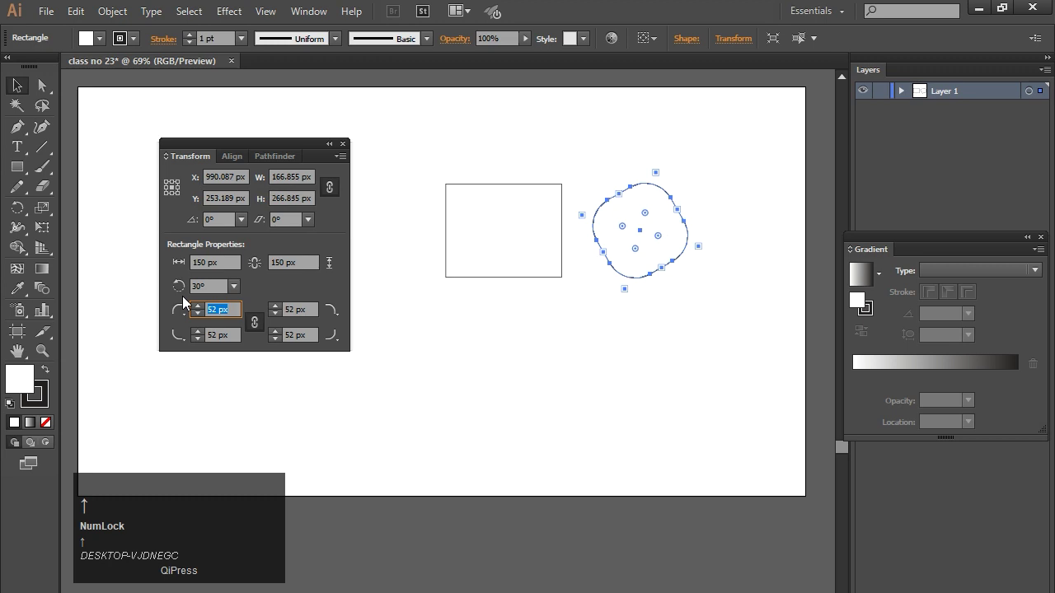
# Lower the linked corner radius of the rotated square in one-pixel increments to 37 px.
pyautogui.press('Down')
pyautogui.press('Down')
pyautogui.press('Down')
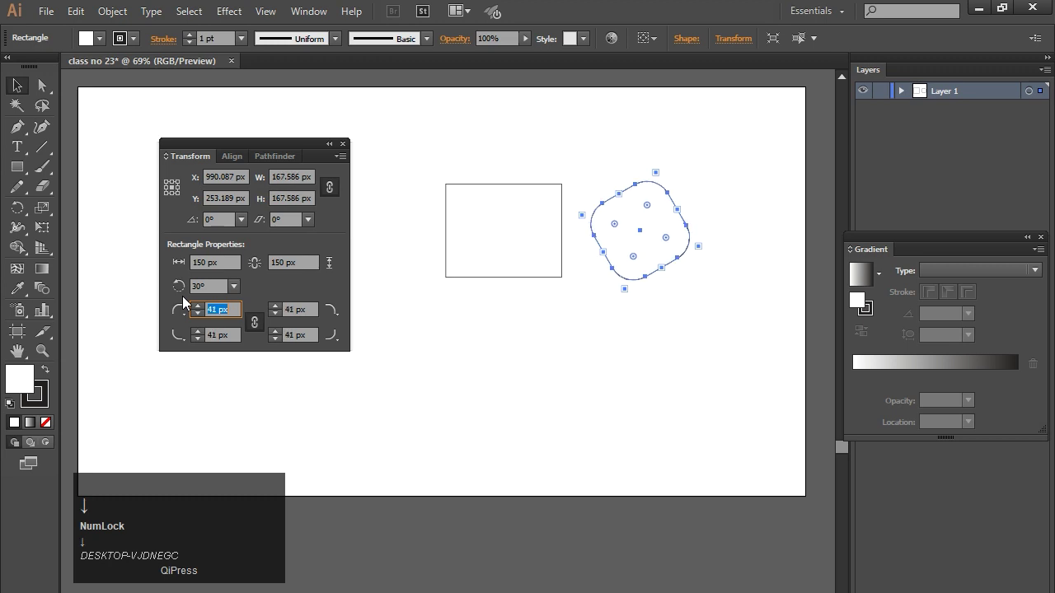
pyautogui.press('Down')
pyautogui.press('Down')
pyautogui.press('Down')
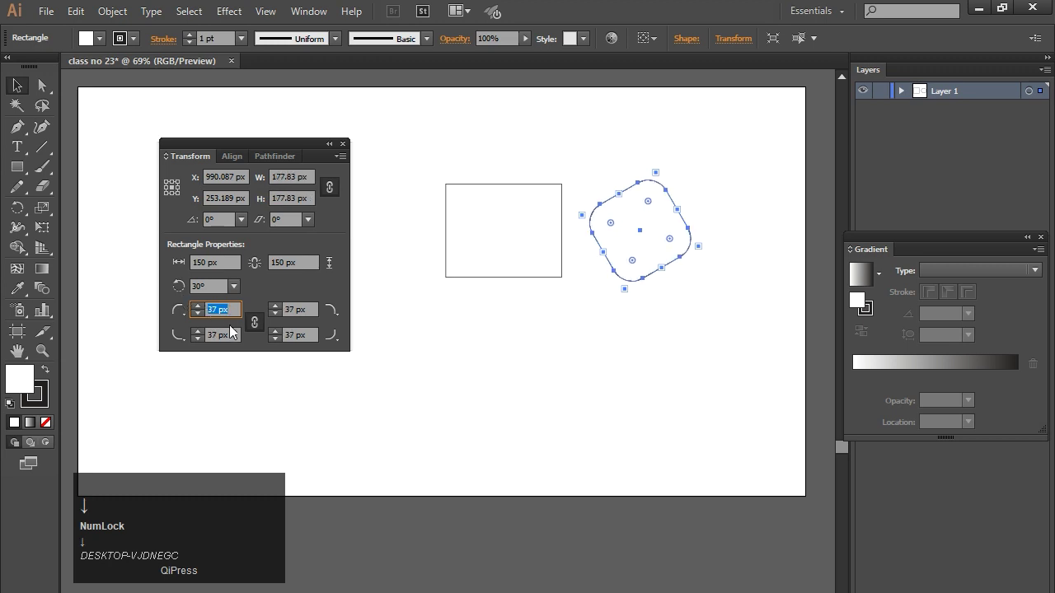
# Unlink the corner radii, set the bottom-right and top-left corners to 100 px each, and deselect the shape.
pyautogui.click(254, 324)
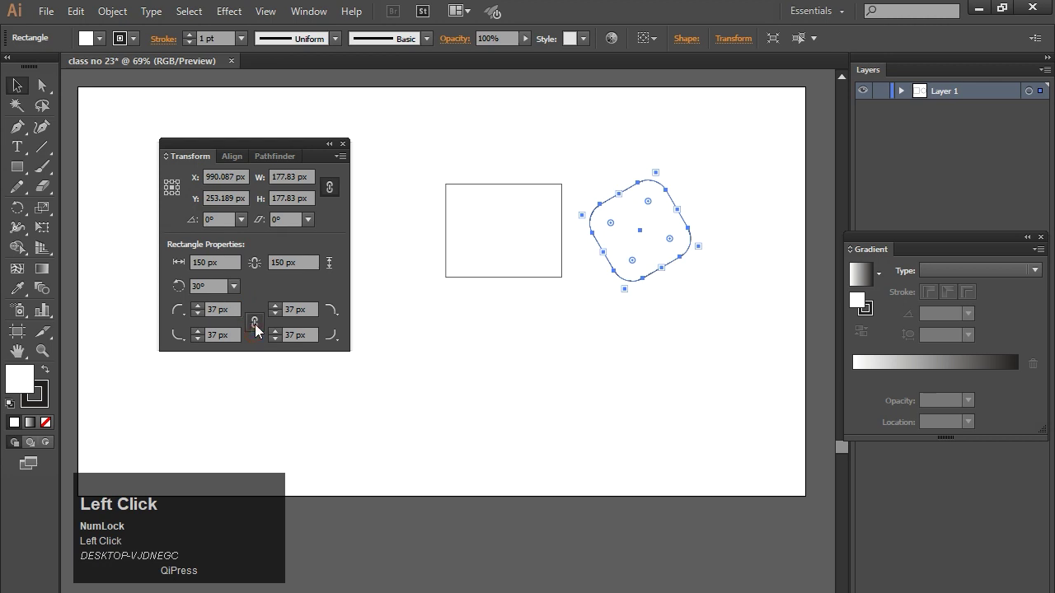
pyautogui.click(280, 336)
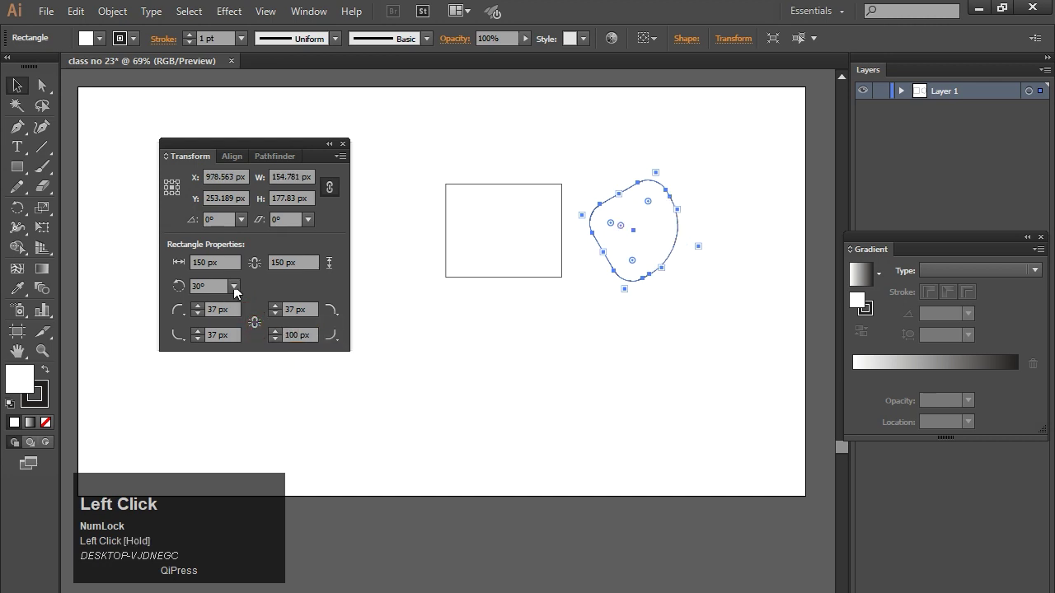
pyautogui.click(212, 310)
pyautogui.write('100')
pyautogui.press('Return')
pyautogui.click(680, 476)
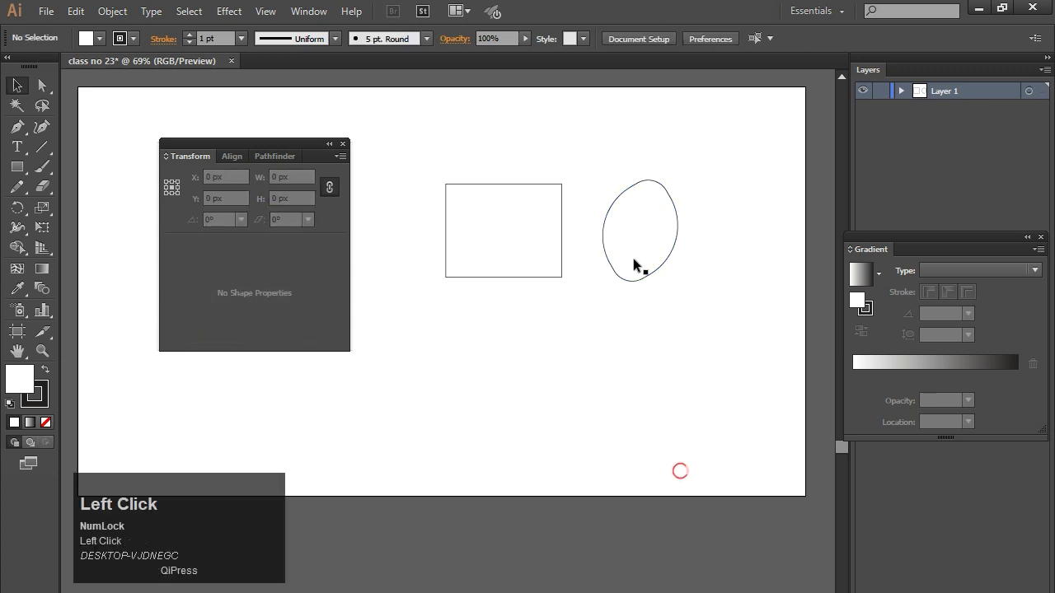
# Select both the plain rectangle and the rounded shape, and apply Show Options to the Transform panel.
pyautogui.moveTo(624, 167); pyautogui.dragTo(683, 260)
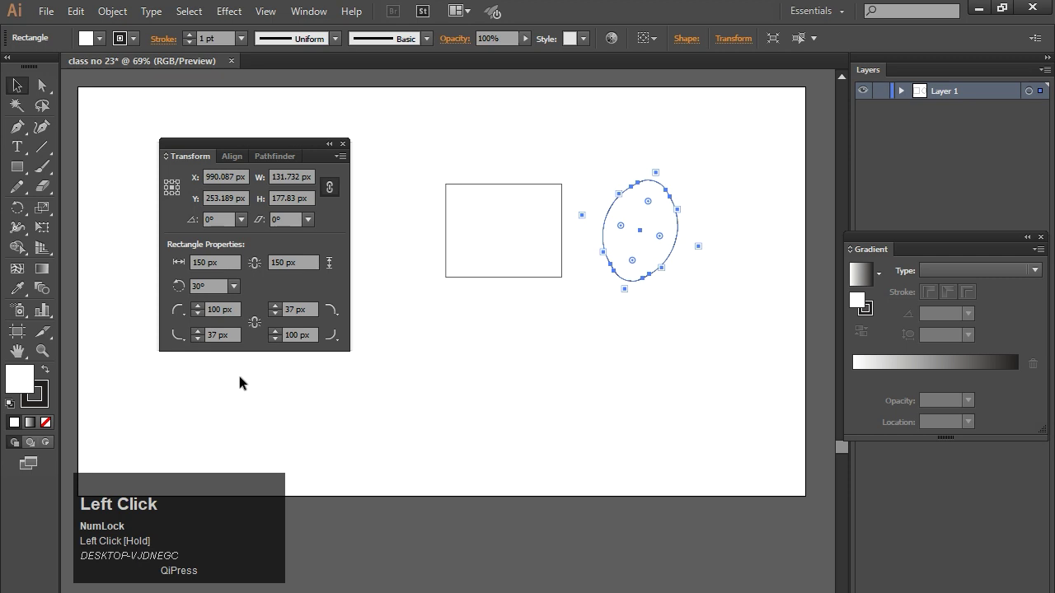
pyautogui.click(457, 332)
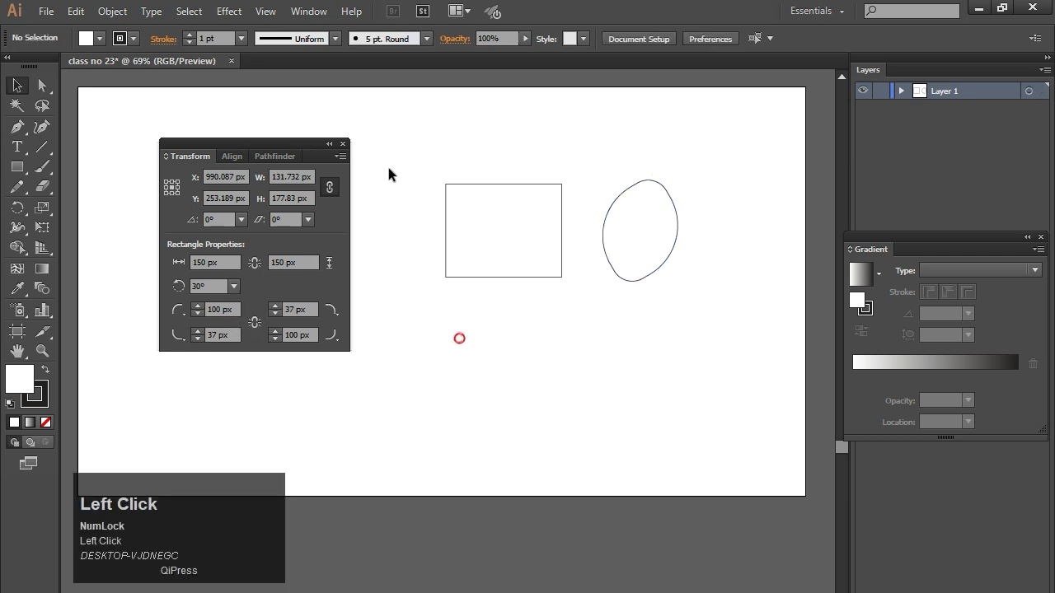
pyautogui.moveTo(421, 150); pyautogui.dragTo(737, 370)
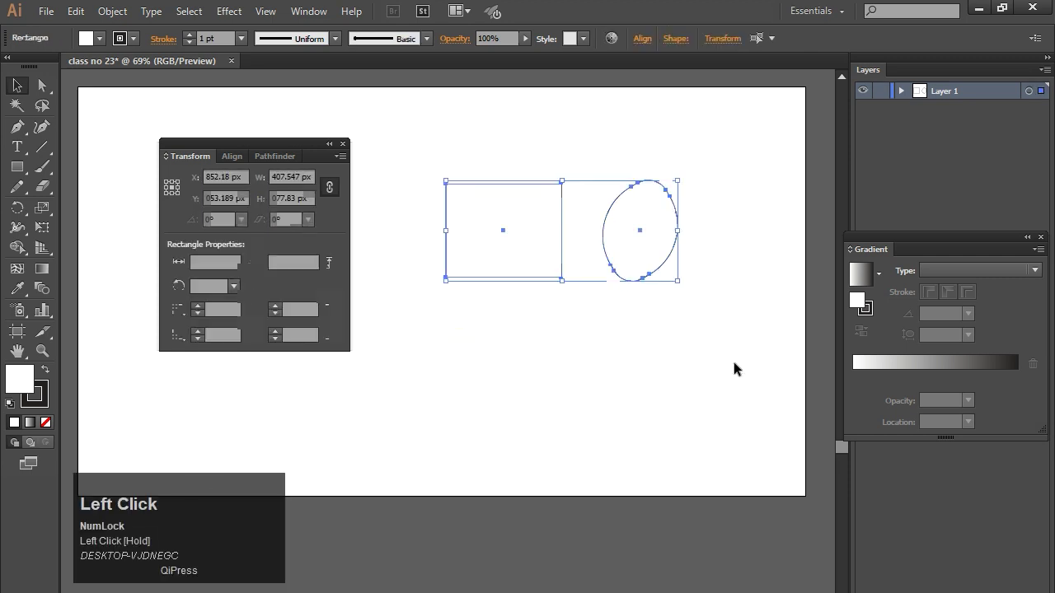
pyautogui.click(340, 158)
pyautogui.click(404, 163)
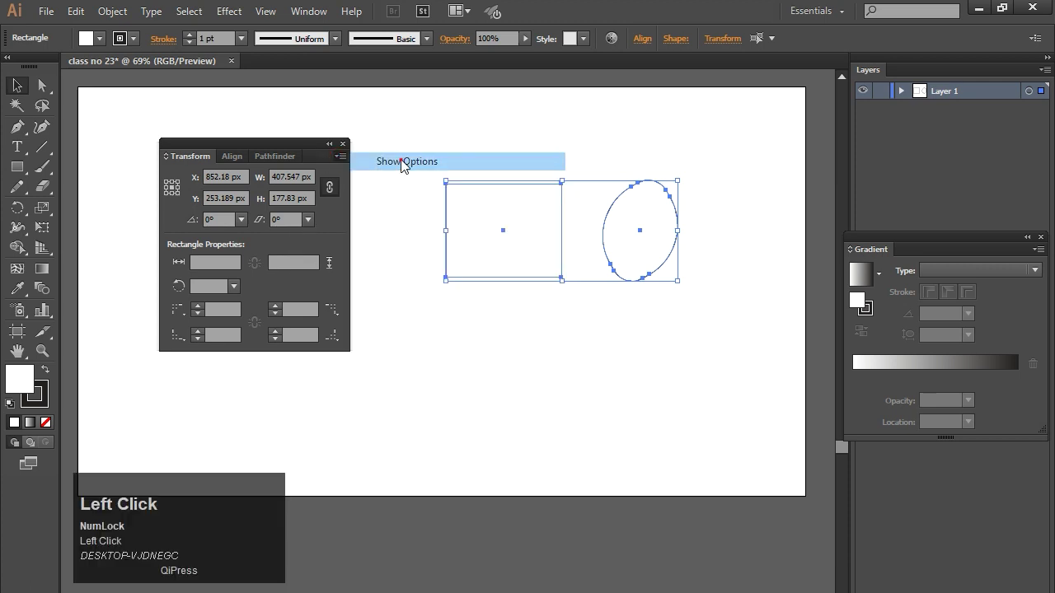
# Select both the plain rectangle and the rounded shape, and delete them from the artboard.
pyautogui.moveTo(287, 140); pyautogui.dragTo(301, 113)
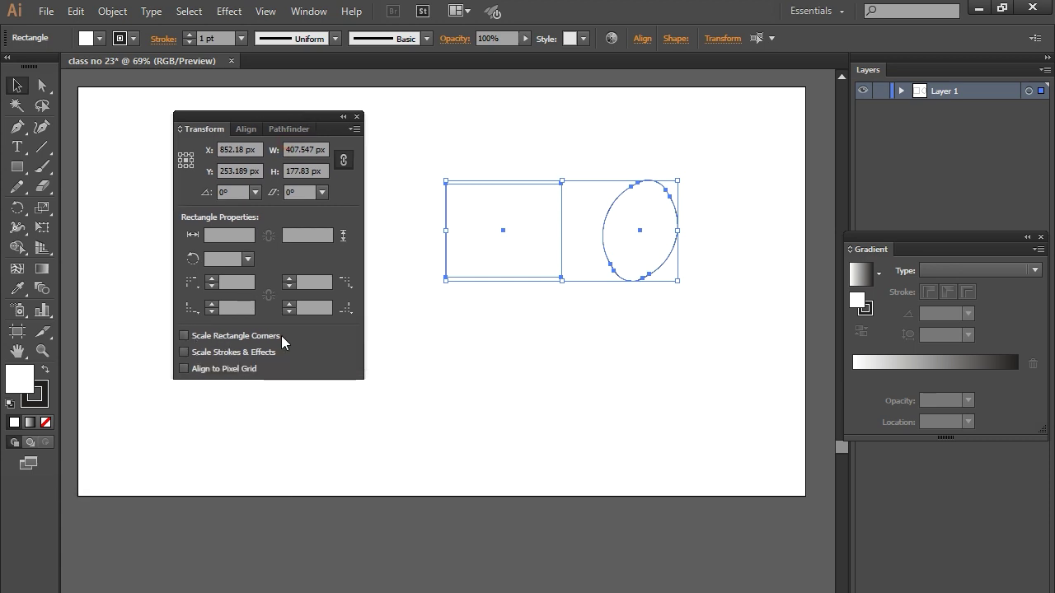
pyautogui.click(311, 445)
pyautogui.moveTo(414, 147); pyautogui.dragTo(719, 347)
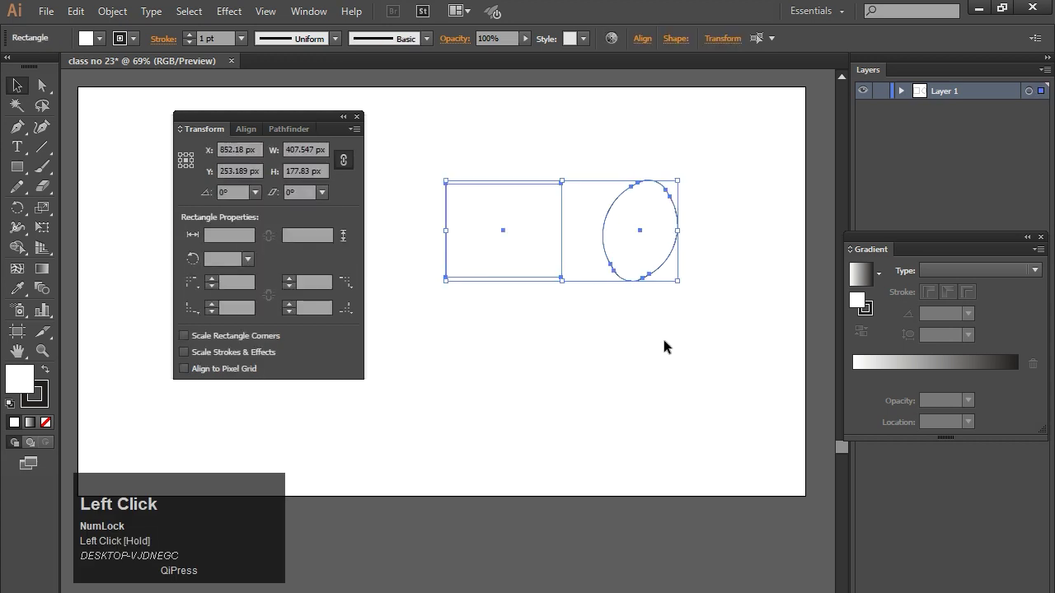
pyautogui.press('Delete')
# Draw a new rectangle about 274 by 223 px on the right half of the artboard.
pyautogui.click(17, 166)
pyautogui.moveTo(502, 198); pyautogui.dragTo(655, 324)
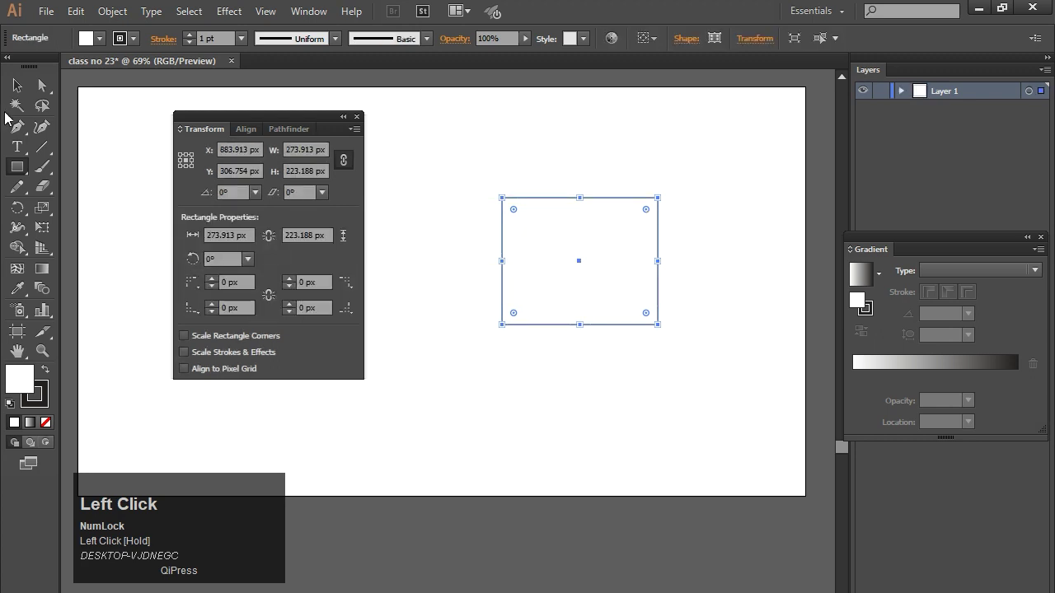
pyautogui.click(16, 84)
# Set the rectangle's top-right corner radius to 20 px, link the corner radii, and increase all four linked radii by 20 px.
pyautogui.click(299, 282)
pyautogui.write('2')
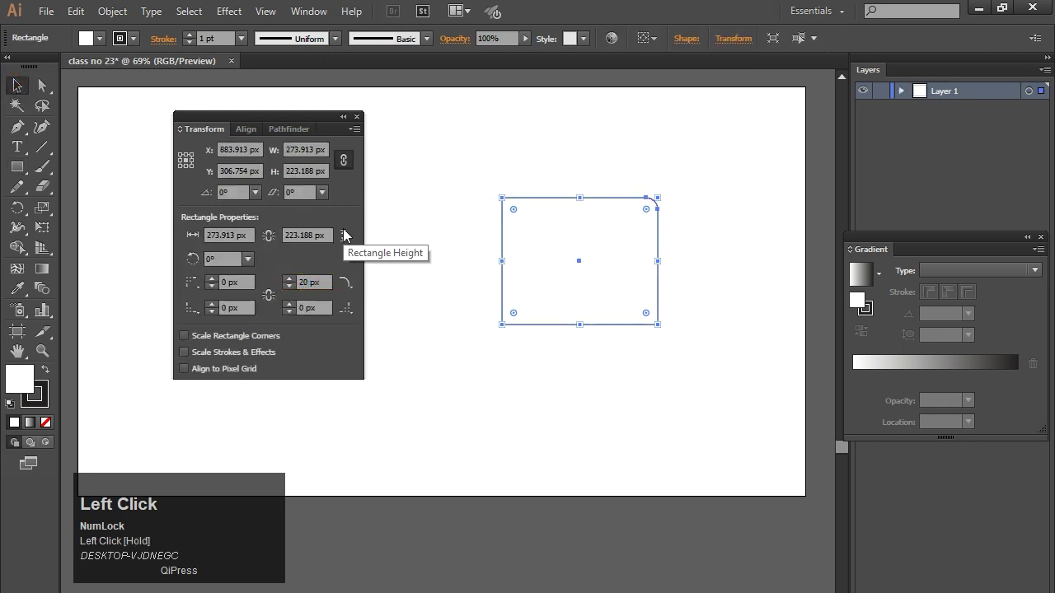
pyautogui.click(268, 295)
pyautogui.click(310, 283)
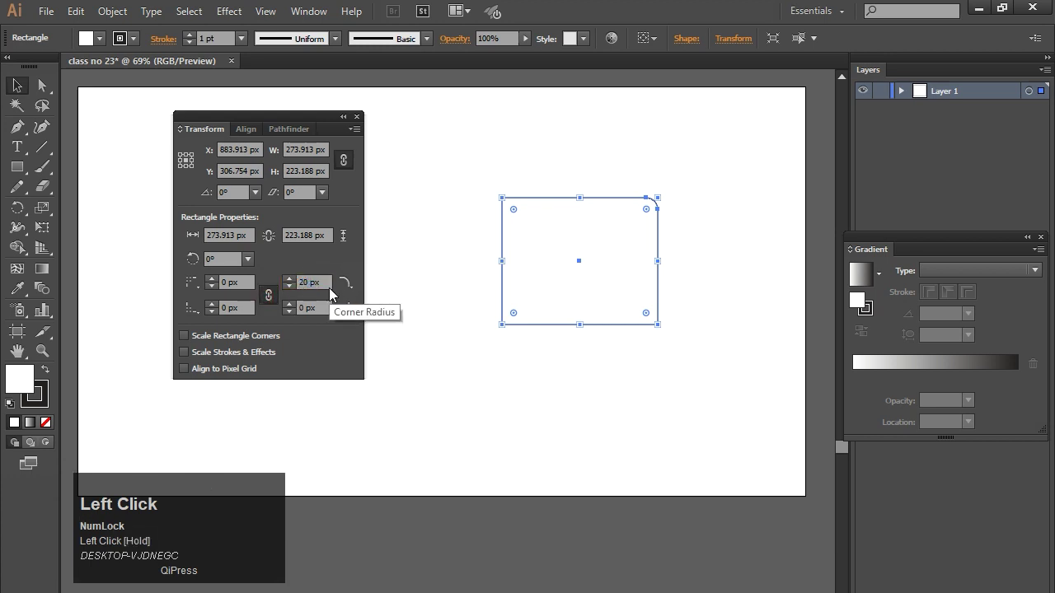
pyautogui.click(291, 313)
pyautogui.write('20')
pyautogui.press('Return')
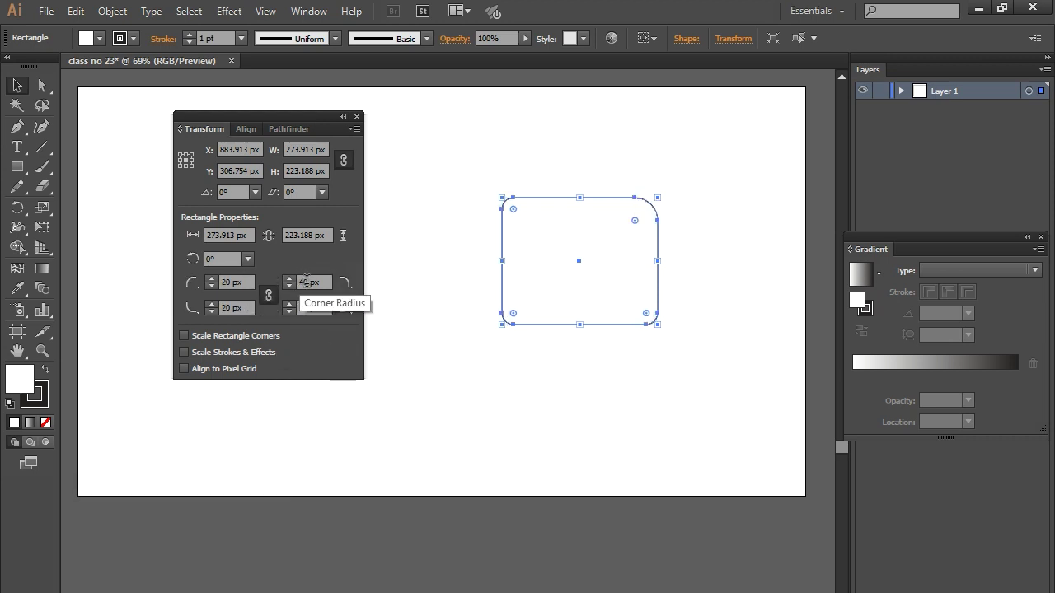
# Unlink the corner radii, set the top-right corner radius to 20 px, and deselect the rectangle.
pyautogui.click(270, 297)
pyautogui.click(294, 282)
pyautogui.write('2')
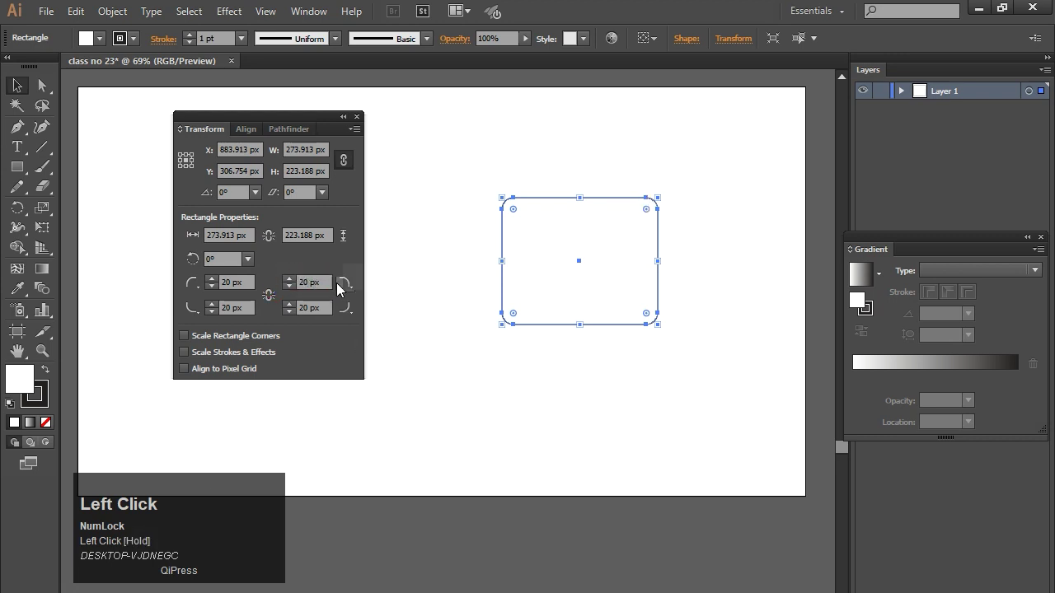
pyautogui.click(18, 87)
pyautogui.click(613, 327)
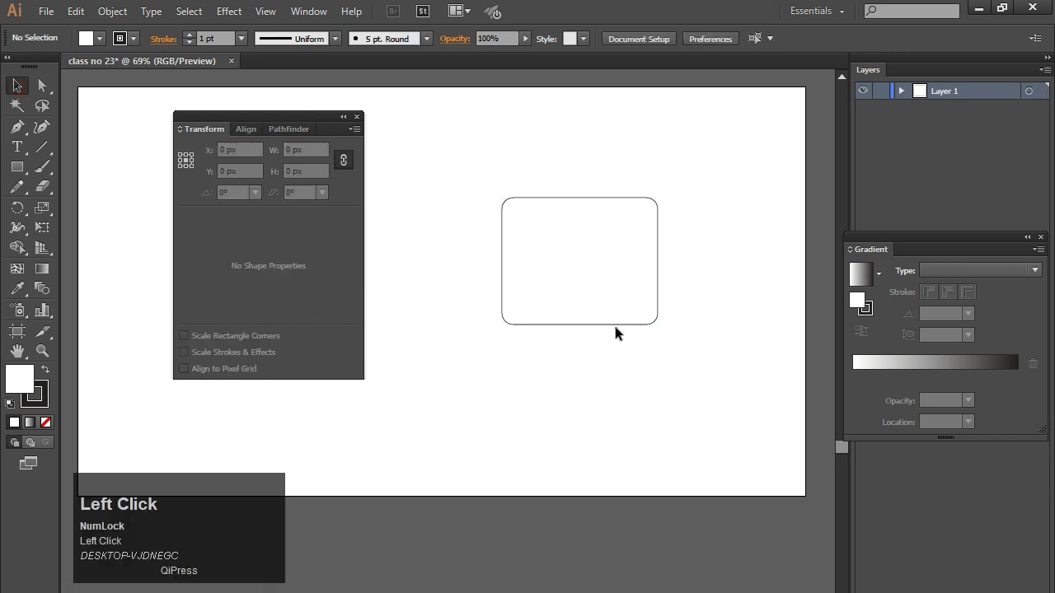
# Select the rounded rectangle and enlarge it proportionally from its centre to about 567 by 462 px.
pyautogui.click(616, 327)
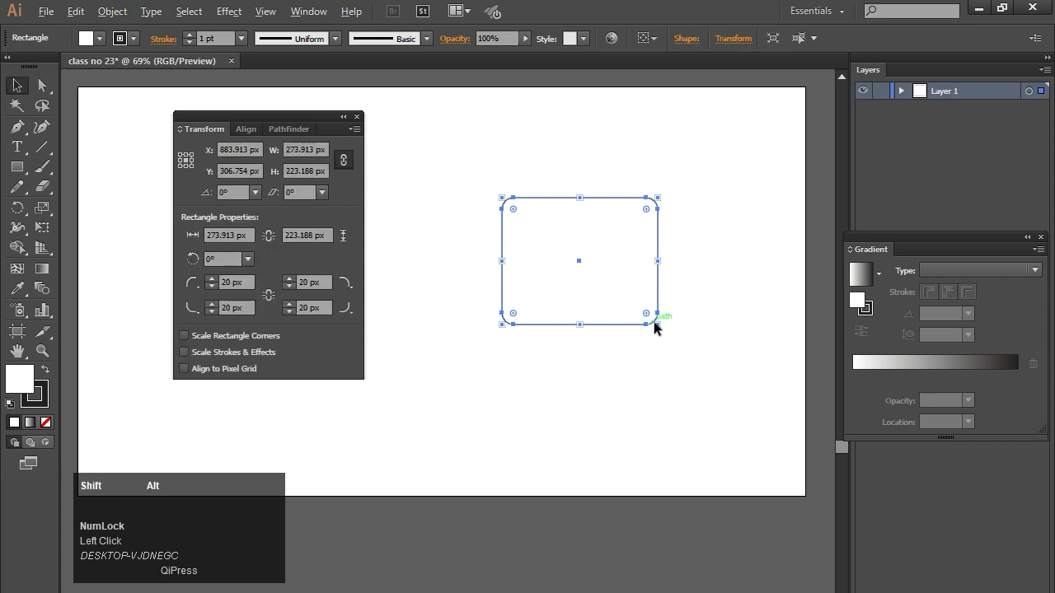
pyautogui.moveTo(658, 325); pyautogui.dragTo(741, 393)
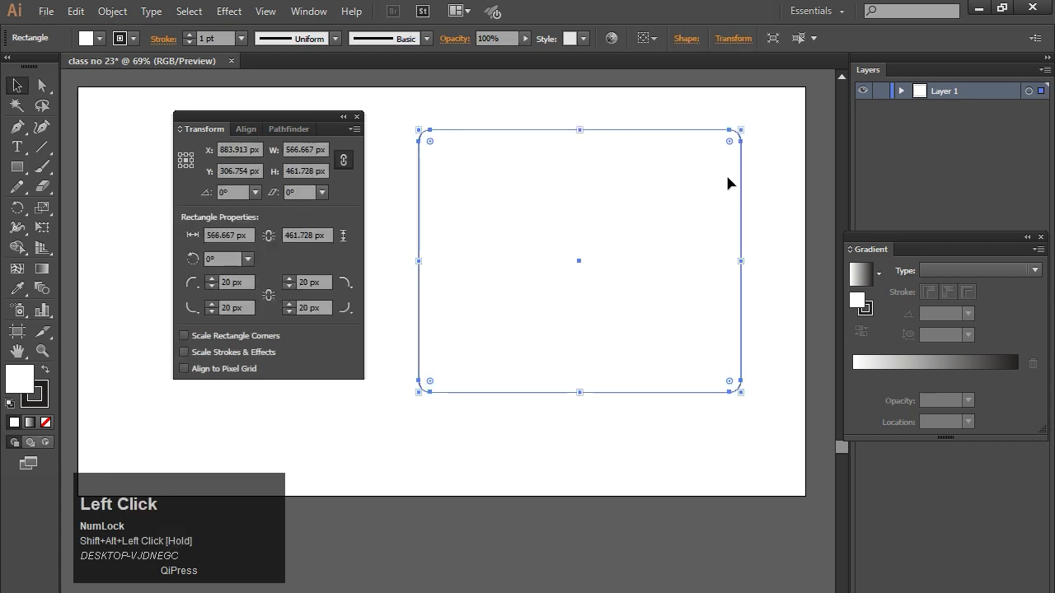
pyautogui.click(715, 129)
pyautogui.moveTo(705, 116); pyautogui.dragTo(770, 169)
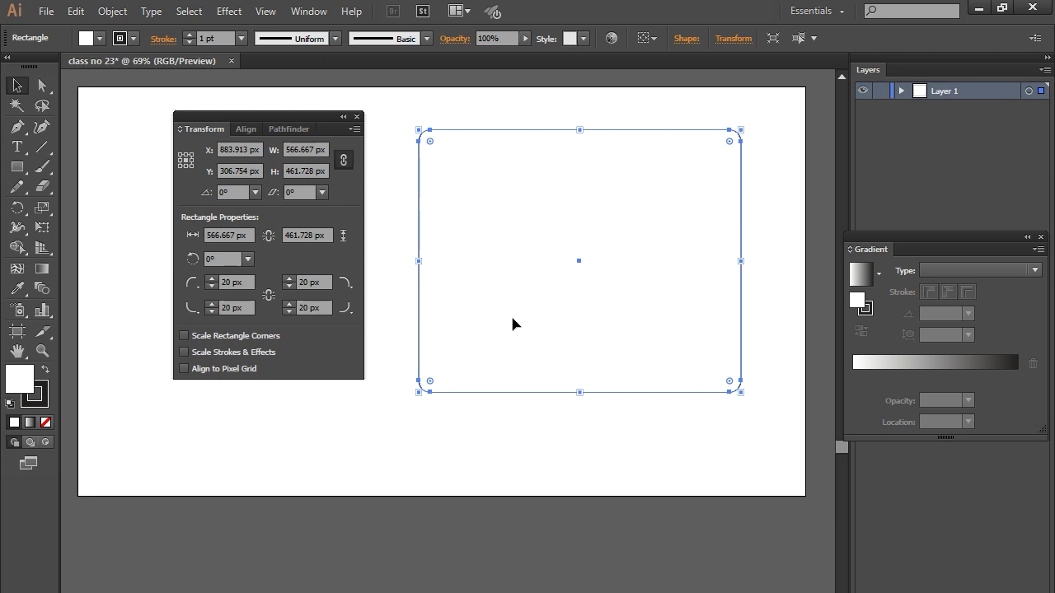
# Enable Scale Rectangle Corners and undo the last enlargement of the rounded rectangle.
pyautogui.click(185, 337)
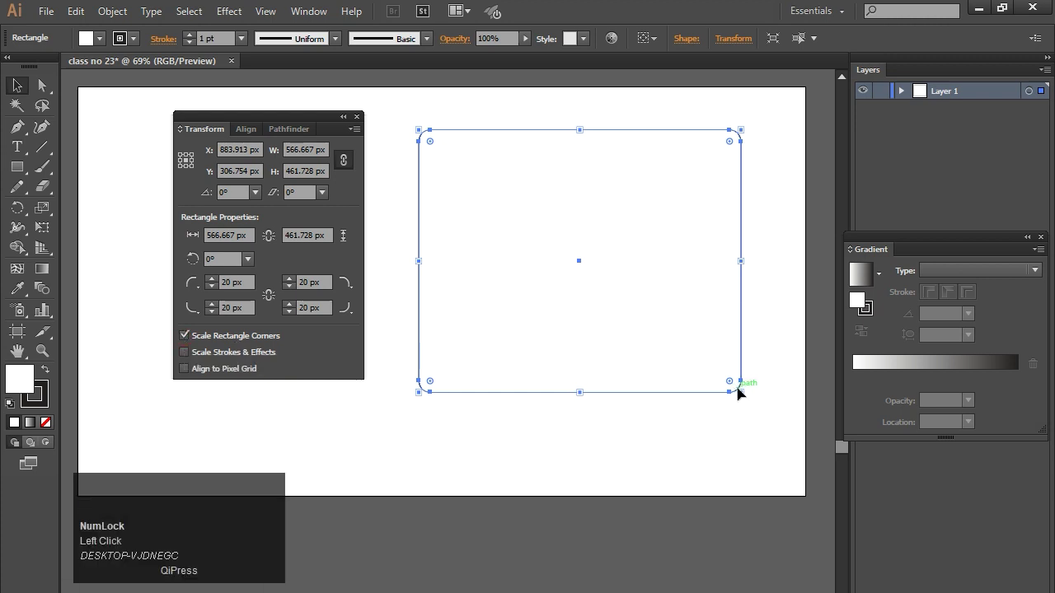
pyautogui.click(625, 454)
pyautogui.hotkey('ctrl', 'z')
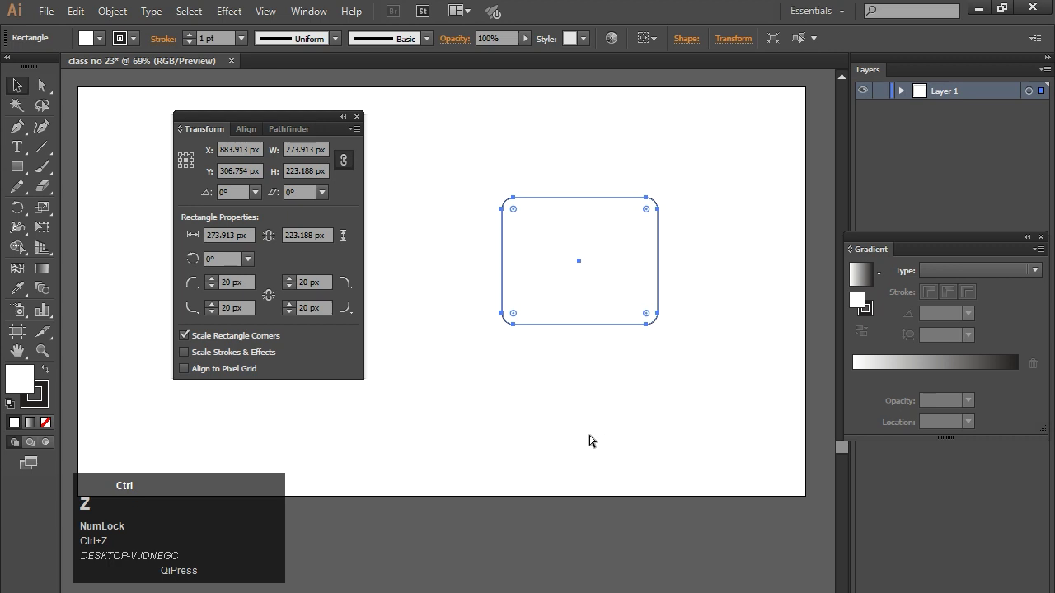
# Try enlarging the rounded rectangle proportionally from its centre to about 607 by 495 px with corner scaling on, and undo it.
pyautogui.moveTo(658, 324); pyautogui.dragTo(754, 424)
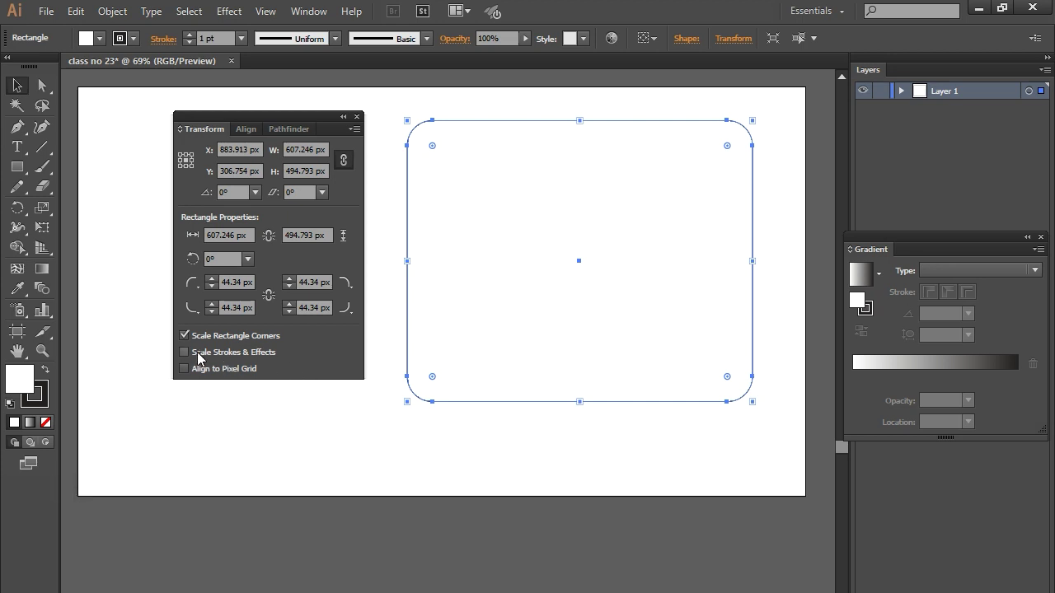
pyautogui.hotkey('ctrl', 'z')
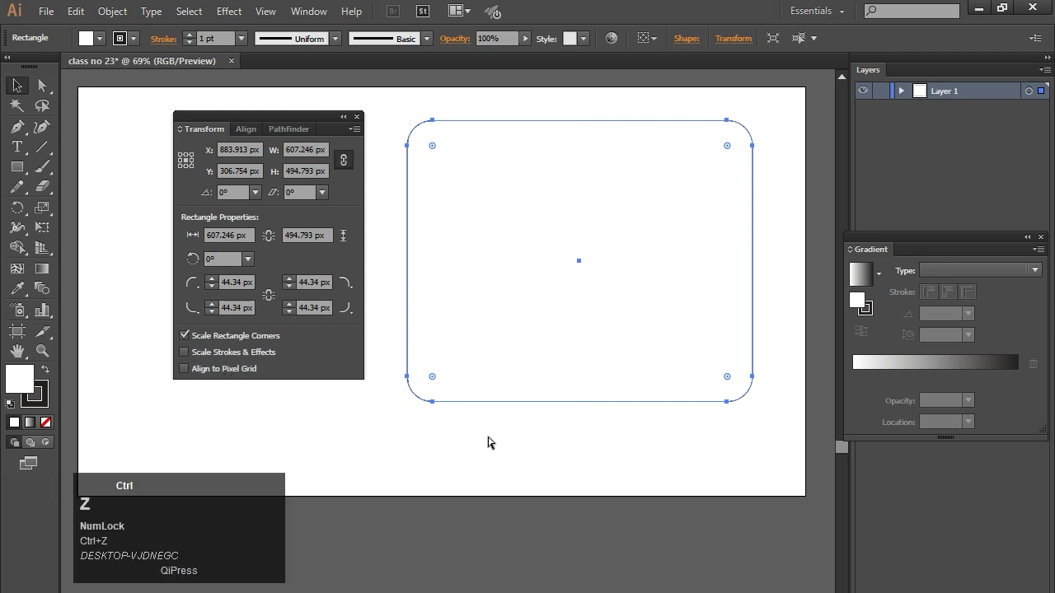
# Enable Scale Strokes & Effects and enlarge the rounded rectangle proportionally from its centre to about 657 by 535 px.
pyautogui.click(200, 353)
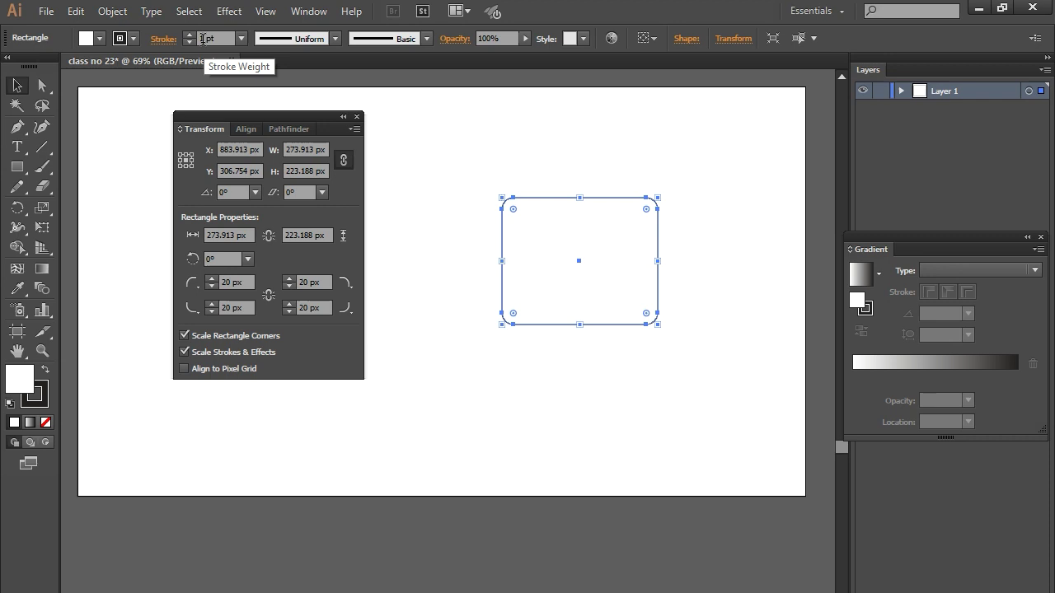
pyautogui.hotkey('shift', 'alt')
pyautogui.moveTo(660, 327); pyautogui.dragTo(715, 376)
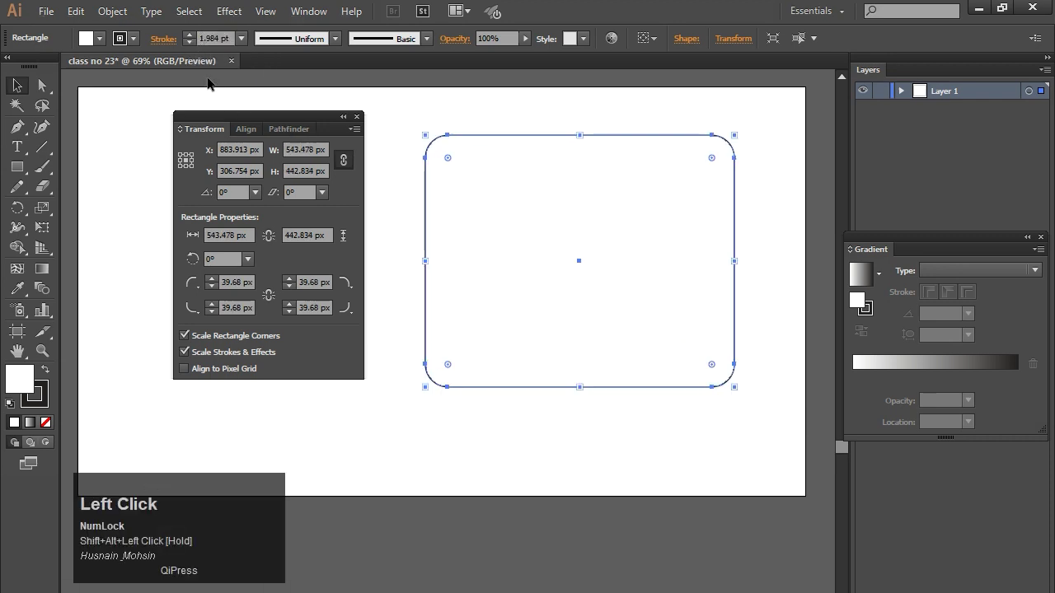
pyautogui.hotkey('shift', 'alt')
pyautogui.moveTo(734, 387); pyautogui.dragTo(767, 412)
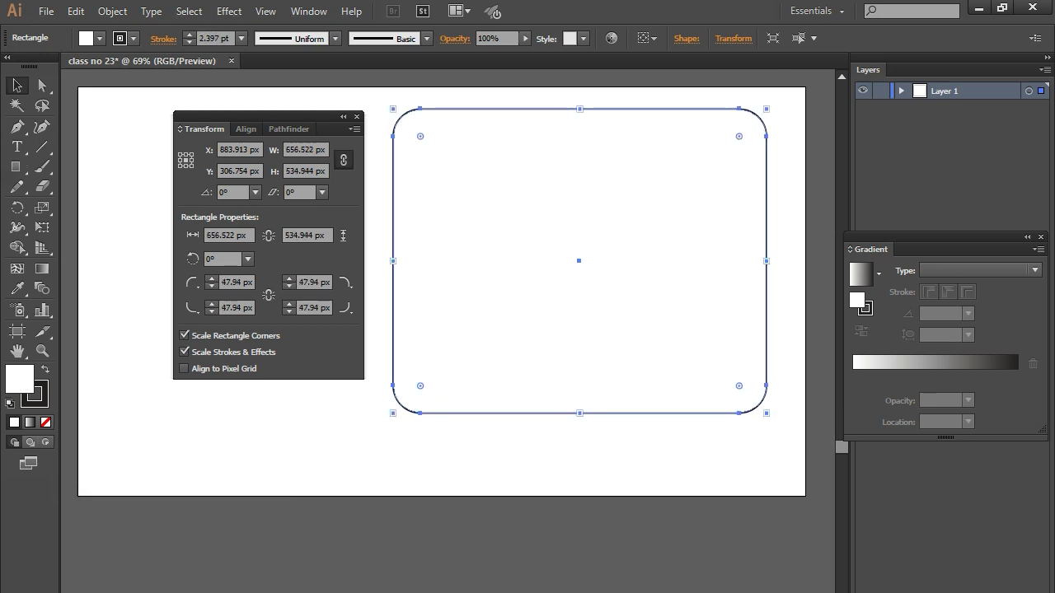
# Delete the enlarged rounded rectangle and close the Transform panel.
pyautogui.click(19, 84)
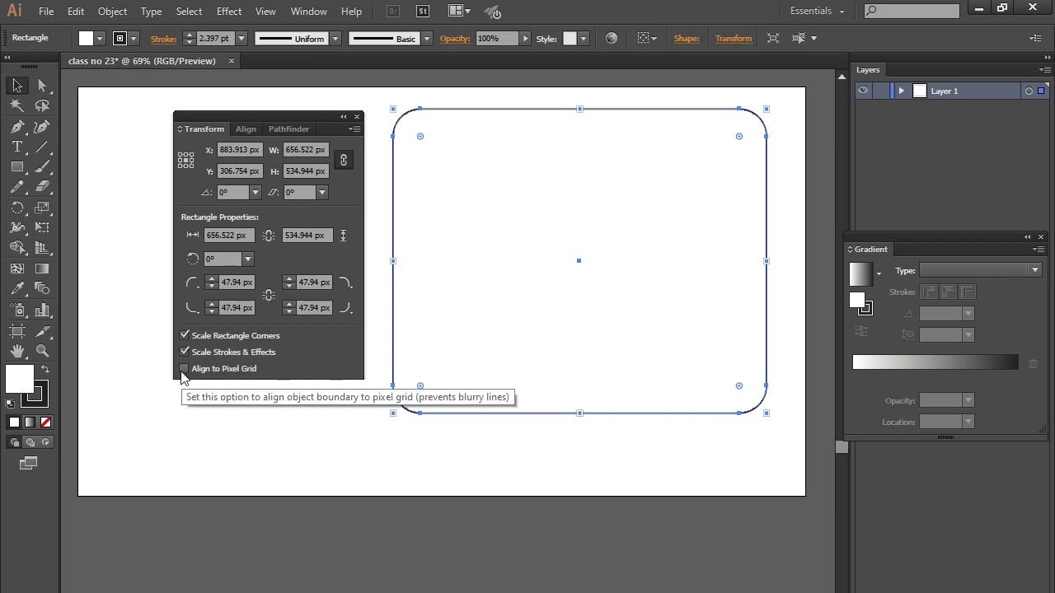
pyautogui.press('Delete')
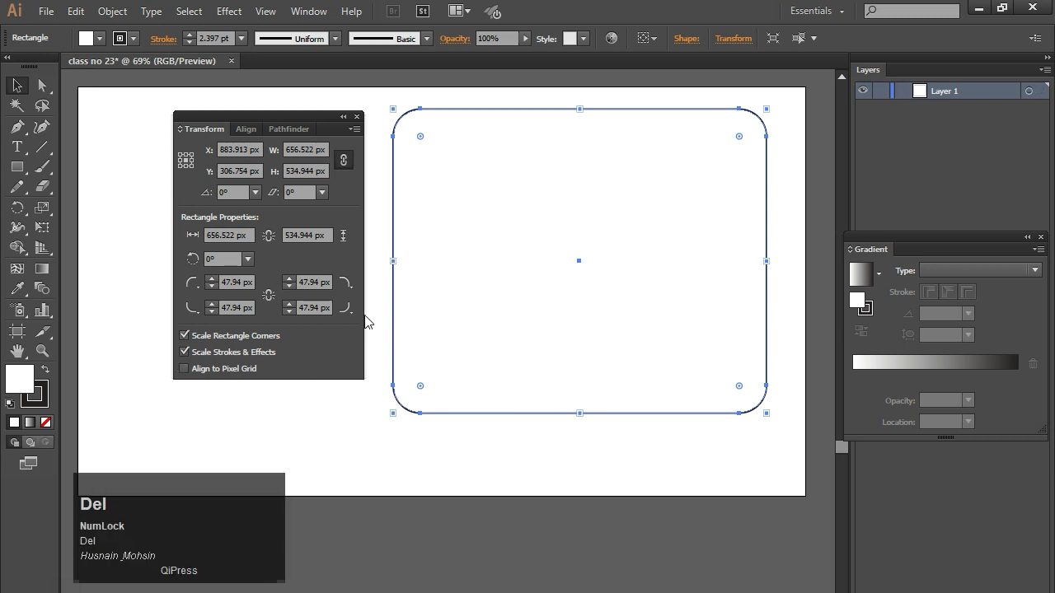
pyautogui.click(358, 117)
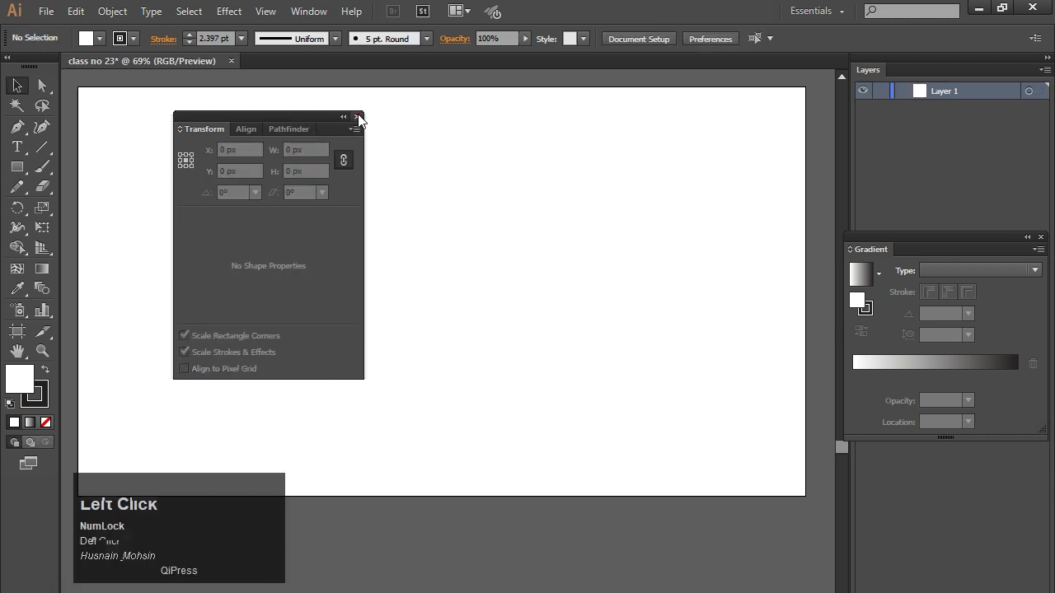
# Draw a small rectangle near the upper-left corner of the artboard and return to the Selection tool.
pyautogui.click(18, 167)
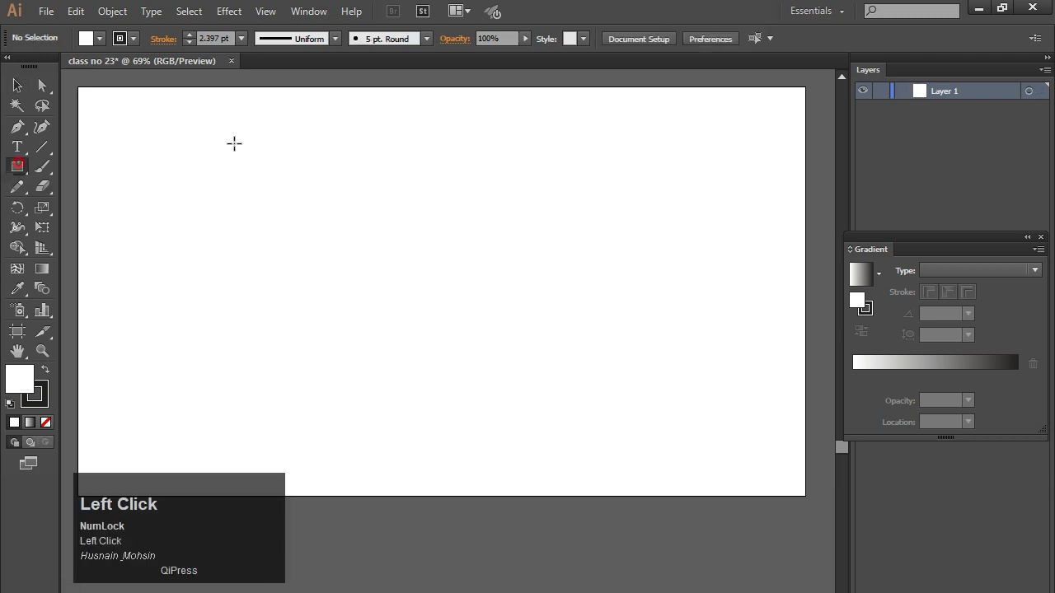
pyautogui.moveTo(128, 151); pyautogui.dragTo(218, 229)
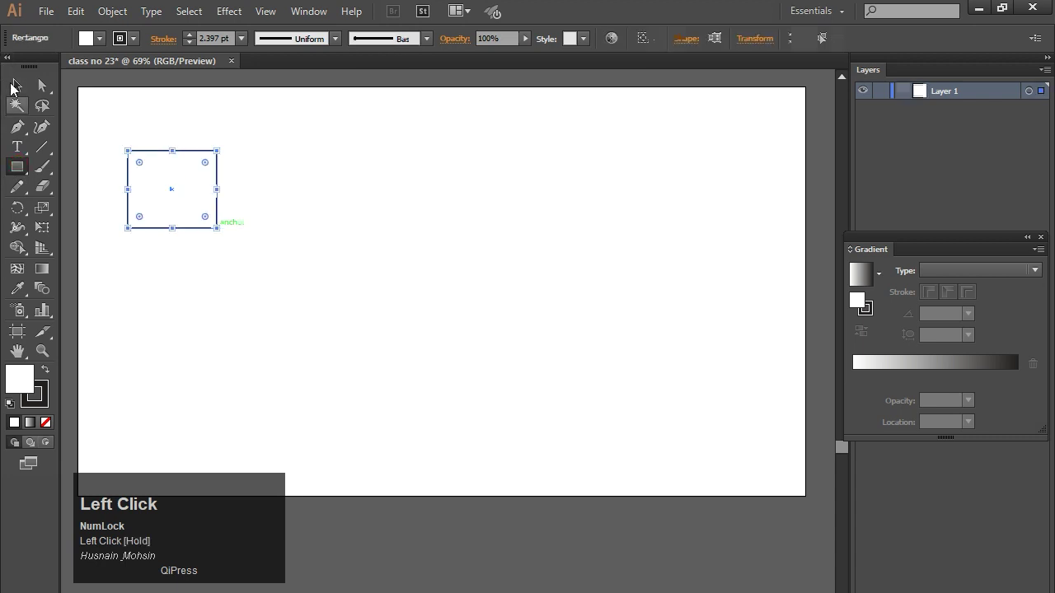
pyautogui.press('v')
# Open Transform Each for the small rectangle, move the dialog clear of the shape, and turn on Preview.
pyautogui.rightClick(189, 162)
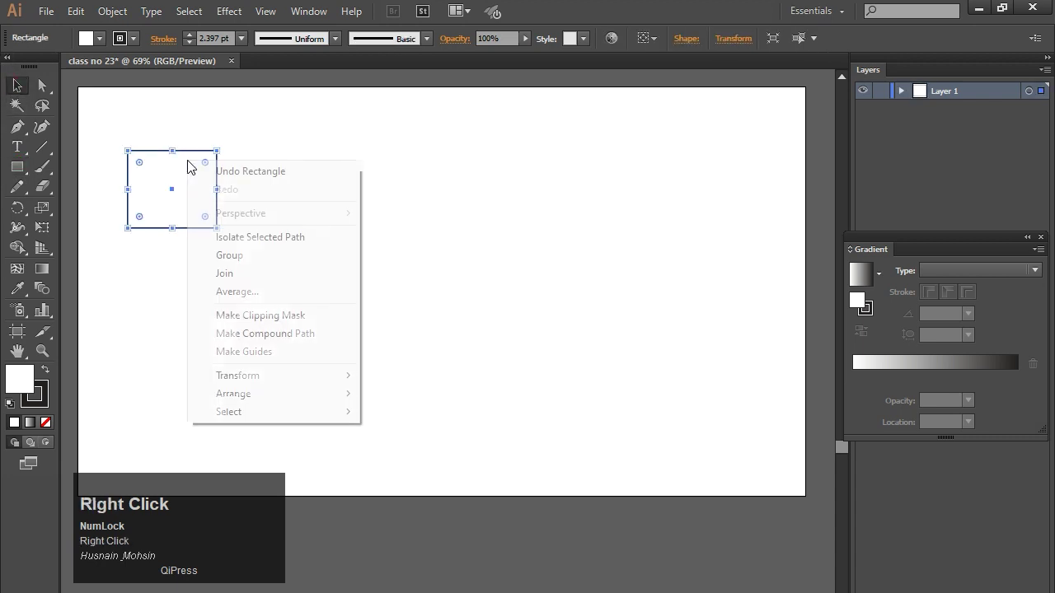
pyautogui.click(264, 372)
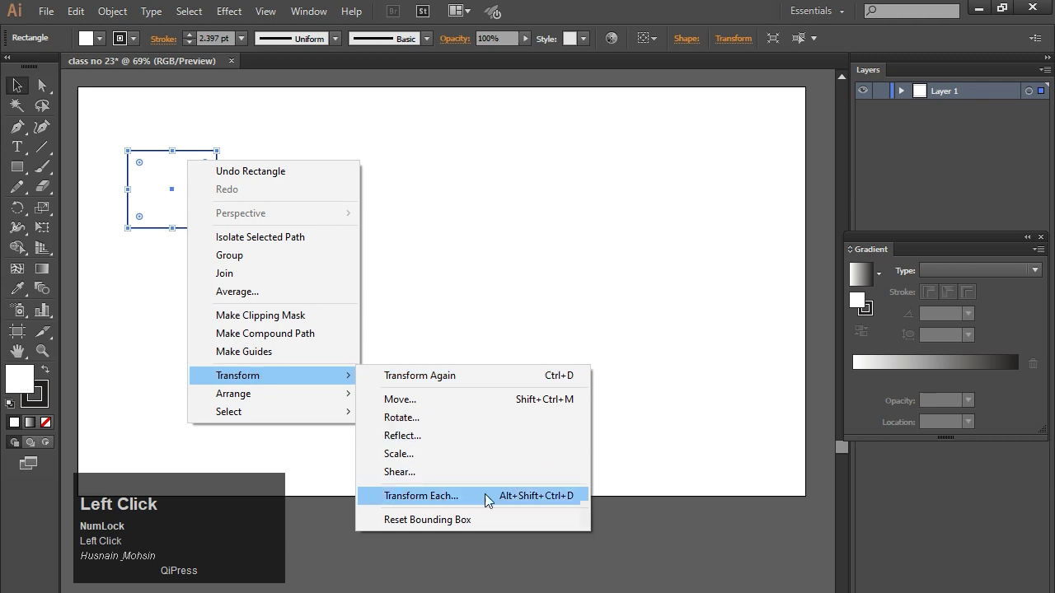
pyautogui.click(441, 497)
pyautogui.moveTo(481, 180); pyautogui.dragTo(570, 94)
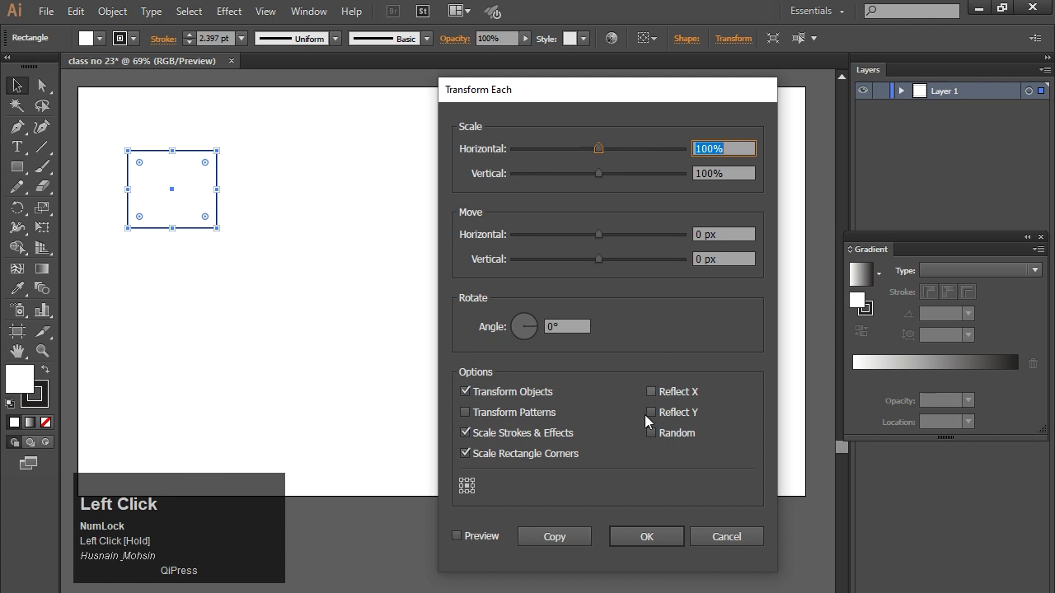
pyautogui.click(456, 536)
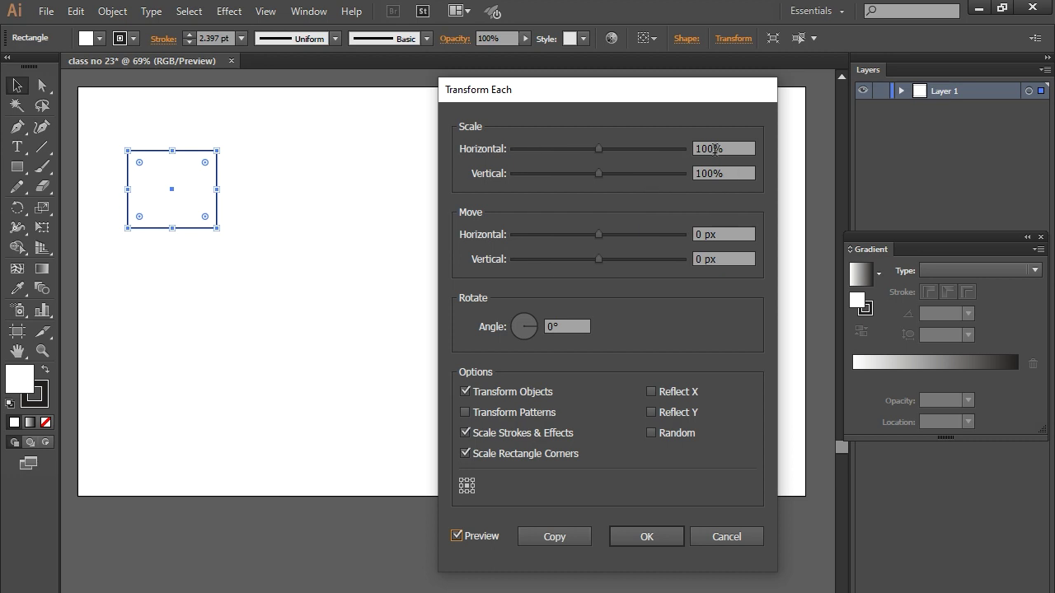
# Adjust the horizontal scale in one-percent increments to 140% in Transform Each.
pyautogui.moveTo(711, 148); pyautogui.dragTo(690, 154)
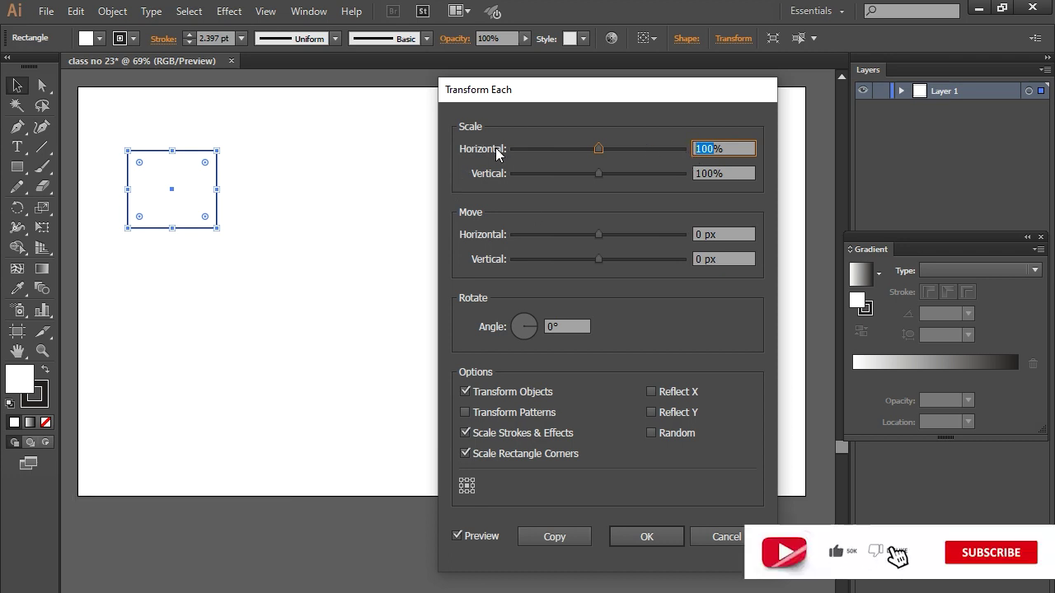
pyautogui.press('Up')
pyautogui.hotkey('shift', 'Up')
pyautogui.press('Up')
pyautogui.press('Up')
pyautogui.press('Up')
pyautogui.press('Up')
pyautogui.press('Up')
pyautogui.press('Up')
pyautogui.press('Up')
pyautogui.press('Up')
pyautogui.press('Up')
pyautogui.press('Up')
pyautogui.press('Up')
pyautogui.press('Up')
pyautogui.press('Up')
pyautogui.press('Up')
pyautogui.press('Up')
pyautogui.press('Up')
pyautogui.press('Up')
pyautogui.press('Up')
pyautogui.press('Up')
pyautogui.press('Up')
pyautogui.press('Up')
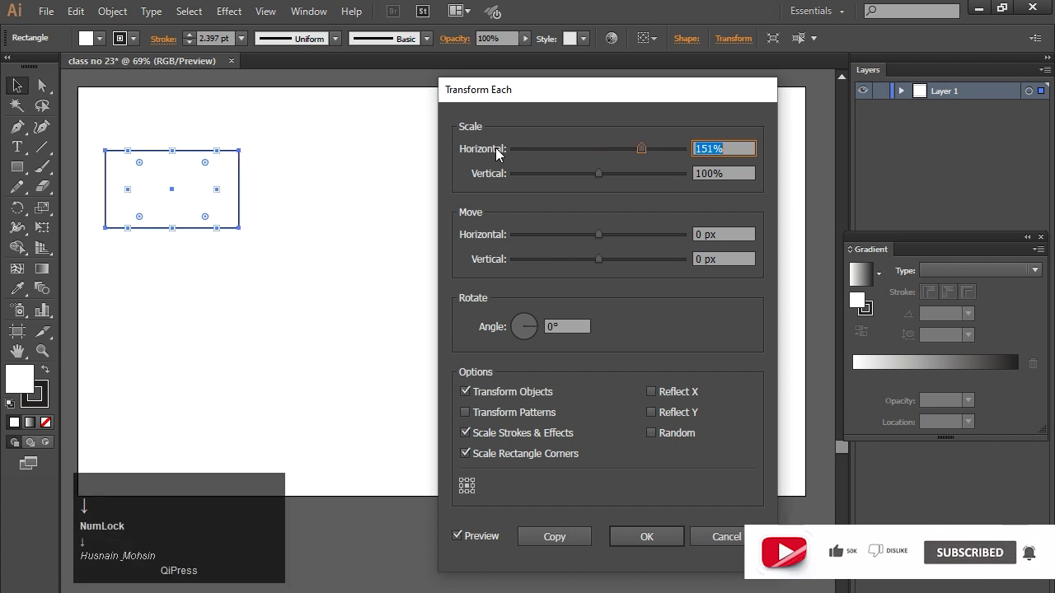
pyautogui.press('Down')
pyautogui.press('Down')
pyautogui.press('Down')
pyautogui.press('Down')
pyautogui.press('Down')
pyautogui.press('Down')
pyautogui.press('Down')
pyautogui.press('Down')
pyautogui.press('Down')
pyautogui.press('Down')
pyautogui.press('Down')
# Raise the vertical scale in one-percent increments to 124% in Transform Each.
pyautogui.click(714, 173)
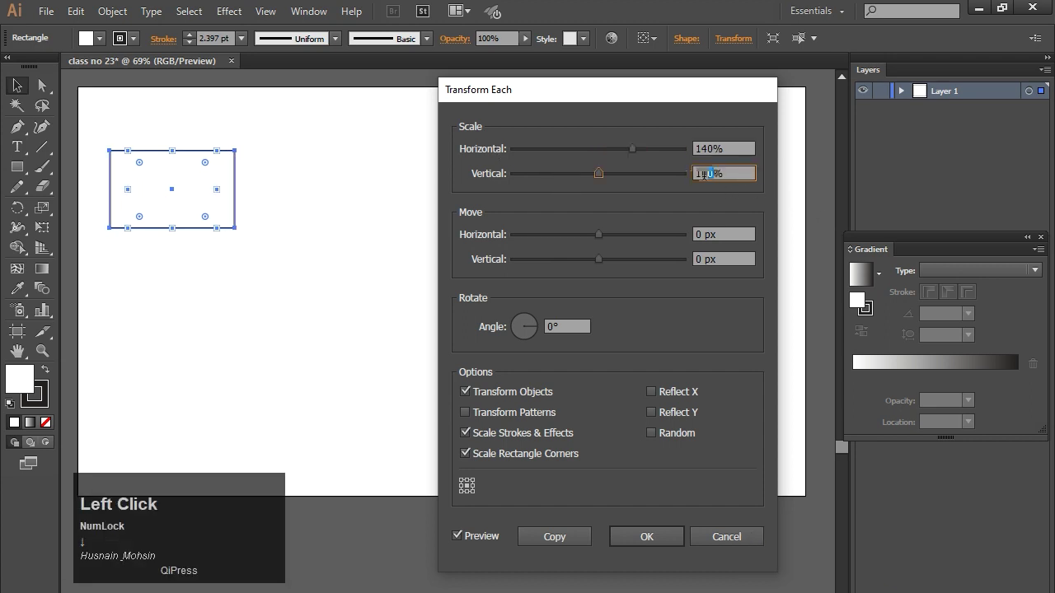
pyautogui.press('Up')
pyautogui.press('Up')
pyautogui.press('Up')
pyautogui.press('Up')
pyautogui.press('Up')
pyautogui.press('Up')
pyautogui.press('Up')
pyautogui.press('Up')
pyautogui.press('Up')
pyautogui.press('Up')
pyautogui.press('Up')
pyautogui.press('Up')
pyautogui.press('Up')
pyautogui.press('Up')
pyautogui.press('Up')
pyautogui.press('Up')
pyautogui.press('Up')
pyautogui.press('Up')
pyautogui.press('Up')
pyautogui.press('Up')
pyautogui.press('Up')
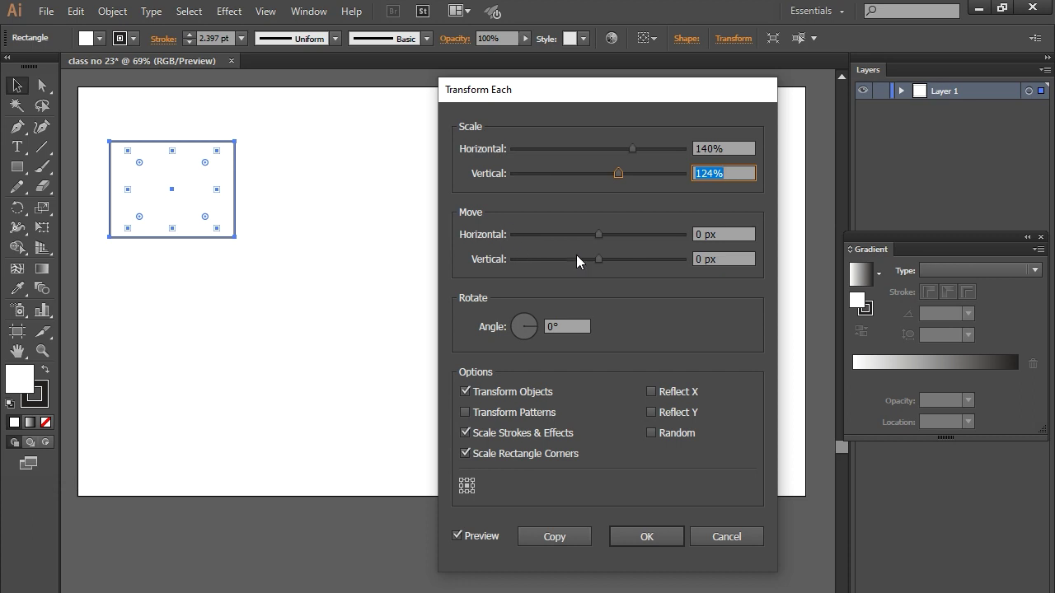
# Increase the horizontal move distance in one-pixel increments to 49 px in Transform Each.
pyautogui.click(699, 234)
pyautogui.press('Up')
pyautogui.press('Up')
pyautogui.press('Up')
pyautogui.press('Up')
pyautogui.press('Up')
pyautogui.press('Up')
pyautogui.press('Up')
pyautogui.press('Up')
pyautogui.press('Up')
pyautogui.press('Up')
pyautogui.press('Up')
pyautogui.press('Up')
pyautogui.press('Up')
pyautogui.press('Up')
pyautogui.press('Up')
pyautogui.press('Up')
pyautogui.press('Up')
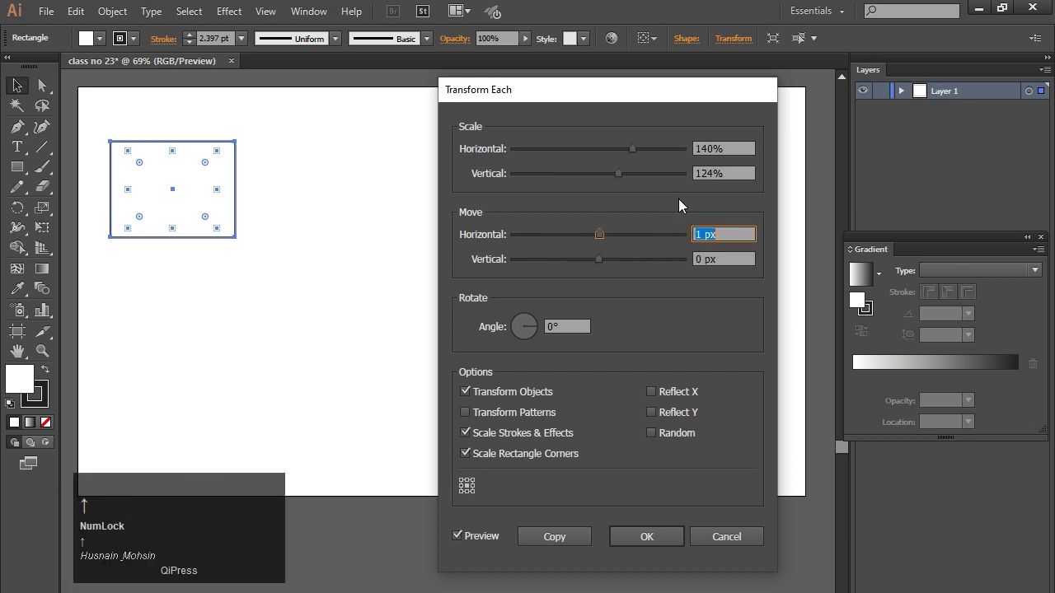
pyautogui.press('Up')
pyautogui.press('Up')
pyautogui.press('Up')
pyautogui.press('Up')
pyautogui.press('Up')
pyautogui.press('Up')
pyautogui.press('Up')
pyautogui.press('Up')
pyautogui.press('Up')
pyautogui.press('Up')
pyautogui.press('Up')
pyautogui.press('Up')
pyautogui.press('Up')
pyautogui.press('Up')
pyautogui.press('Up')
pyautogui.press('Up')
pyautogui.press('Up')
pyautogui.press('Up')
pyautogui.press('Up')
pyautogui.press('Up')
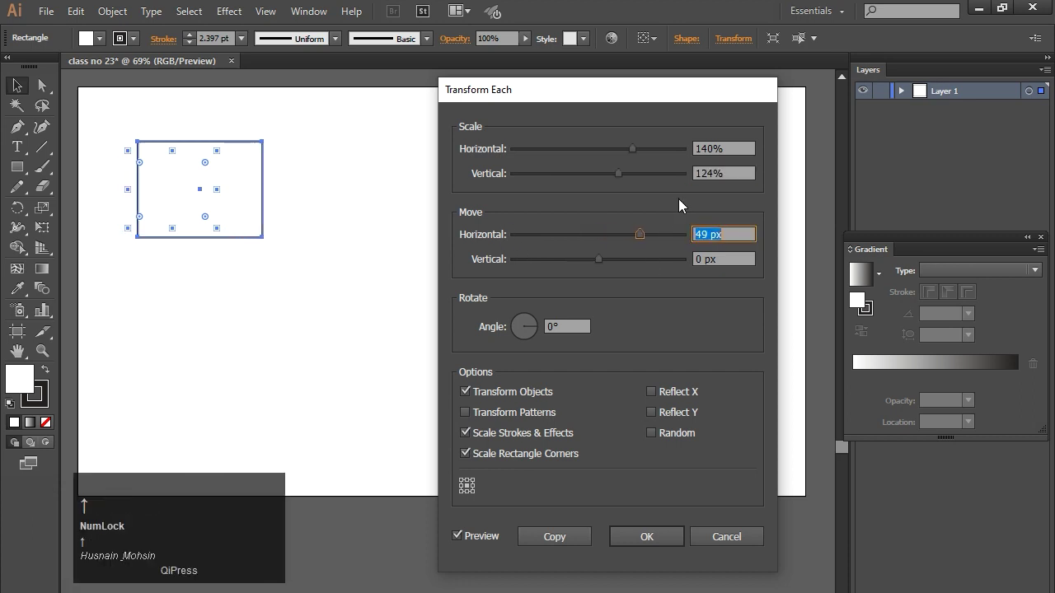
# Adjust the vertical move distance down and up in one-pixel increments to -23 px in Transform Each.
pyautogui.click(703, 259)
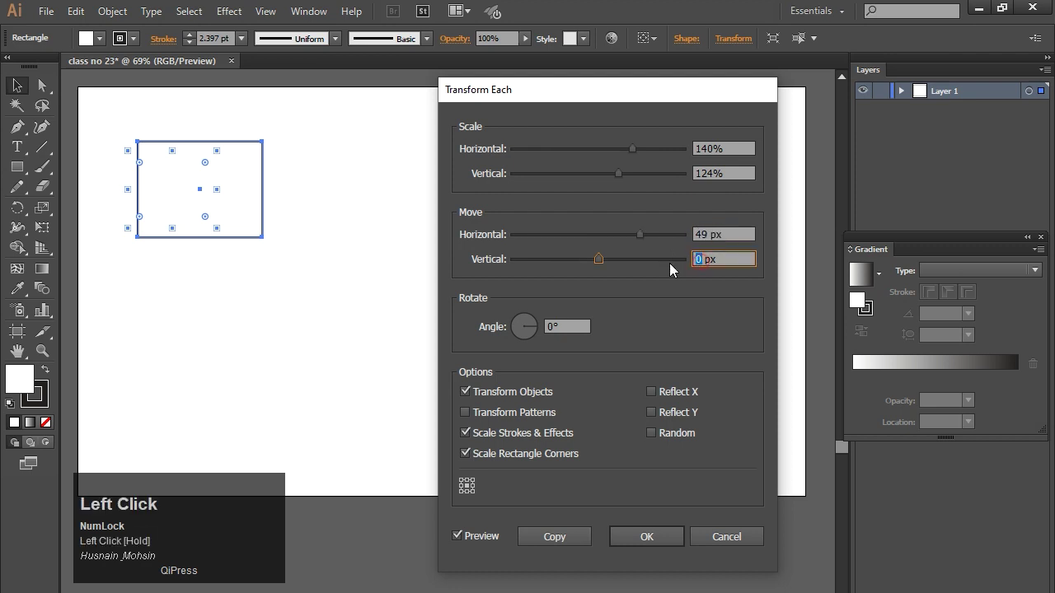
pyautogui.press('Down')
pyautogui.press('Down')
pyautogui.press('Down')
pyautogui.press('Down')
pyautogui.press('Down')
pyautogui.press('Down')
pyautogui.press('Down')
pyautogui.press('Down')
pyautogui.press('Down')
pyautogui.press('Down')
pyautogui.press('Down')
pyautogui.press('Down')
pyautogui.press('Down')
pyautogui.press('Down')
pyautogui.press('Down')
pyautogui.press('Down')
pyautogui.press('Down')
pyautogui.press('Down')
pyautogui.press('Down')
pyautogui.press('Down')
pyautogui.press('Down')
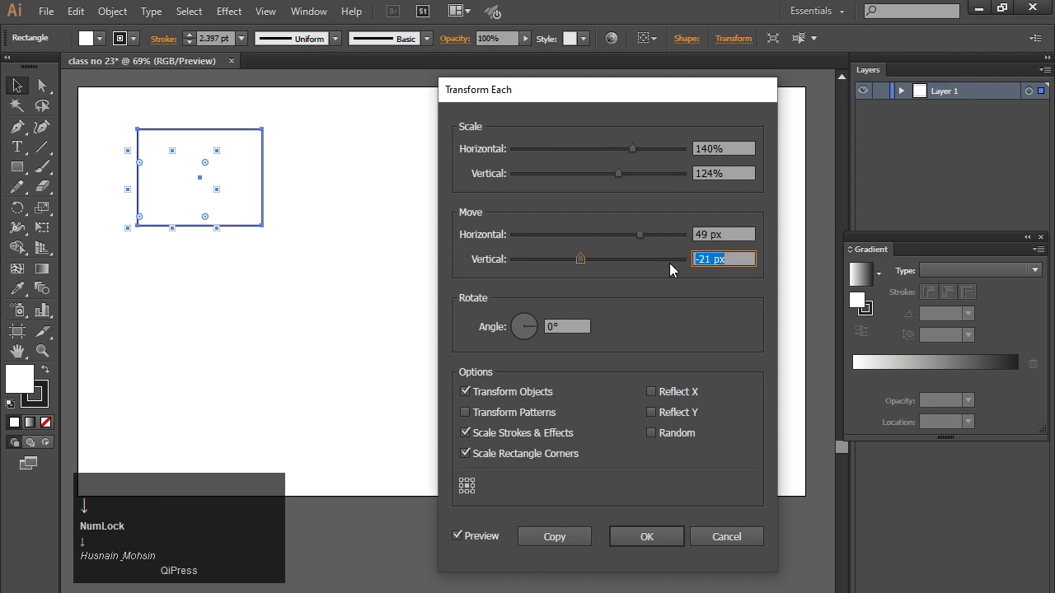
pyautogui.press('Up')
pyautogui.press('Up')
pyautogui.press('Up')
pyautogui.press('Up')
pyautogui.press('Up')
pyautogui.press('Up')
pyautogui.press('Up')
pyautogui.press('Up')
pyautogui.press('Up')
pyautogui.press('Up')
pyautogui.press('Up')
pyautogui.press('Up')
pyautogui.press('Up')
pyautogui.press('Up')
pyautogui.press('Up')
pyautogui.press('Up')
pyautogui.press('Up')
pyautogui.press('Up')
pyautogui.press('Up')
pyautogui.press('Up')
pyautogui.press('Up')
pyautogui.press('Up')
# Set the rotation angle to 30° in Transform Each and apply the transformation to the rectangle.
pyautogui.click(557, 326)
pyautogui.write('30')
pyautogui.press('Return')
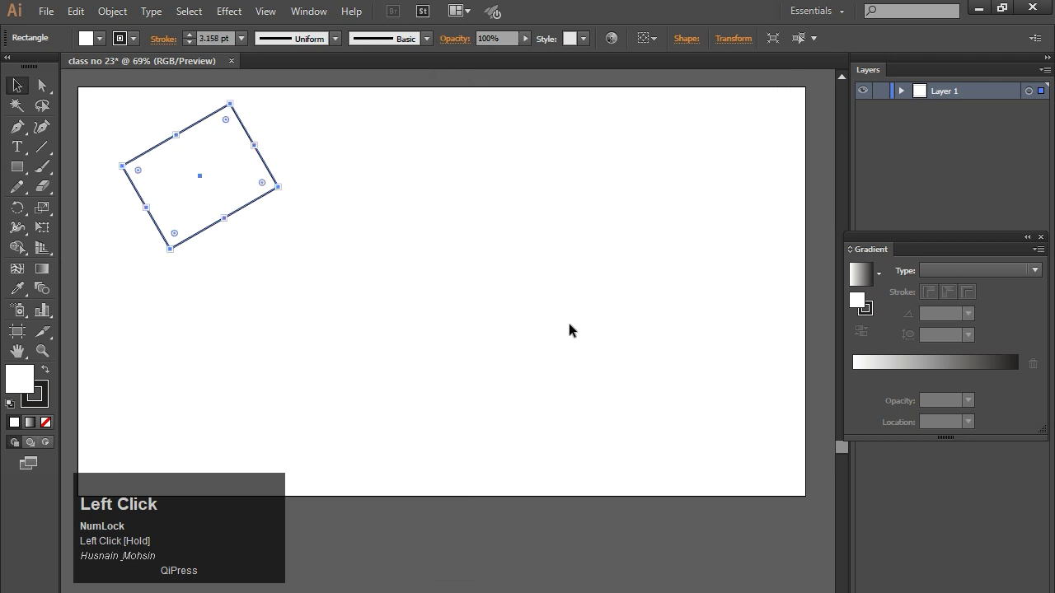
# Reopen Transform Each for the rotated rectangle, examine its reflect and random options, and close it without applying.
pyautogui.click(245, 375)
pyautogui.click(199, 228)
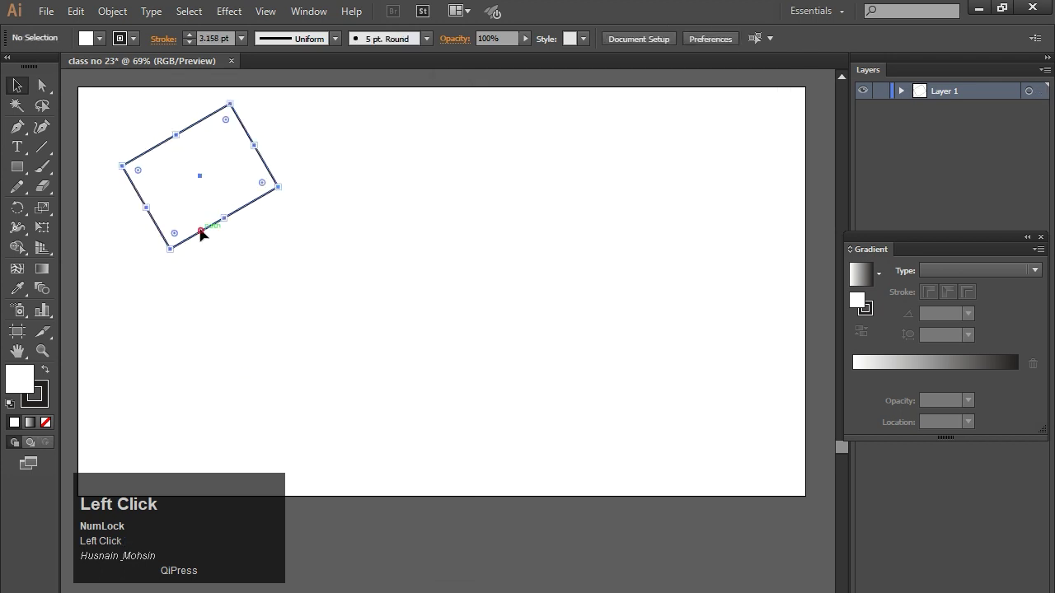
pyautogui.rightClick(201, 230)
pyautogui.click(285, 445)
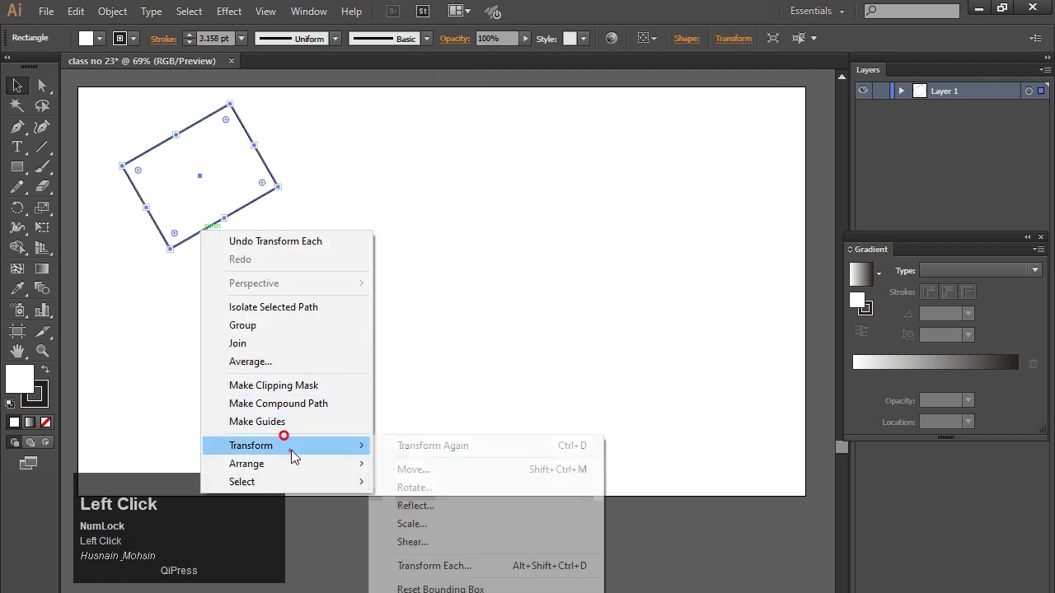
pyautogui.click(431, 565)
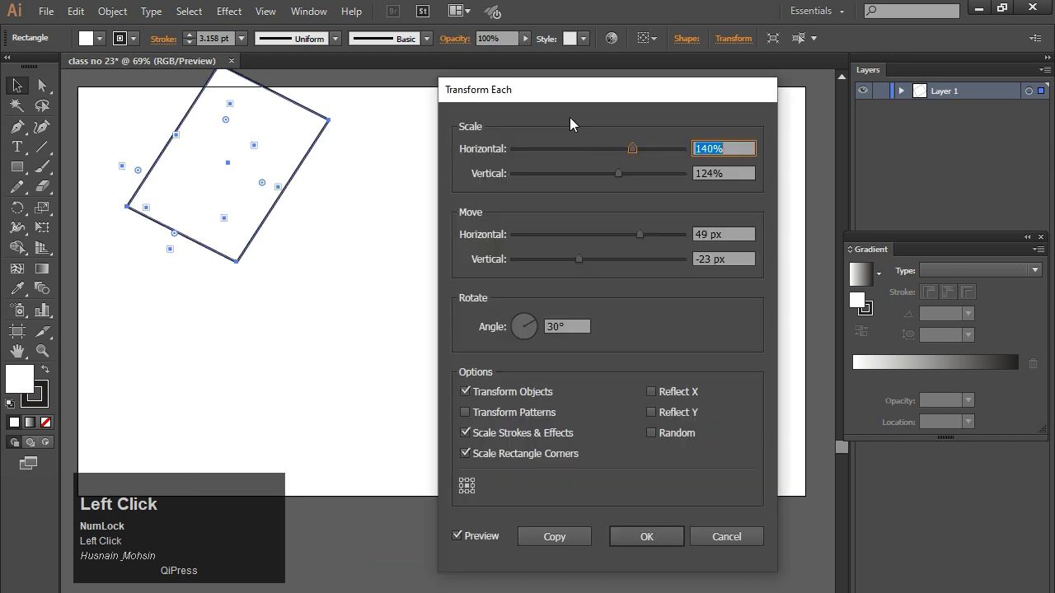
pyautogui.moveTo(580, 97); pyautogui.dragTo(568, 83)
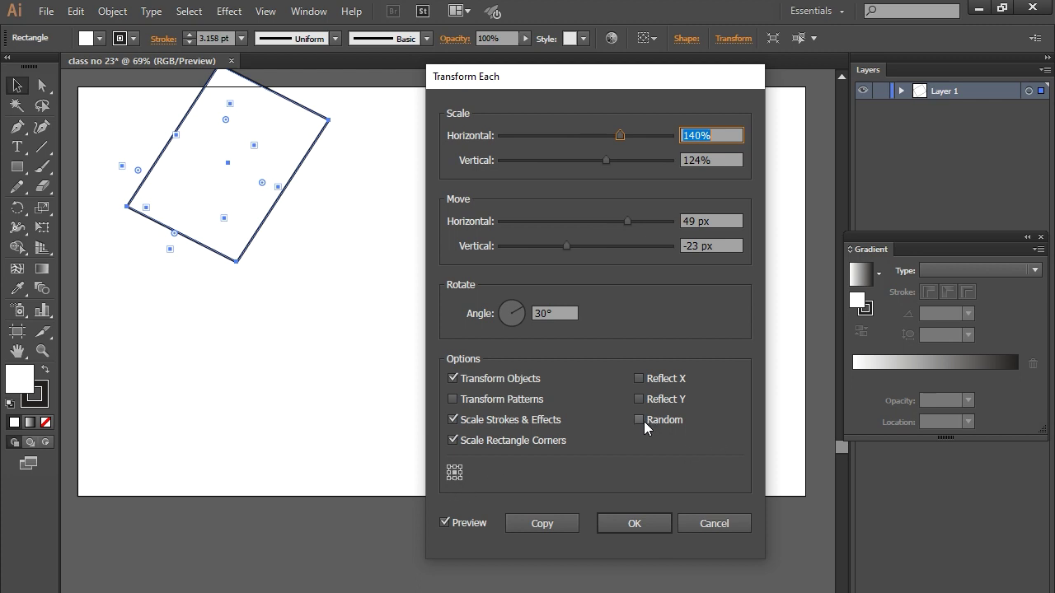
pyautogui.click(696, 524)
pyautogui.click(326, 350)
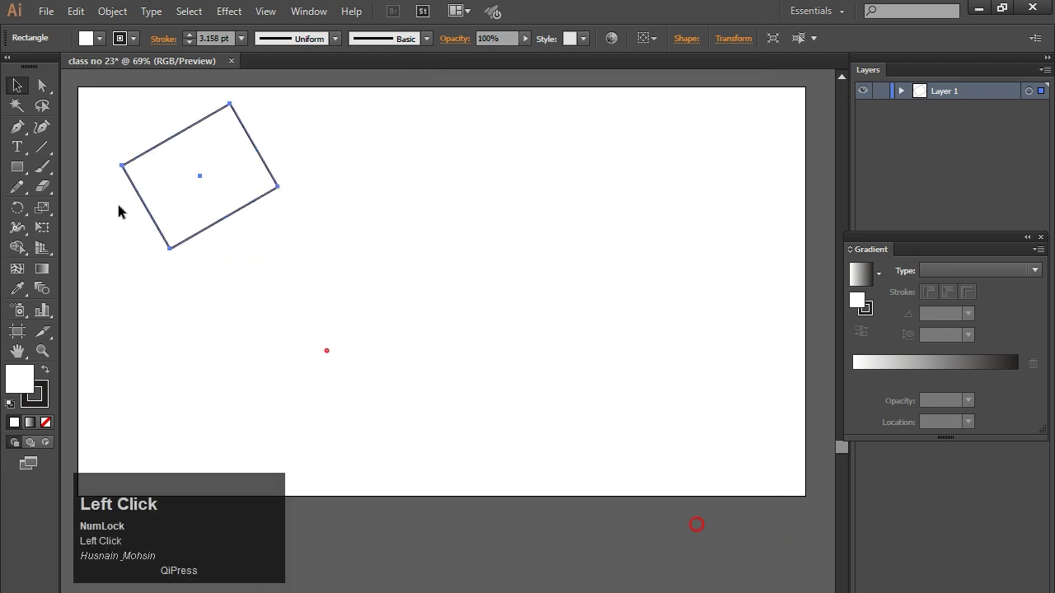
# Delete the rotated rectangle and draw a small, nearly square rectangle in the artboard's upper-left area.
pyautogui.moveTo(115, 127); pyautogui.dragTo(279, 282)
pyautogui.press('Delete')
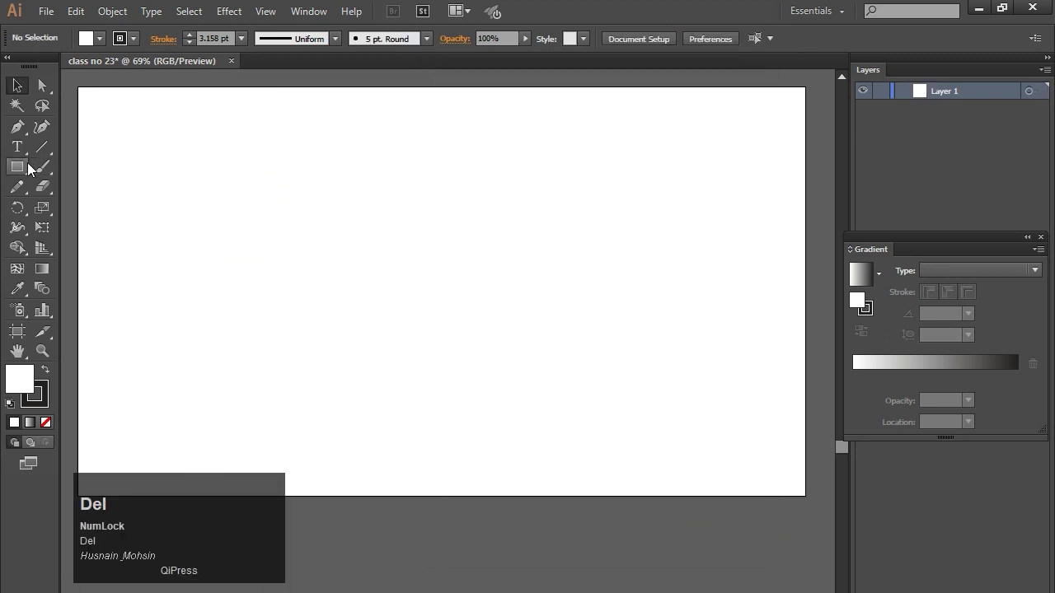
pyautogui.click(27, 166)
pyautogui.moveTo(122, 145)
pyautogui.mouseDown()
pyautogui.moveTo(177, 195)
pyautogui.moveTo(157, 174)
pyautogui.moveTo(226, 174)
pyautogui.moveTo(212, 165)
pyautogui.mouseUp()
# Repeat the small rectangle's copy to the right to build an evenly spaced row of nine.
pyautogui.click(16, 76)
pyautogui.hotkey('ctrl', 'd')
pyautogui.hotkey('ctrl', 'd')
pyautogui.hotkey('ctrl', 'd')
pyautogui.hotkey('ctrl', 'd')
pyautogui.hotkey('ctrl', 'd')
pyautogui.hotkey('ctrl', 'd')
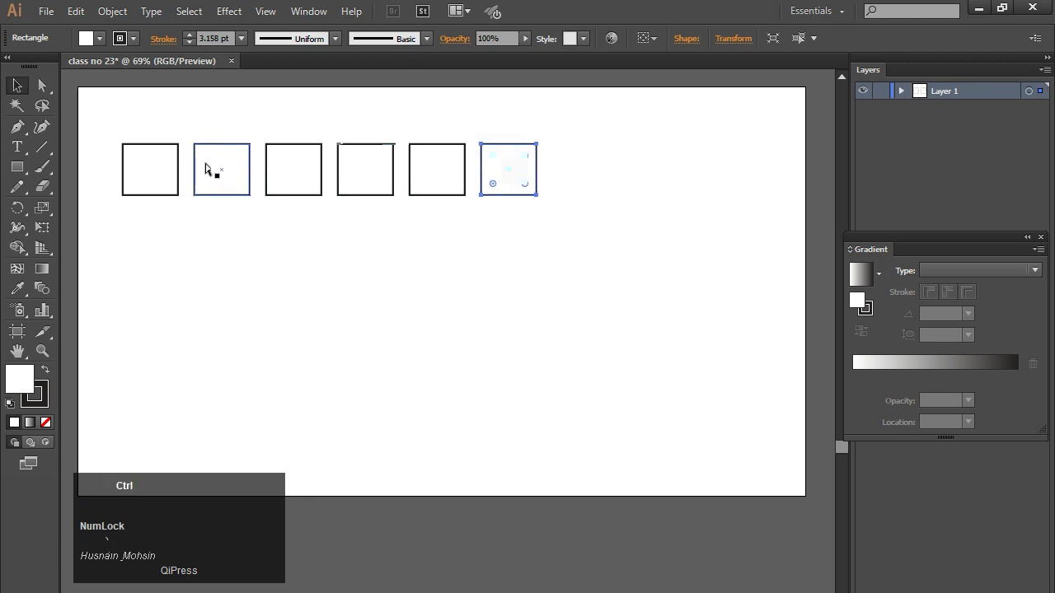
pyautogui.hotkey('ctrl', 'd')
# Copy the row of nine rectangles just below itself and repeat the copy to form four rows.
pyautogui.moveTo(116, 128); pyautogui.dragTo(484, 247)
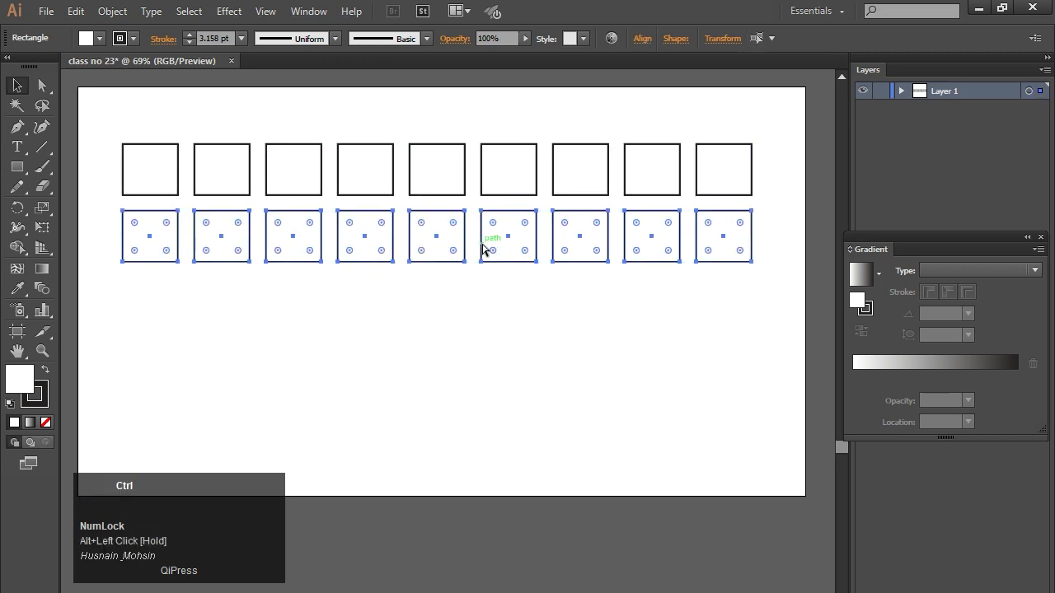
pyautogui.hotkey('ctrl', 'd')
pyautogui.hotkey('ctrl', 'd')
pyautogui.click(124, 123)
# Apply Transform Each to all rectangles in the grid with the horizontal scale set to 100%.
pyautogui.moveTo(108, 122); pyautogui.dragTo(771, 443)
pyautogui.rightClick(429, 242)
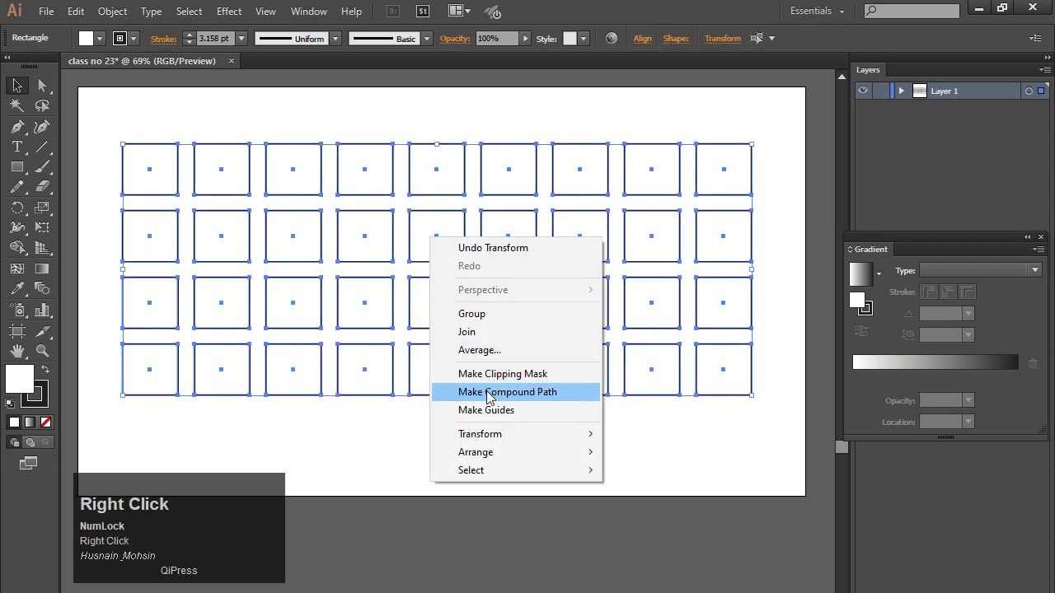
pyautogui.click(497, 434)
pyautogui.click(664, 555)
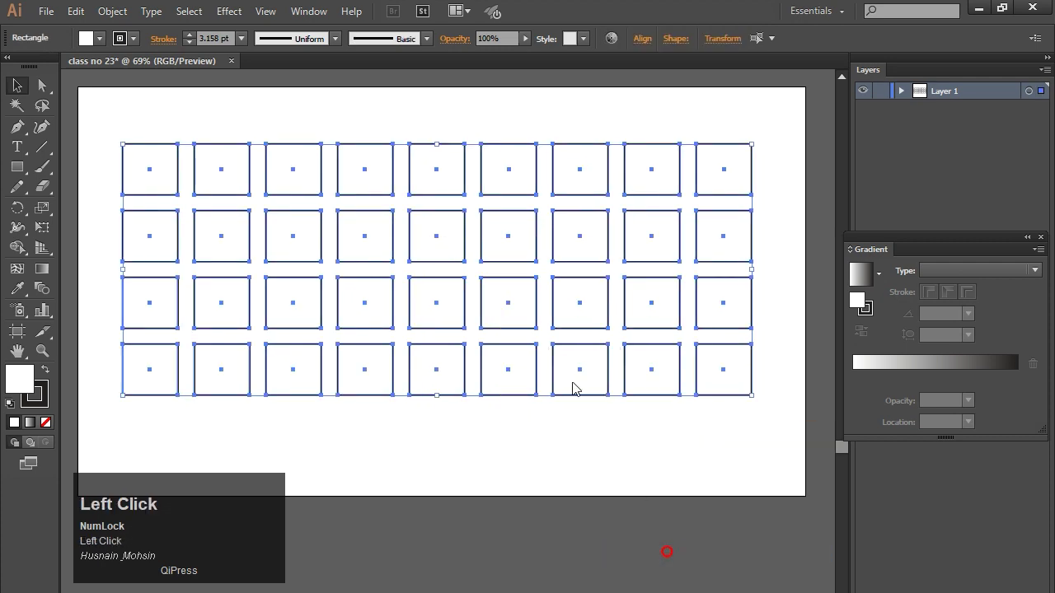
pyautogui.moveTo(569, 82); pyautogui.dragTo(829, 60)
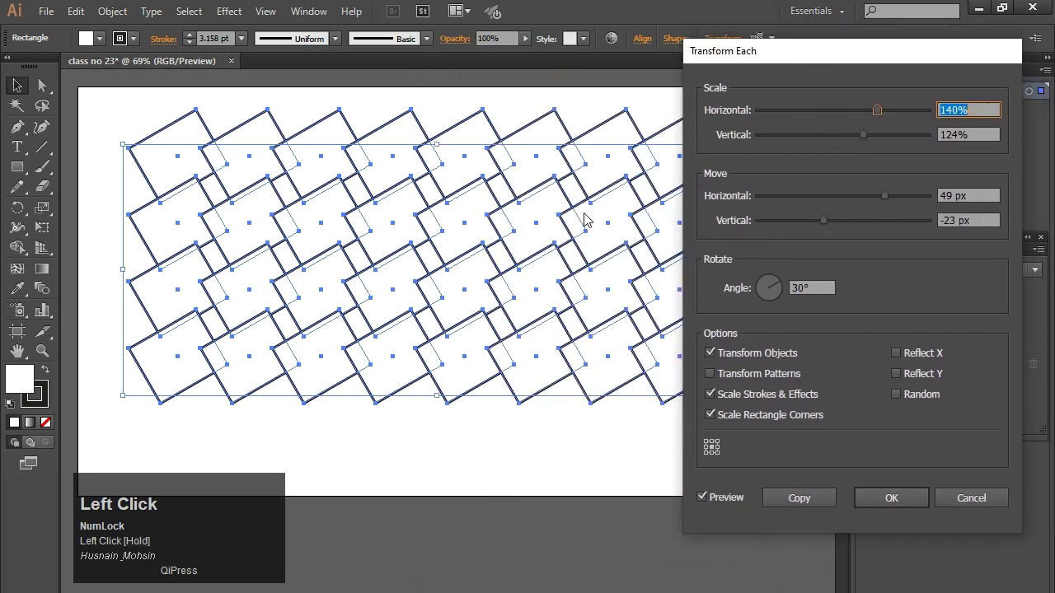
pyautogui.moveTo(876, 110); pyautogui.dragTo(854, 2)
pyautogui.write('100')
pyautogui.press('Return')
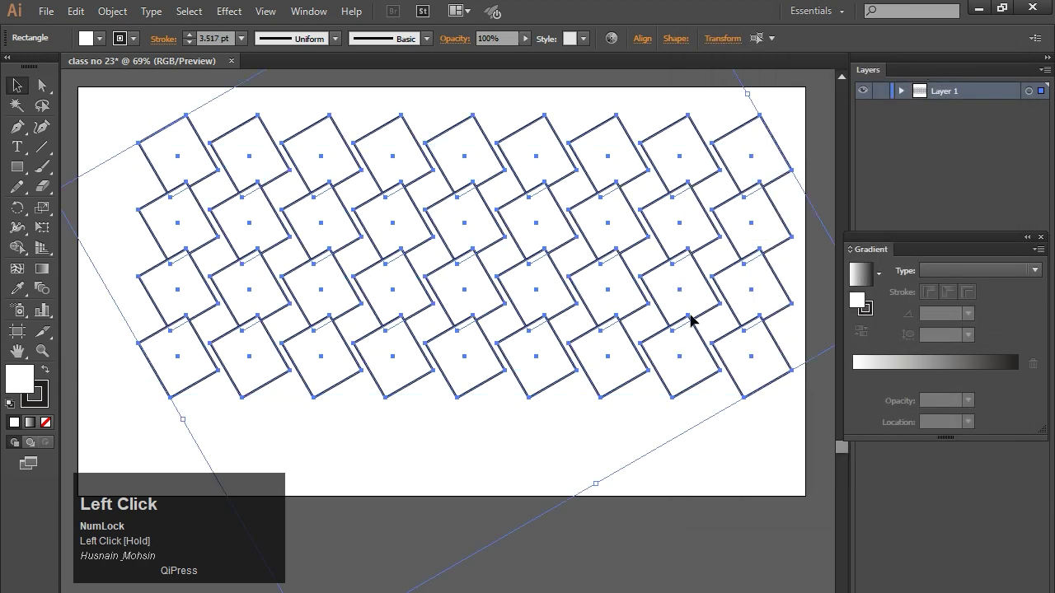
# Reopen Transform Each for the rectangle grid and set the vertical scale to 100%.
pyautogui.rightClick(441, 281)
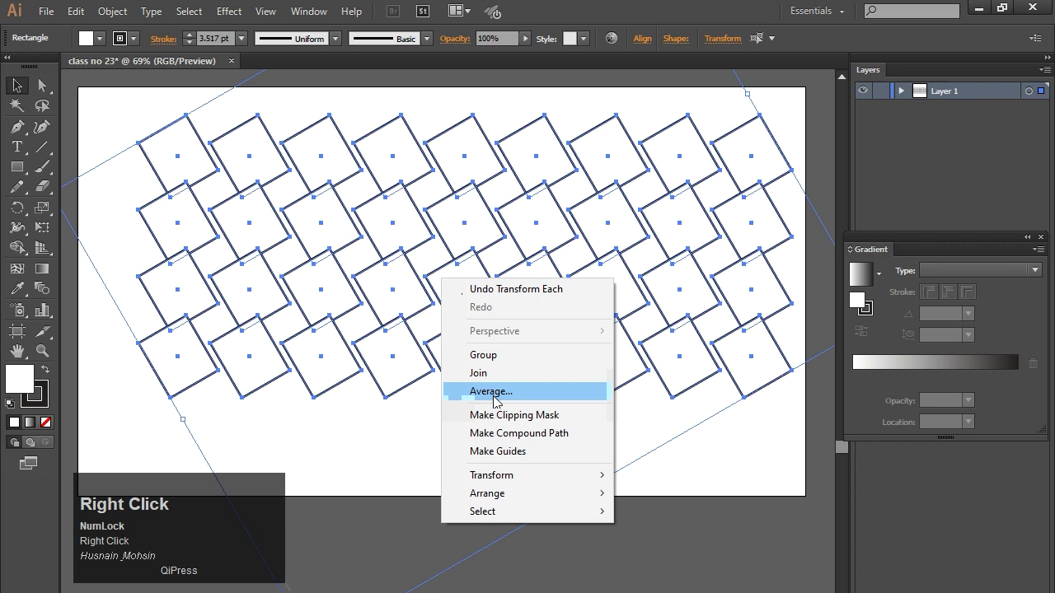
pyautogui.click(499, 476)
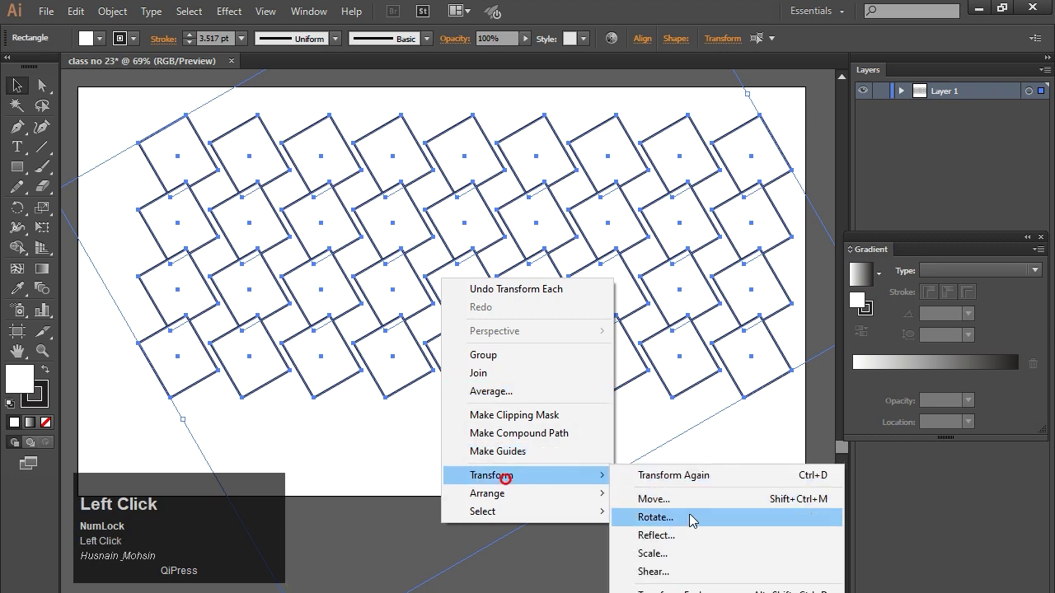
pyautogui.click(659, 590)
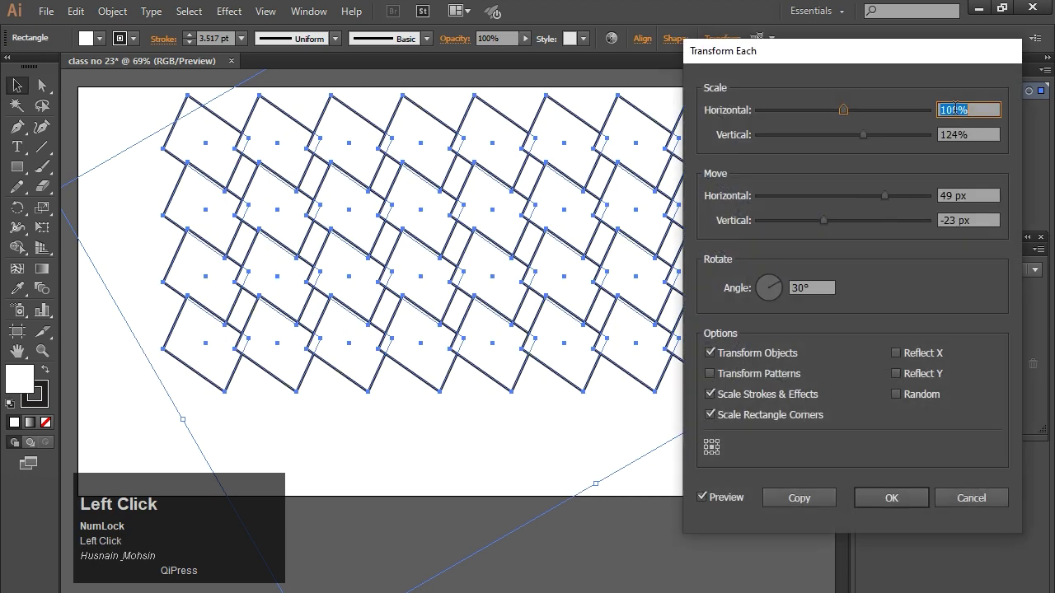
pyautogui.click(958, 134)
pyautogui.write('100')
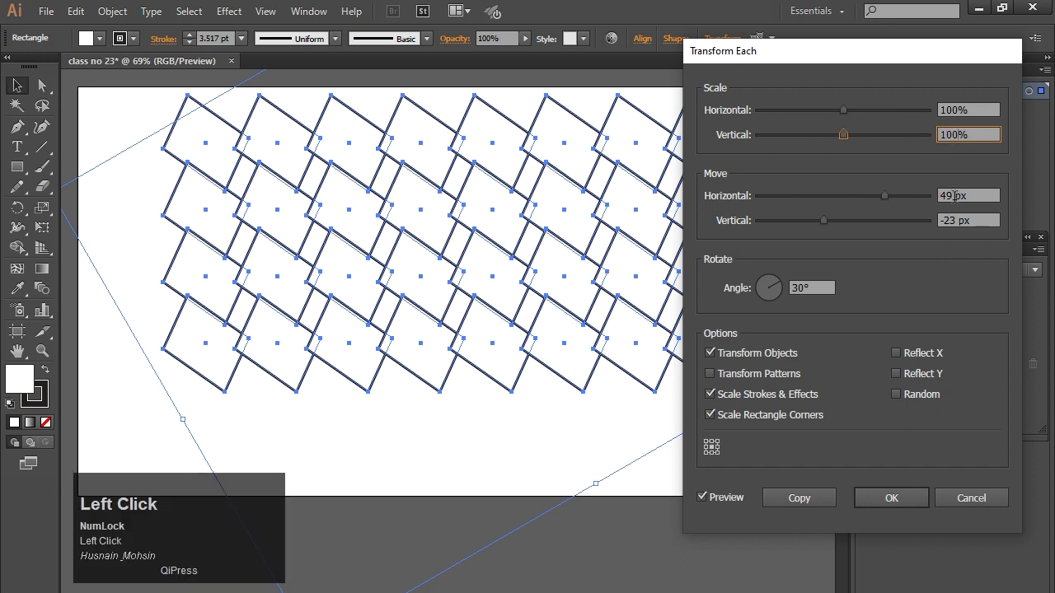
# Reset both move distances to 0 px and the rotation angle to 0° in Transform Each, and apply.
pyautogui.click(954, 197)
pyautogui.write('0px')
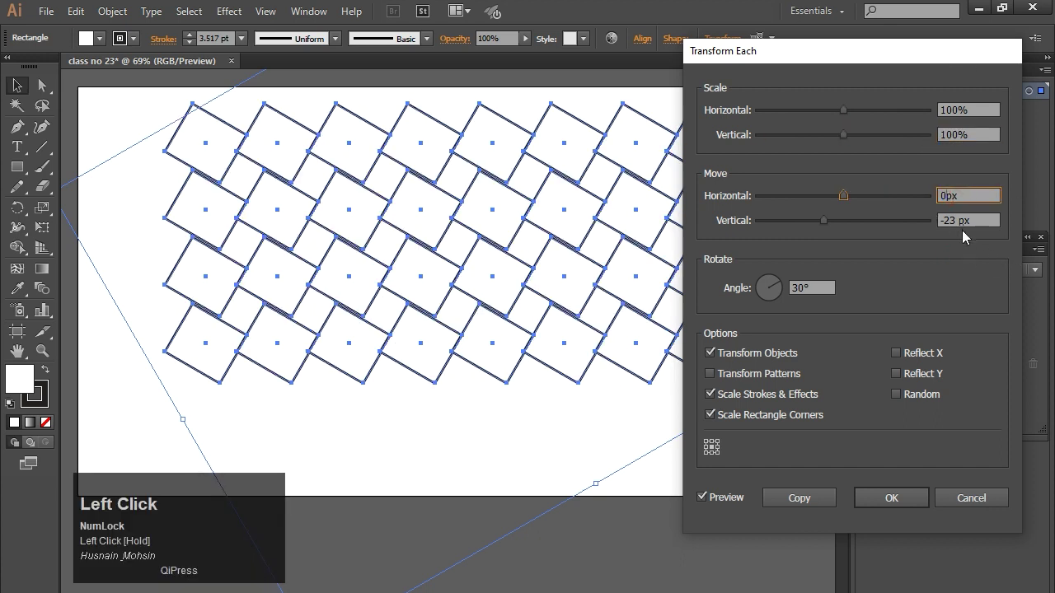
pyautogui.press('Tab')
pyautogui.write('0px')
pyautogui.click(960, 274)
pyautogui.moveTo(798, 288); pyautogui.dragTo(893, 299)
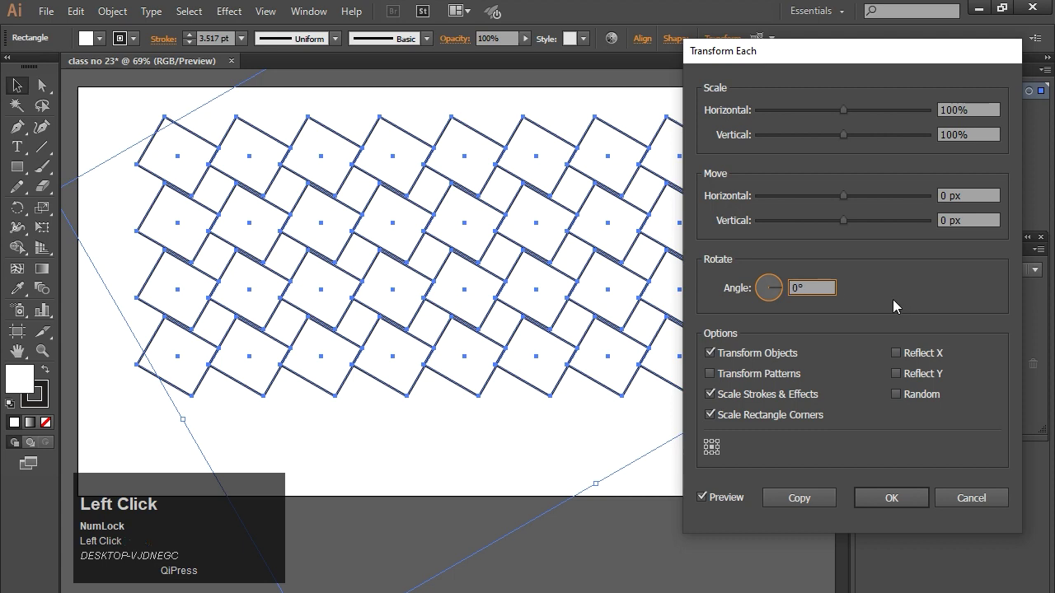
pyautogui.click(782, 418)
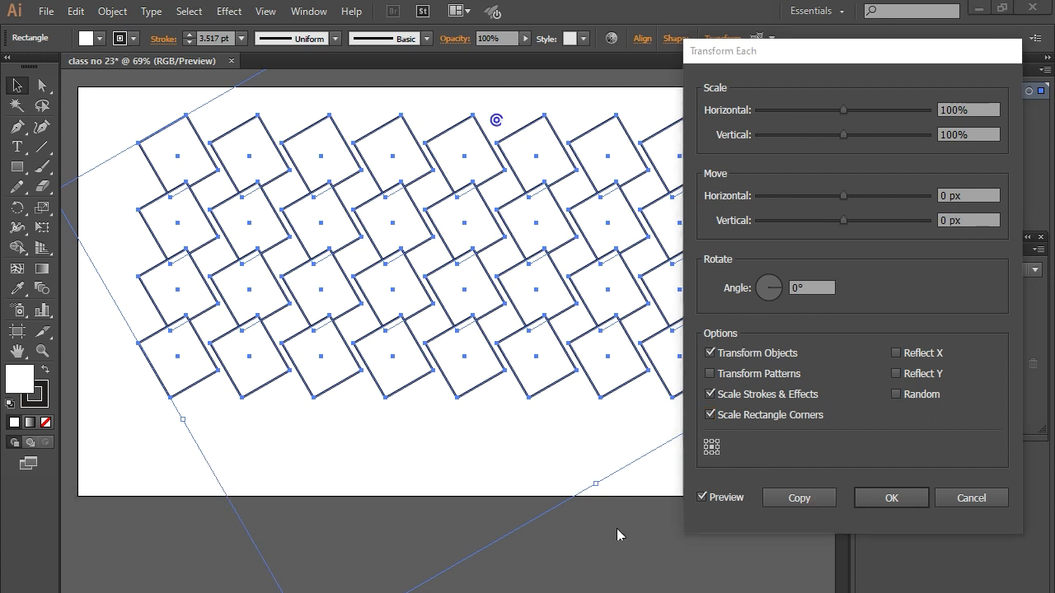
pyautogui.click(887, 499)
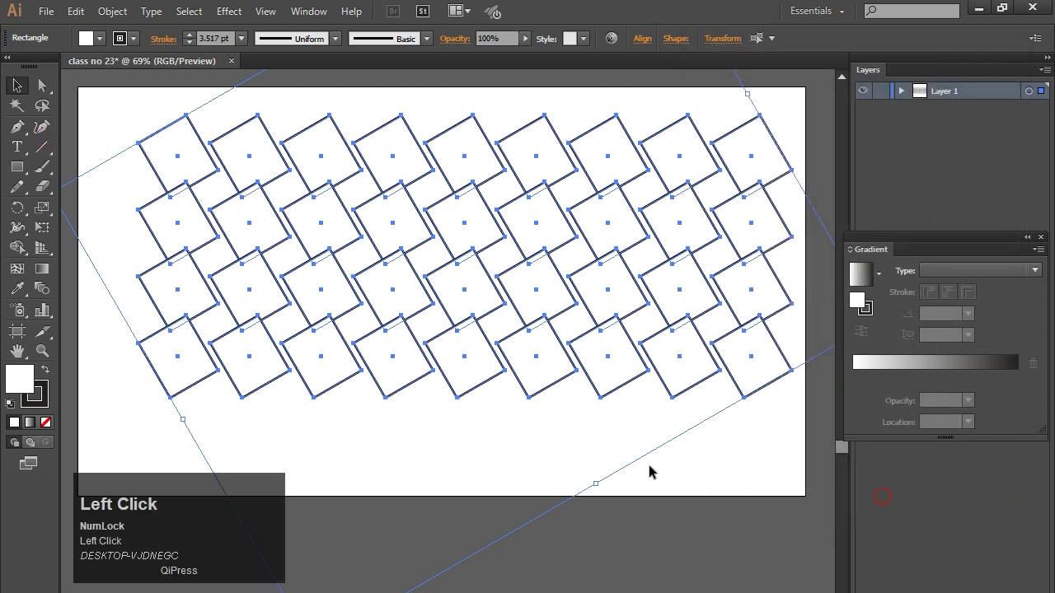
# Undo the Transform Each change on the grid and reopen the dialog for all rectangles, placing it clear of most shapes.
pyautogui.click(669, 479)
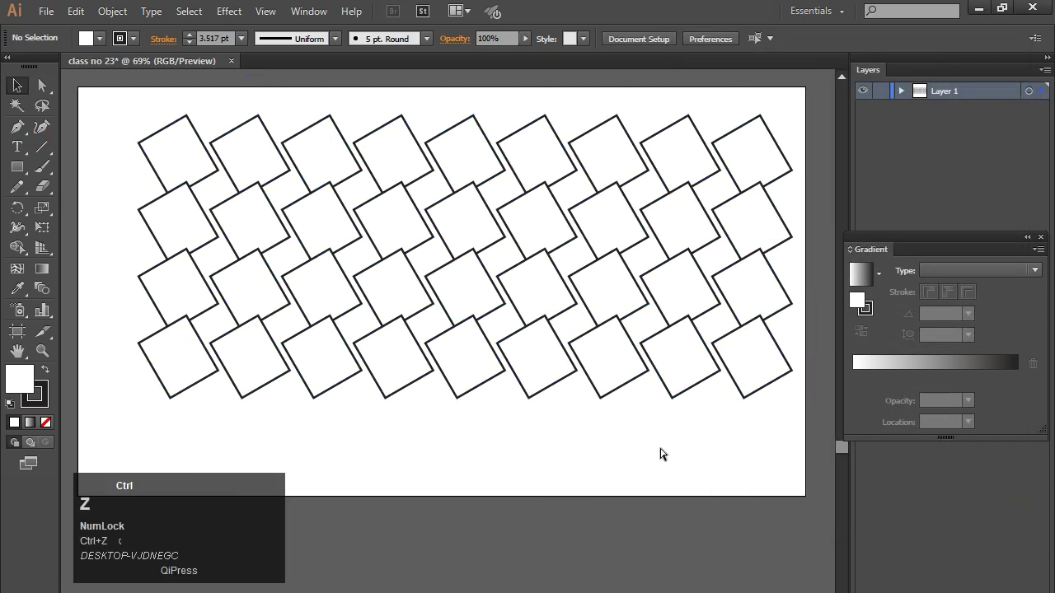
pyautogui.hotkey('ctrl', 'z')
pyautogui.rightClick(408, 176)
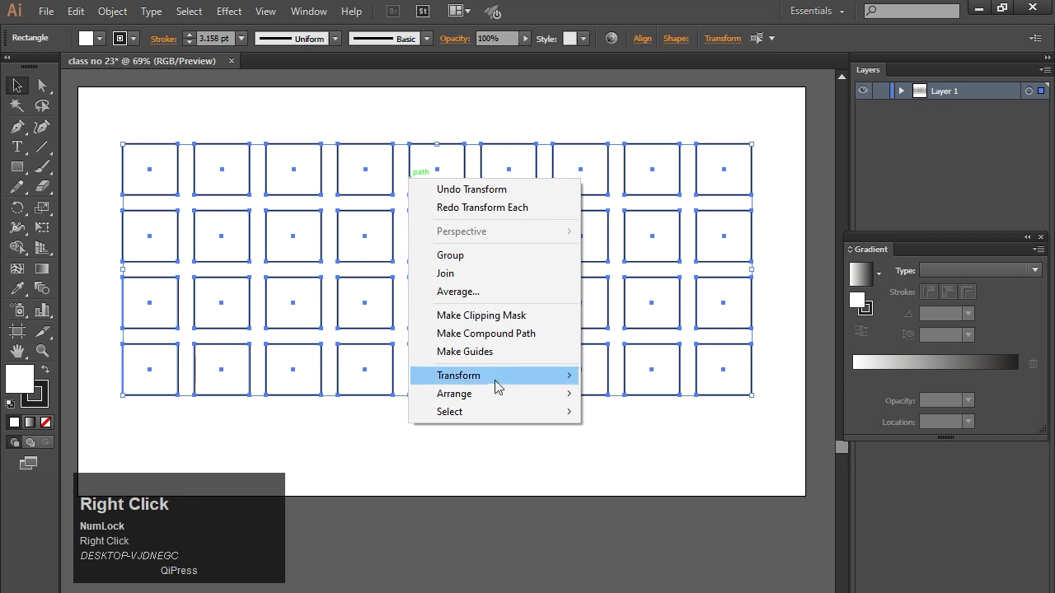
pyautogui.click(493, 375)
pyautogui.click(651, 495)
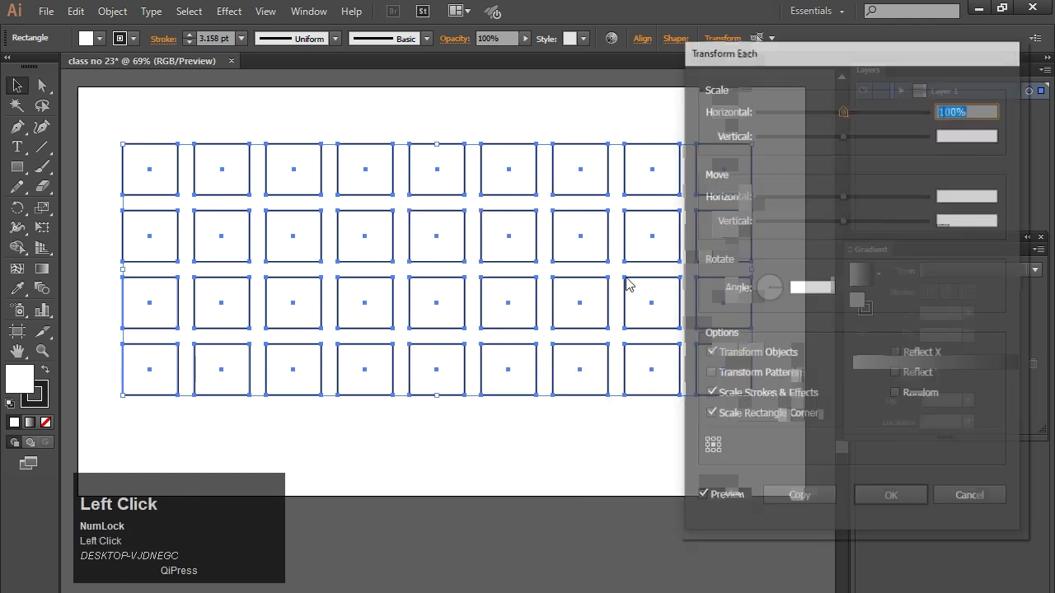
pyautogui.moveTo(808, 61); pyautogui.dragTo(615, 30)
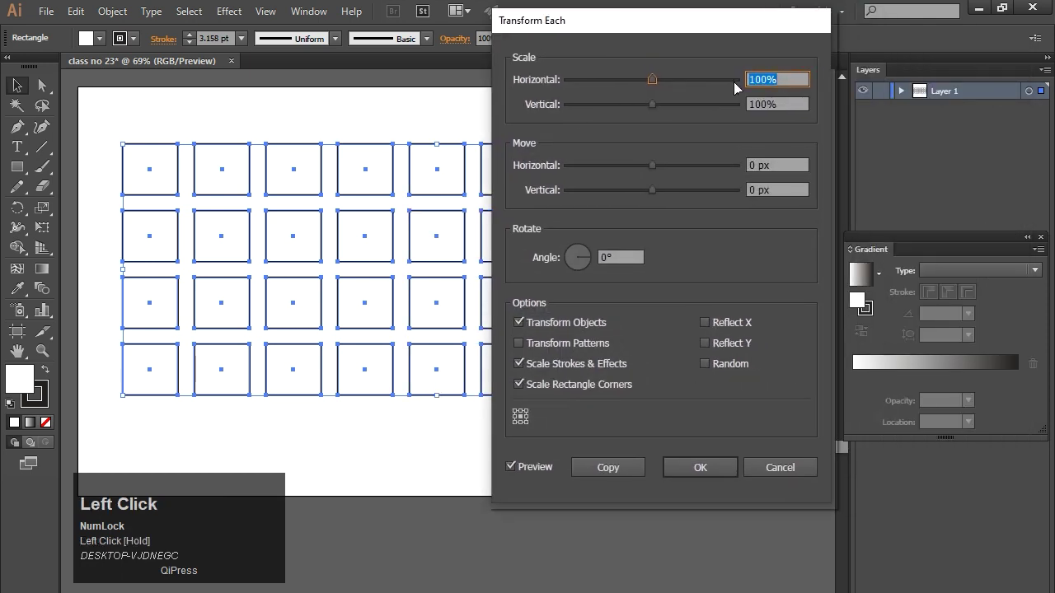
pyautogui.moveTo(683, 31); pyautogui.dragTo(894, 63)
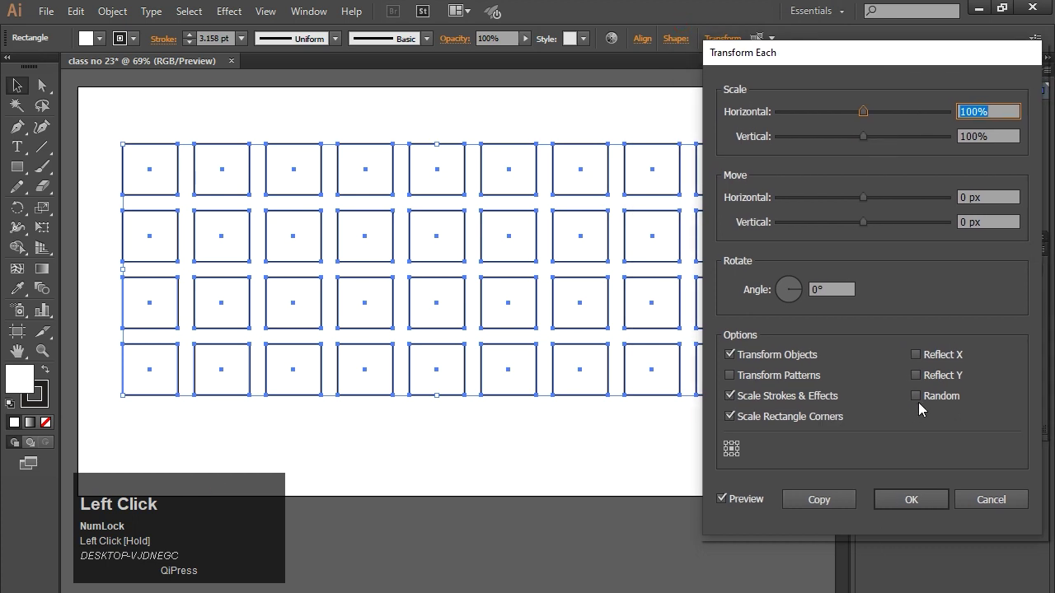
# Turn on Random in Transform Each and step the horizontal move distance up and back down to 0 px.
pyautogui.click(915, 396)
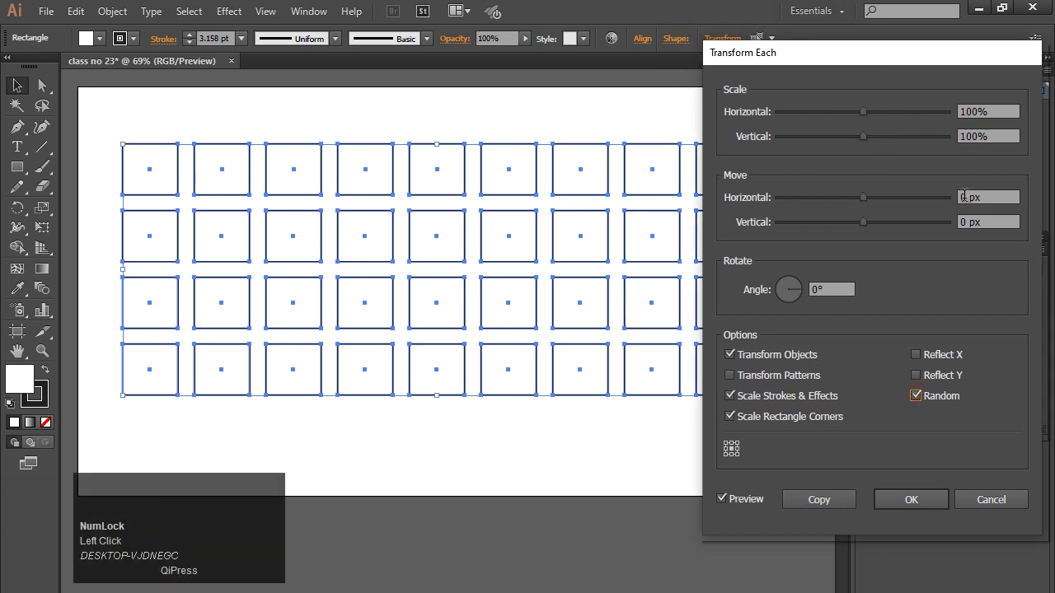
pyautogui.moveTo(965, 197); pyautogui.dragTo(947, 213)
pyautogui.press('Up')
pyautogui.press('Up')
pyautogui.press('Up')
pyautogui.press('Up')
pyautogui.press('Up')
pyautogui.press('Up')
pyautogui.press('Up')
pyautogui.press('Up')
pyautogui.press('Up')
pyautogui.press('Up')
pyautogui.press('Up')
pyautogui.press('Up')
pyautogui.press('Up')
pyautogui.press('Up')
pyautogui.press('Up')
pyautogui.press('Down')
pyautogui.press('Down')
pyautogui.press('Down')
pyautogui.press('Down')
pyautogui.press('Down')
pyautogui.press('Down')
pyautogui.press('Down')
pyautogui.press('Down')
pyautogui.press('Down')
pyautogui.press('Down')
pyautogui.press('Down')
pyautogui.press('Down')
pyautogui.press('Down')
pyautogui.press('Down')
pyautogui.press('Down')
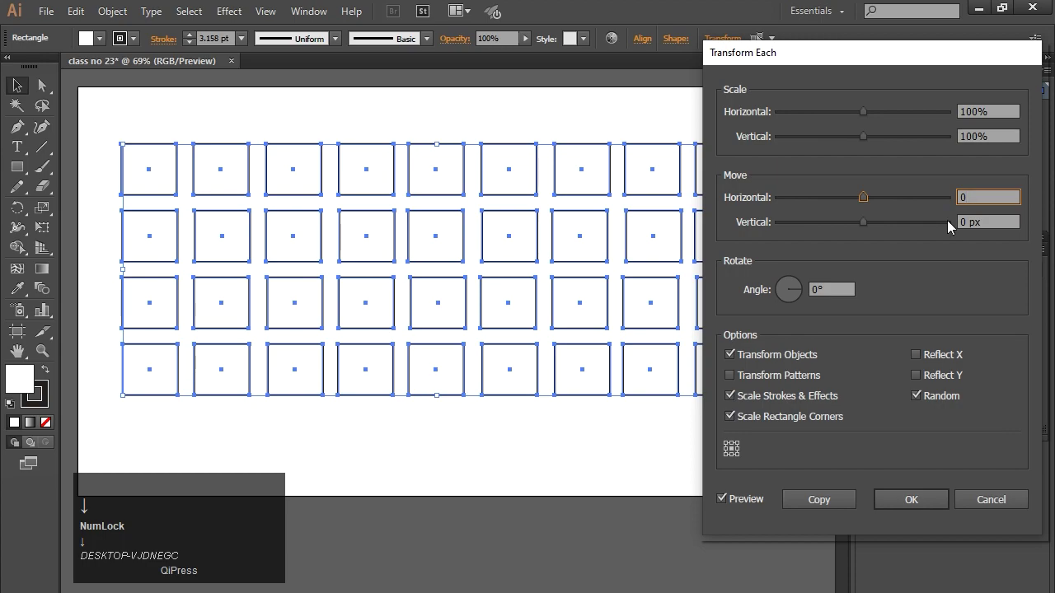
# Raise the rotation angle to 55° with Random on in Transform Each, apply it to the rectangle grid and deselect.
pyautogui.click(814, 289)
pyautogui.press('Up')
pyautogui.press('Up')
pyautogui.press('Up')
pyautogui.press('Up')
pyautogui.press('Up')
pyautogui.press('Up')
pyautogui.press('Up')
pyautogui.press('Up')
pyautogui.press('Up')
pyautogui.press('Up')
pyautogui.press('Up')
pyautogui.press('Up')
pyautogui.press('Up')
pyautogui.press('Up')
pyautogui.press('Up')
pyautogui.press('Up')
pyautogui.press('Up')
pyautogui.press('Up')
pyautogui.press('Up')
pyautogui.press('Up')
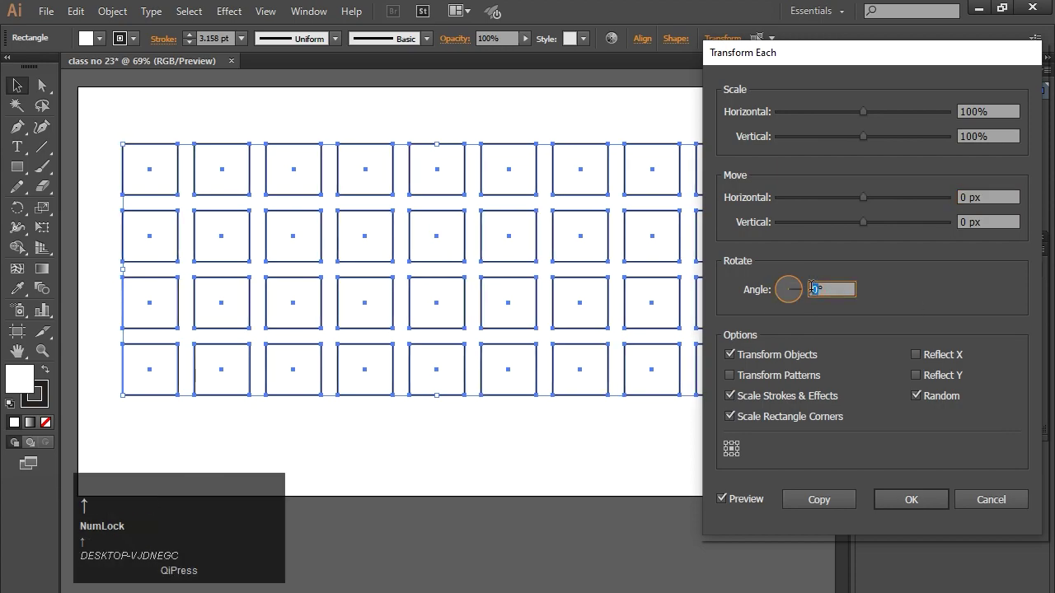
pyautogui.press('Up')
pyautogui.press('Up')
pyautogui.press('Up')
pyautogui.press('Up')
pyautogui.press('Up')
pyautogui.press('Up')
pyautogui.press('Up')
pyautogui.press('Up')
pyautogui.press('Up')
pyautogui.press('Up')
pyautogui.press('Up')
pyautogui.press('Up')
pyautogui.press('Up')
pyautogui.press('Up')
pyautogui.press('Up')
pyautogui.press('Up')
pyautogui.press('Up')
pyautogui.press('Up')
pyautogui.press('Up')
pyautogui.press('Up')
pyautogui.press('Up')
pyautogui.press('Up')
pyautogui.press('Up')
pyautogui.press('Up')
pyautogui.press('Up')
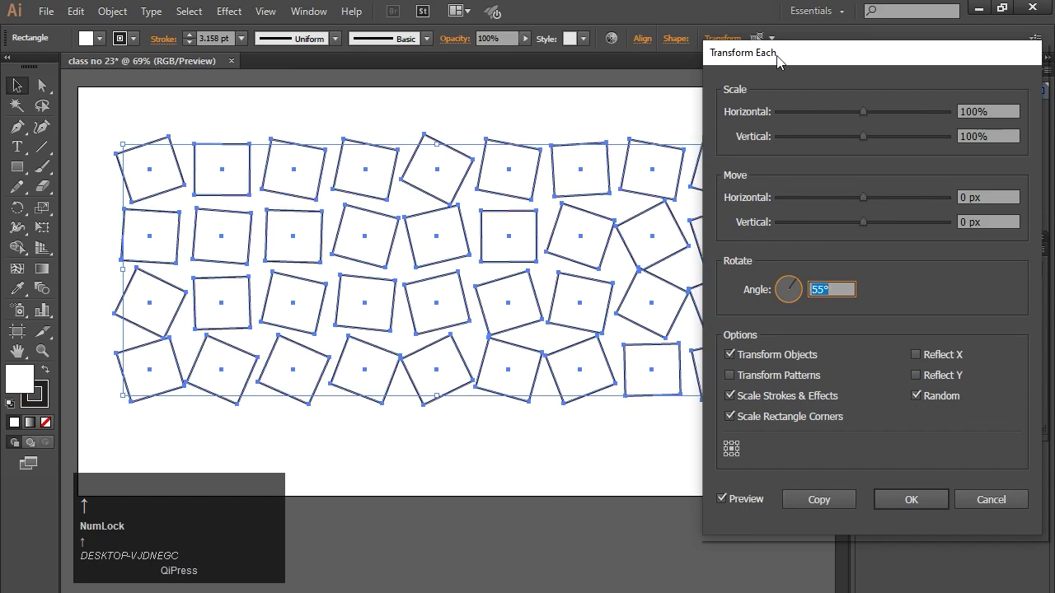
pyautogui.click(895, 499)
pyautogui.click(497, 446)
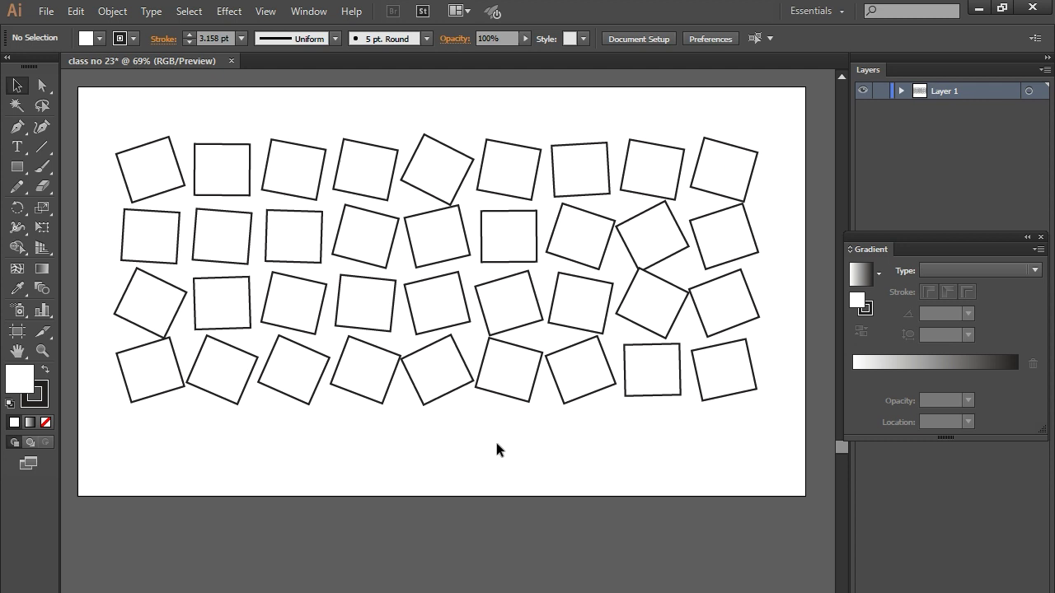
# Undo the random rotation of the rectangle grid.
pyautogui.click(398, 253)
pyautogui.click(394, 250)
pyautogui.hotkey('ctrl', 'z')
pyautogui.hotkey('ctrl', 'z')
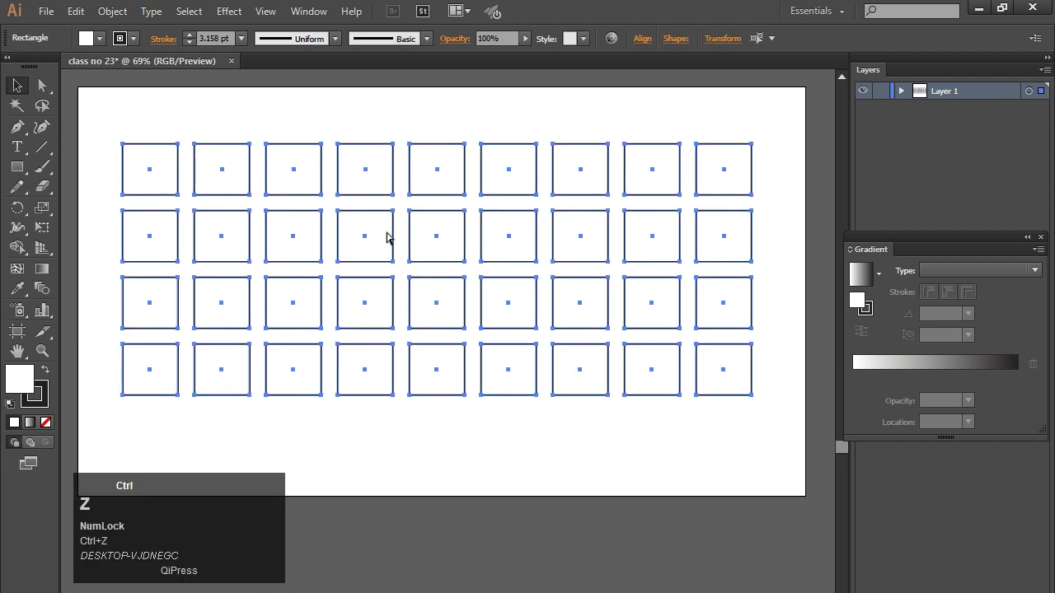
pyautogui.hotkey('ctrl', 'shift', 'z')
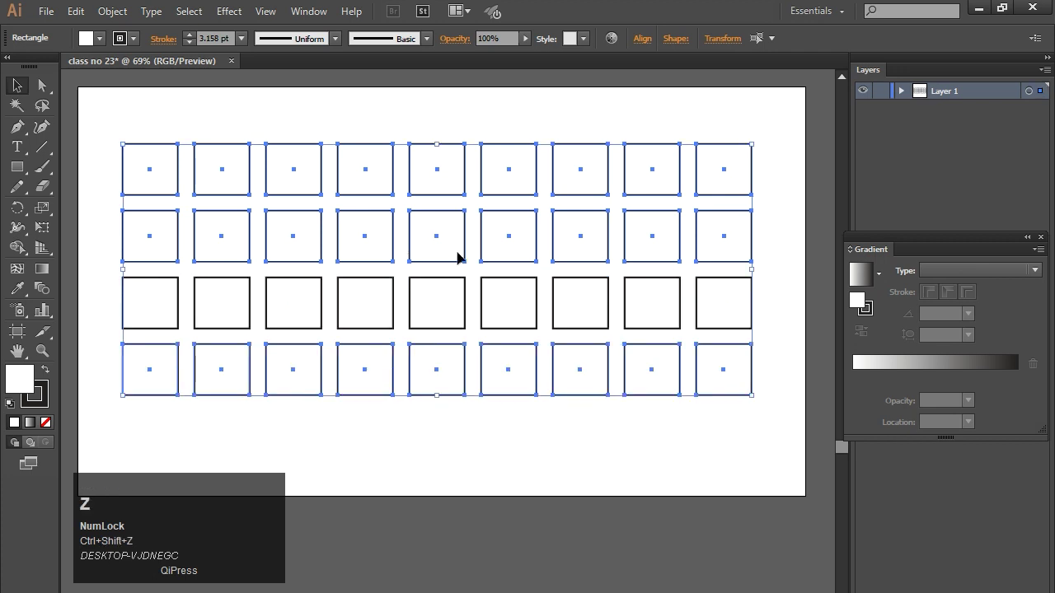
# Reopen Transform Each for all rectangles in the grid, turn off Random and reset the rotation angle to 0°.
pyautogui.moveTo(111, 116); pyautogui.dragTo(783, 446)
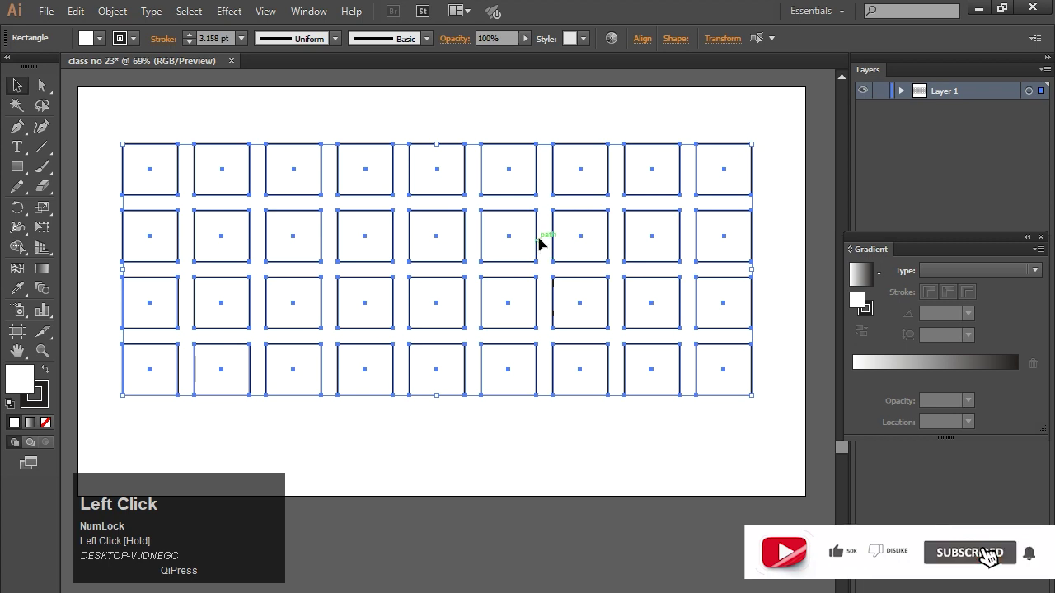
pyautogui.rightClick(540, 245)
pyautogui.click(607, 436)
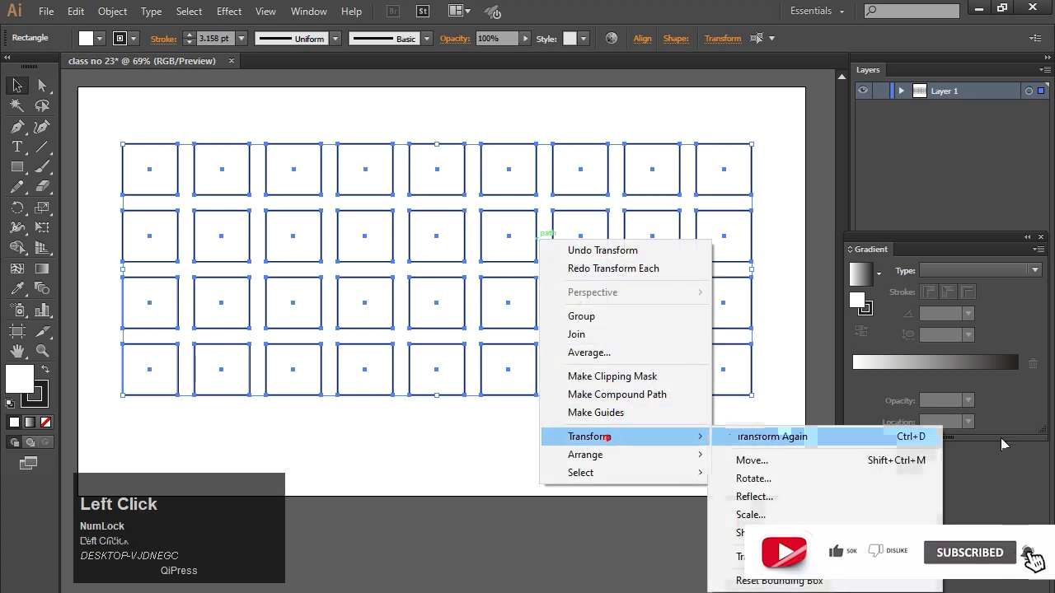
pyautogui.click(746, 556)
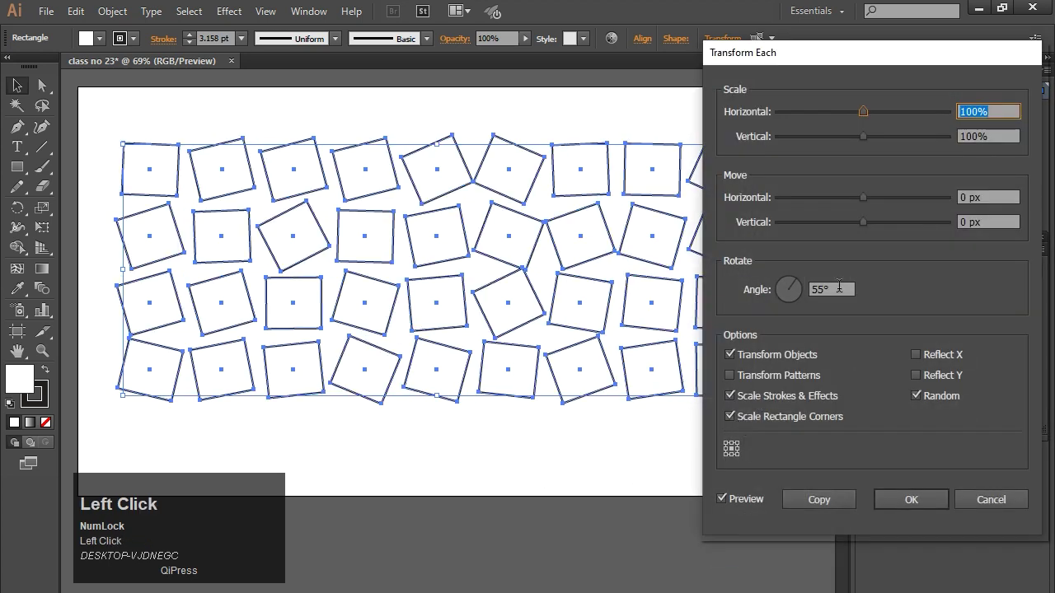
pyautogui.click(917, 396)
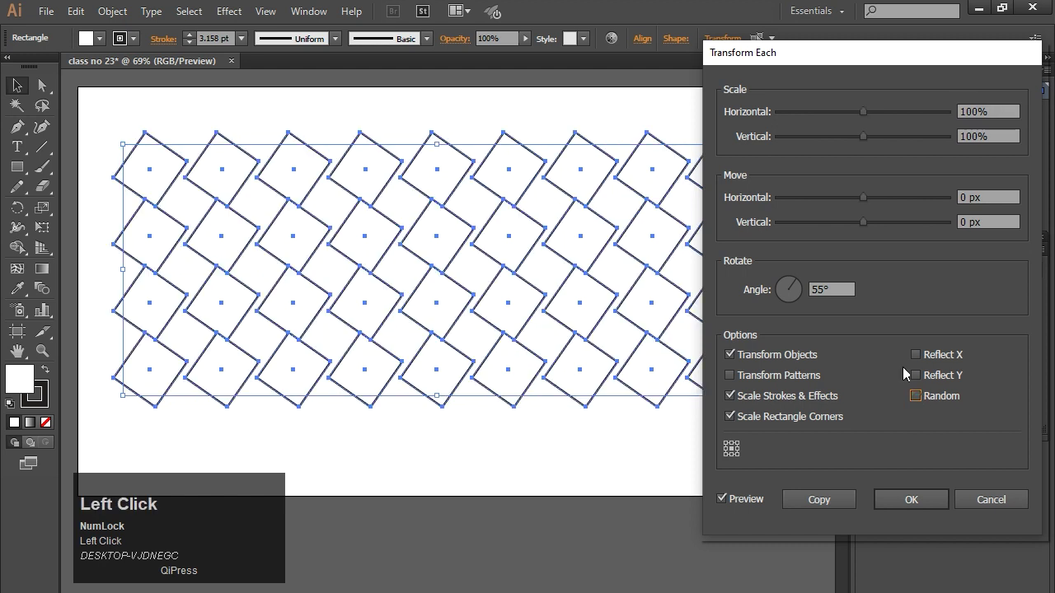
pyautogui.moveTo(823, 287); pyautogui.dragTo(806, 298)
pyautogui.moveTo(880, 341); pyautogui.dragTo(884, 331)
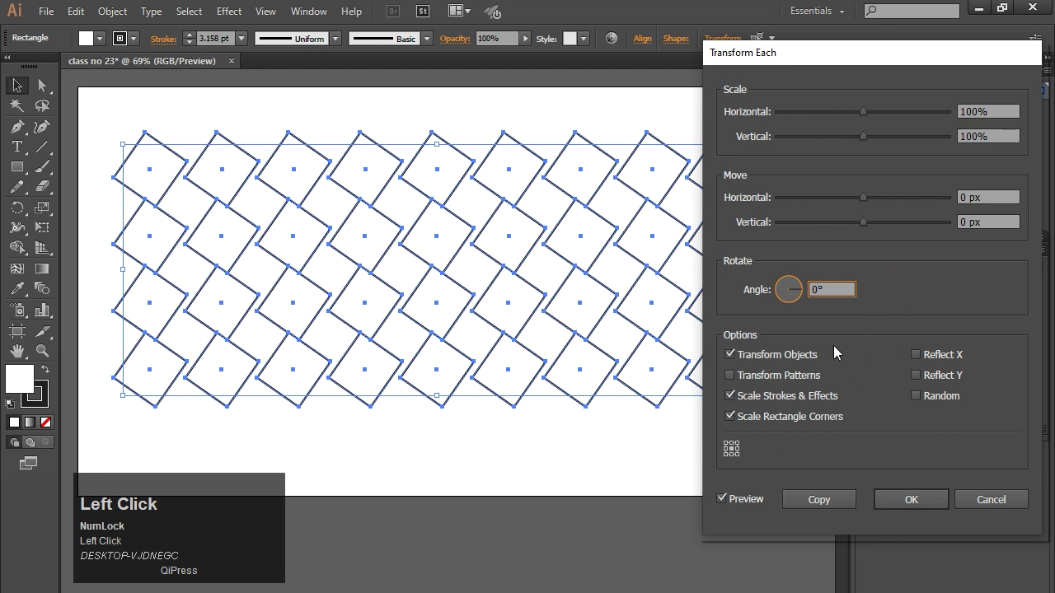
pyautogui.click(977, 197)
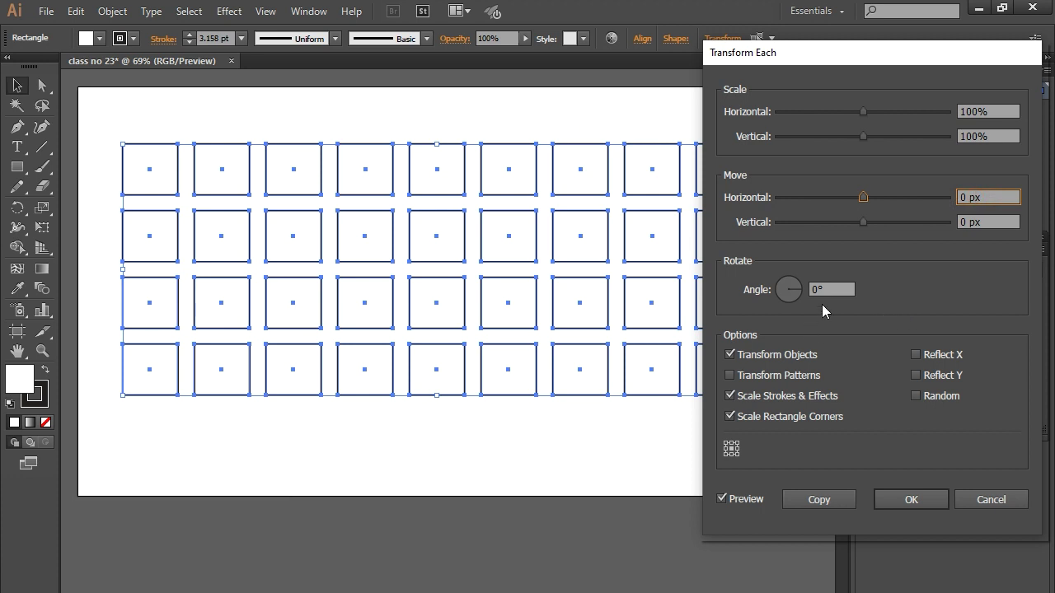
pyautogui.moveTo(816, 288); pyautogui.dragTo(849, 290)
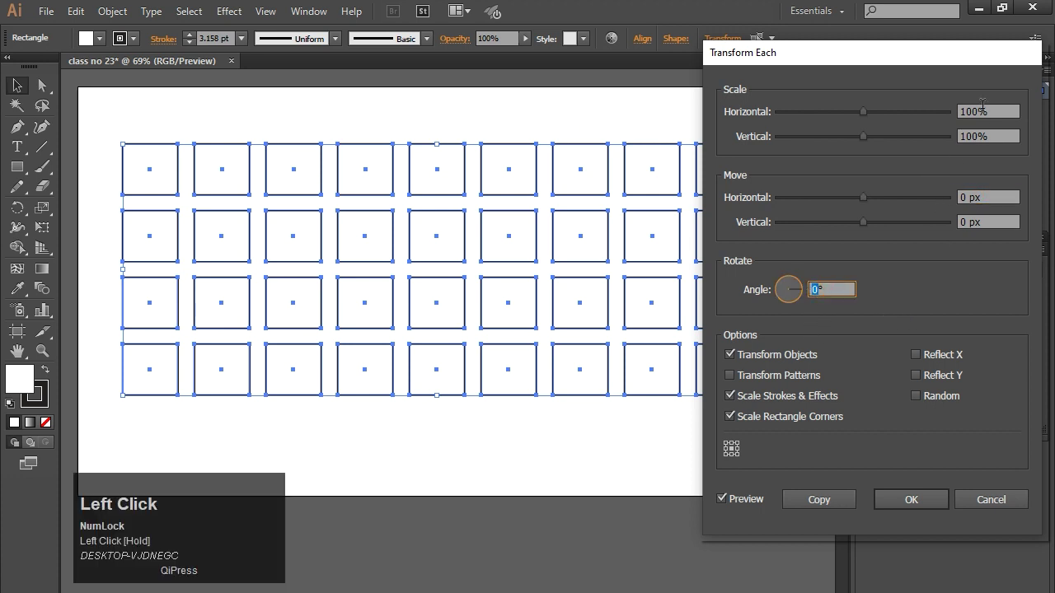
# Set both the horizontal and vertical scale to 70% in Transform Each.
pyautogui.moveTo(978, 111); pyautogui.dragTo(933, 118)
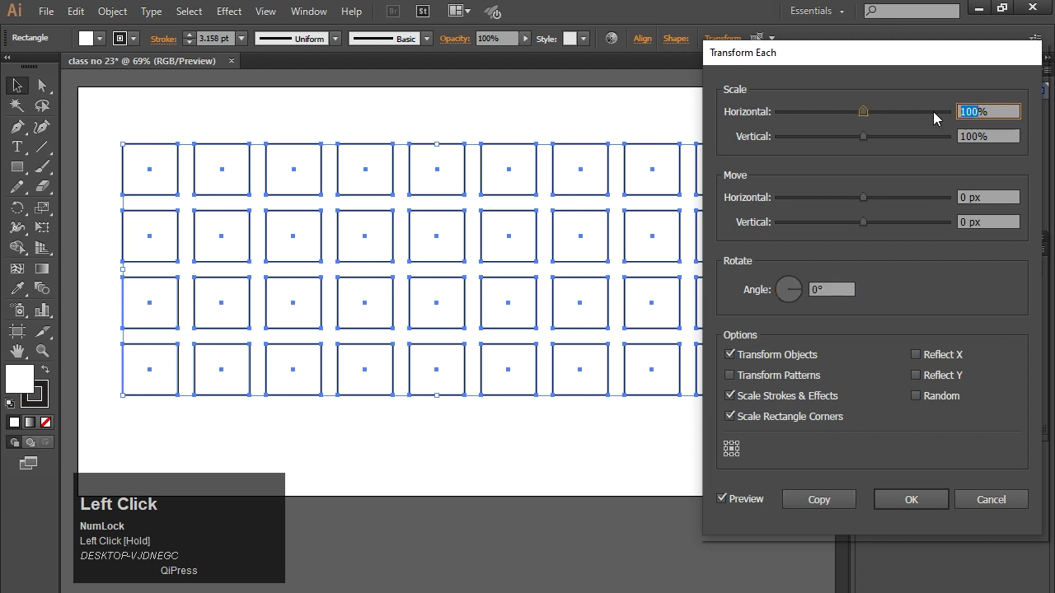
pyautogui.write('70')
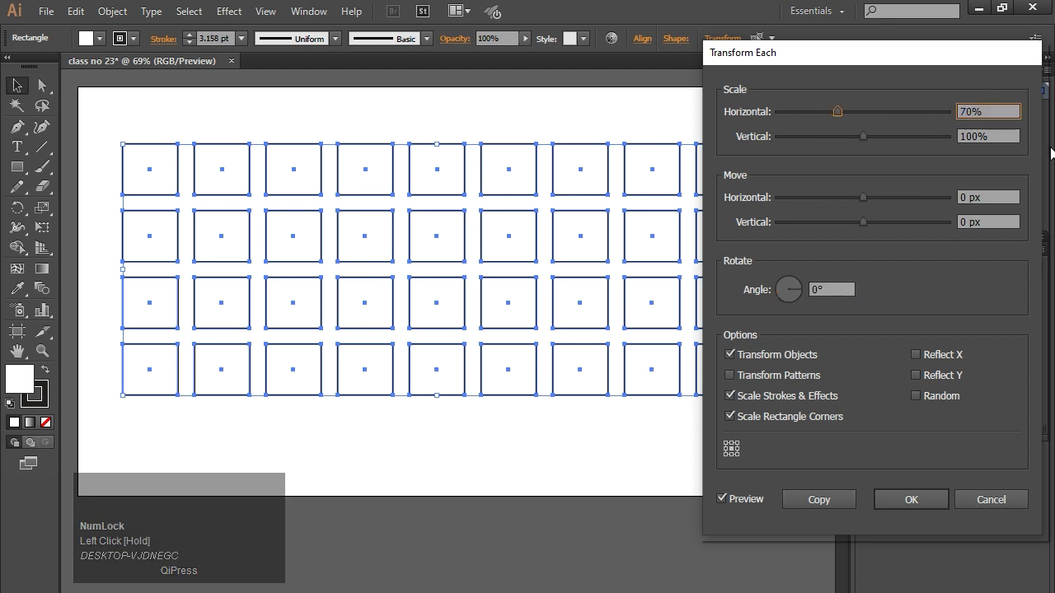
pyautogui.moveTo(975, 136); pyautogui.dragTo(956, 136)
pyautogui.write('70')
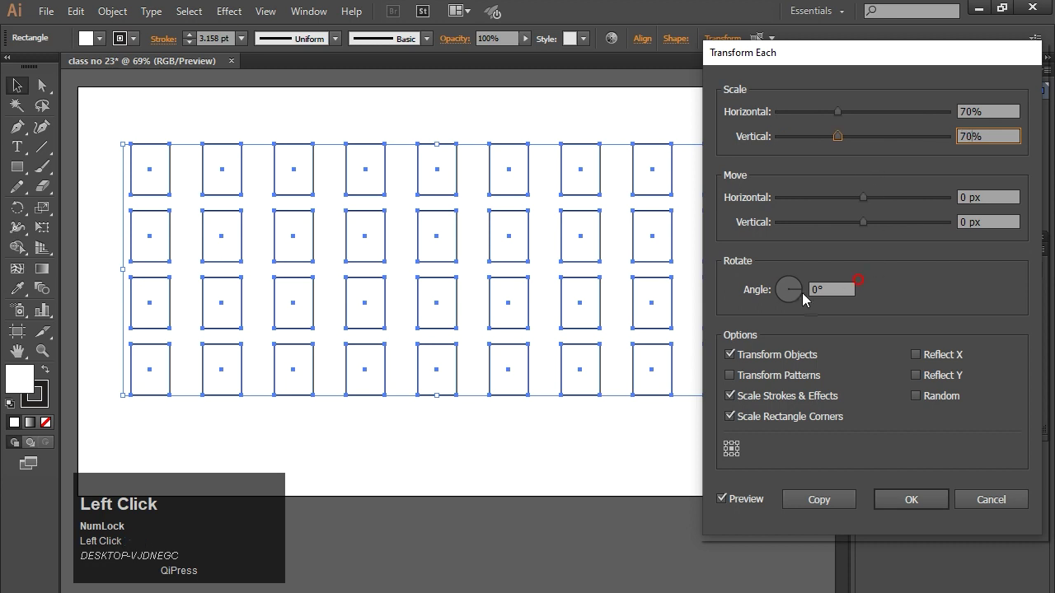
# Try a 30° rotation, change the angle to 45°, apply Transform Each as a copy and deselect.
pyautogui.moveTo(814, 290); pyautogui.dragTo(809, 295)
pyautogui.write('30')
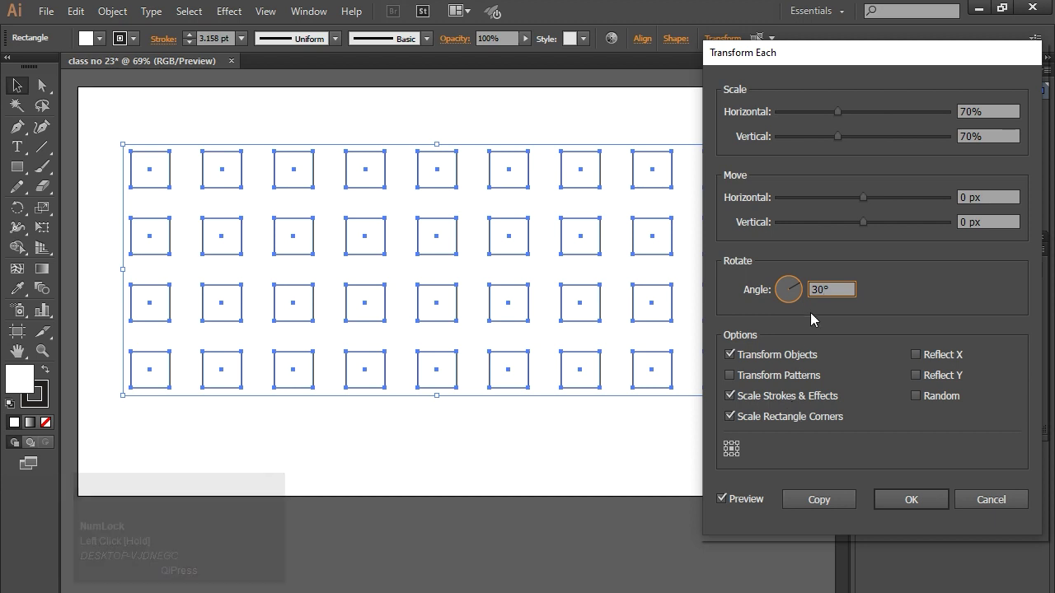
pyautogui.moveTo(823, 294); pyautogui.dragTo(810, 297)
pyautogui.write('45')
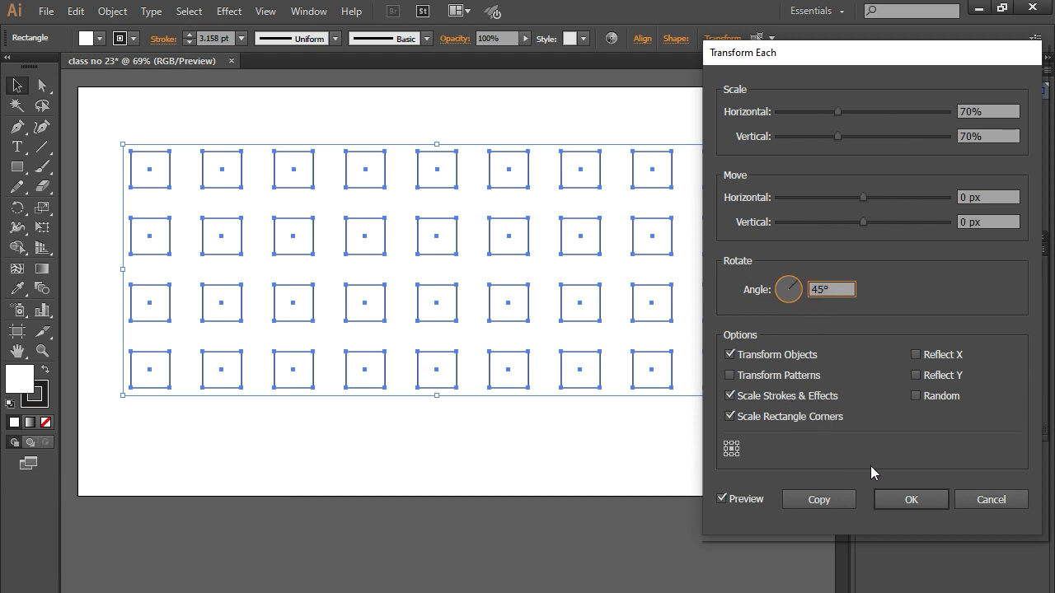
pyautogui.click(820, 500)
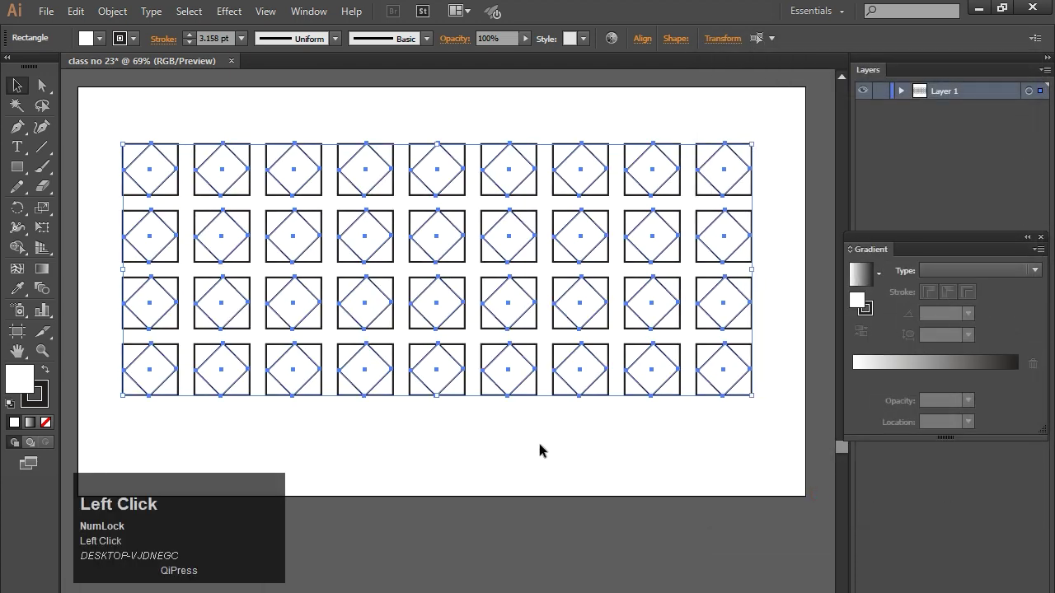
pyautogui.click(715, 444)
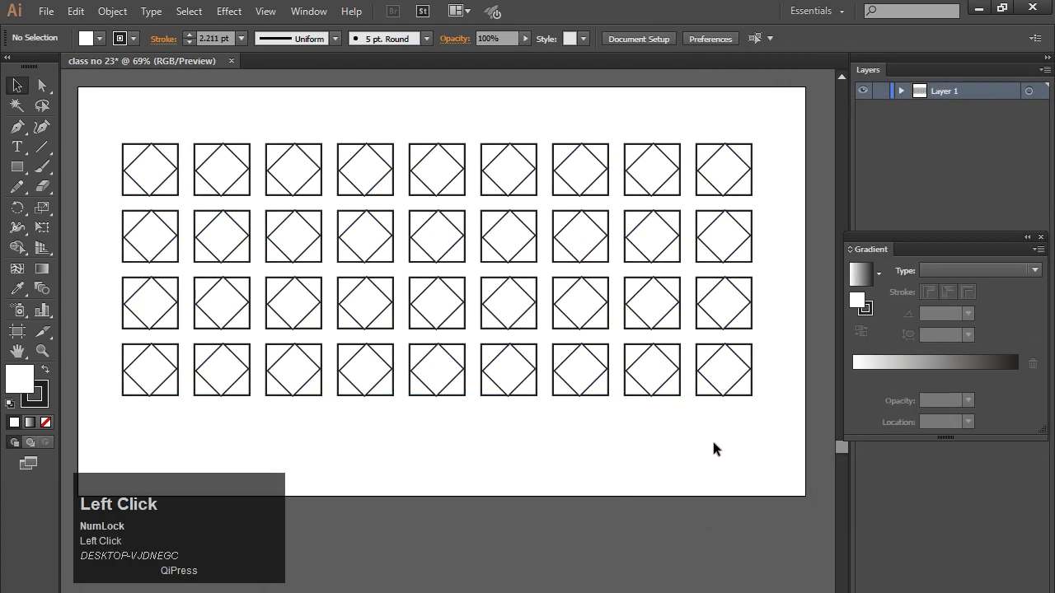
# Select all the nested rectangles and repeat the last transform to add smaller rotated copies inside each one.
pyautogui.press('z')
pyautogui.moveTo(674, 124); pyautogui.dragTo(779, 221)
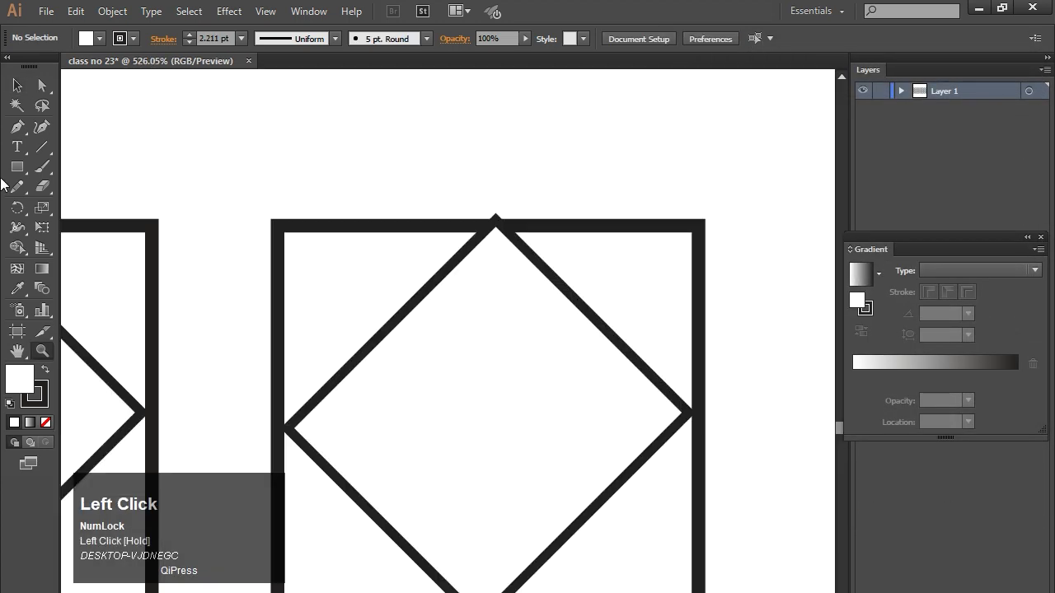
pyautogui.click(16, 85)
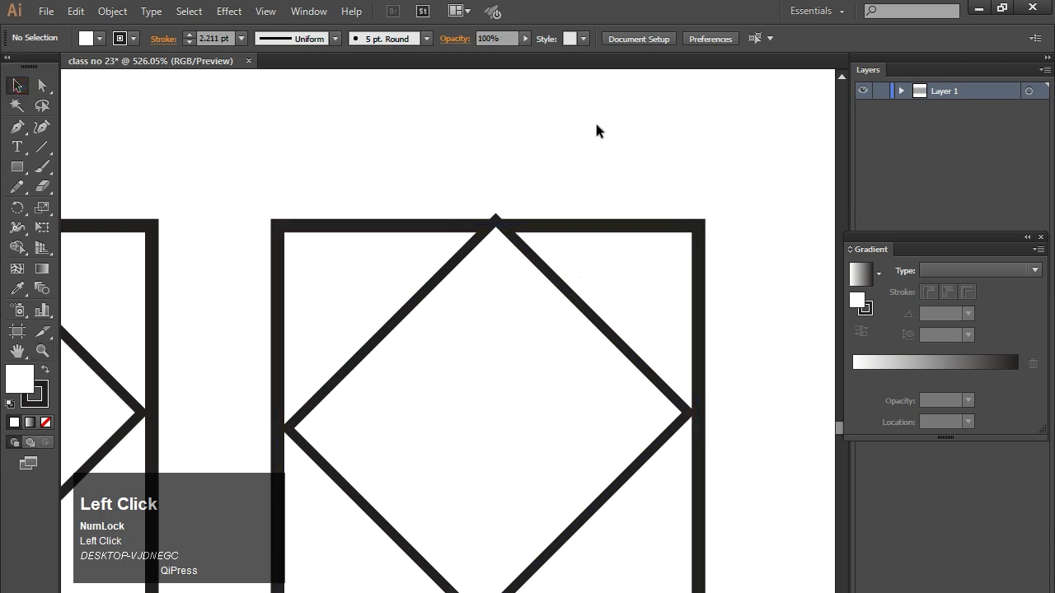
pyautogui.hotkey('ctrl', '0')
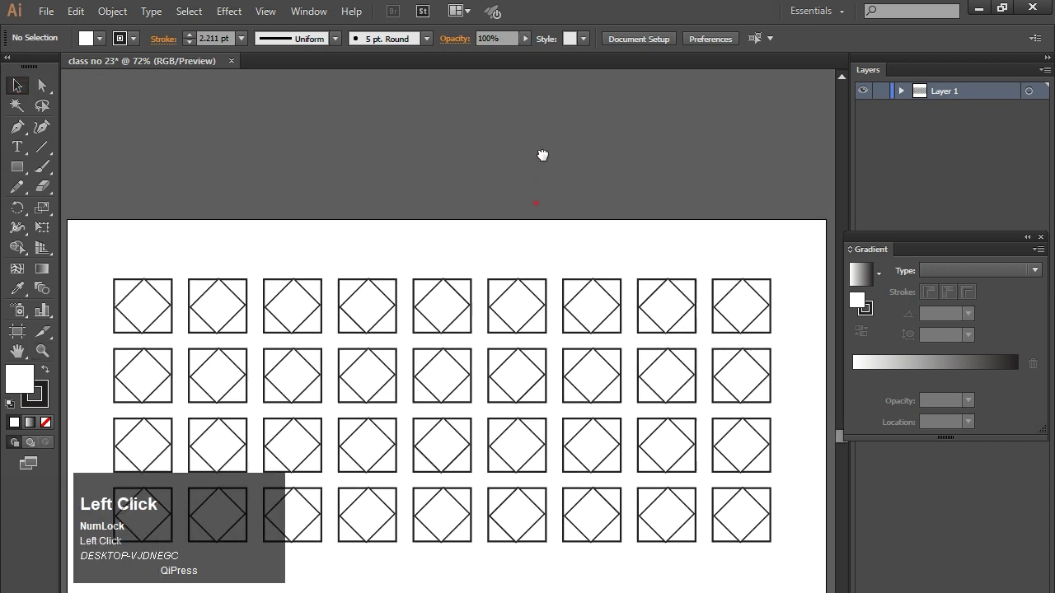
pyautogui.moveTo(542, 155); pyautogui.dragTo(537, 88)
pyautogui.moveTo(106, 137); pyautogui.dragTo(822, 485)
pyautogui.hotkey('ctrl', 'd')
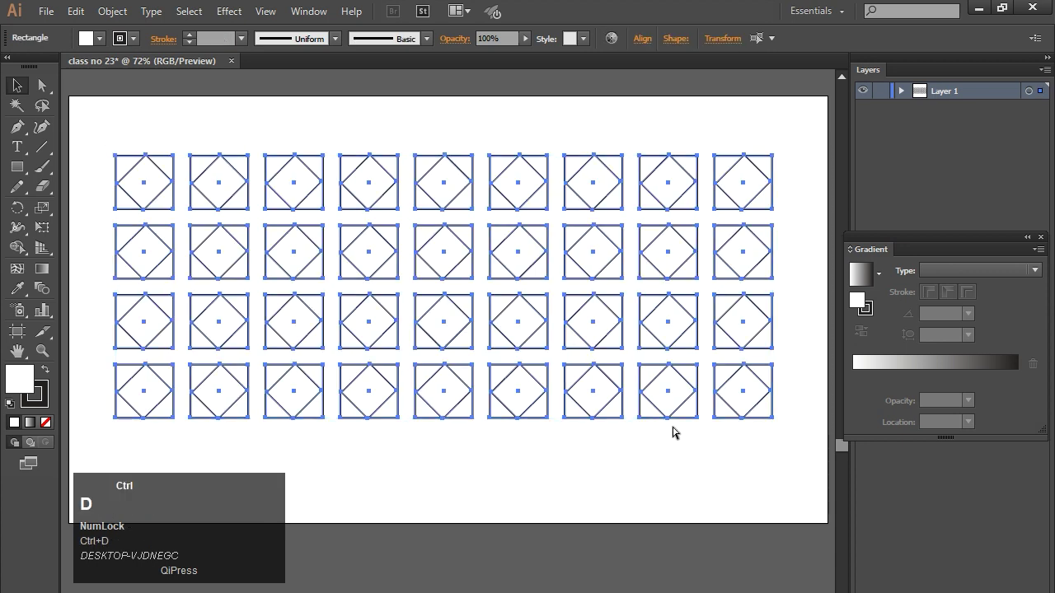
pyautogui.hotkey('ctrl', 'd')
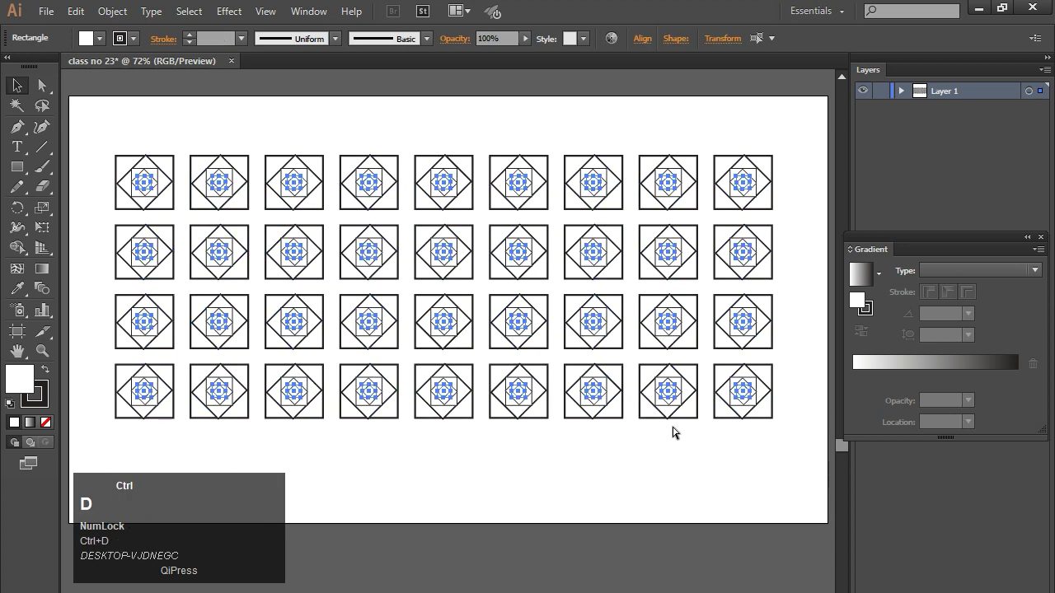
pyautogui.click(687, 130)
# Move the entire grid of nested rectangles below the artboard and deselect it.
pyautogui.press('z')
pyautogui.moveTo(720, 132); pyautogui.dragTo(828, 272)
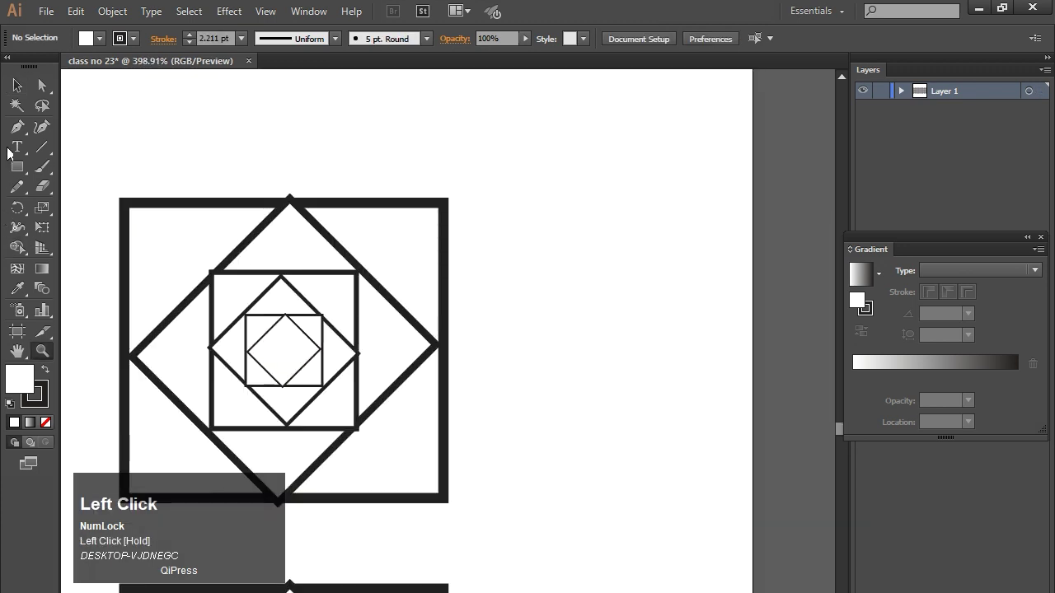
pyautogui.click(16, 85)
pyautogui.hotkey('ctrl', '0')
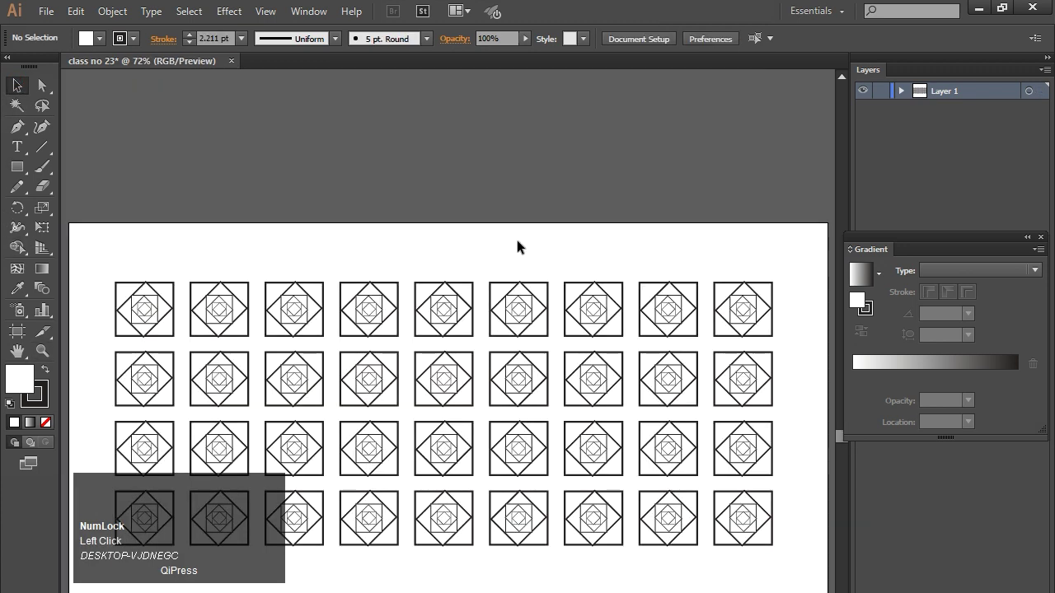
pyautogui.press('space')
pyautogui.moveTo(519, 240); pyautogui.dragTo(539, 104)
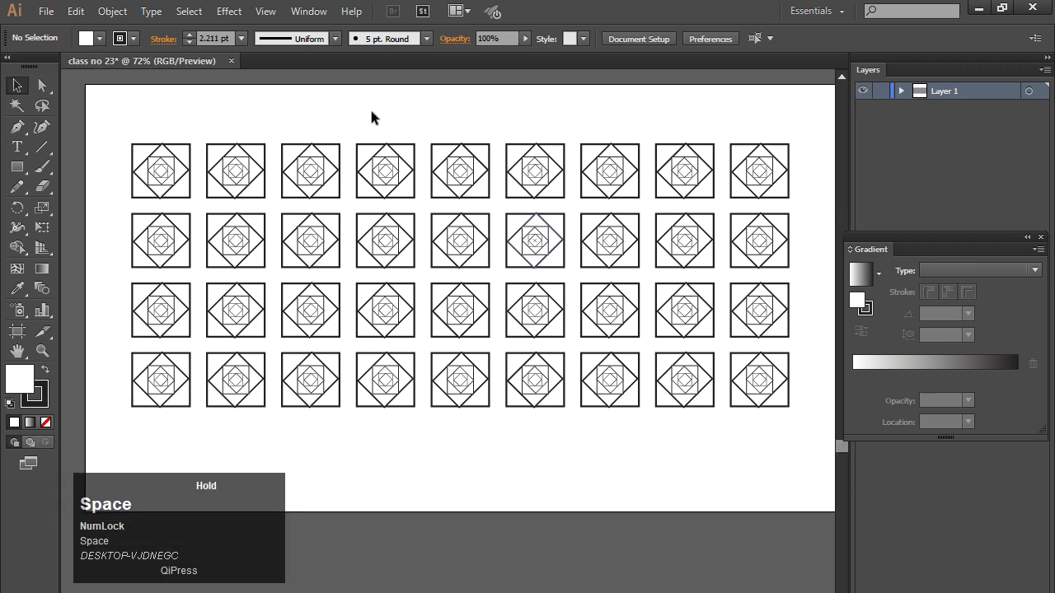
pyautogui.click(309, 108)
pyautogui.moveTo(114, 121); pyautogui.dragTo(841, 444)
pyautogui.moveTo(486, 224); pyautogui.dragTo(479, 589)
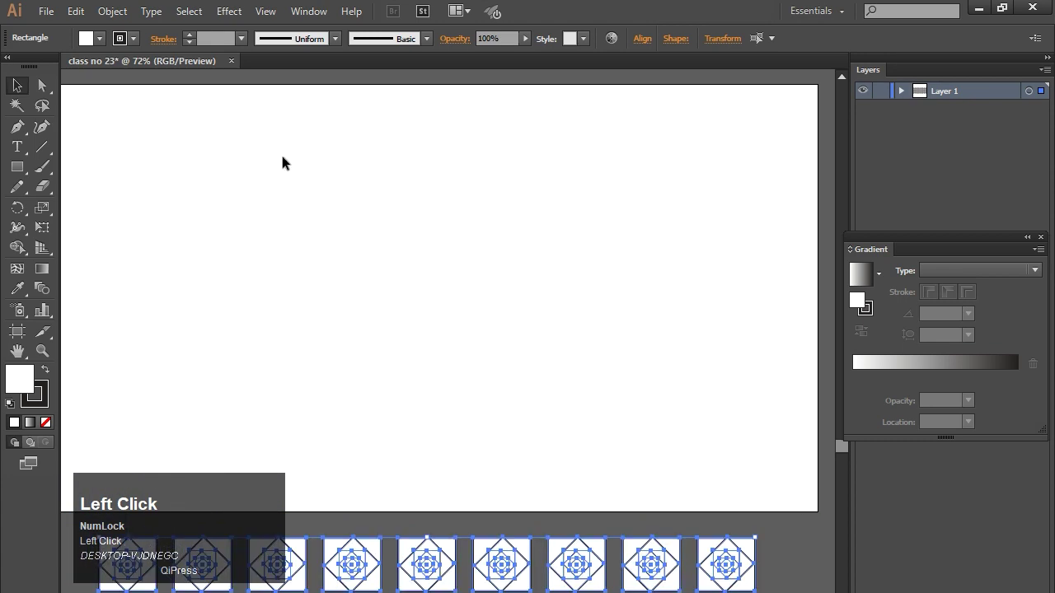
pyautogui.click(282, 157)
# Draw a small upright rectangle near the artboard's upper-left corner.
pyautogui.click(18, 167)
pyautogui.moveTo(135, 142)
pyautogui.mouseDown()
pyautogui.moveTo(176, 228)
pyautogui.moveTo(178, 216)
pyautogui.mouseUp()
pyautogui.click(17, 85)
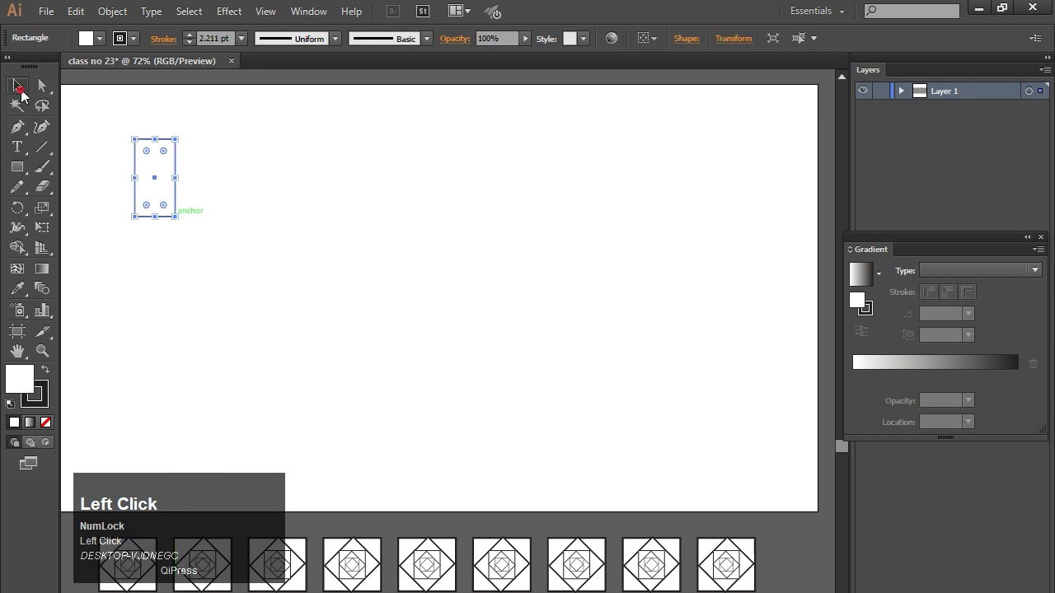
# Duplicate the upright rectangle to its right and repeat the copy to form an evenly spaced row of nine.
pyautogui.moveTo(157, 190); pyautogui.dragTo(225, 193)
pyautogui.hotkey('ctrl', 'd')
pyautogui.hotkey('ctrl', 'd')
pyautogui.hotkey('ctrl', 'd')
pyautogui.hotkey('ctrl', 'd')
pyautogui.hotkey('ctrl', 'd')
pyautogui.hotkey('ctrl', 'd')
pyautogui.hotkey('ctrl', 'd')
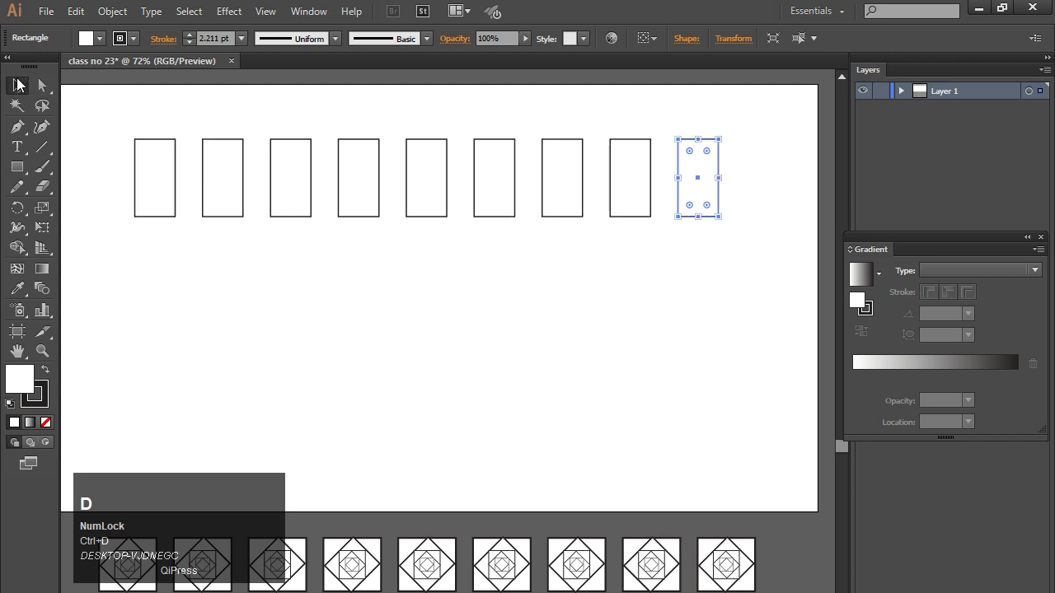
# Copy the whole row of upright rectangles downward and repeat the copy to make three rows.
pyautogui.click(18, 84)
pyautogui.moveTo(117, 116); pyautogui.dragTo(651, 223)
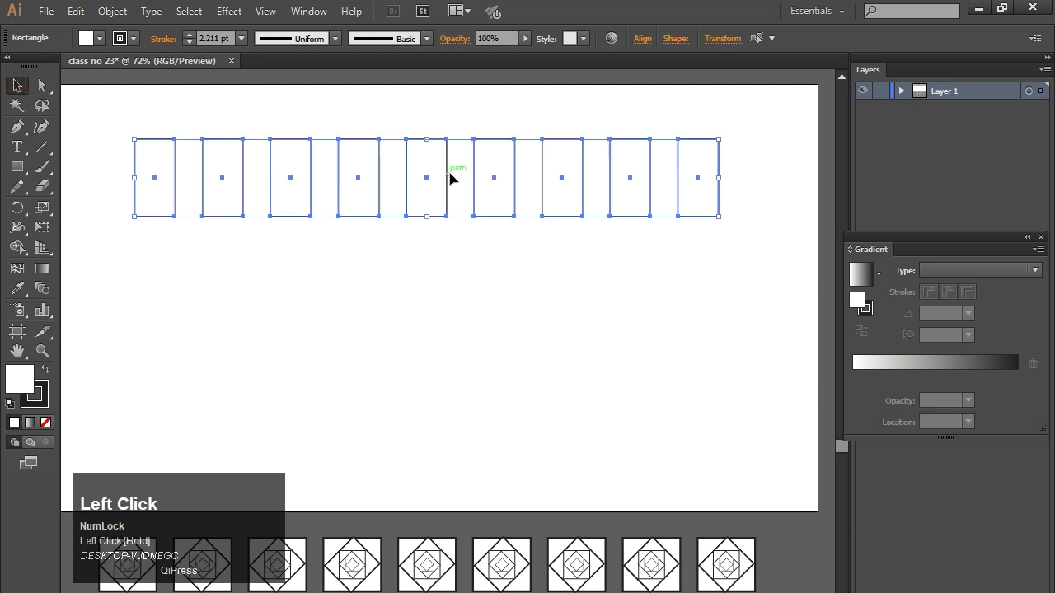
pyautogui.moveTo(431, 172); pyautogui.dragTo(435, 278)
pyautogui.hotkey('ctrl', 'd')
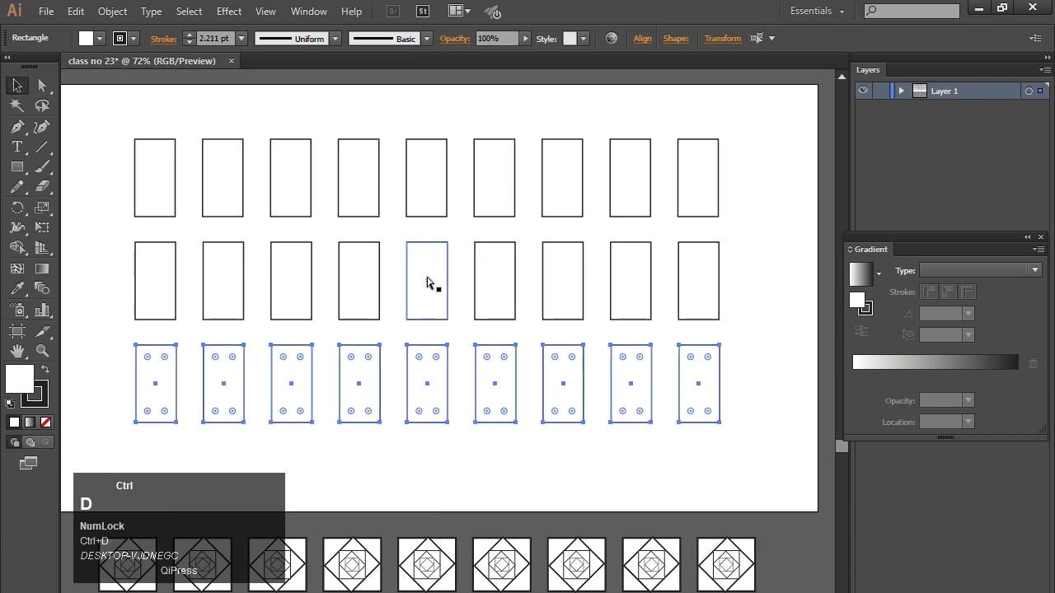
# Open Transform Each for all the upright rectangles and set the horizontal scale to 100%.
pyautogui.click(18, 84)
pyautogui.moveTo(102, 117); pyautogui.dragTo(759, 468)
pyautogui.rightClick(566, 264)
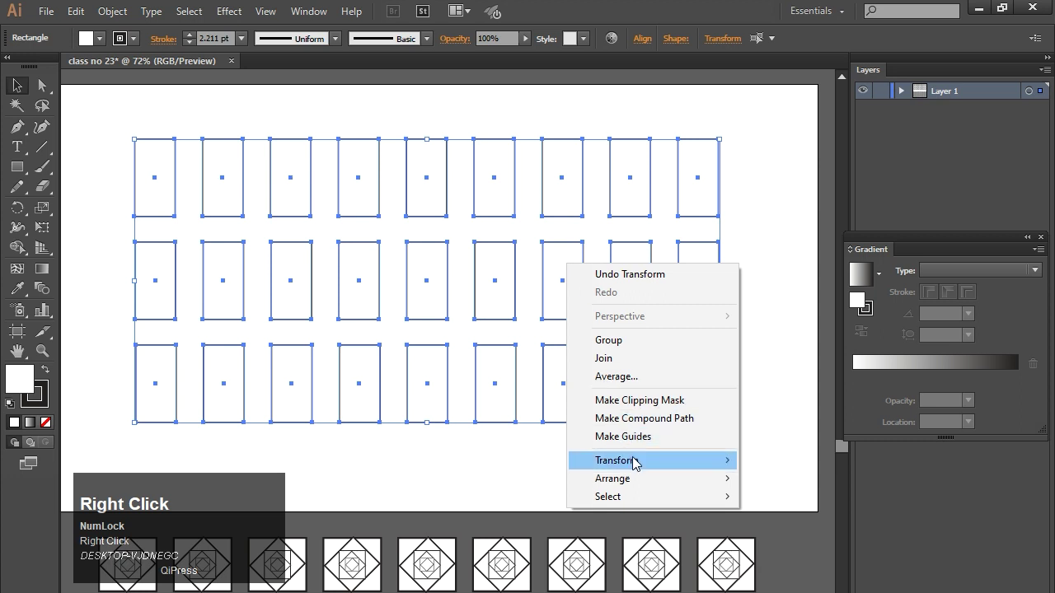
pyautogui.moveTo(633, 462)
pyautogui.click(821, 580)
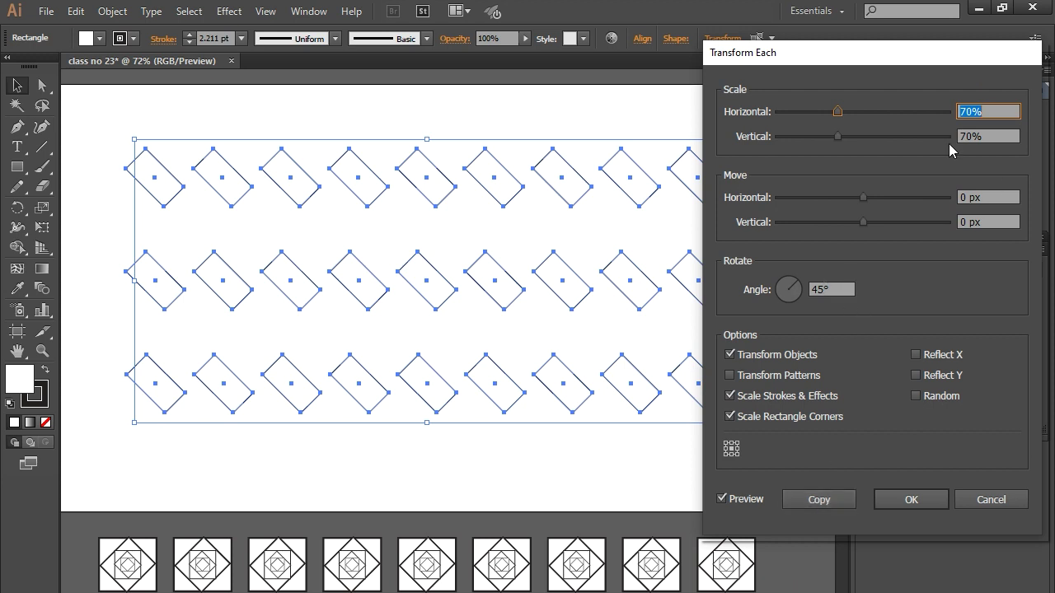
pyautogui.click(973, 114)
pyautogui.write('100')
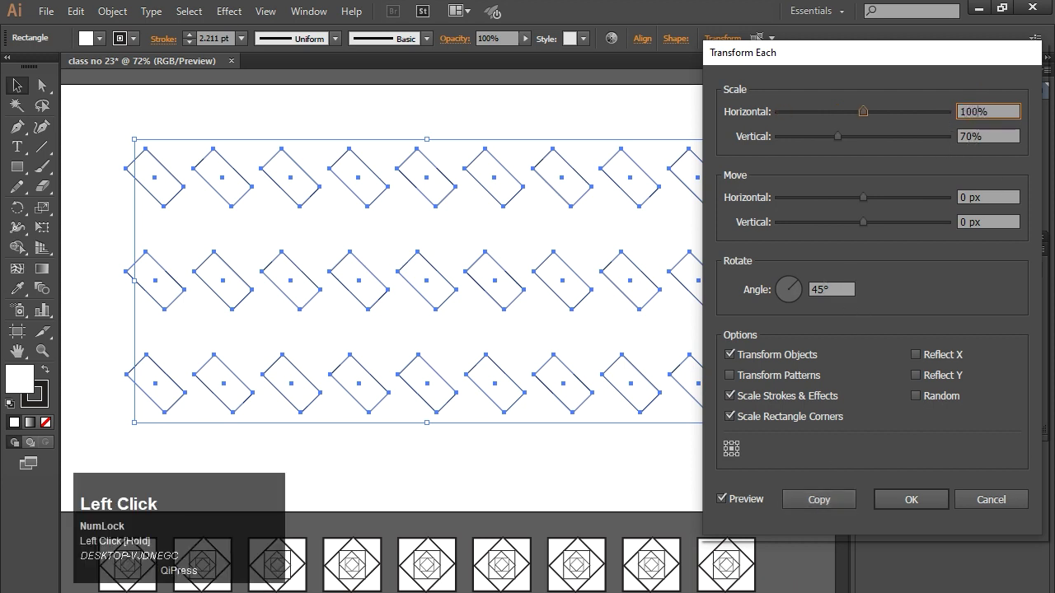
# Set the vertical scale to 100% and the rotation angle to 52° in Transform Each for all the rectangles.
pyautogui.moveTo(971, 137); pyautogui.dragTo(952, 142)
pyautogui.write('100')
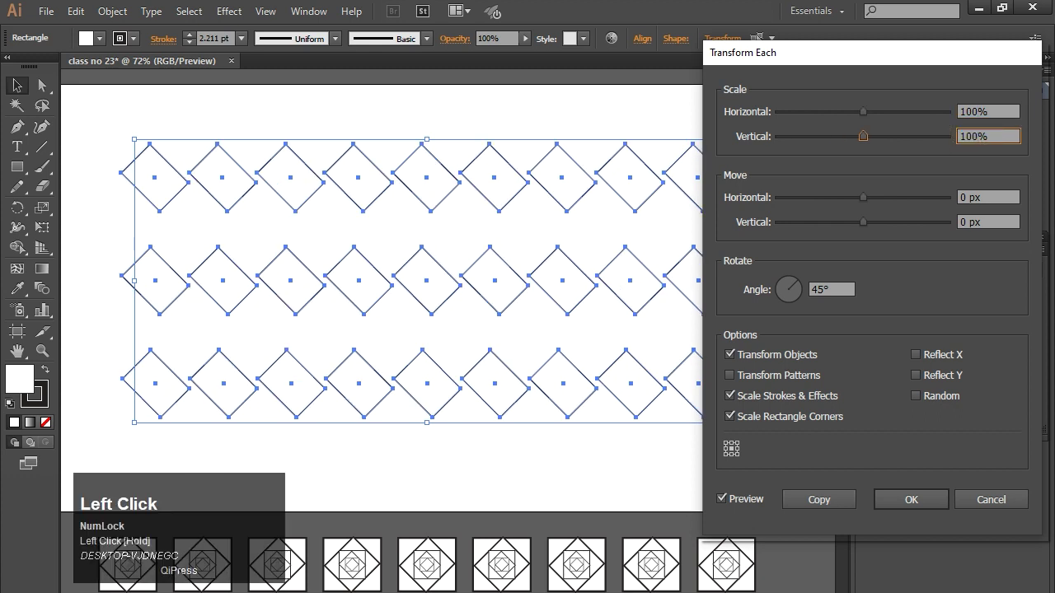
pyautogui.moveTo(827, 289); pyautogui.dragTo(802, 293)
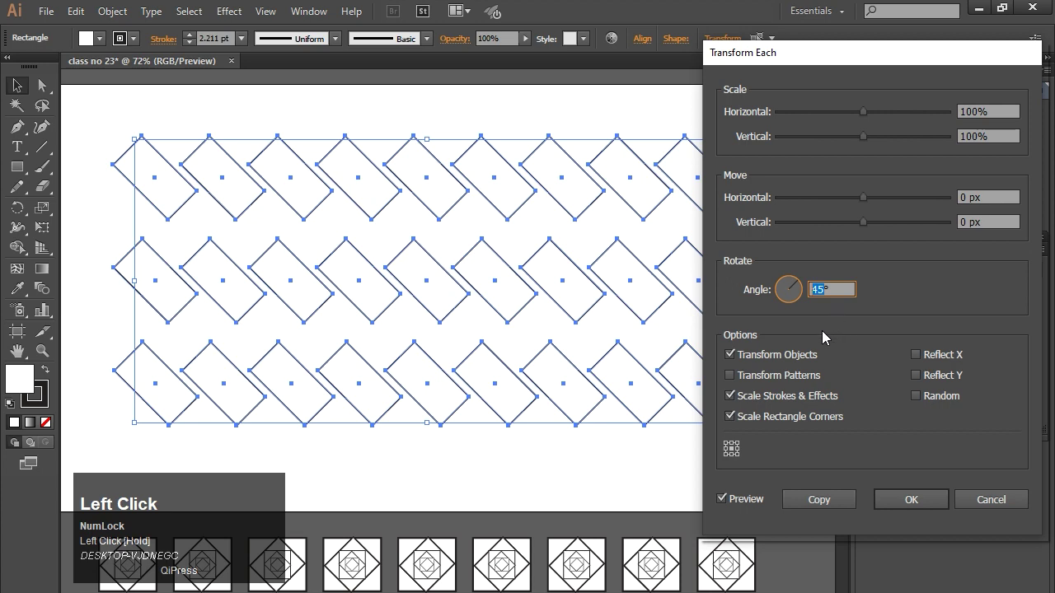
pyautogui.press('Up')
pyautogui.press('Up')
pyautogui.press('Up')
pyautogui.press('Up')
pyautogui.press('Up')
pyautogui.press('Up')
pyautogui.press('Up')
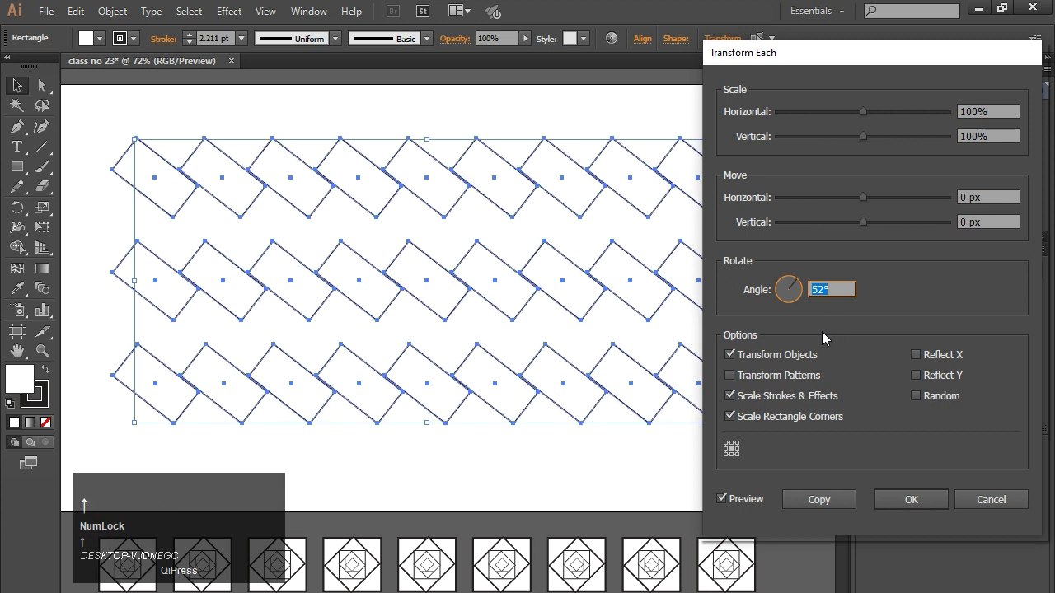
# Apply the Transform Each settings as copies of all the rectangles, and repeat the transformation to stack further rotated copies.
pyautogui.click(819, 500)
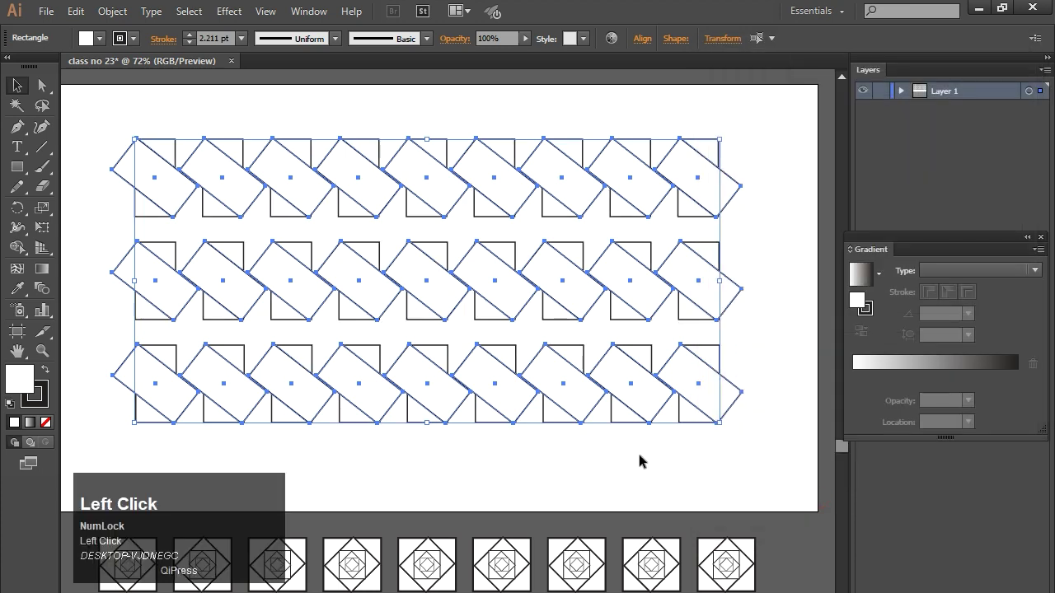
pyautogui.hotkey('ctrl', 'd')
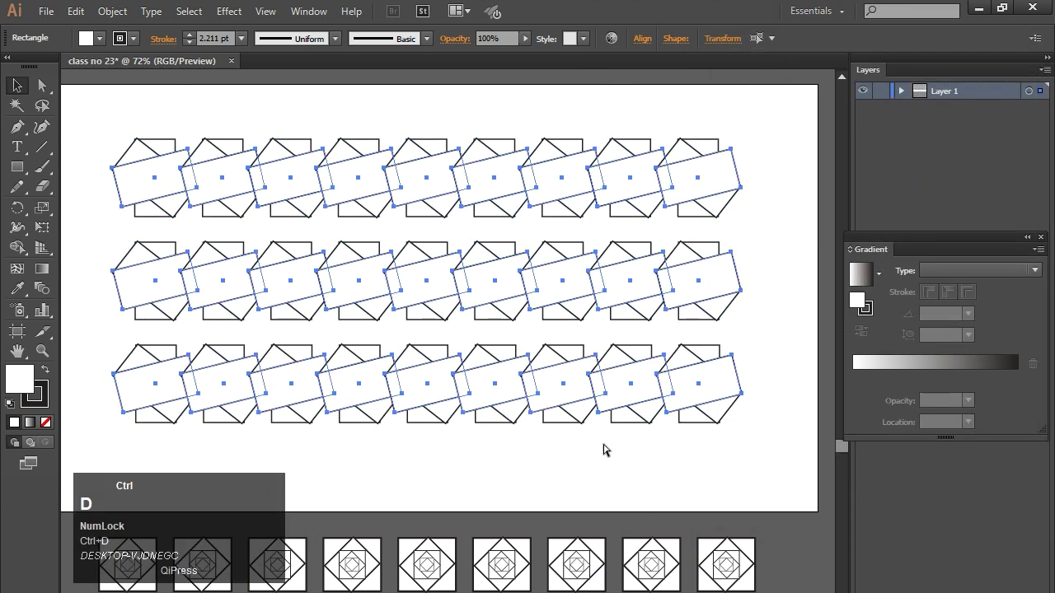
pyautogui.click(92, 117)
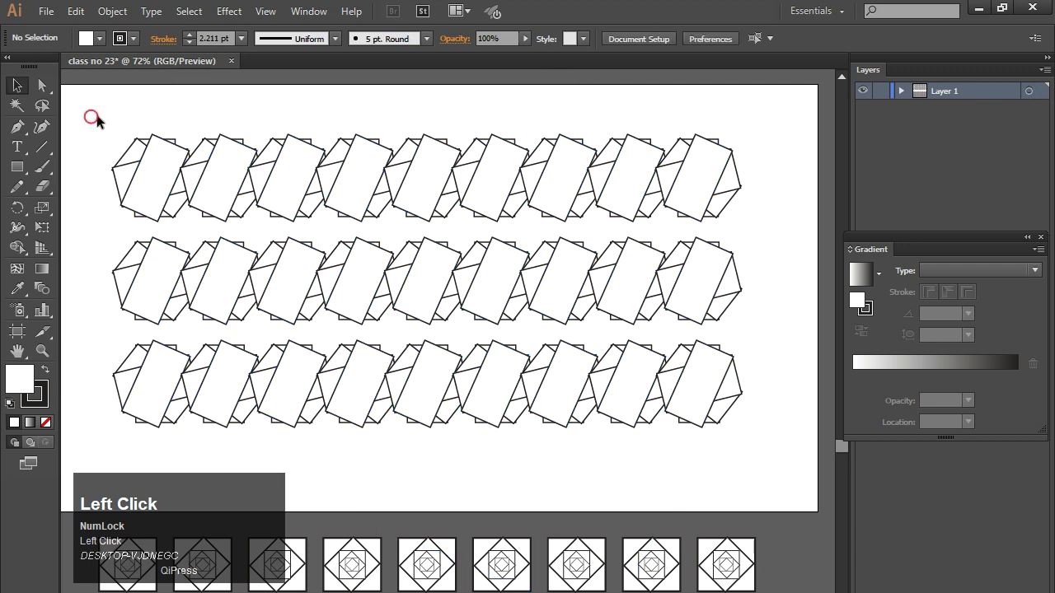
# Delete all the overlapping rectangles from the artboard.
pyautogui.moveTo(99, 114); pyautogui.dragTo(764, 487)
pyautogui.press('Delete')
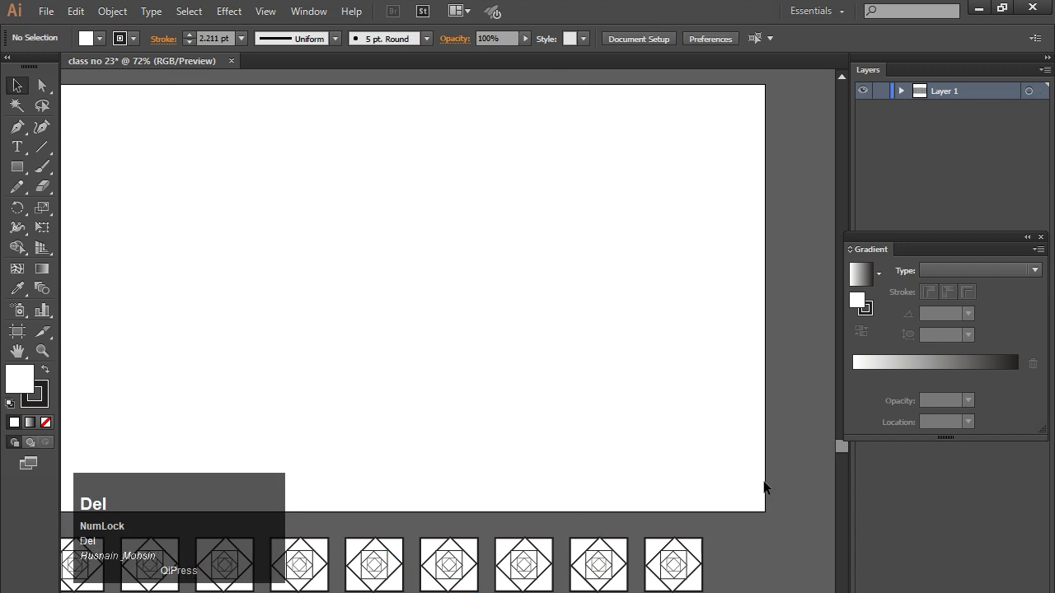
# Draw a near-square rectangle about 175 px by 172 px near the artboard's upper-left corner.
pyautogui.click(480, 266)
pyautogui.moveTo(481, 266); pyautogui.dragTo(539, 259)
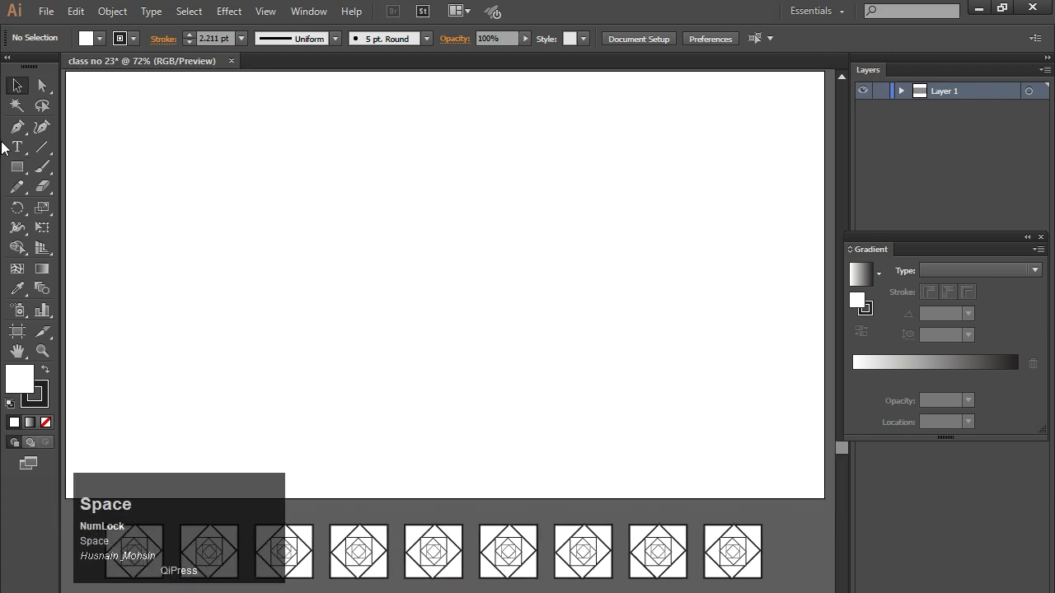
pyautogui.click(18, 167)
pyautogui.moveTo(134, 136); pyautogui.dragTo(238, 238)
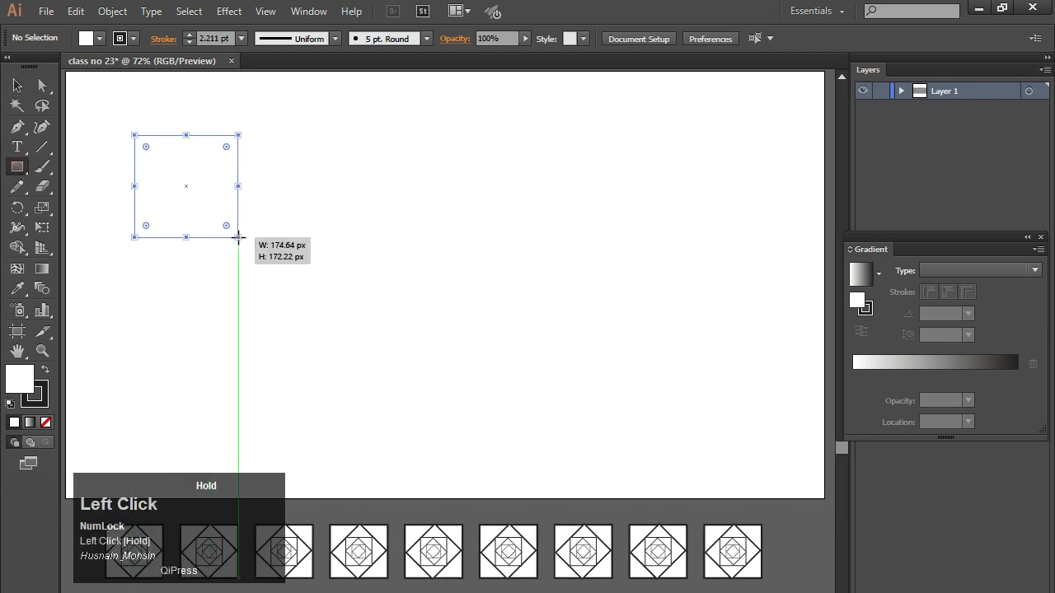
pyautogui.click(17, 85)
# Examine the Transform Each settings on the new rectangle and close the dialog without applying them.
pyautogui.rightClick(202, 135)
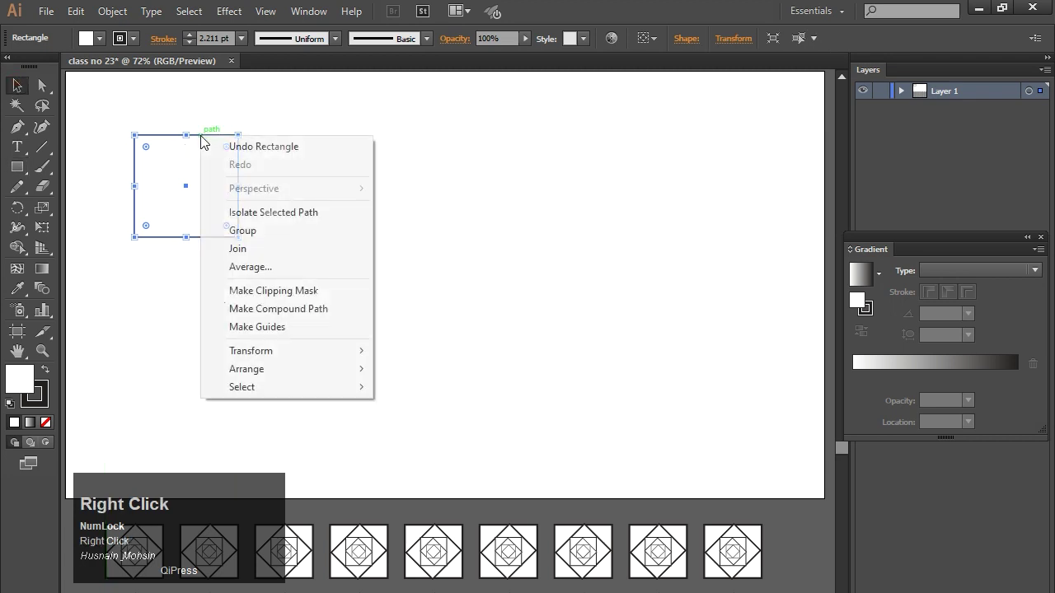
pyautogui.click(259, 347)
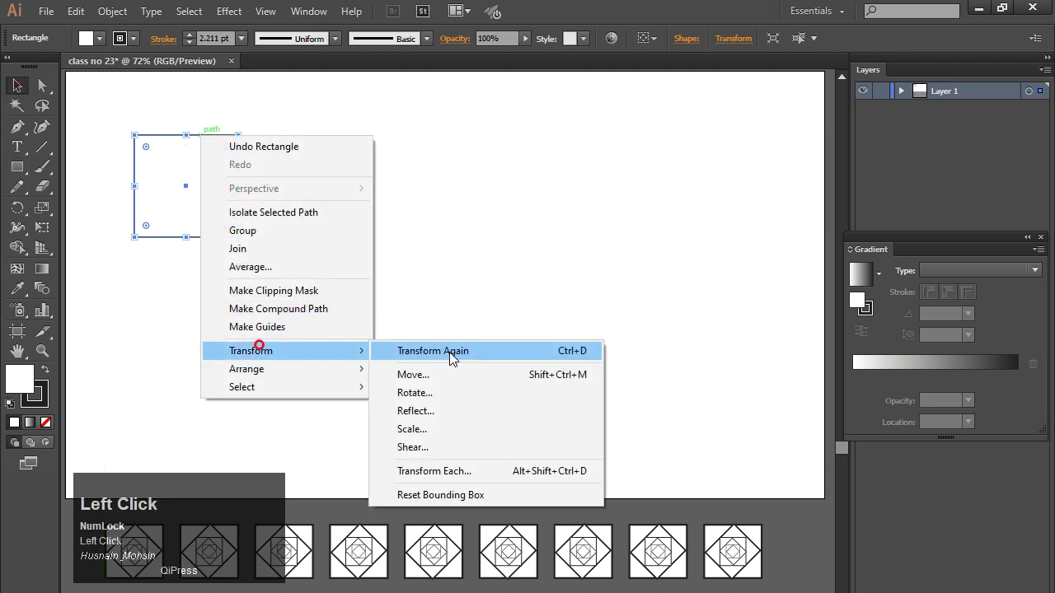
pyautogui.click(440, 471)
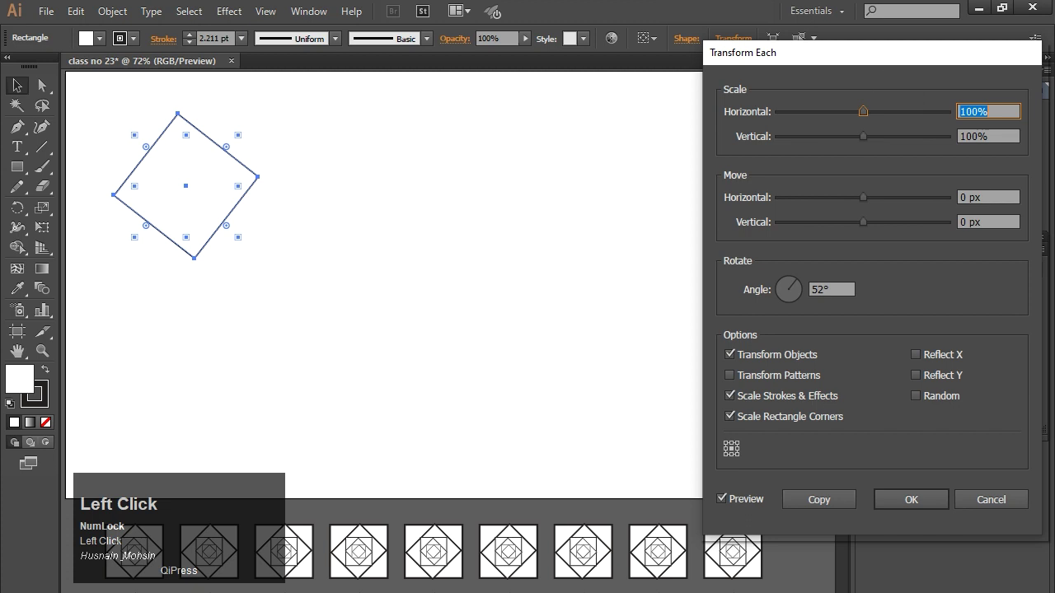
pyautogui.moveTo(880, 62); pyautogui.dragTo(717, 46)
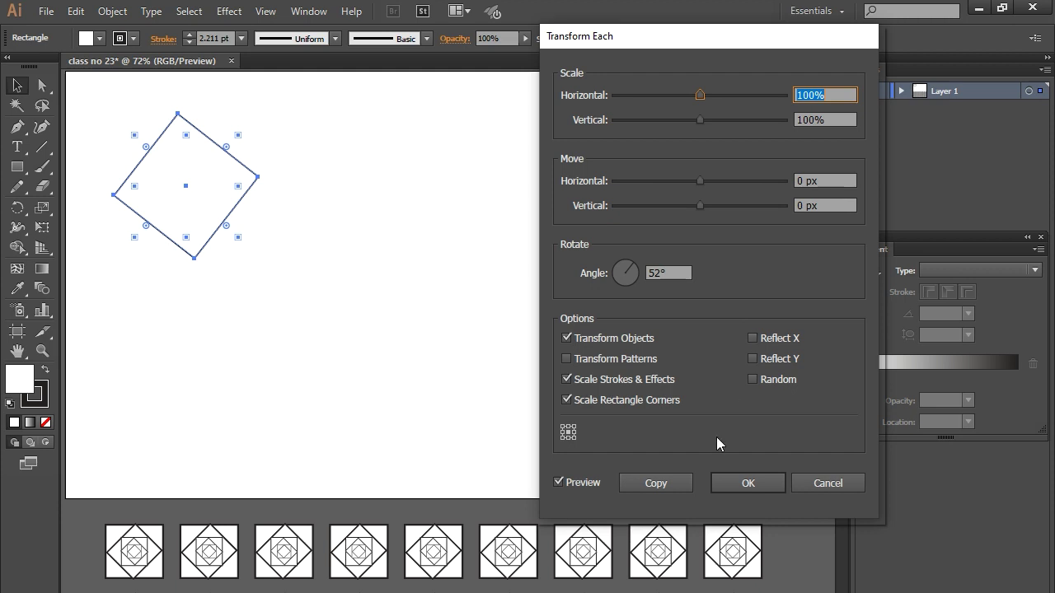
pyautogui.click(824, 483)
pyautogui.click(428, 348)
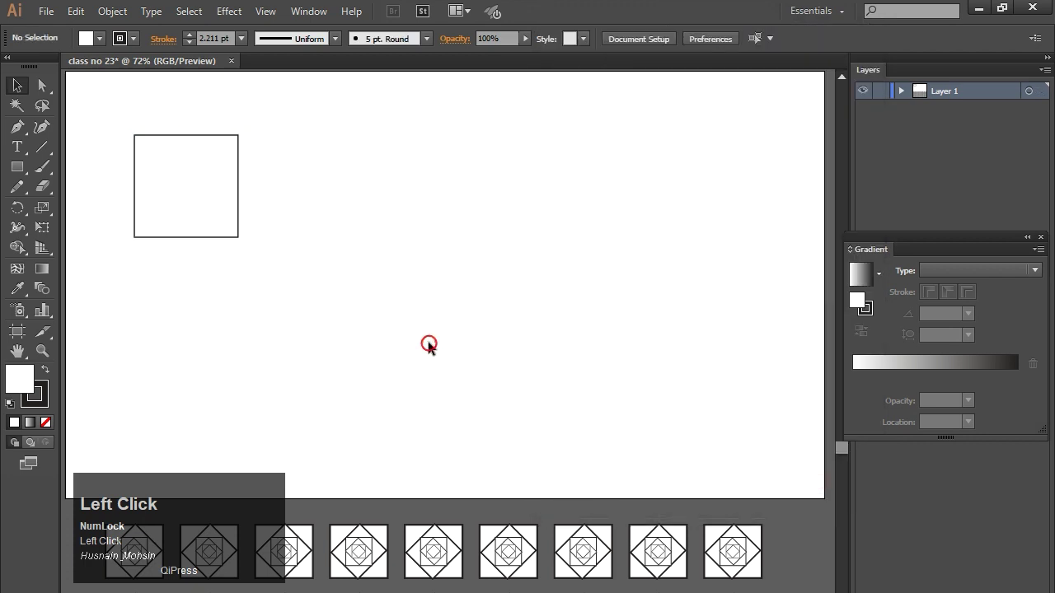
# Delete the rectangle near the artboard's upper-left corner.
pyautogui.click(227, 223)
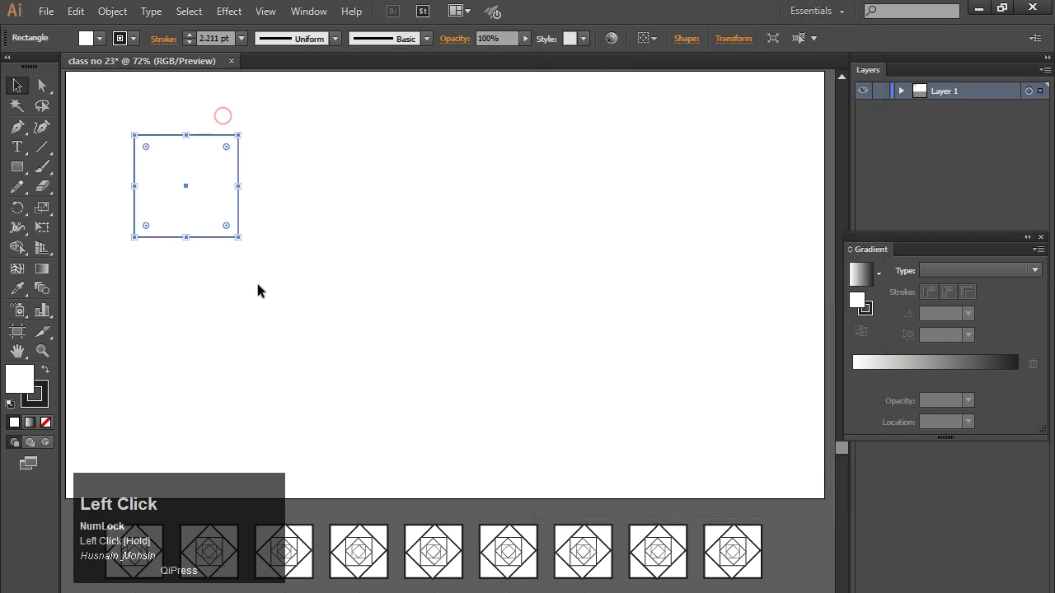
pyautogui.press('Delete')
# Try to move the innermost square of one nested pattern onto the artboard, and undo the move.
pyautogui.moveTo(436, 556); pyautogui.dragTo(483, 191)
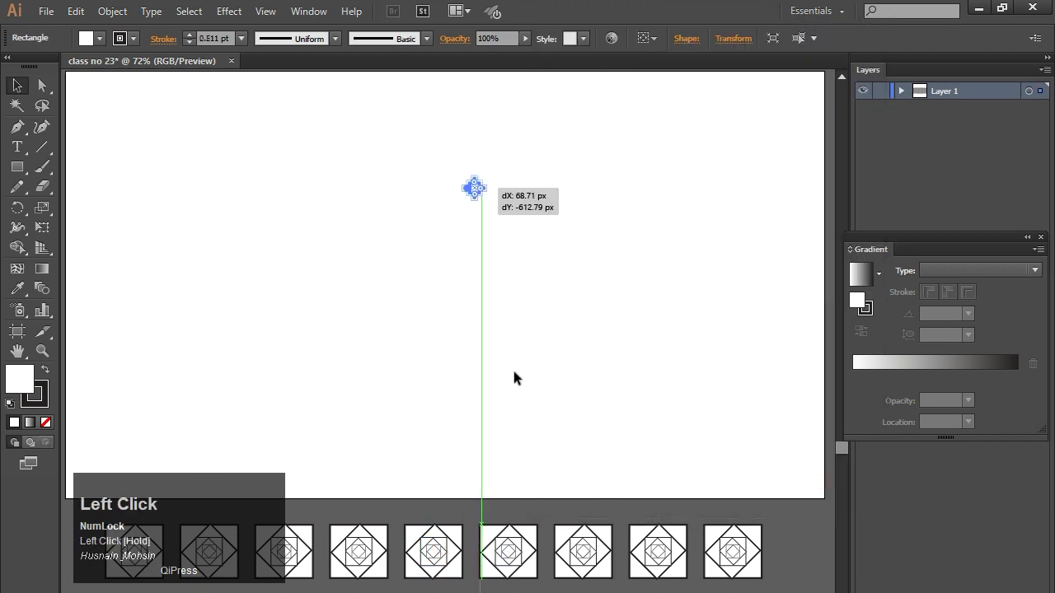
pyautogui.hotkey('ctrl', 'z')
pyautogui.moveTo(793, 520); pyautogui.dragTo(90, 592)
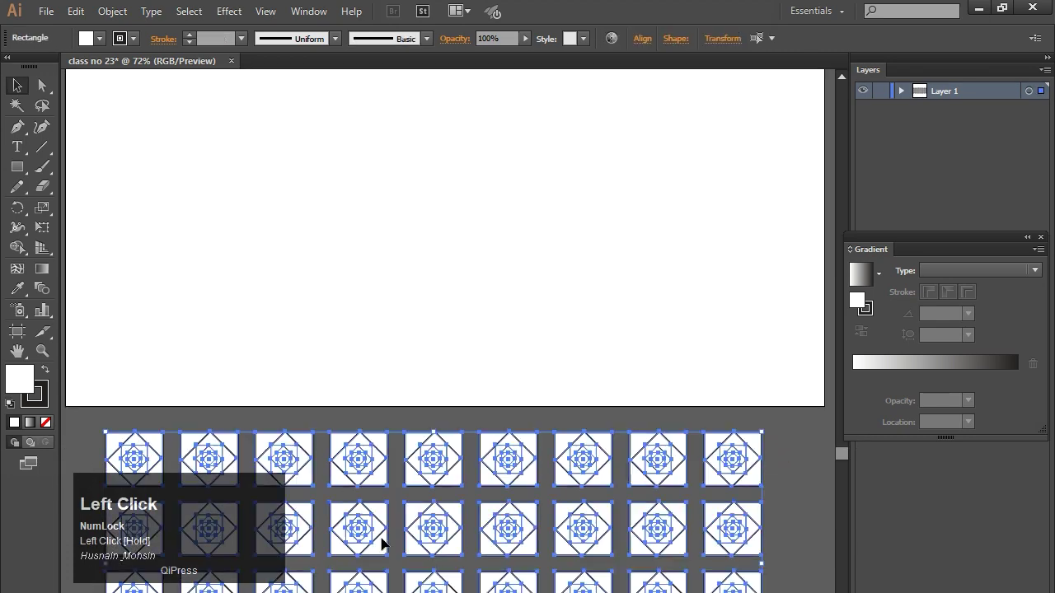
pyautogui.click(403, 286)
# Draw a large circle outward from its center near the middle of the artboard with the Ellipse tool.
pyautogui.press('space')
pyautogui.moveTo(396, 255); pyautogui.dragTo(396, 337)
pyautogui.rightClick(10, 170)
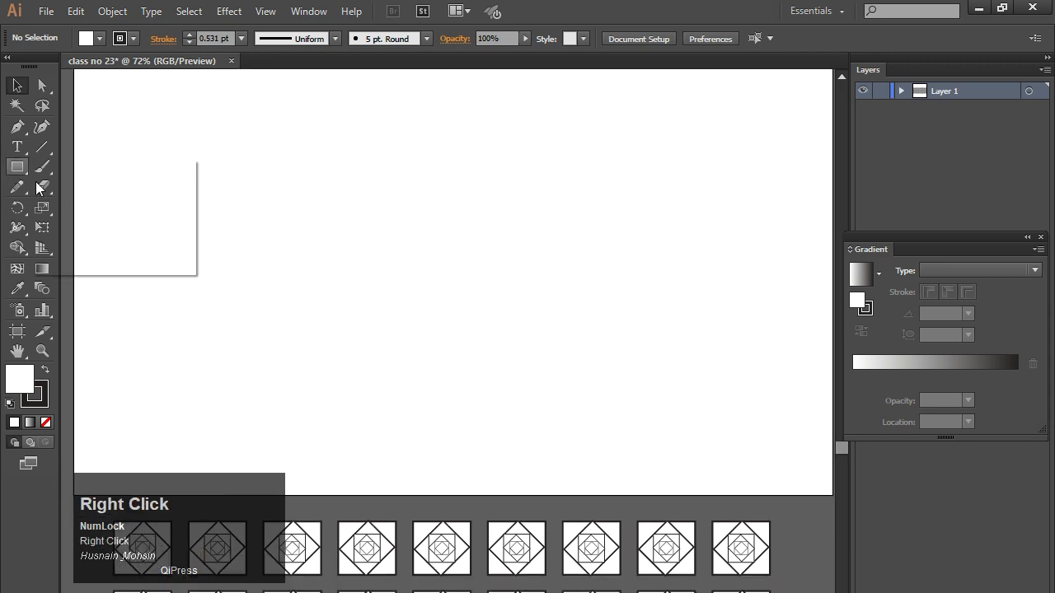
pyautogui.click(103, 205)
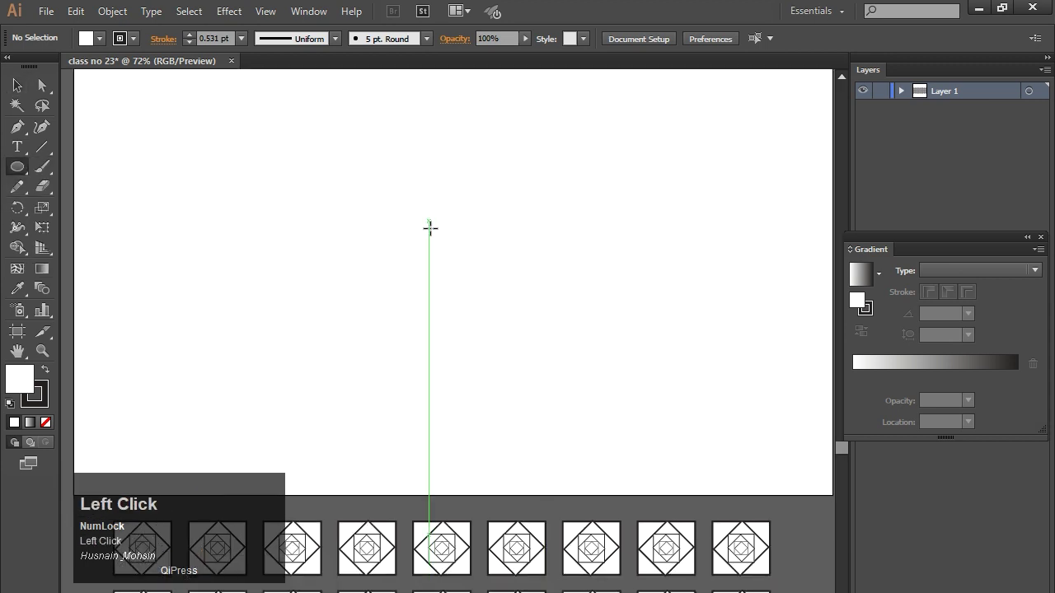
pyautogui.moveTo(435, 247); pyautogui.dragTo(510, 383)
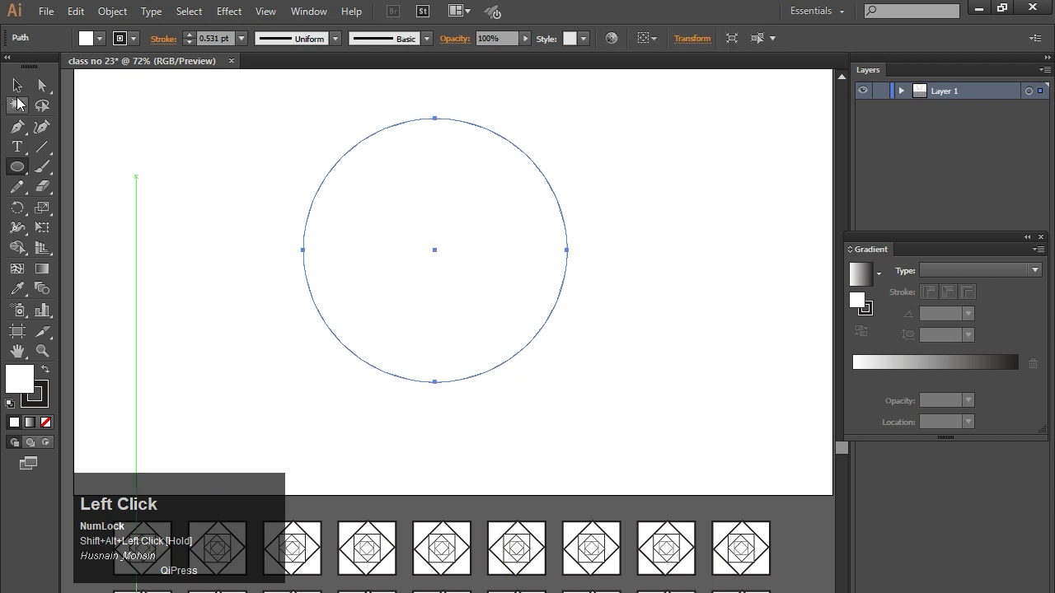
# Reposition the circle by hand so it sits close to the middle of the artboard.
pyautogui.press('v')
pyautogui.moveTo(475, 127); pyautogui.dragTo(489, 147)
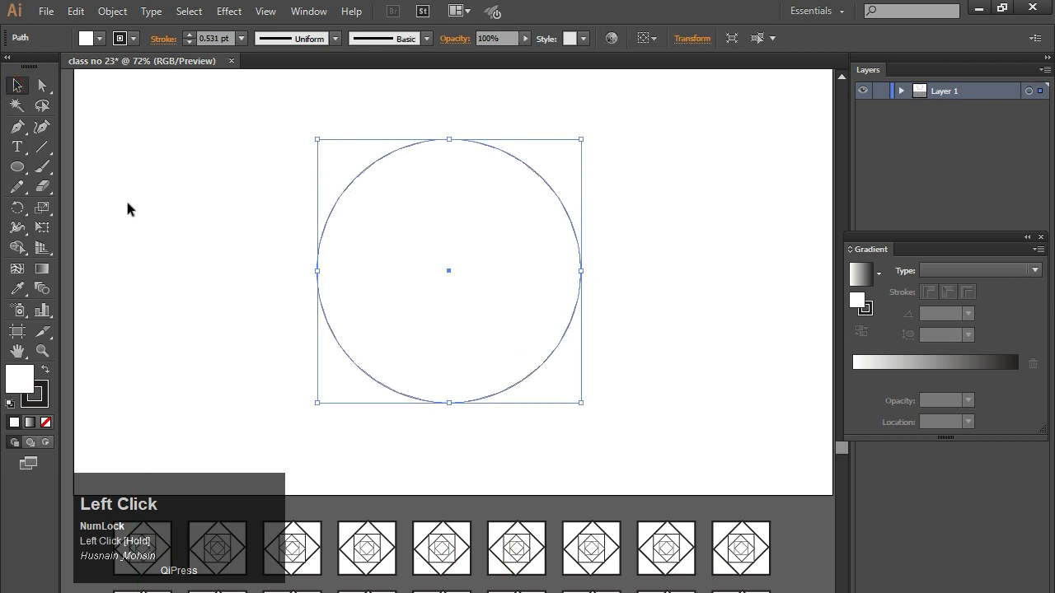
pyautogui.click(226, 208)
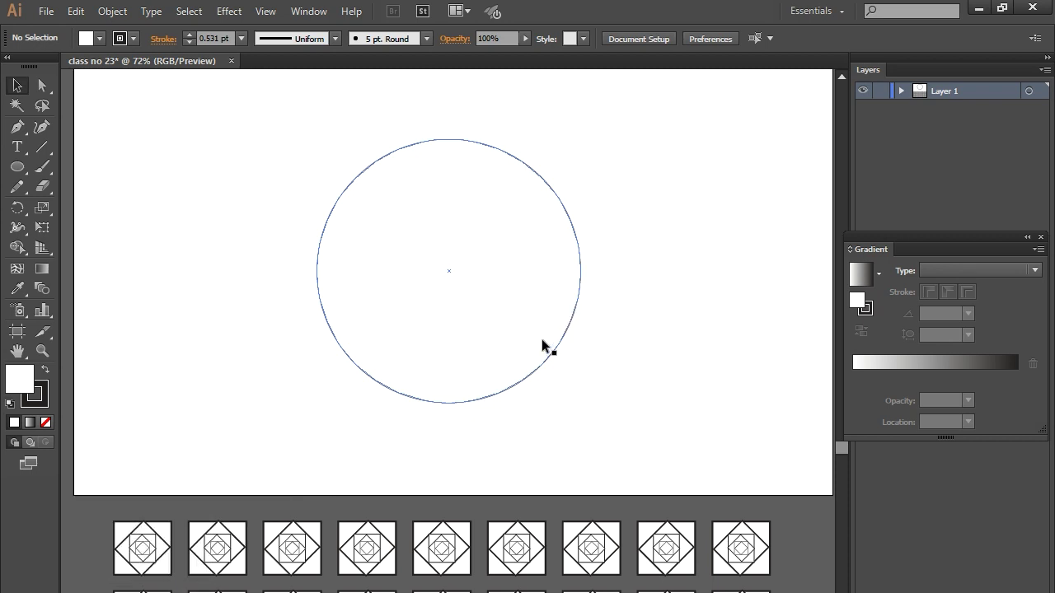
pyautogui.click(220, 162)
pyautogui.moveTo(467, 146)
pyautogui.mouseDown()
pyautogui.moveTo(446, 141)
pyautogui.moveTo(455, 142)
pyautogui.mouseUp()
pyautogui.click(299, 131)
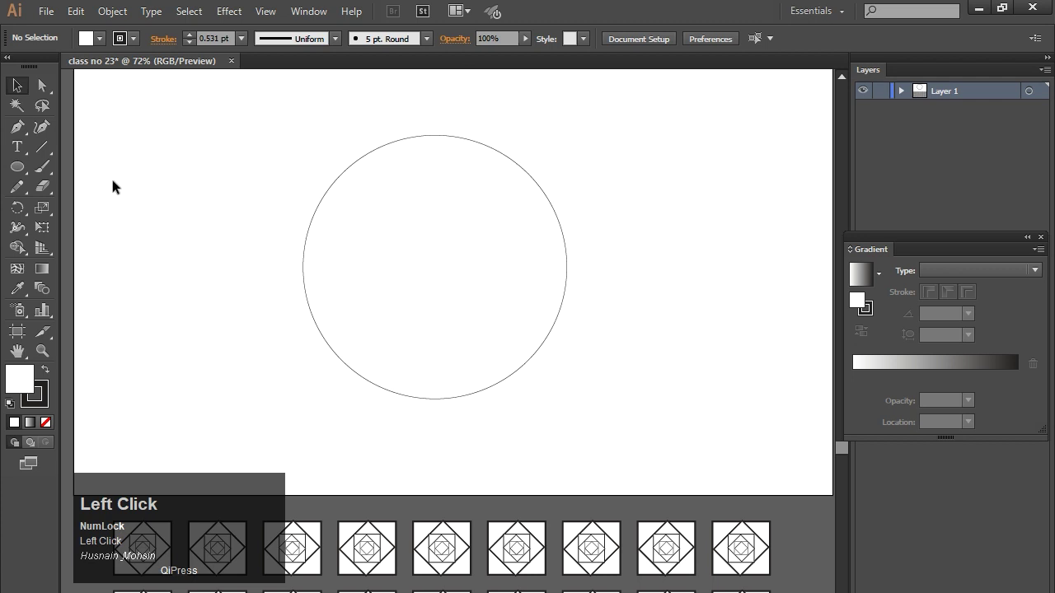
# Show the rulers and place a horizontal and a vertical guide crossing near the circle's center.
pyautogui.hotkey('ctrl', 'r')
pyautogui.moveTo(227, 79); pyautogui.dragTo(259, 272)
pyautogui.moveTo(66, 246); pyautogui.dragTo(441, 273)
# Open the Align panel beside the artboard and try Vertical Distribute Center on the selected circle.
pyautogui.click(402, 231)
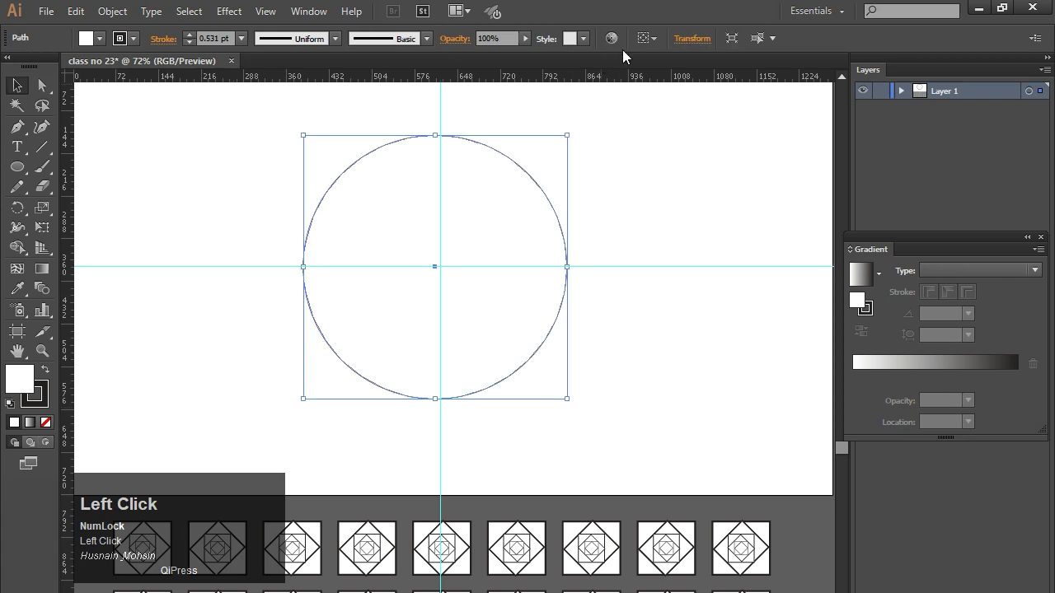
pyautogui.click(298, 11)
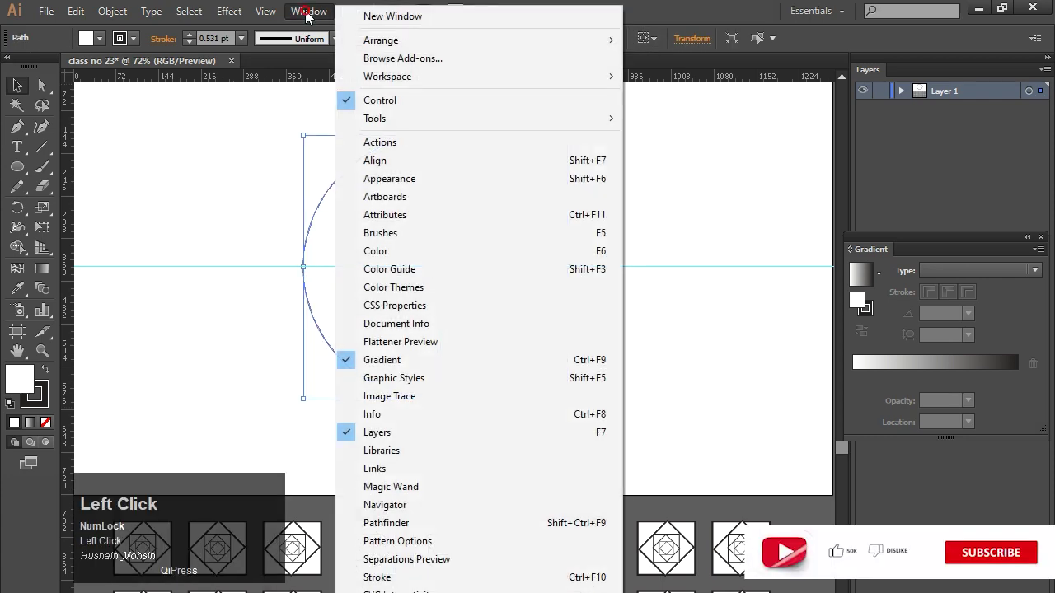
pyautogui.click(379, 160)
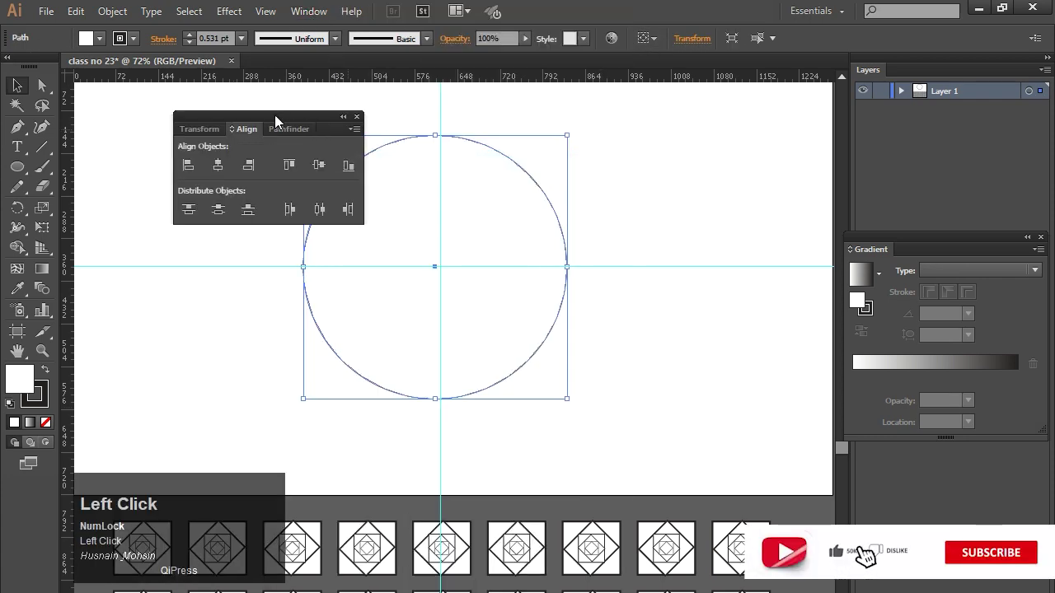
pyautogui.moveTo(275, 115); pyautogui.dragTo(786, 121)
pyautogui.click(730, 215)
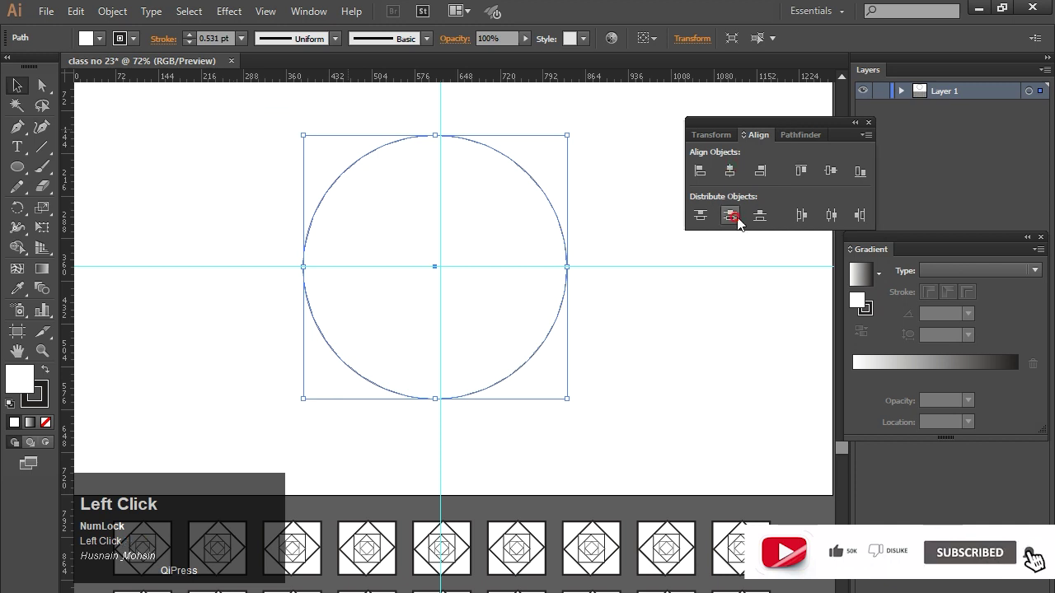
# Try to shift the circle by hand toward the guides, and undo the move.
pyautogui.click(694, 311)
pyautogui.moveTo(453, 298); pyautogui.dragTo(429, 310)
pyautogui.hotkey('ctrl', 'z')
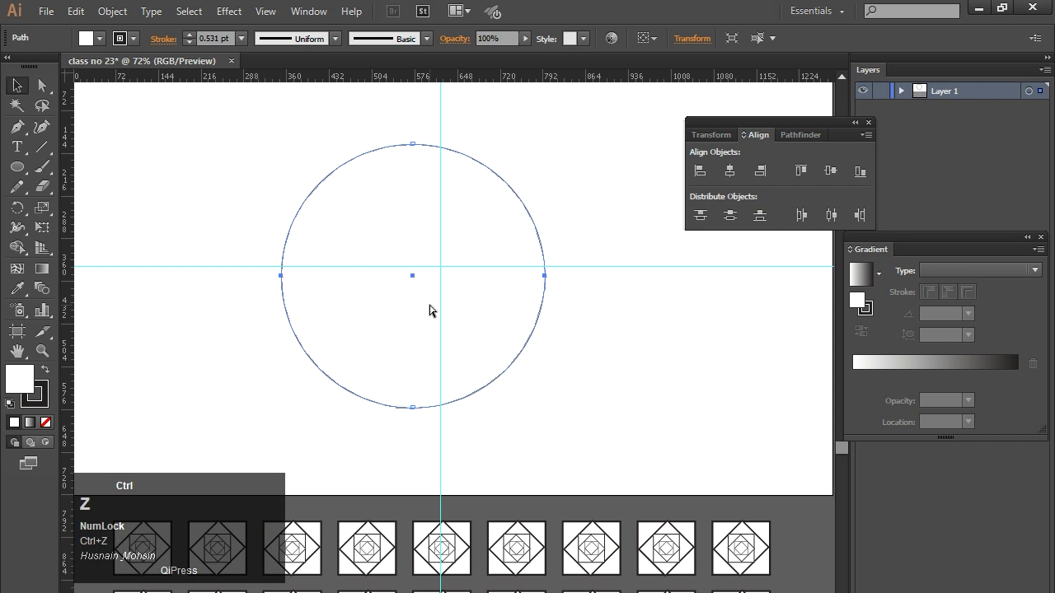
# Nudge the circle right until its center lies on the vertical guide.
pyautogui.press('Right')
pyautogui.press('Right')
pyautogui.press('Right')
pyautogui.press('Right')
pyautogui.press('Right')
pyautogui.press('Right')
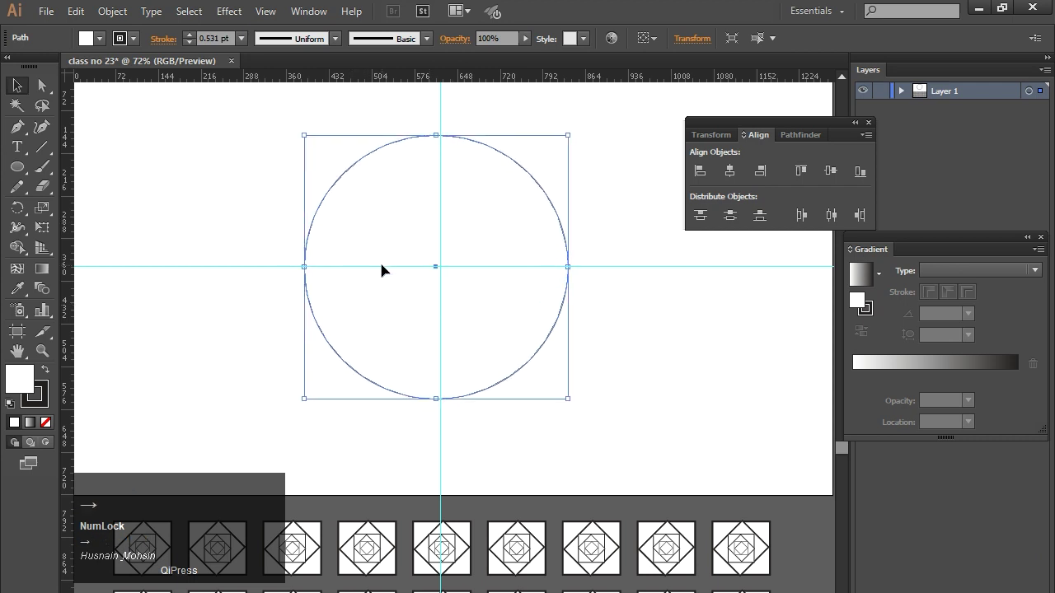
pyautogui.click(267, 215)
# Try a freehand move of the centered circle, undo it and deselect the circle.
pyautogui.moveTo(390, 213); pyautogui.dragTo(501, 358)
pyautogui.hotkey('ctrl', 'z')
pyautogui.click(265, 178)
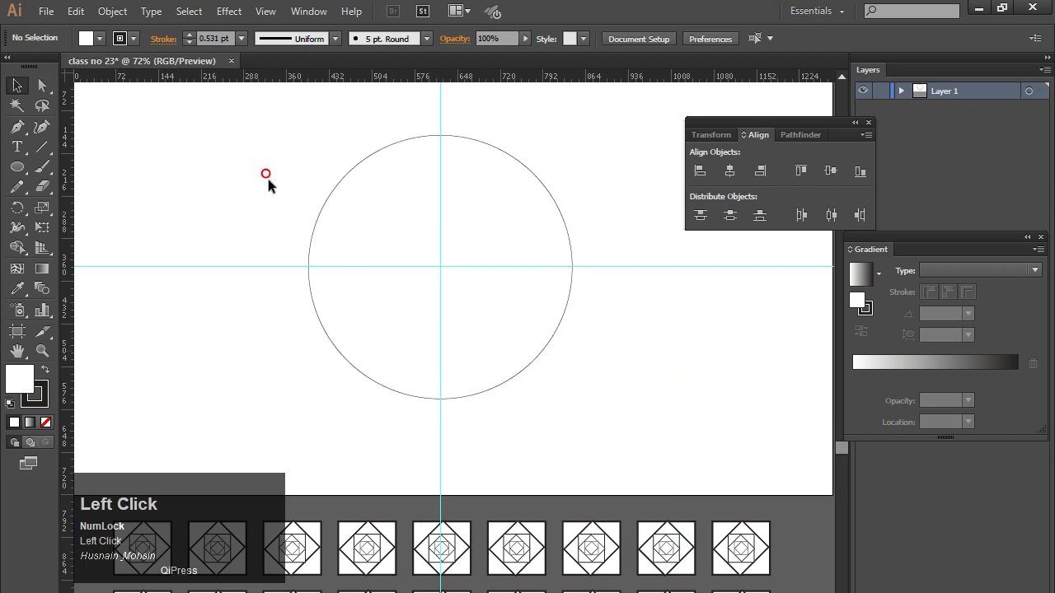
# Set the circle's stroke weight to 1 pt and deselect it.
pyautogui.moveTo(483, 112); pyautogui.dragTo(478, 206)
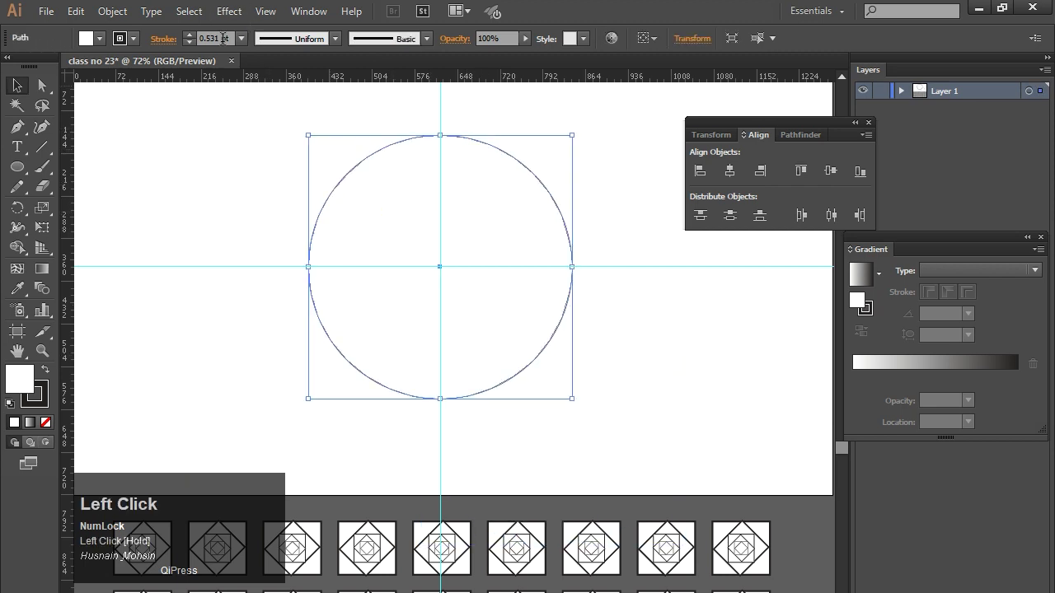
pyautogui.click(242, 38)
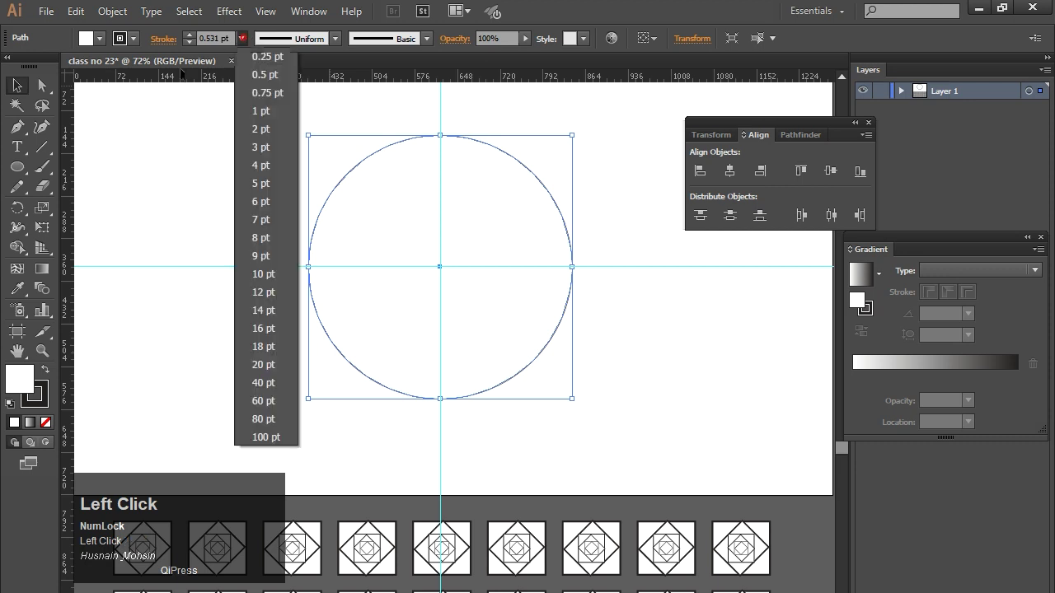
pyautogui.click(263, 116)
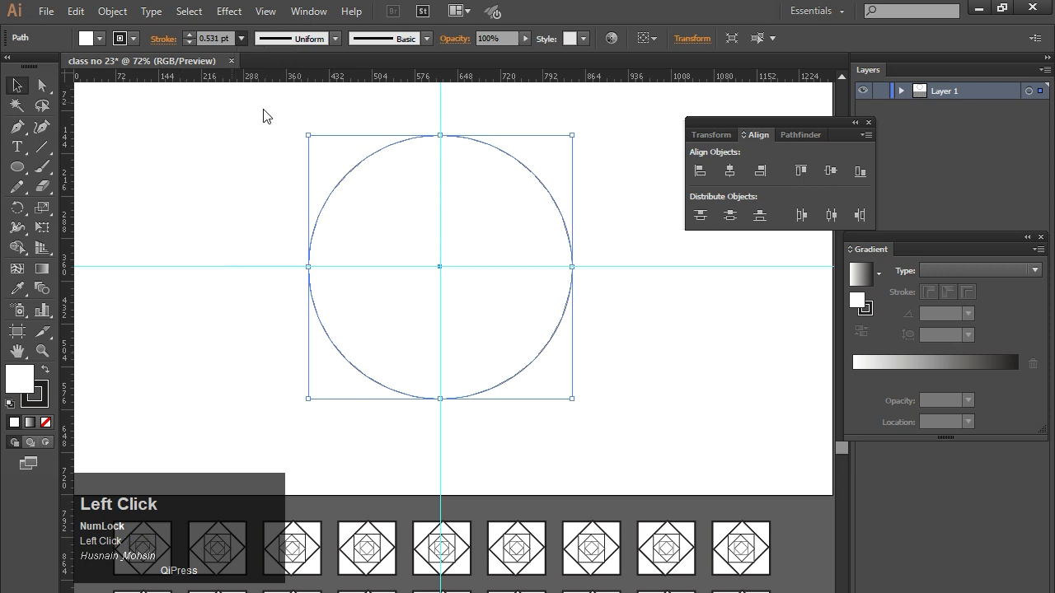
pyautogui.click(189, 125)
# Move the Align panel clear of the artboard and add the text "12" to the left of the circle.
pyautogui.moveTo(762, 122)
pyautogui.mouseDown()
pyautogui.moveTo(959, 151)
pyautogui.moveTo(934, 141)
pyautogui.mouseUp()
pyautogui.click(17, 147)
pyautogui.click(188, 183)
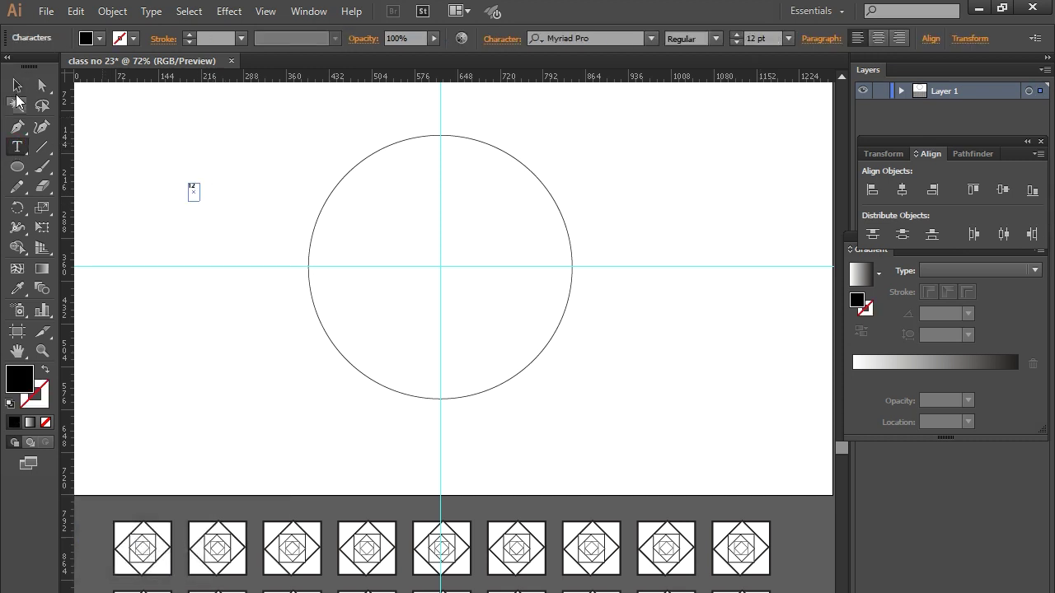
# Set the font of the "12" text to Helvetica Now Display Extra Bold and deselect it.
pyautogui.click(17, 85)
pyautogui.click(574, 39)
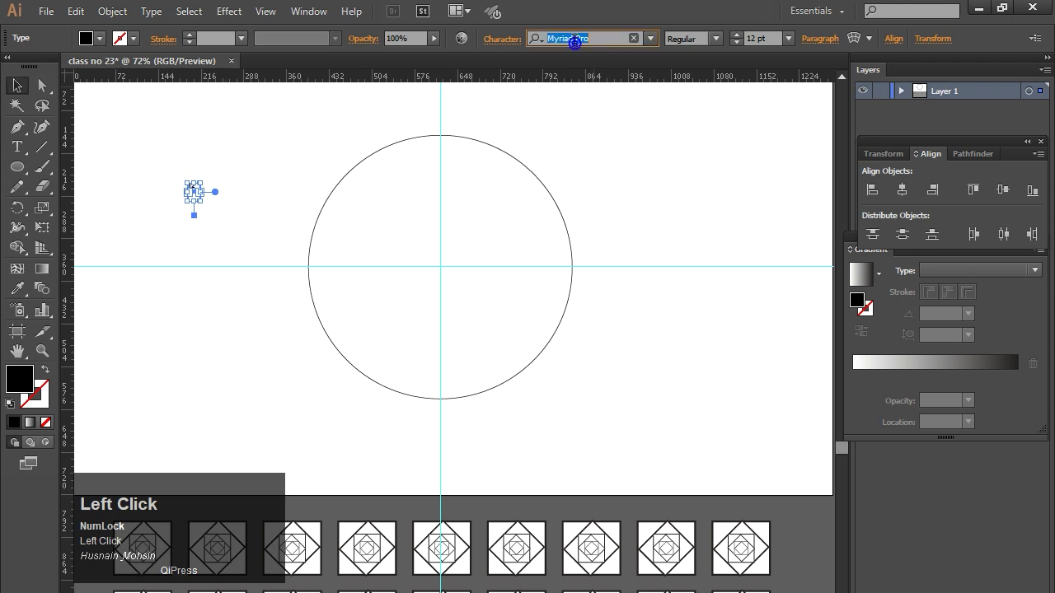
pyautogui.write('h')
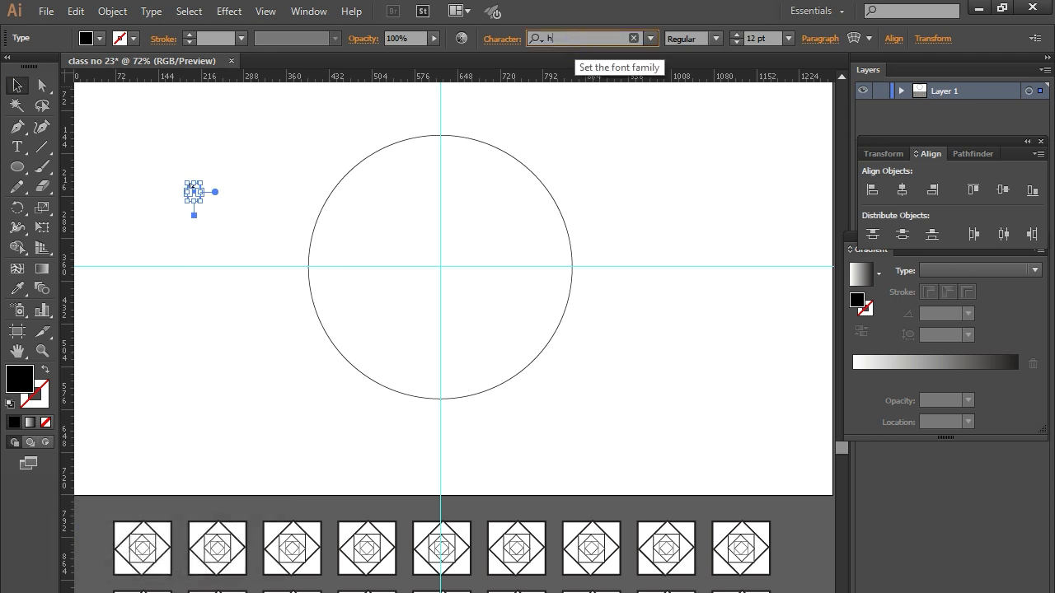
pyautogui.write('el')
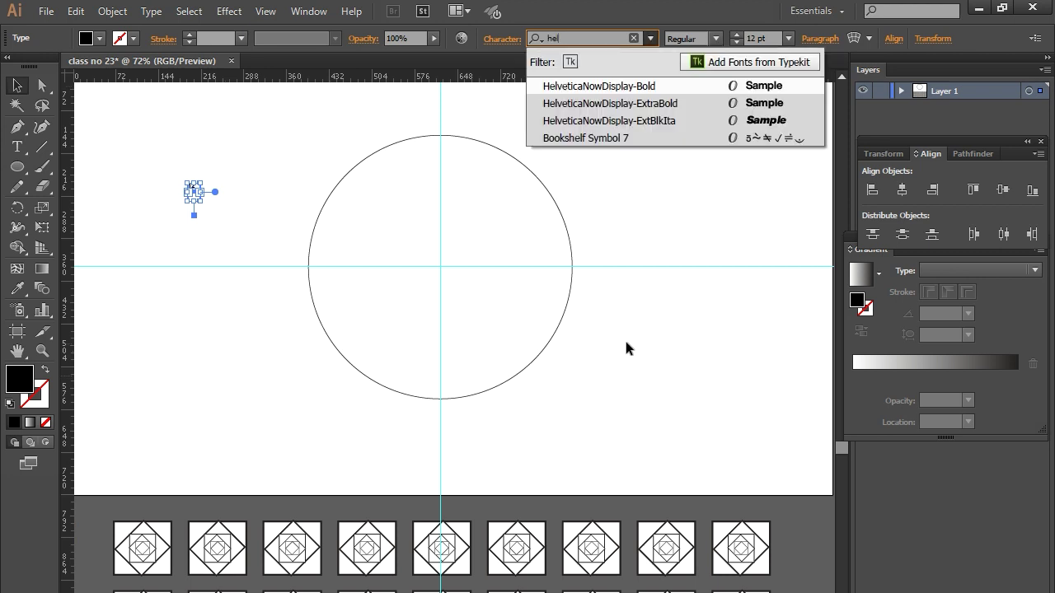
pyautogui.click(608, 108)
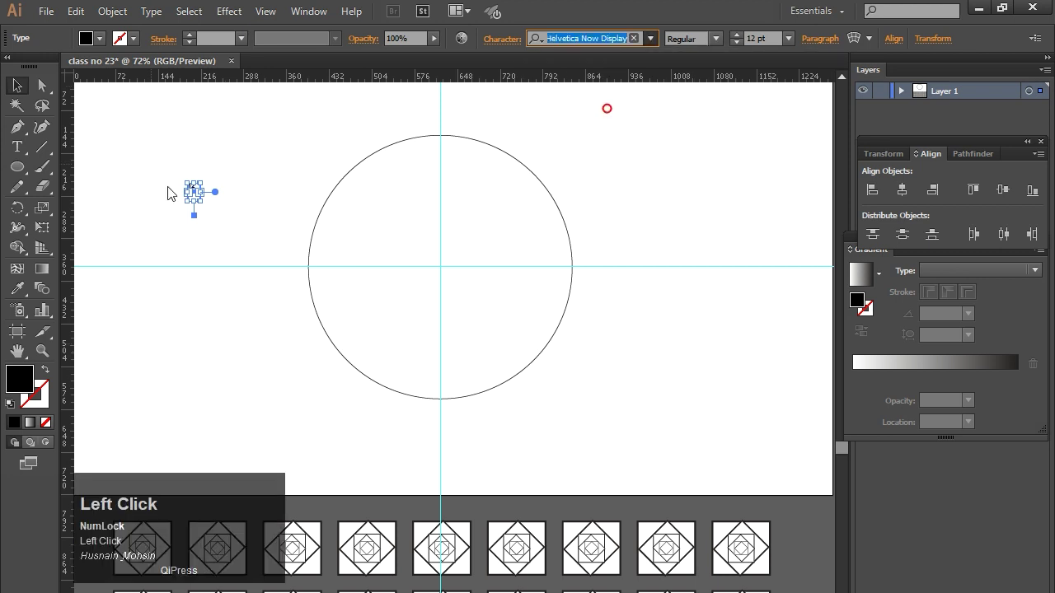
pyautogui.click(124, 159)
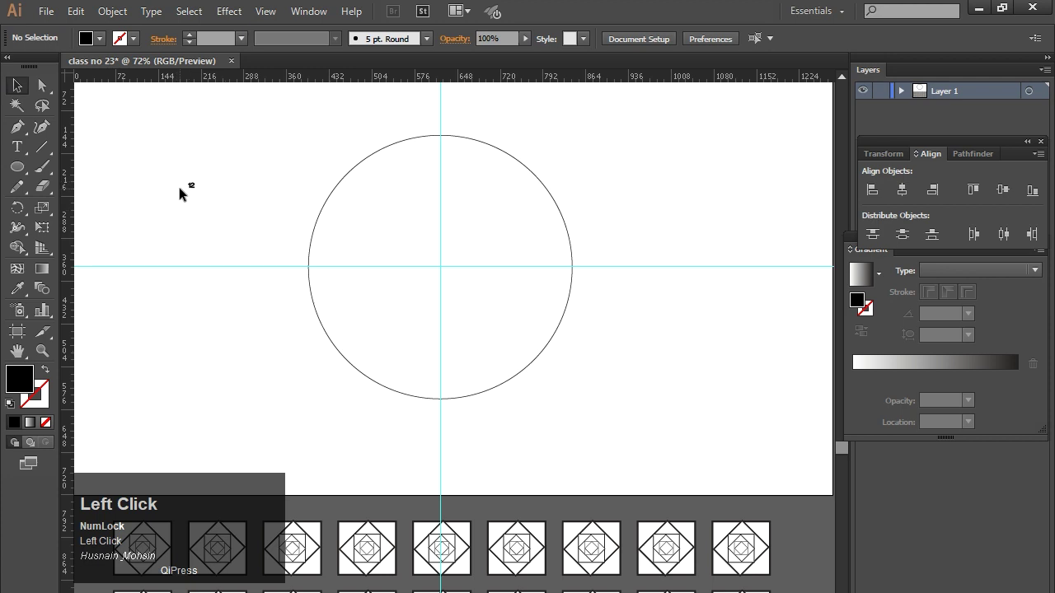
# Delete the small "12" text box and add "12" again as point text to the left of the circle.
pyautogui.click(197, 201)
pyautogui.moveTo(202, 204); pyautogui.dragTo(231, 236)
pyautogui.click(128, 174)
pyautogui.moveTo(141, 118); pyautogui.dragTo(196, 210)
pyautogui.press('Delete')
pyautogui.click(16, 146)
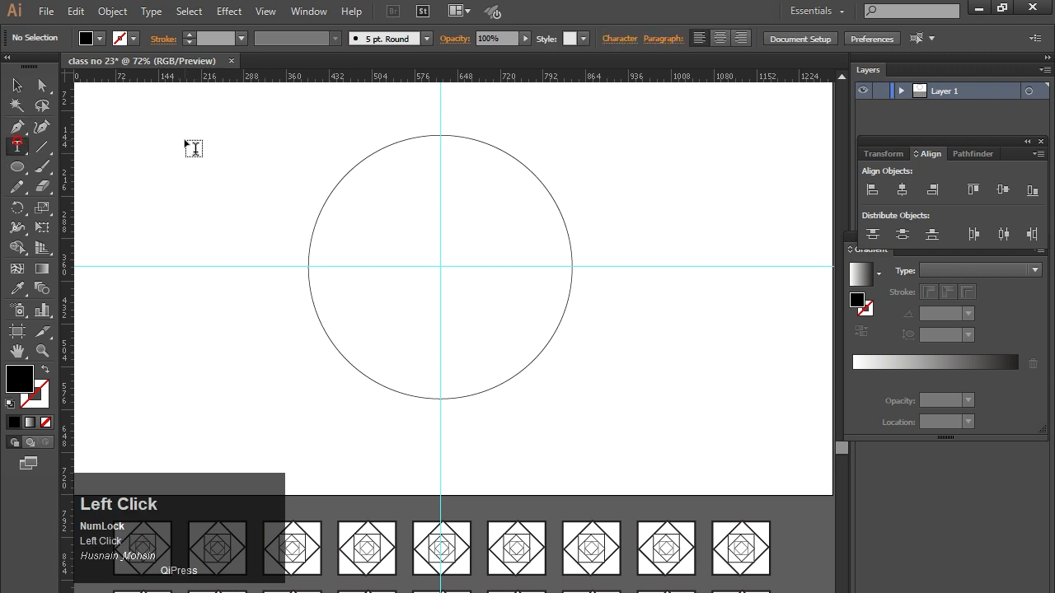
pyautogui.click(186, 141)
pyautogui.click(17, 85)
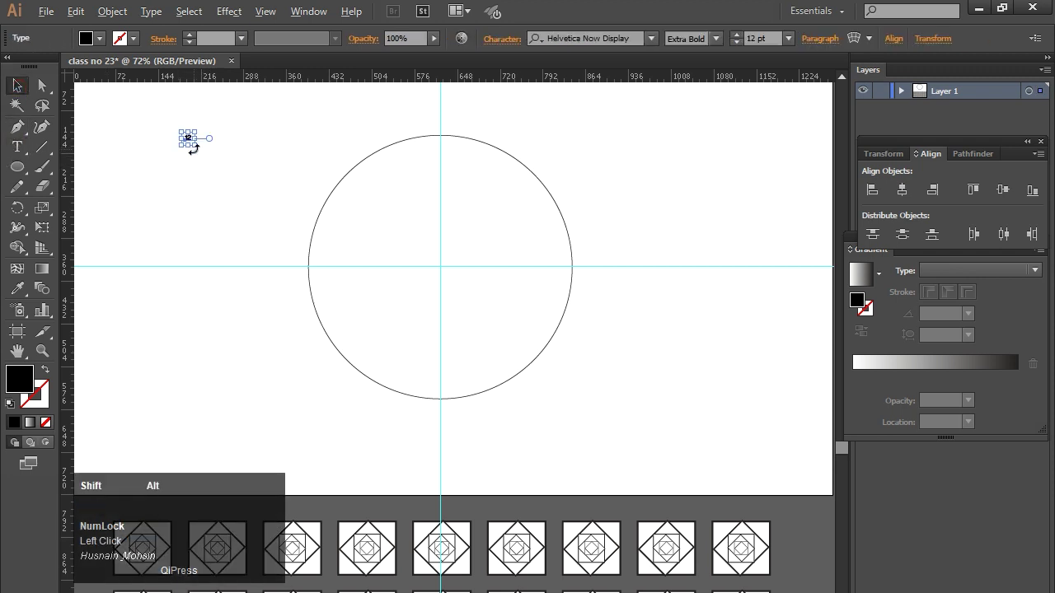
# Enlarge the "12" to about 42.6 pt and place it just inside the top of the circle.
pyautogui.moveTo(189, 142); pyautogui.dragTo(203, 180)
pyautogui.click(204, 179)
pyautogui.moveTo(204, 136); pyautogui.dragTo(450, 146)
pyautogui.click(450, 187)
# Fine-tune the "12" by shifting it slightly right so it sits centered on the vertical guide.
pyautogui.press('z')
pyautogui.moveTo(401, 116); pyautogui.dragTo(496, 185)
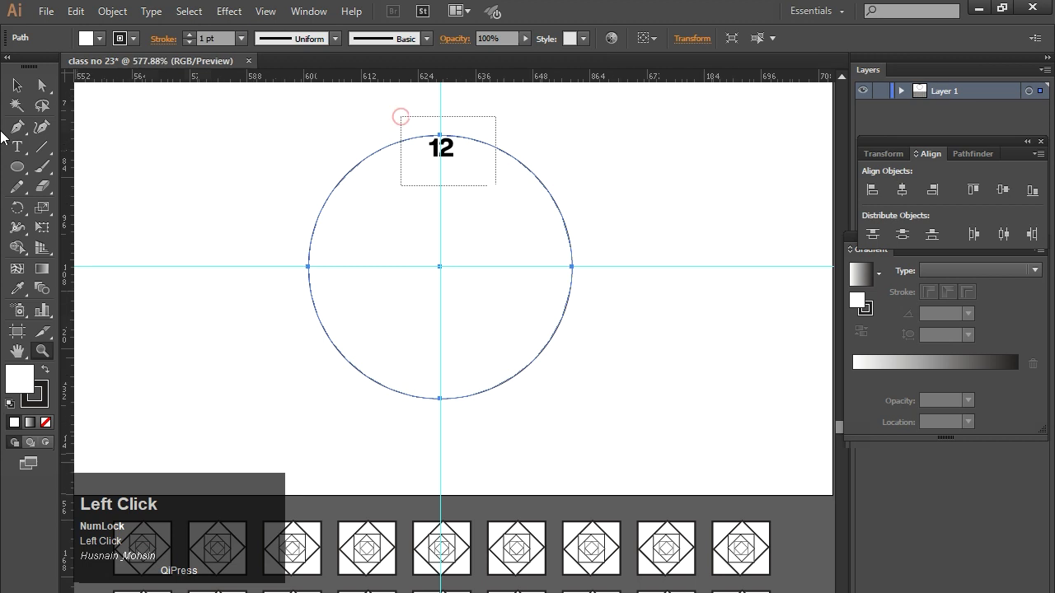
pyautogui.click(16, 85)
pyautogui.moveTo(502, 377); pyautogui.dragTo(534, 290)
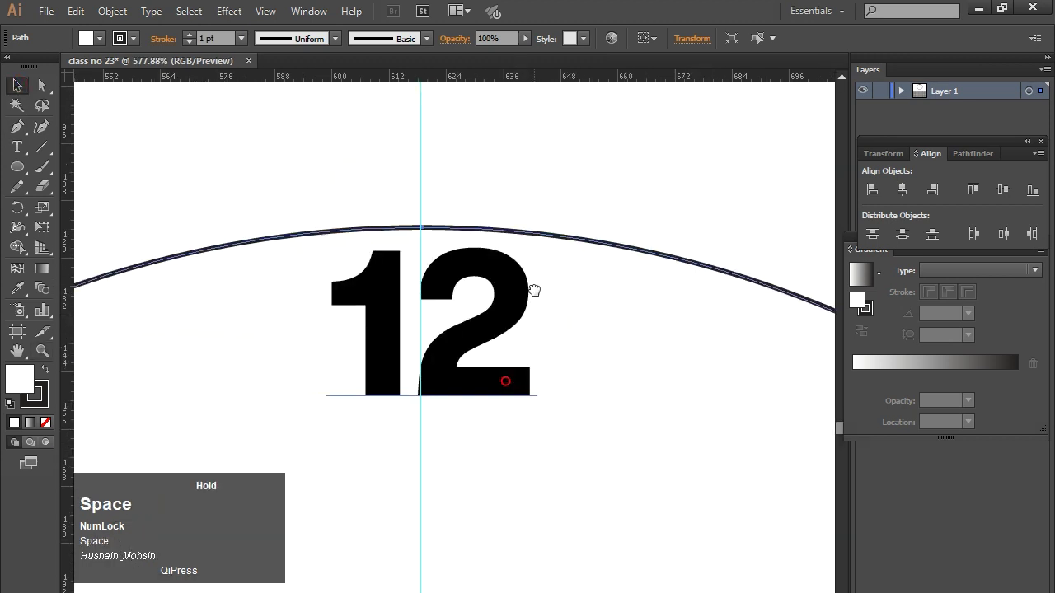
pyautogui.moveTo(447, 272); pyautogui.dragTo(456, 274)
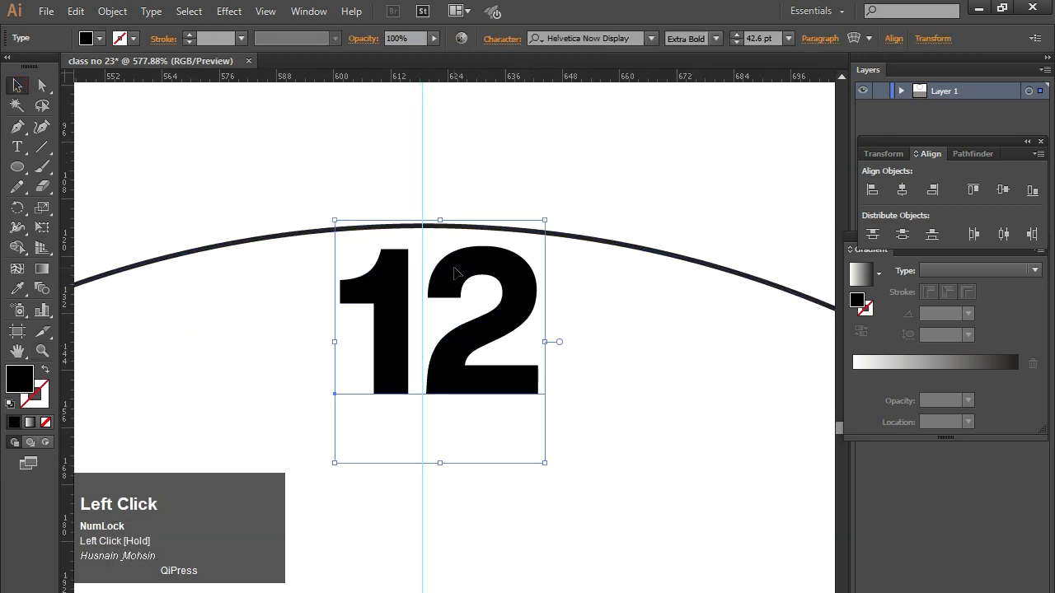
# Rotate a copy of the "12" by 30° counterclockwise around the circle's center, with preview on.
pyautogui.hotkey('ctrl', '0')
pyautogui.moveTo(483, 381); pyautogui.dragTo(483, 245)
pyautogui.click(453, 166)
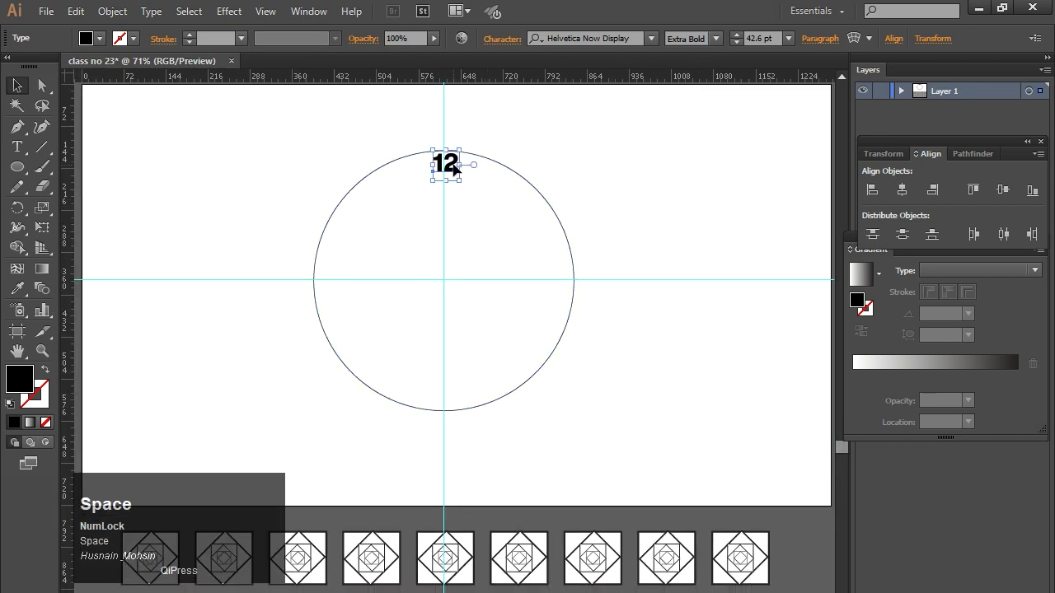
pyautogui.rightClick(17, 208)
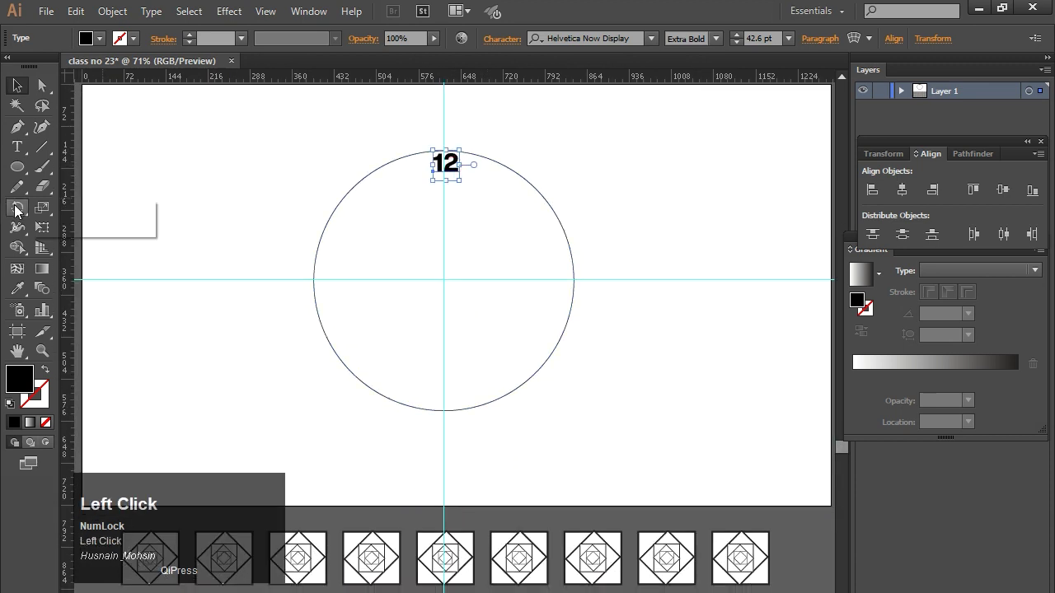
pyautogui.click(99, 209)
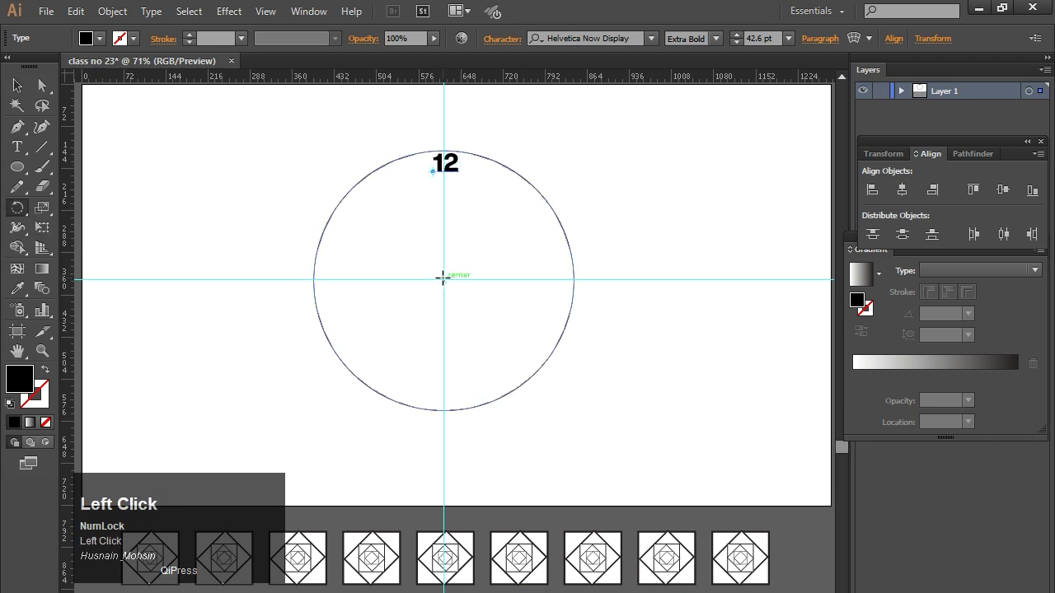
pyautogui.press('alt')
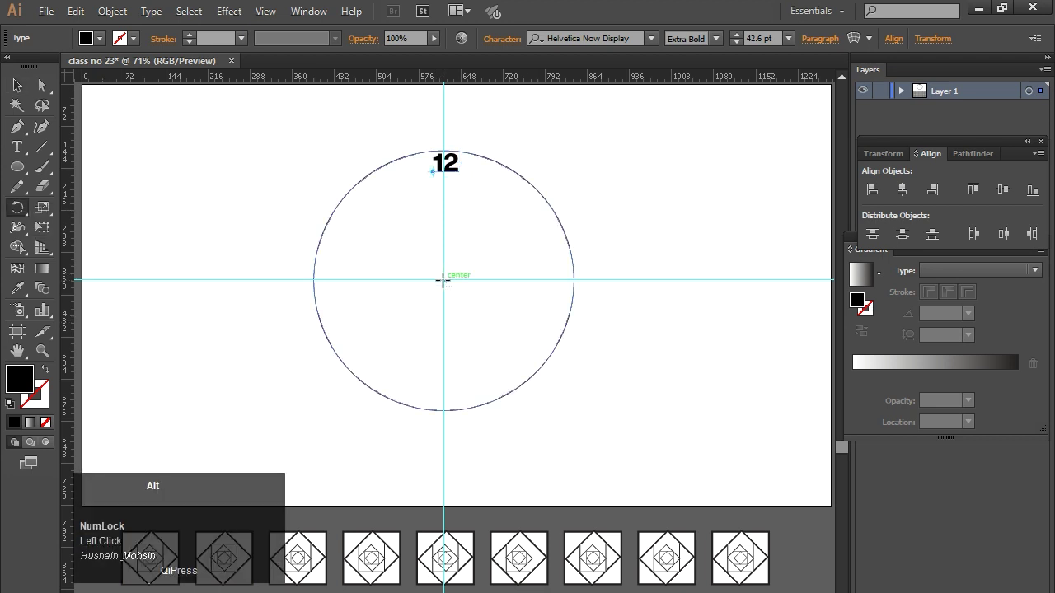
pyautogui.keyDown('alt'); pyautogui.click(443, 280); pyautogui.keyUp('alt')
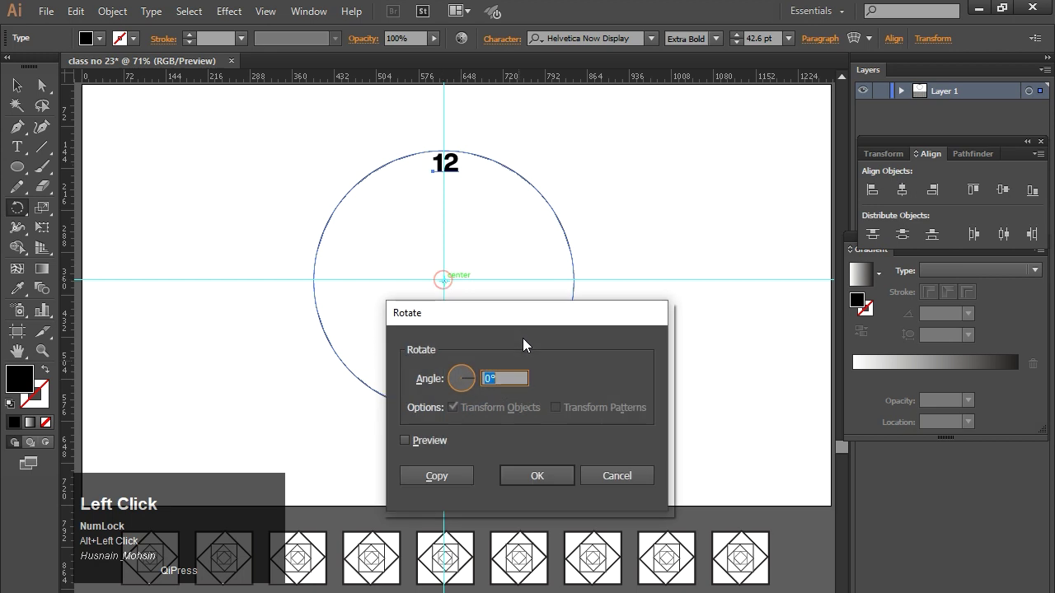
pyautogui.moveTo(521, 314); pyautogui.dragTo(625, 182)
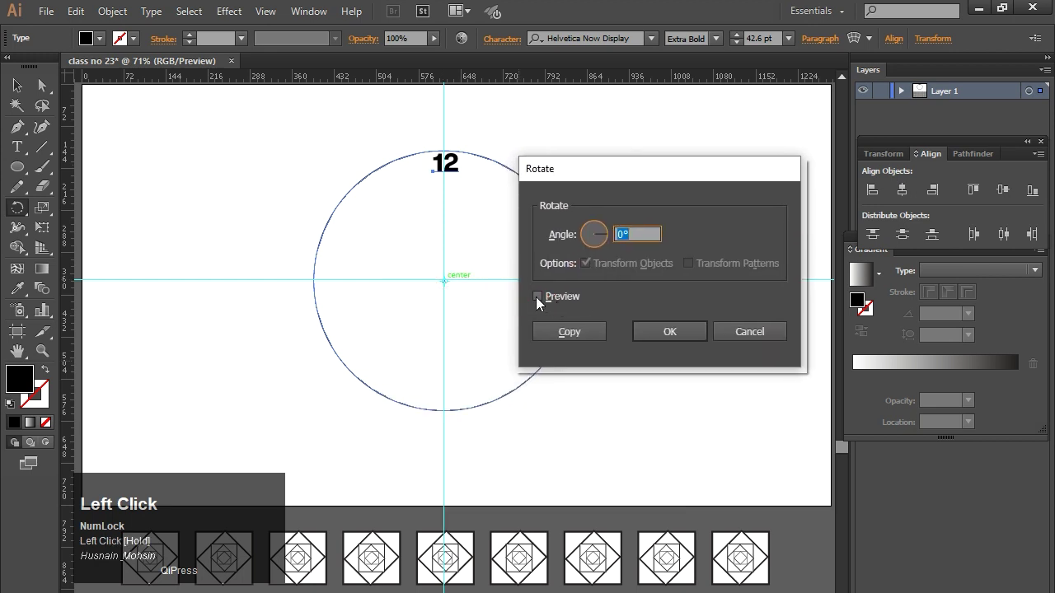
pyautogui.click(537, 297)
pyautogui.click(603, 235)
pyautogui.click(581, 331)
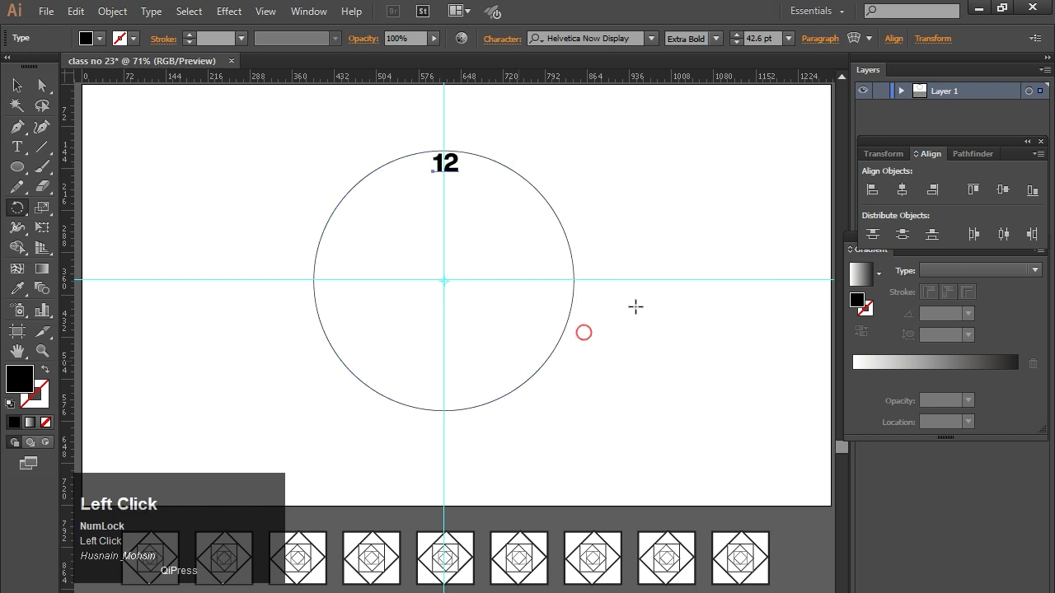
# Repeat the rotated copy until twelve evenly spaced "12" numerals ring the circle, and deselect.
pyautogui.hotkey('ctrl', 'd')
pyautogui.hotkey('ctrl', 'd')
pyautogui.hotkey('ctrl', 'd')
pyautogui.hotkey('ctrl', 'd')
pyautogui.hotkey('ctrl', 'd')
pyautogui.hotkey('ctrl', 'd')
pyautogui.hotkey('ctrl', 'd')
pyautogui.hotkey('ctrl', 'd')
pyautogui.hotkey('ctrl', 'd')
pyautogui.hotkey('ctrl', 'd')
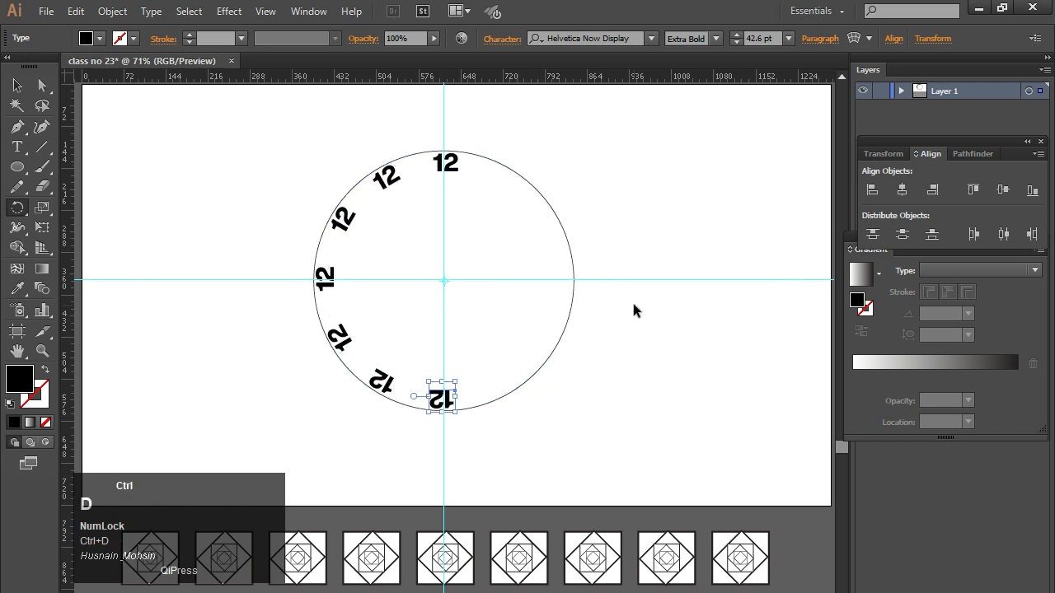
pyautogui.hotkey('ctrl', 'd')
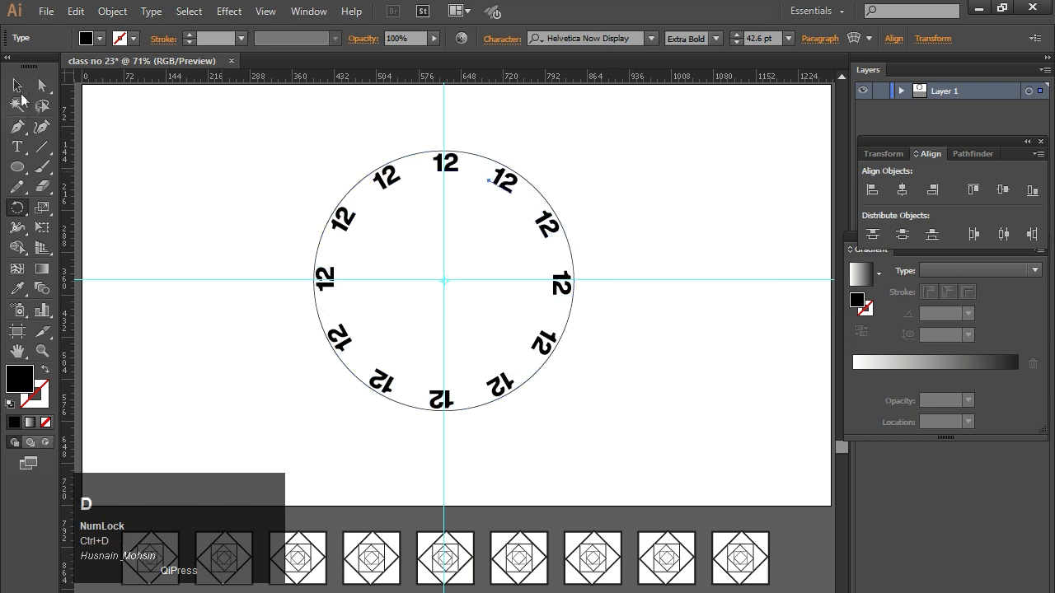
pyautogui.click(17, 85)
pyautogui.click(133, 130)
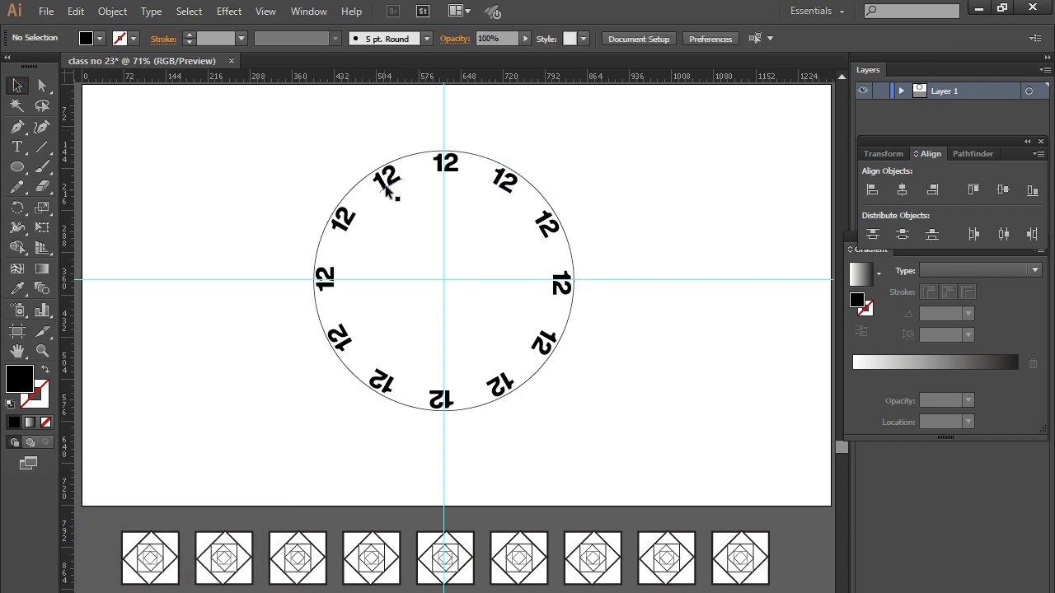
# Select all twelve "12" numerals, leaving the circle out of the selection.
pyautogui.click(389, 175)
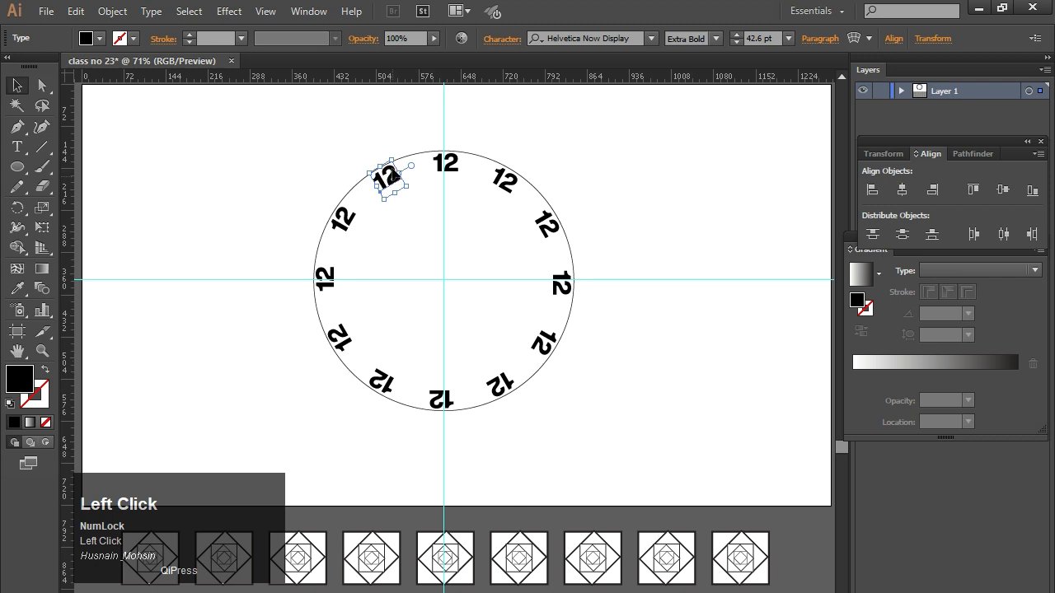
pyautogui.click(251, 181)
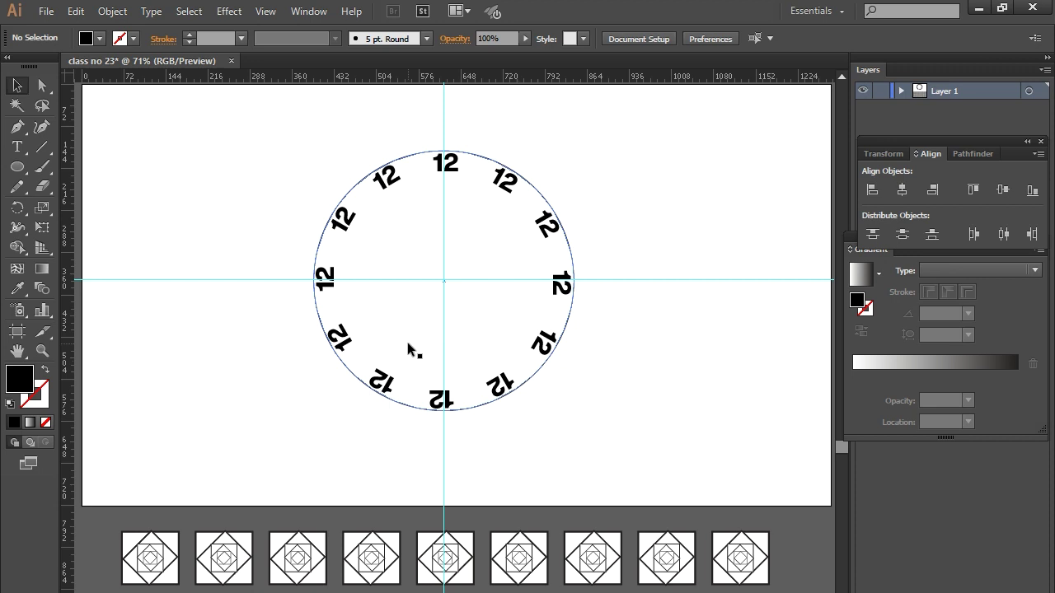
pyautogui.moveTo(230, 122); pyautogui.dragTo(621, 461)
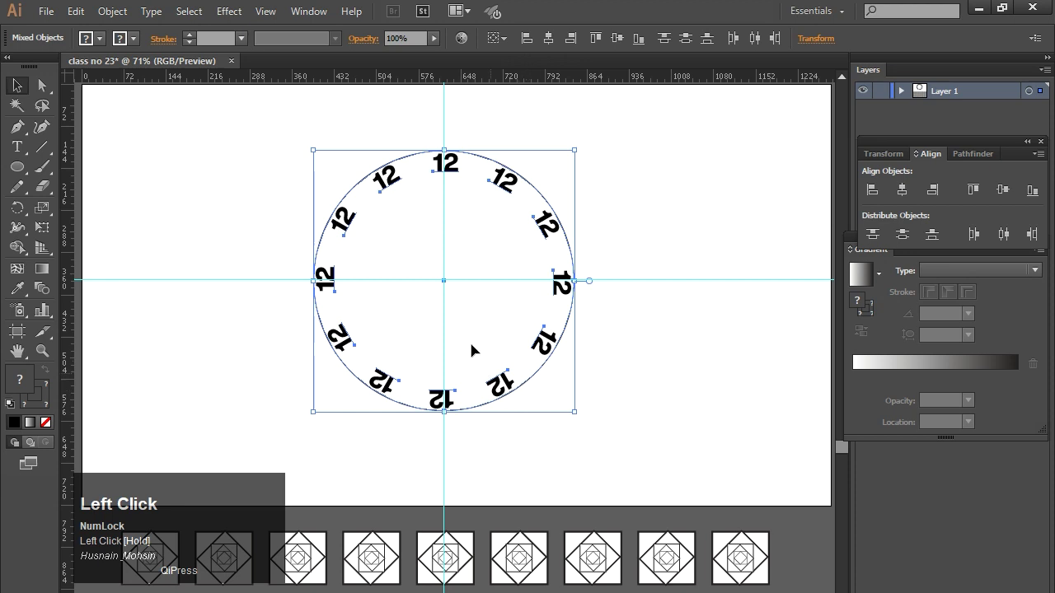
pyautogui.press('shift')
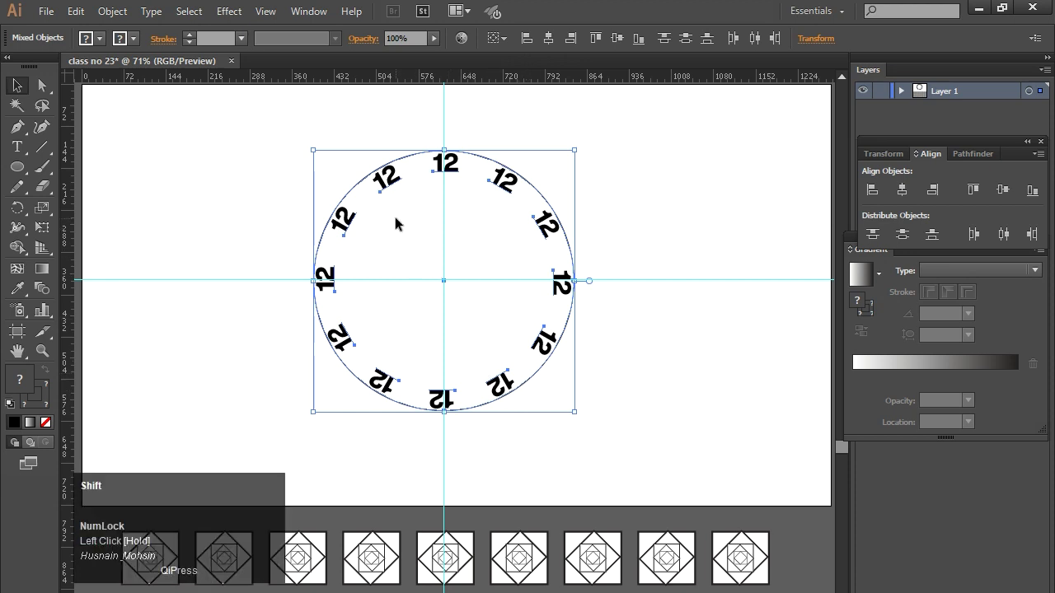
pyautogui.keyDown('shift'); pyautogui.click(352, 191); pyautogui.keyUp('shift')
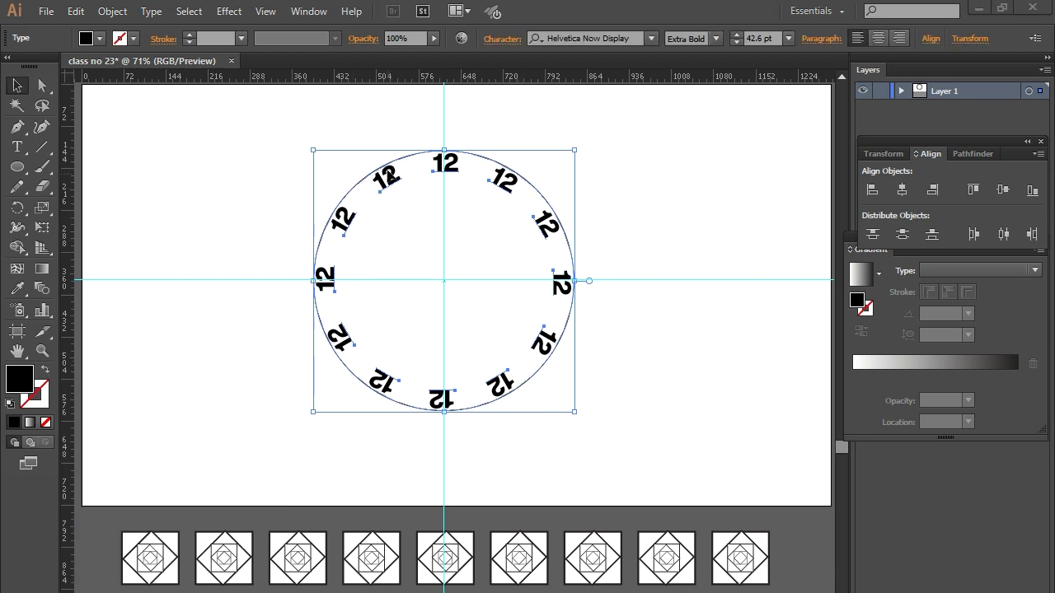
pyautogui.click(452, 170)
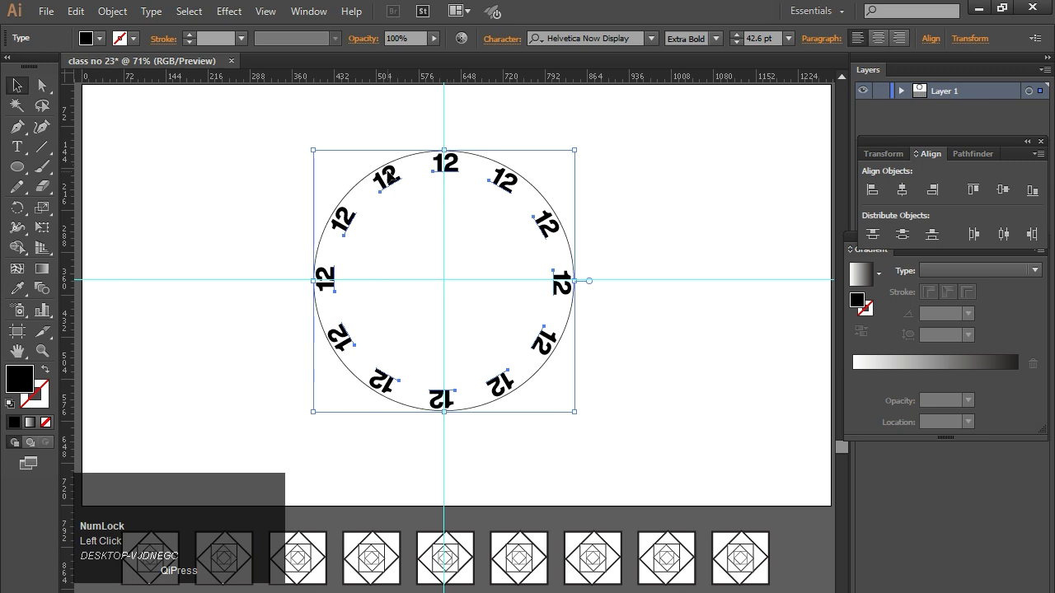
# Try rotating every selected numeral by -30° with Transform Each, including the top one, and undo it.
pyautogui.rightClick(394, 176)
pyautogui.click(459, 309)
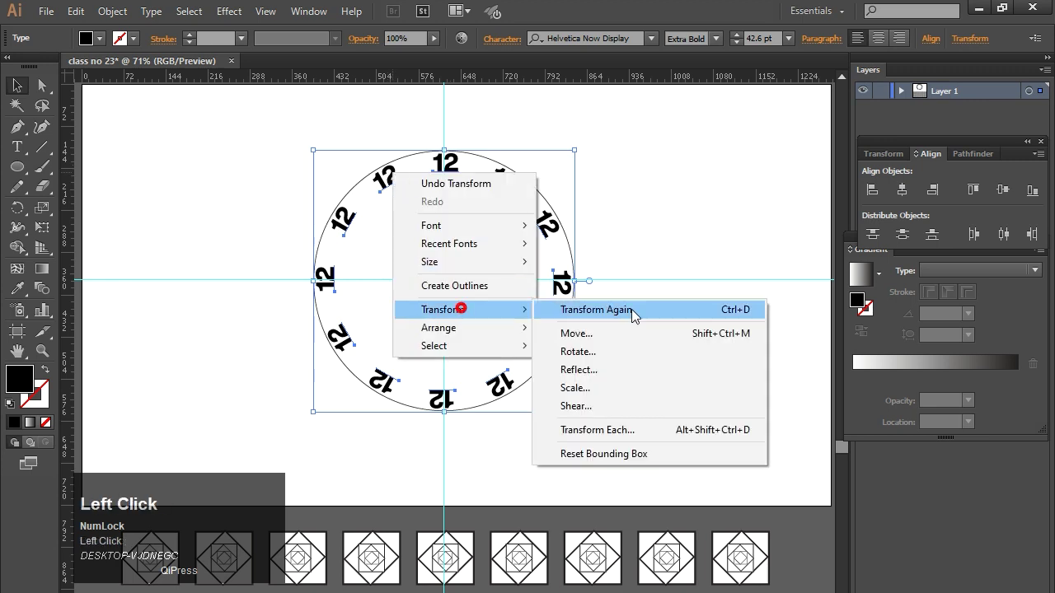
pyautogui.click(617, 431)
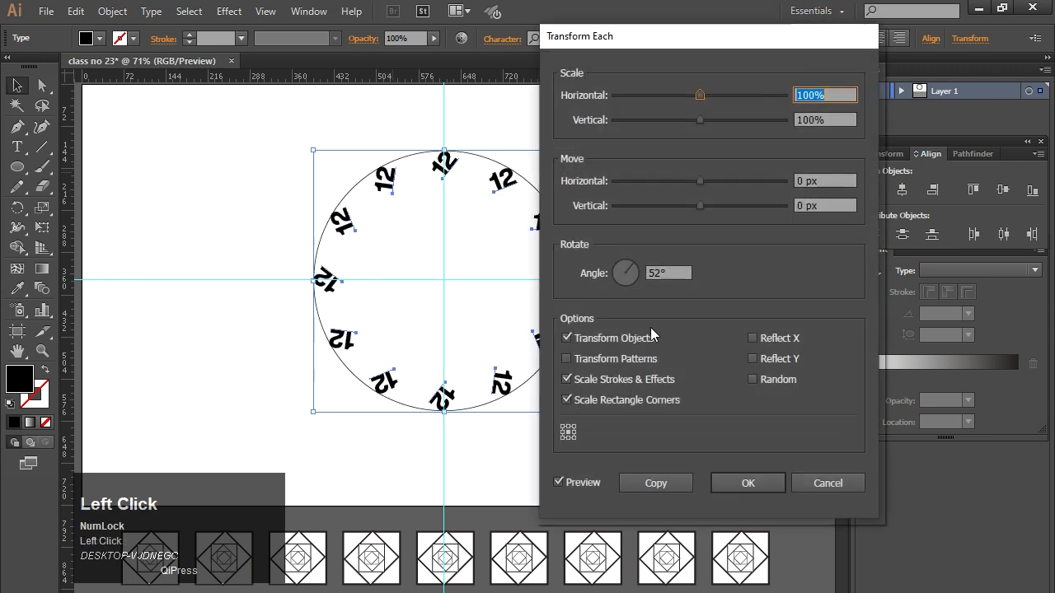
pyautogui.moveTo(644, 41); pyautogui.dragTo(677, 33)
pyautogui.click(695, 265)
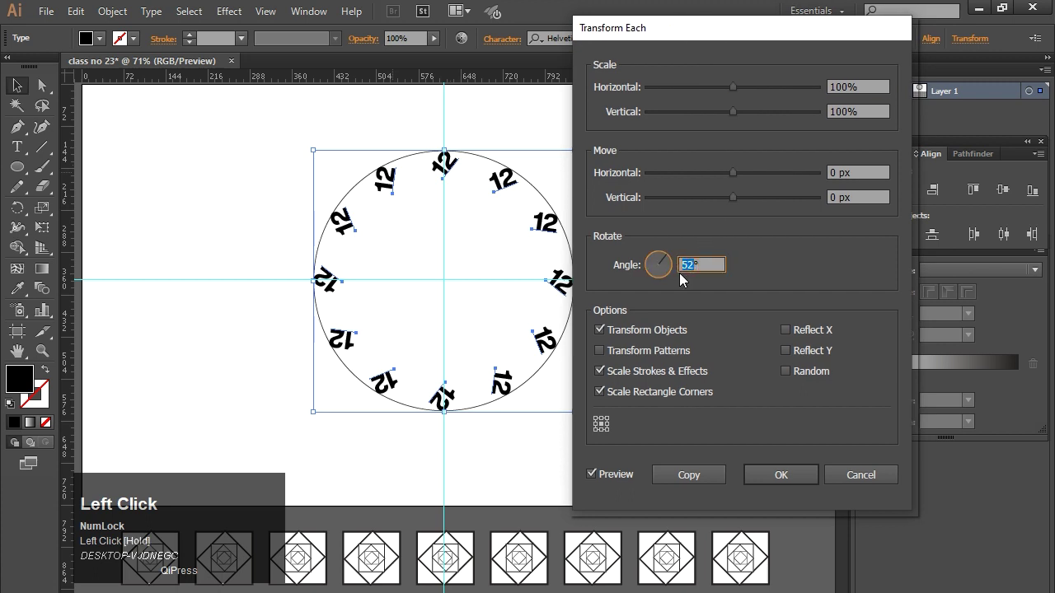
pyautogui.write('-30')
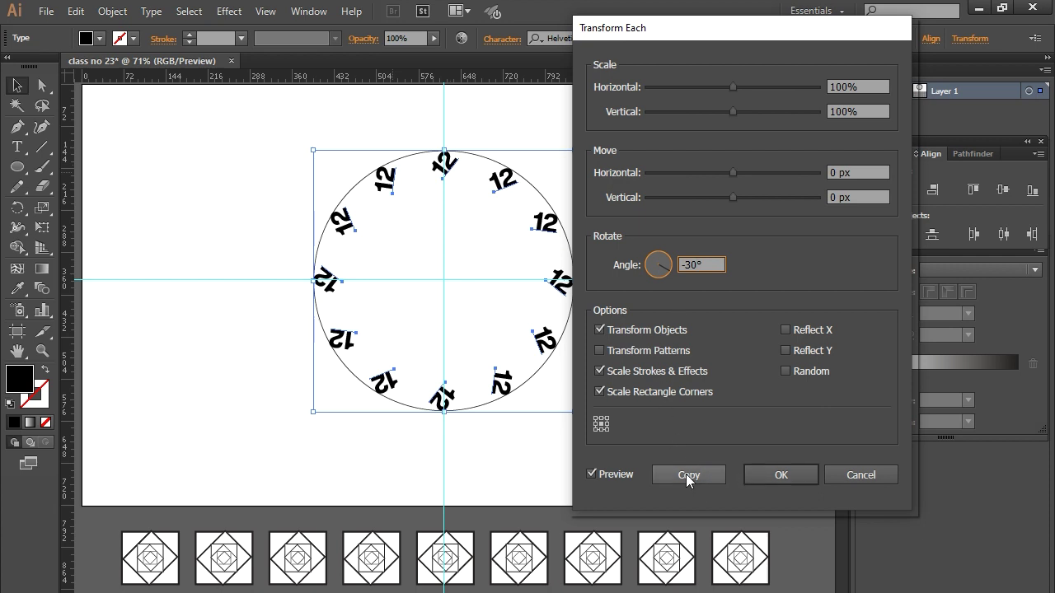
pyautogui.click(762, 473)
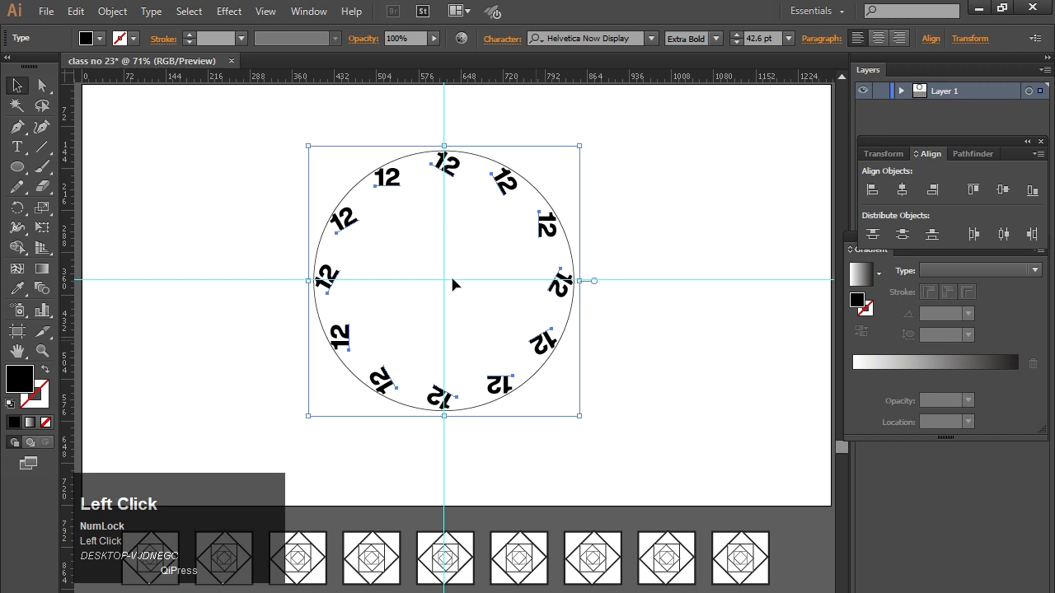
pyautogui.hotkey('ctrl', 'z')
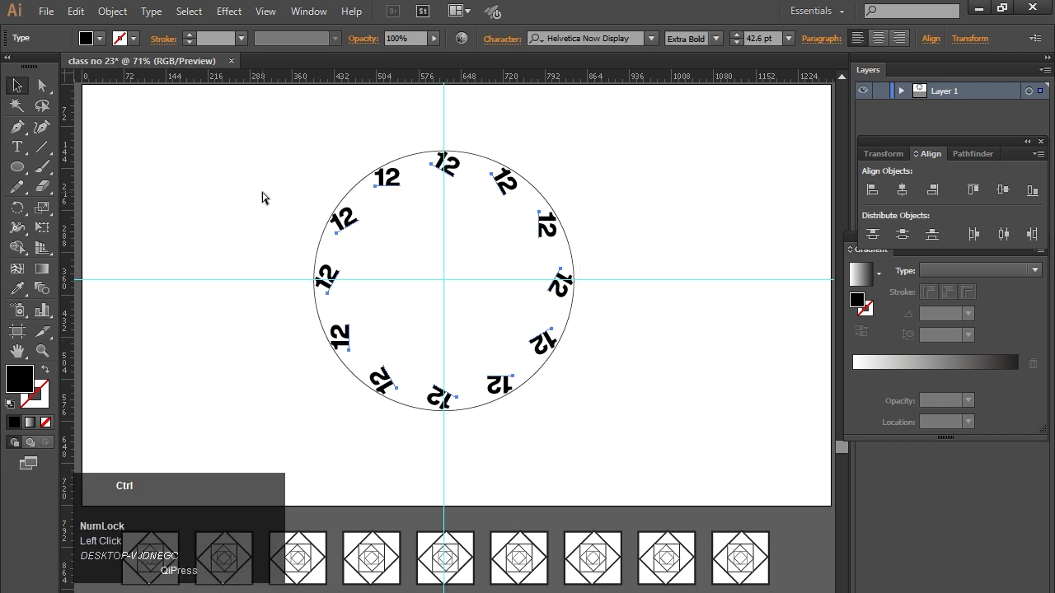
# Exclude the top "12" from the selection and rotate each remaining numeral by -30° with Transform Each.
pyautogui.click(427, 175)
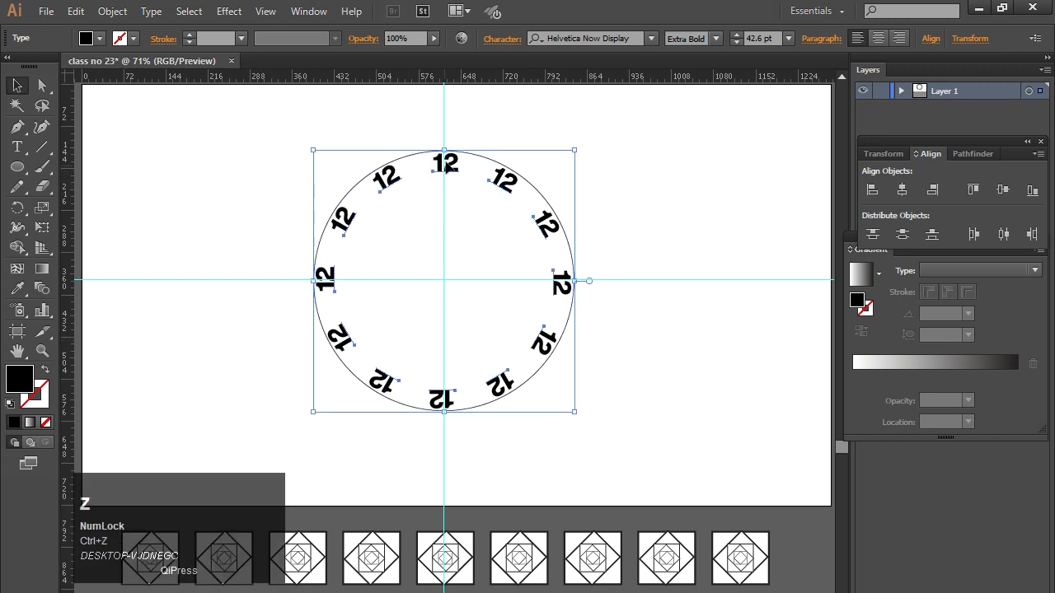
pyautogui.keyDown('shift'); pyautogui.click(446, 165); pyautogui.keyUp('shift')
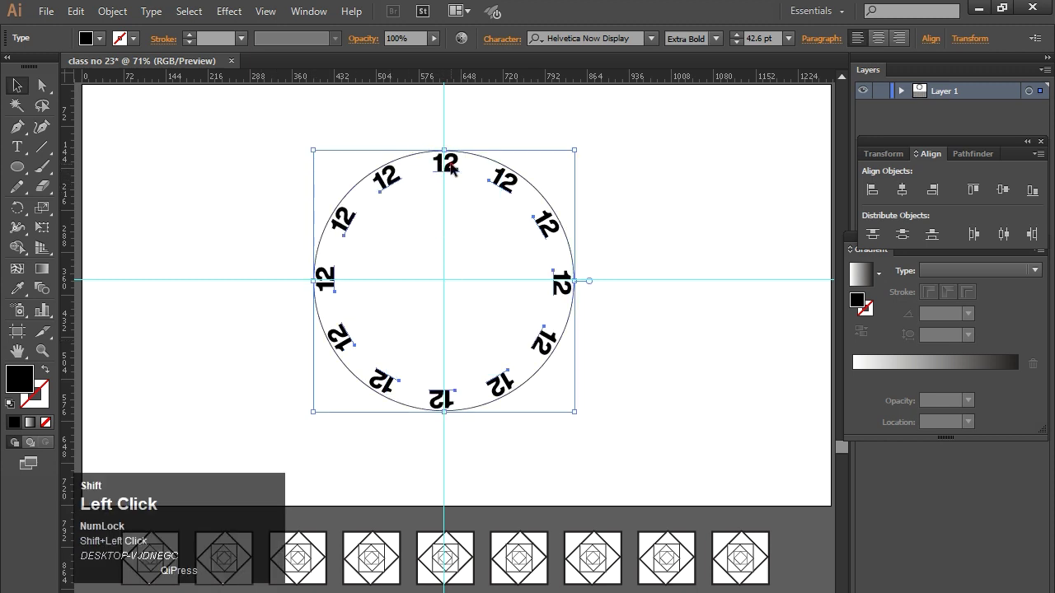
pyautogui.rightClick(390, 180)
pyautogui.click(446, 315)
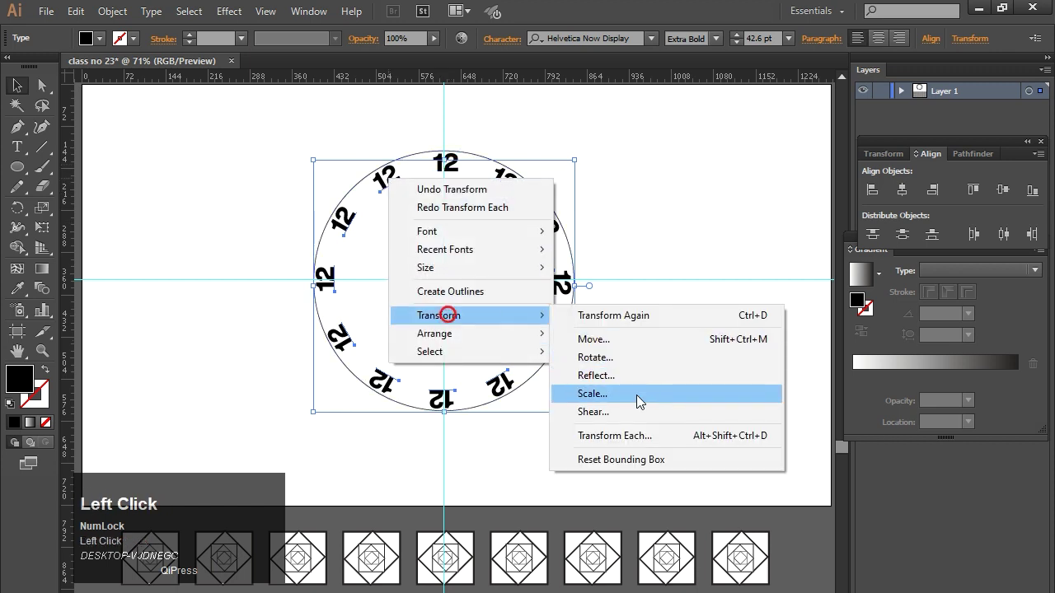
pyautogui.click(614, 437)
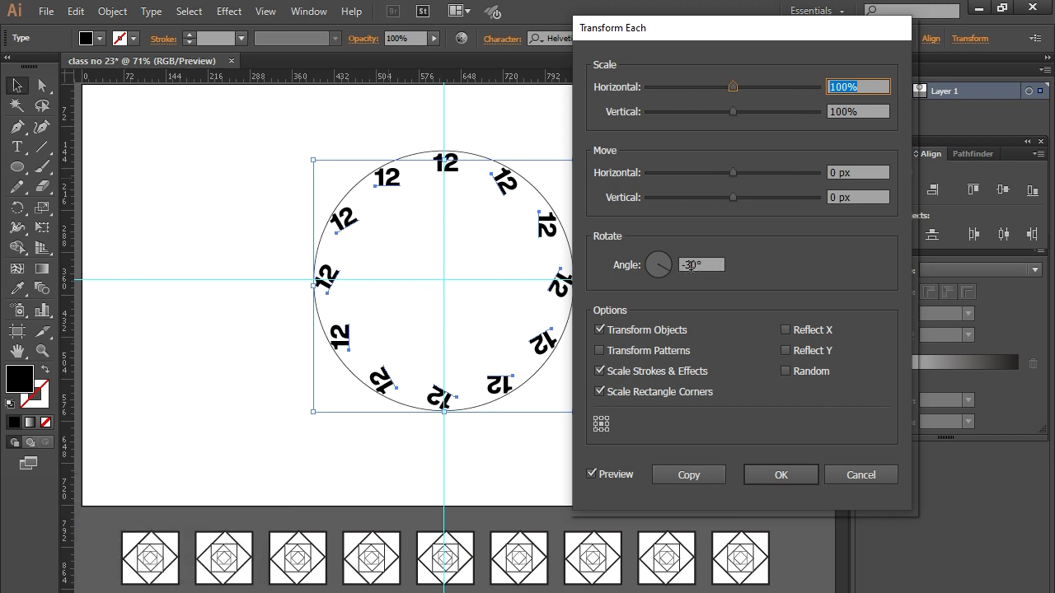
pyautogui.click(755, 475)
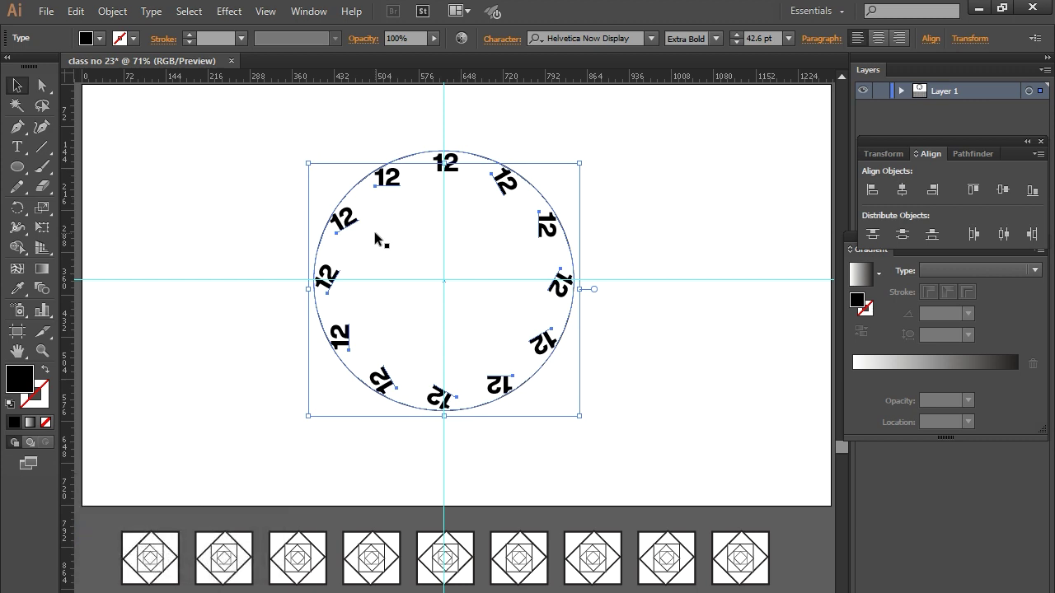
# Deselect the upright numerals at the 11 and 10 o'clock positions in turn, repeating the rotation on the rest after each.
pyautogui.keyDown('shift'); pyautogui.click(390, 173); pyautogui.keyUp('shift')
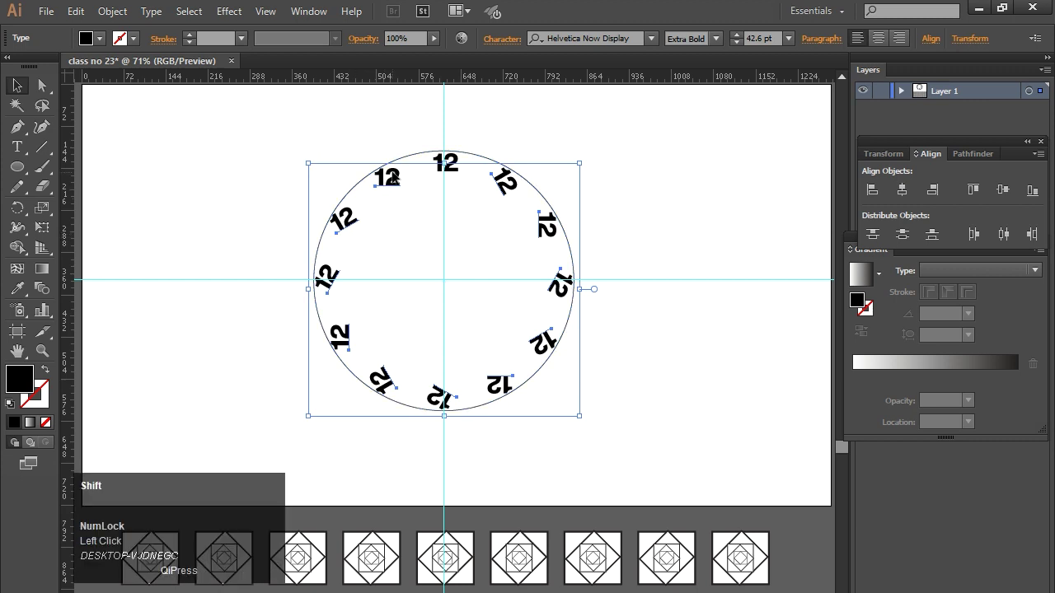
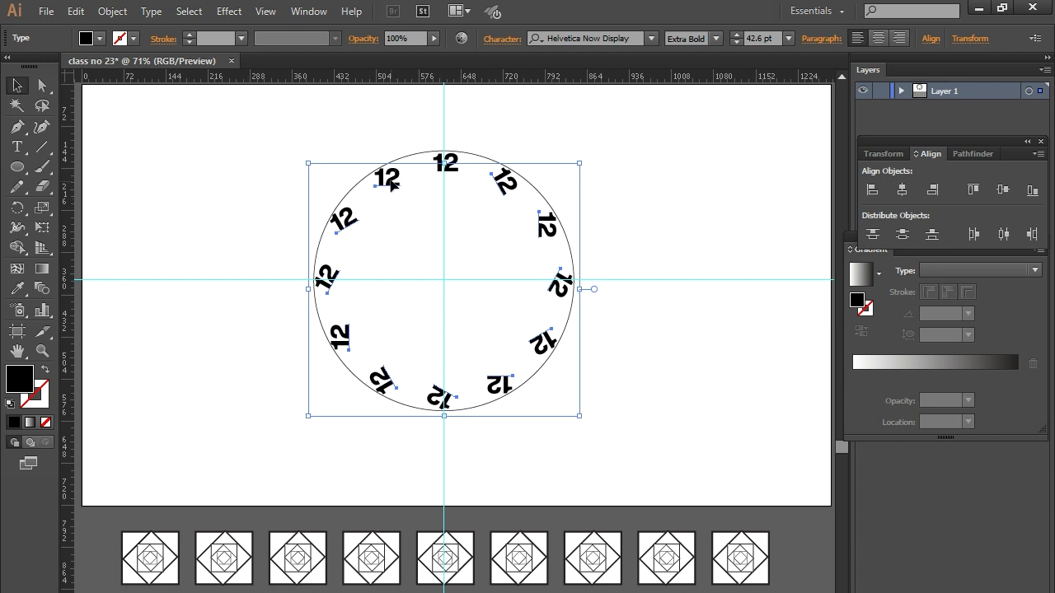
pyautogui.press('shift')
pyautogui.keyDown('shift'); pyautogui.click(394, 176); pyautogui.keyUp('shift')
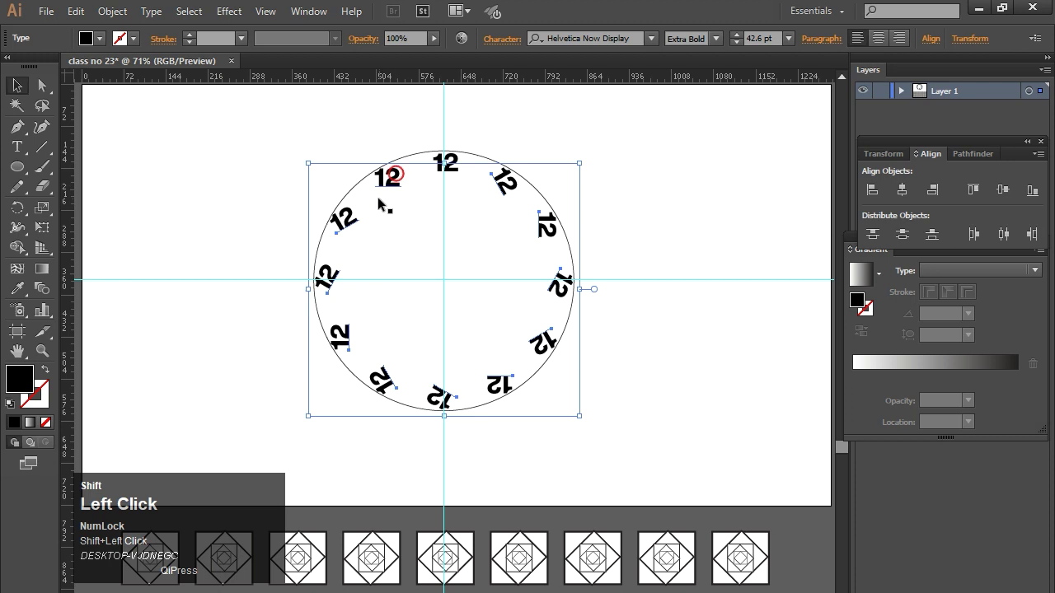
pyautogui.press('ctrl')
pyautogui.hotkey('ctrl', 'd')
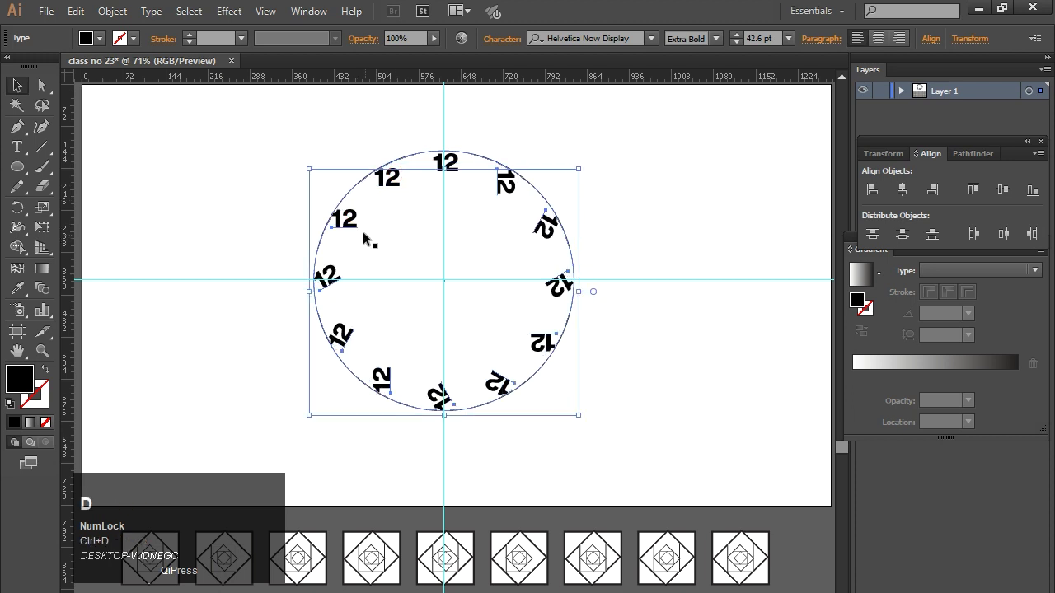
pyautogui.press('shift')
pyautogui.keyDown('shift'); pyautogui.click(354, 219); pyautogui.keyUp('shift')
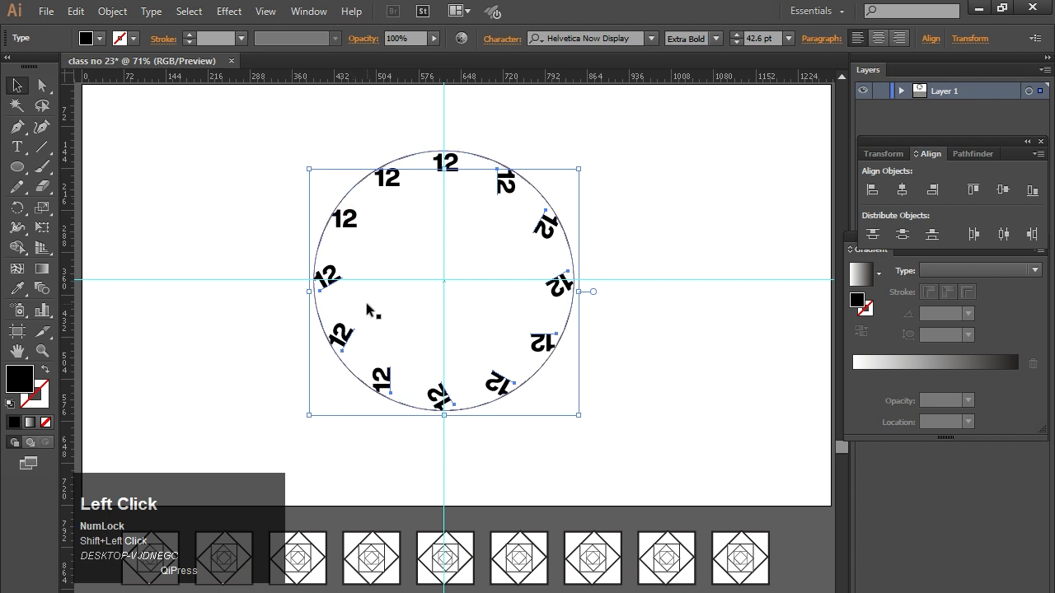
pyautogui.hotkey('ctrl', 'd')
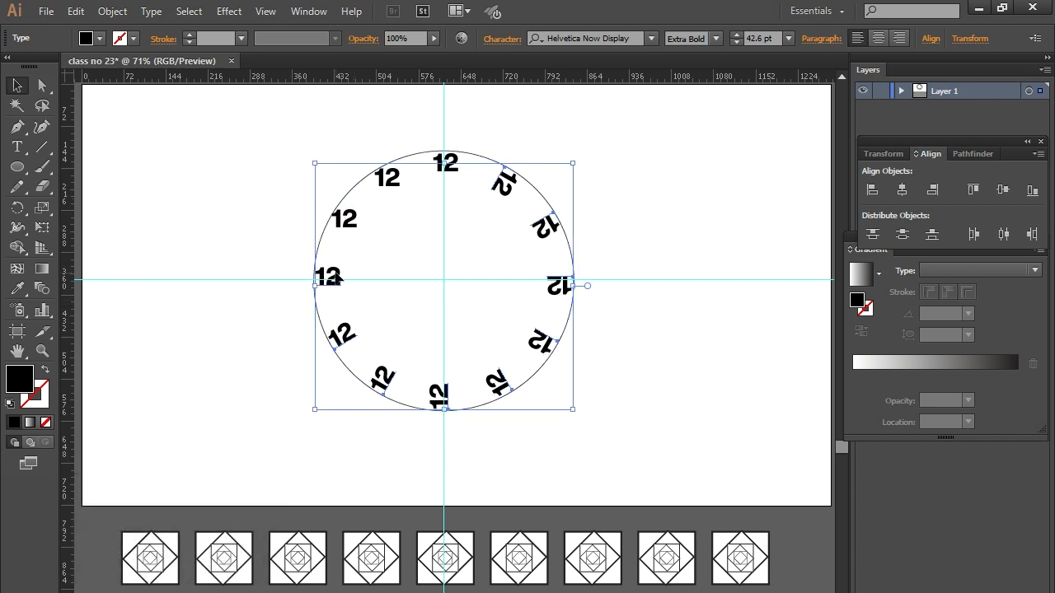
# Deselect the numerals at 9, 8, 7 and 6 o'clock one by one, repeating the rotation on the rest after each.
pyautogui.press('shift')
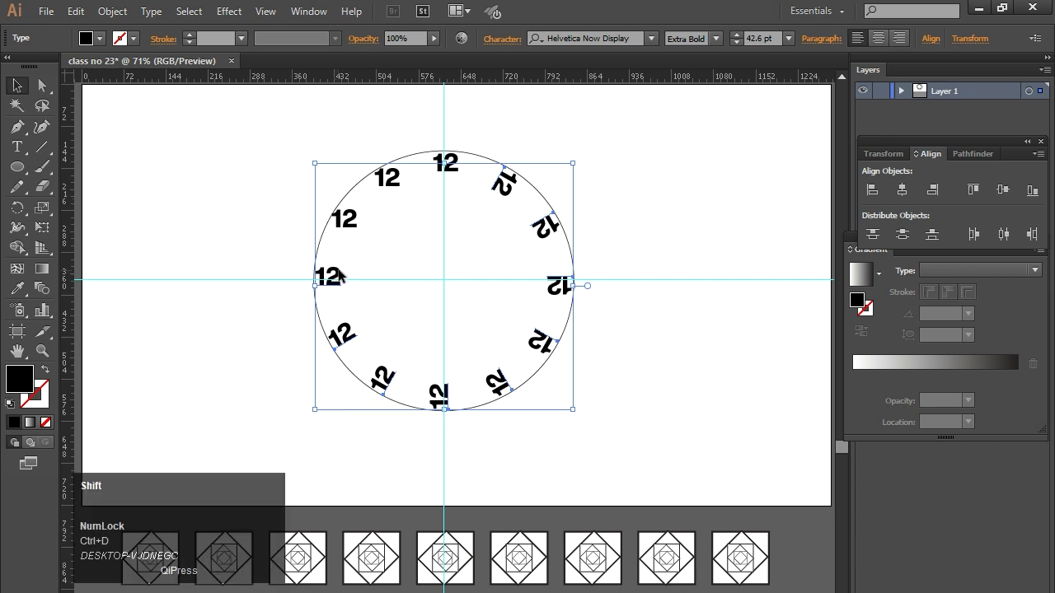
pyautogui.keyDown('shift'); pyautogui.click(338, 276); pyautogui.keyUp('shift')
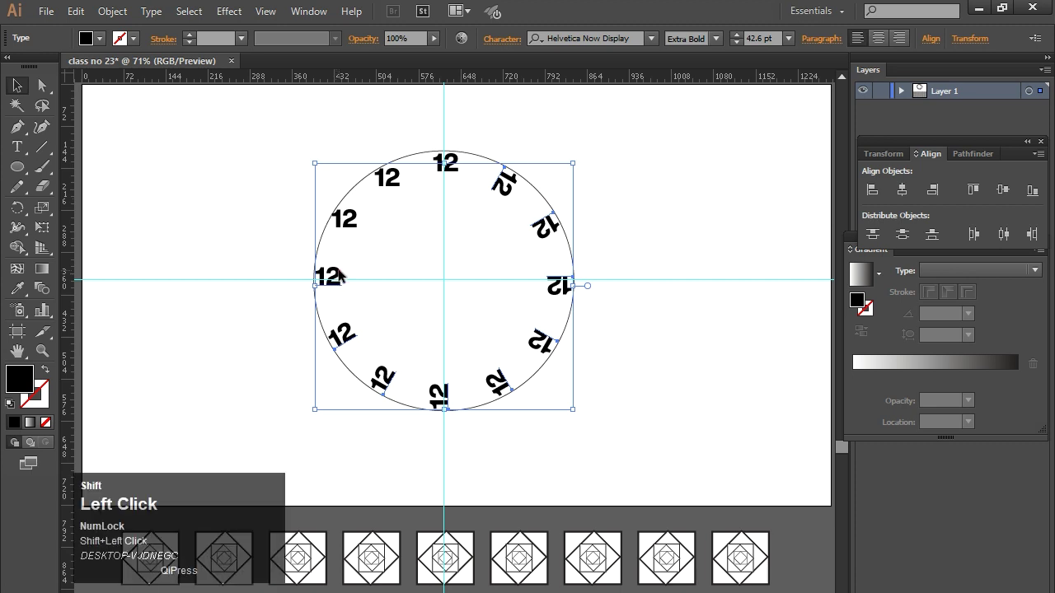
pyautogui.hotkey('ctrl', 'd')
pyautogui.keyDown('shift'); pyautogui.click(351, 338); pyautogui.keyUp('shift')
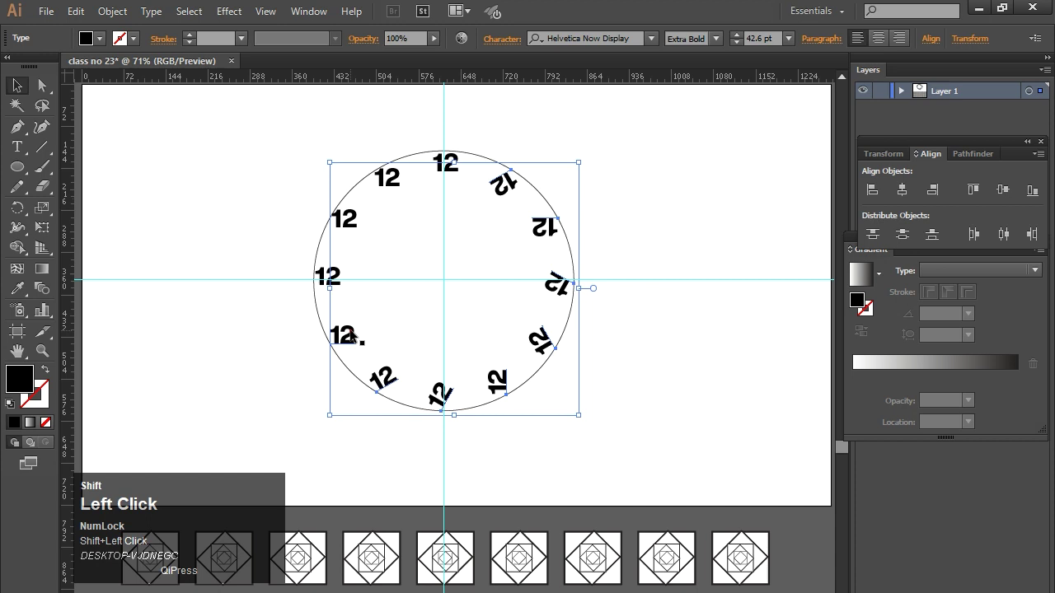
pyautogui.hotkey('ctrl', 'd')
pyautogui.keyDown('shift'); pyautogui.click(390, 374); pyautogui.keyUp('shift')
pyautogui.hotkey('ctrl', 'd')
pyautogui.keyDown('shift'); pyautogui.click(443, 394); pyautogui.keyUp('shift')
pyautogui.hotkey('ctrl', 'd')
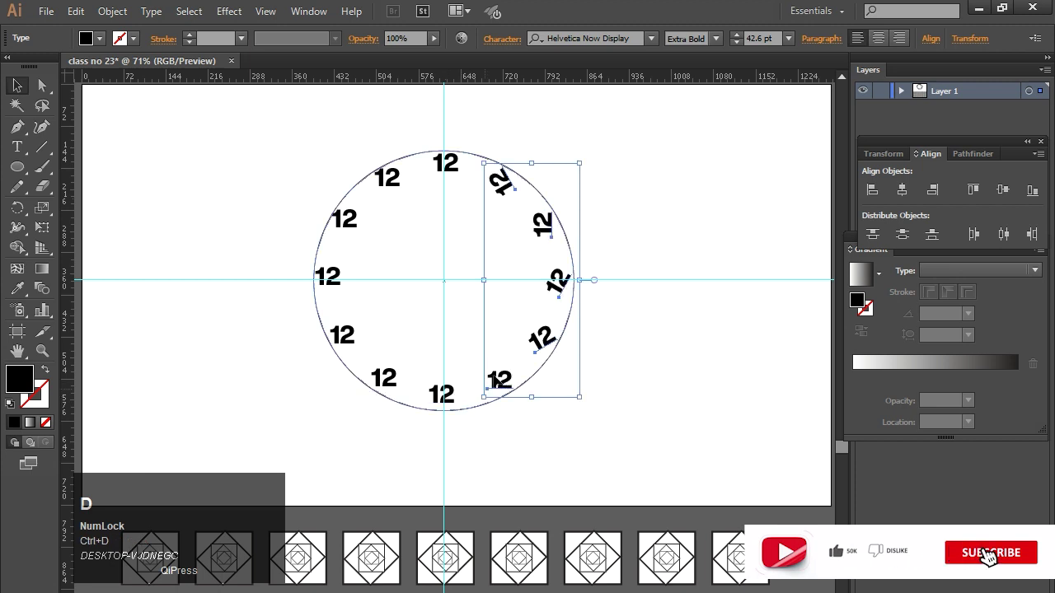
# Deselect the numerals at 5, 4, 3 and 2 o'clock one by one, repeating the rotation until every numeral is upright.
pyautogui.keyDown('shift'); pyautogui.click(500, 380); pyautogui.keyUp('shift')
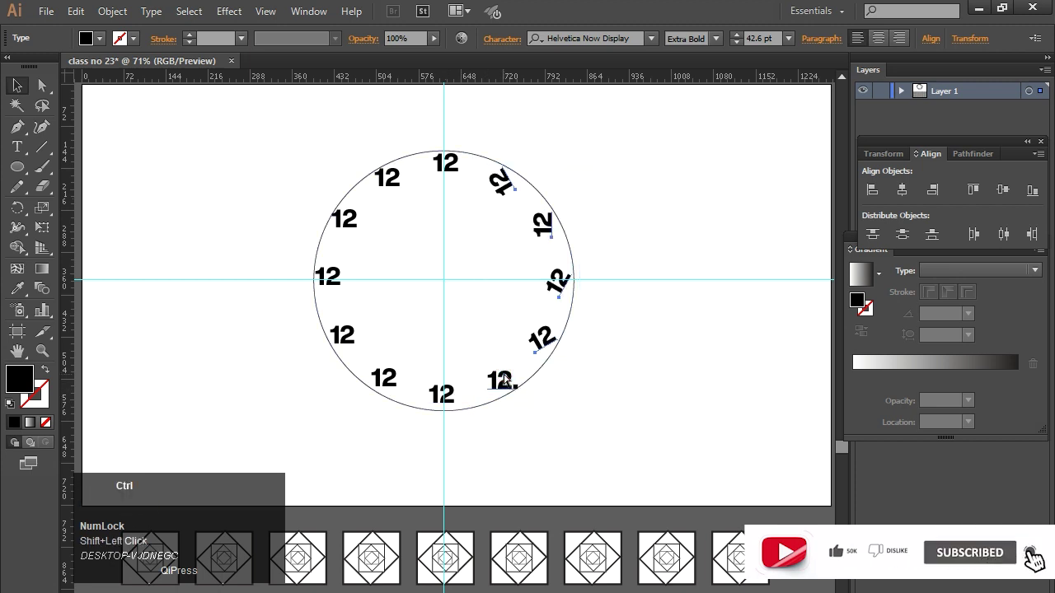
pyautogui.hotkey('ctrl', 'd')
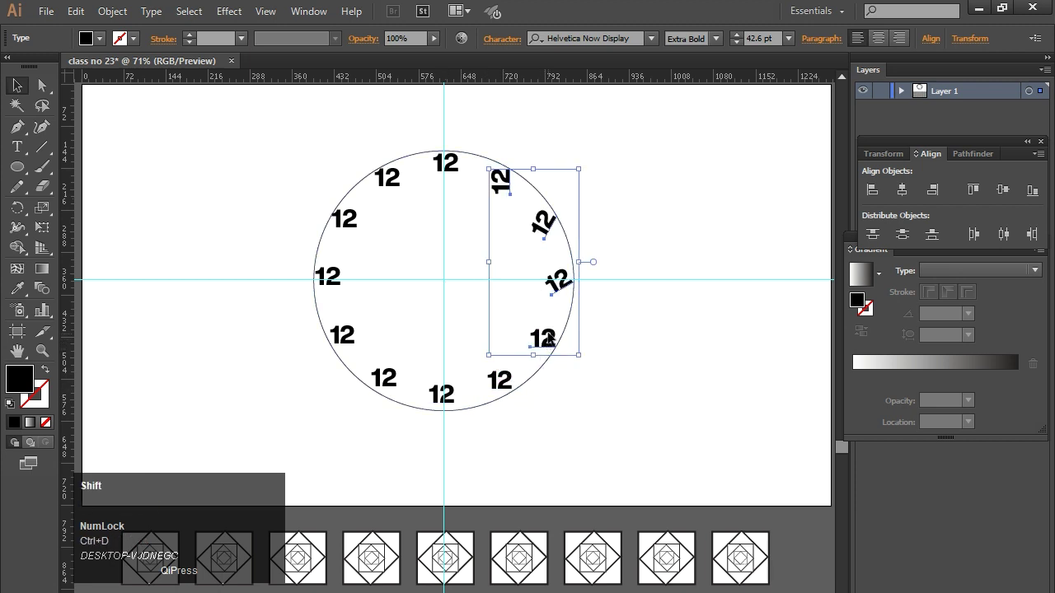
pyautogui.keyDown('shift'); pyautogui.click(546, 336); pyautogui.keyUp('shift')
pyautogui.hotkey('ctrl', 'd')
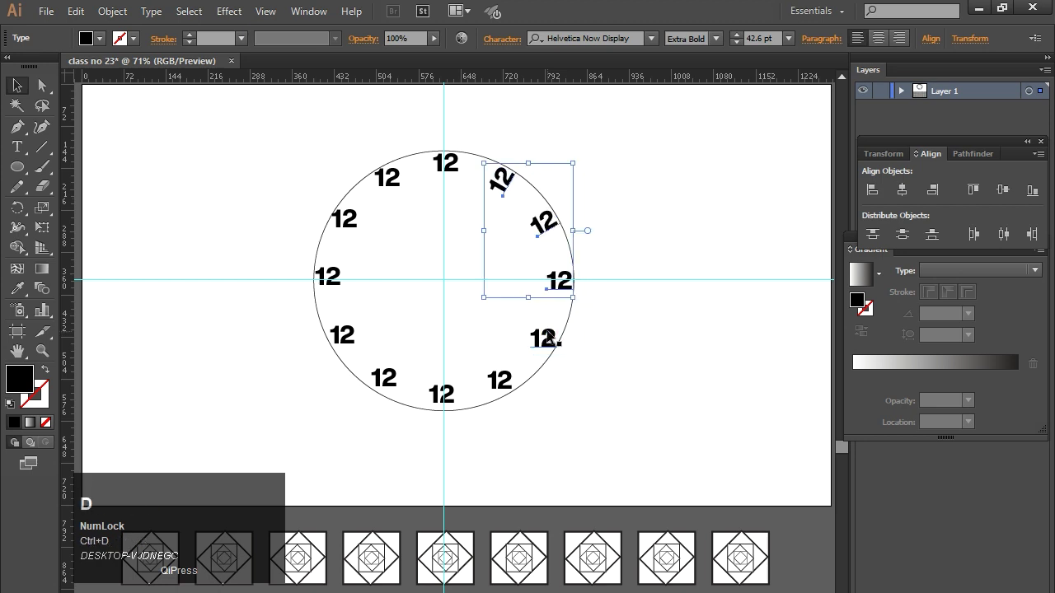
pyautogui.keyDown('shift'); pyautogui.click(564, 282); pyautogui.keyUp('shift')
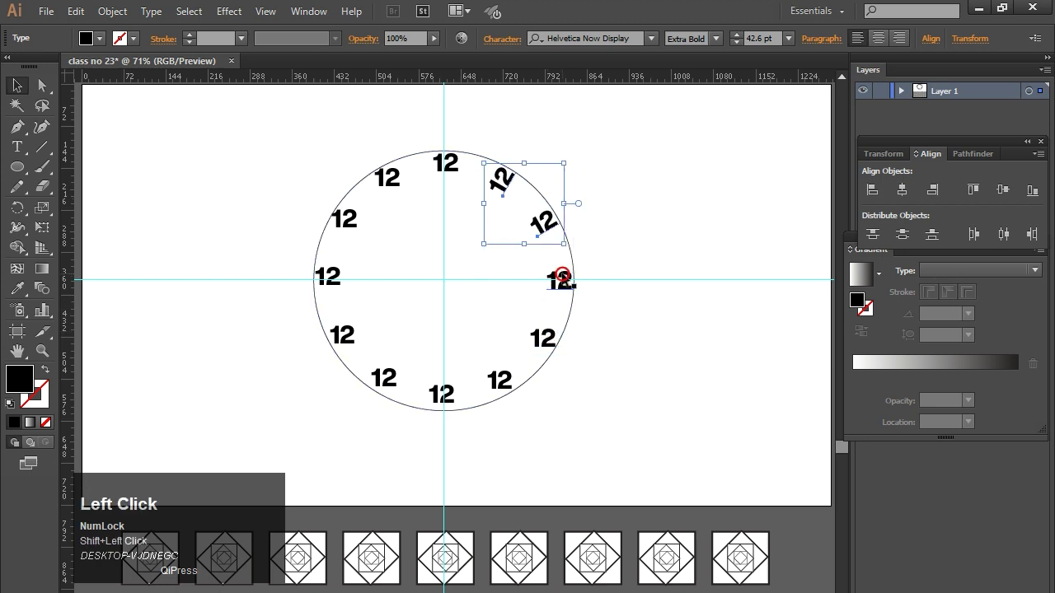
pyautogui.hotkey('ctrl', 'd')
pyautogui.keyDown('shift'); pyautogui.click(549, 222); pyautogui.keyUp('shift')
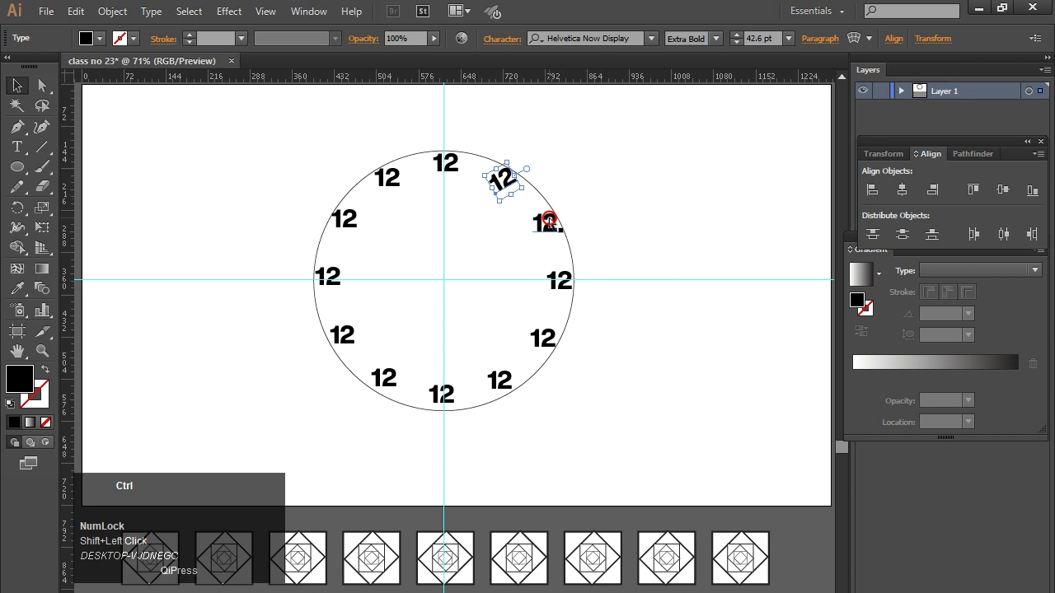
pyautogui.hotkey('ctrl', 'd')
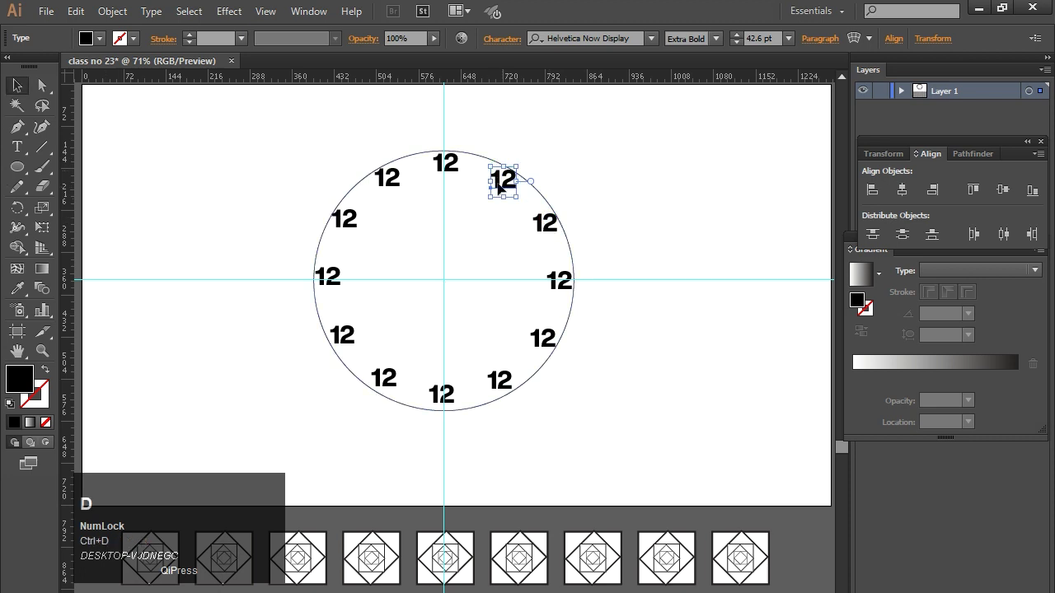
# Replace the "12" text at the one, two and three o'clock positions with 1, 2 and 3.
pyautogui.click(18, 147)
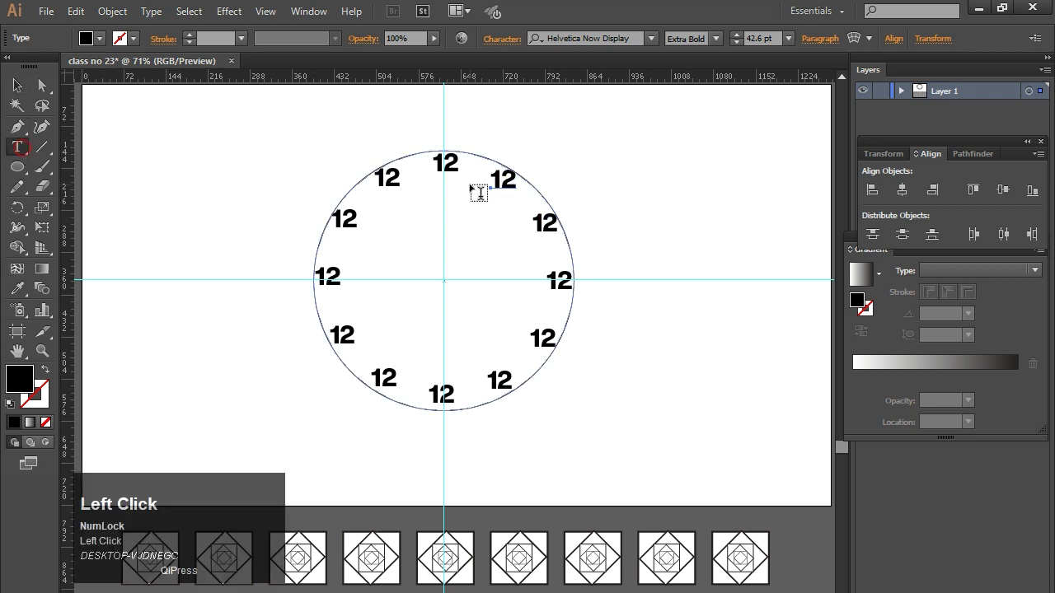
pyautogui.moveTo(493, 183); pyautogui.dragTo(517, 183)
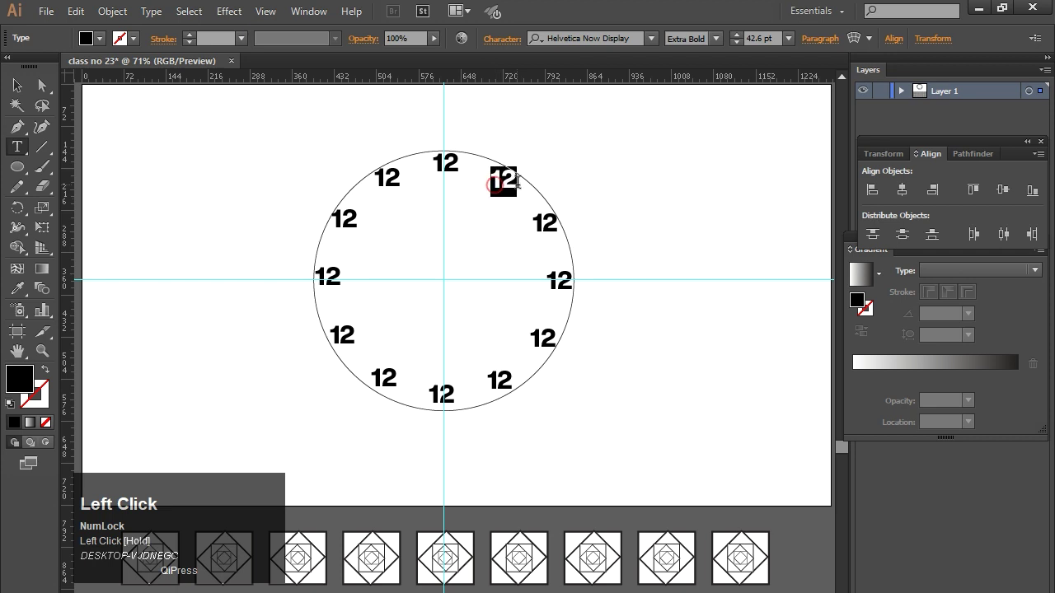
pyautogui.write('1')
pyautogui.moveTo(534, 224); pyautogui.dragTo(561, 224)
pyautogui.write('2')
pyautogui.moveTo(549, 283); pyautogui.dragTo(577, 285)
pyautogui.write('3')
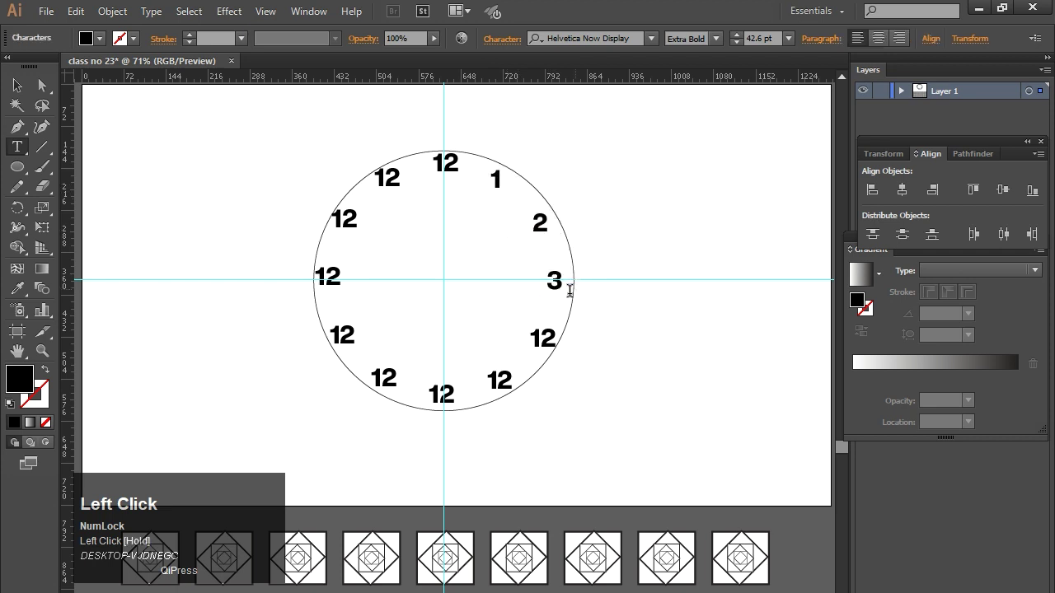
# Replace the "12" text at the four, five and six o'clock positions with 4, 5 and 6.
pyautogui.moveTo(530, 338); pyautogui.dragTo(559, 341)
pyautogui.write('4')
pyautogui.moveTo(495, 380); pyautogui.dragTo(487, 380)
pyautogui.write('5')
pyautogui.moveTo(438, 395); pyautogui.dragTo(373, 382)
pyautogui.write('6')
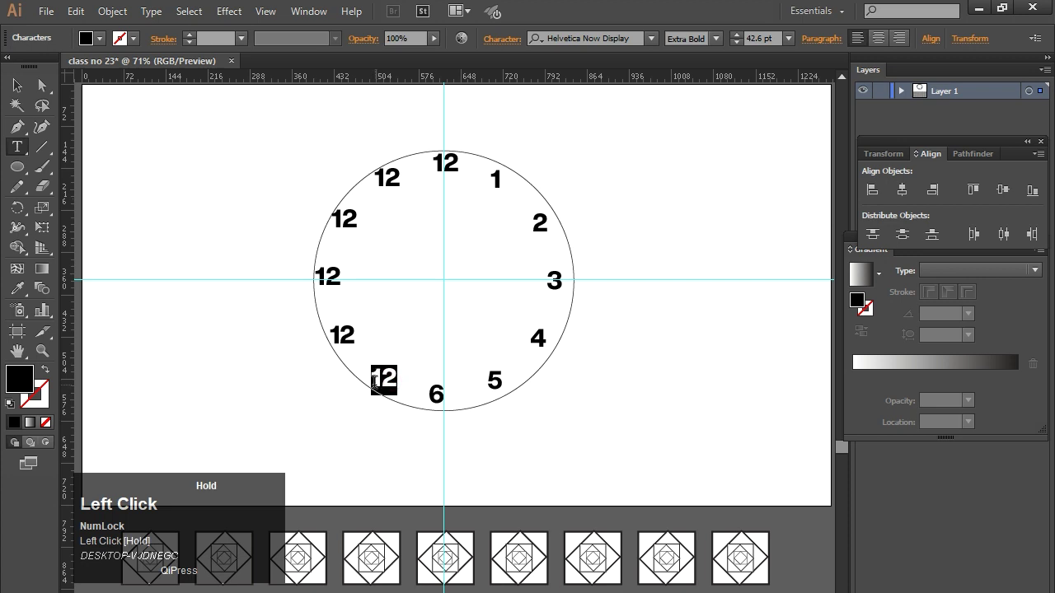
# Replace the "12" text at the seven, eight and nine o'clock positions with 7, 8 and 9.
pyautogui.write('7')
pyautogui.moveTo(352, 341); pyautogui.dragTo(331, 344)
pyautogui.write('8')
pyautogui.moveTo(341, 275); pyautogui.dragTo(316, 279)
pyautogui.write('9')
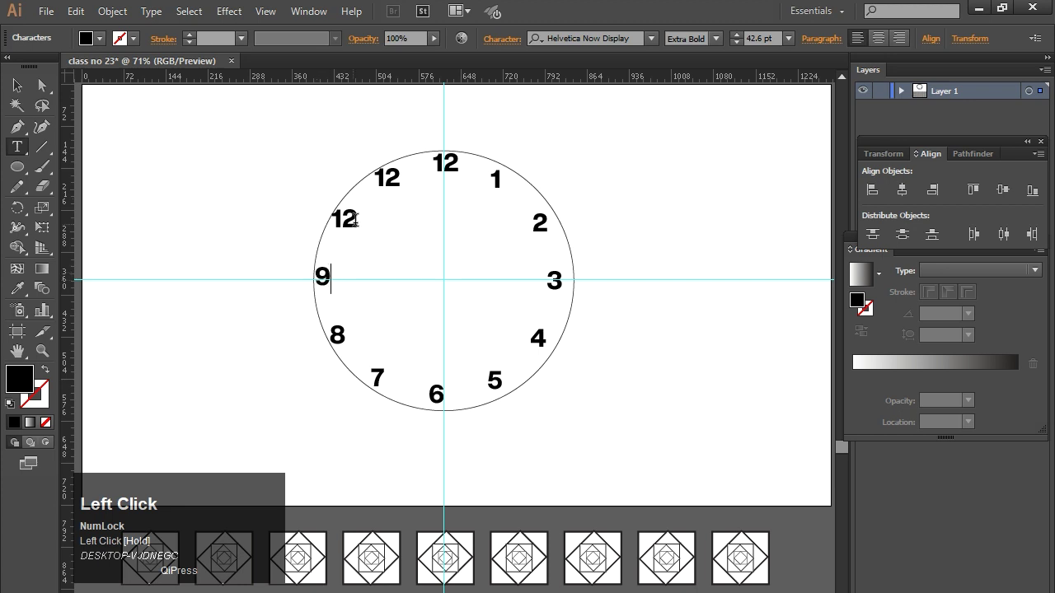
# Change the remaining two "12" numerals beside the top one to 10 and 11, and leave text editing with nothing selected.
pyautogui.moveTo(355, 221); pyautogui.dragTo(338, 218)
pyautogui.write('0')
pyautogui.moveTo(401, 176); pyautogui.dragTo(390, 175)
pyautogui.write('1')
pyautogui.press('Escape')
pyautogui.click(293, 172)
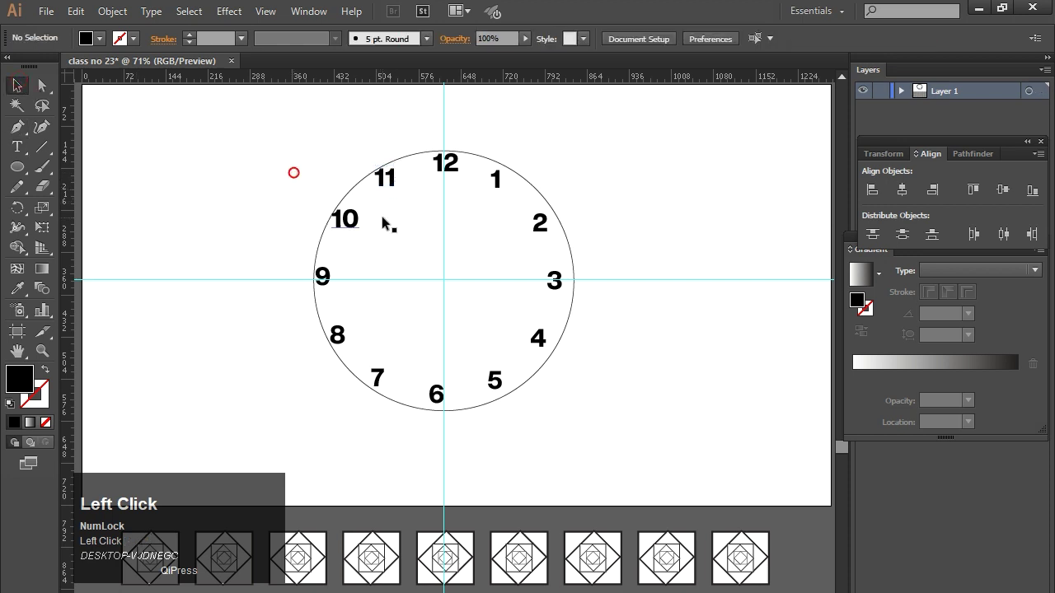
pyautogui.click(388, 177)
pyautogui.click(290, 182)
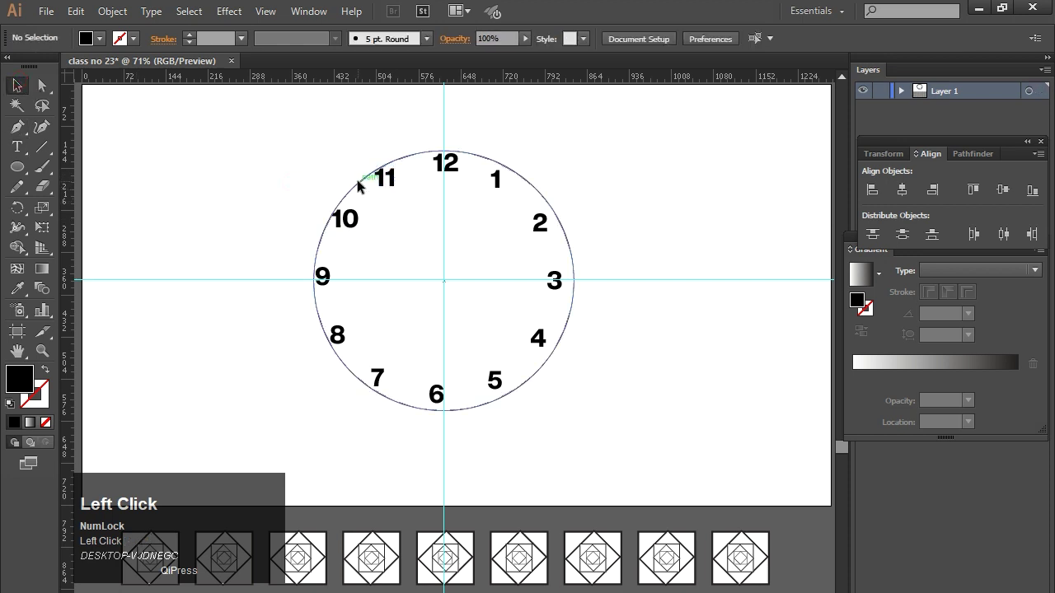
# Enlarge the clock's circle slightly and proportionally from its center.
pyautogui.click(359, 185)
pyautogui.keyDown('alt'); pyautogui.keyDown('shift'); pyautogui.click(572, 411); pyautogui.keyUp('shift'); pyautogui.keyUp('alt')
pyautogui.moveTo(572, 412); pyautogui.dragTo(581, 421)
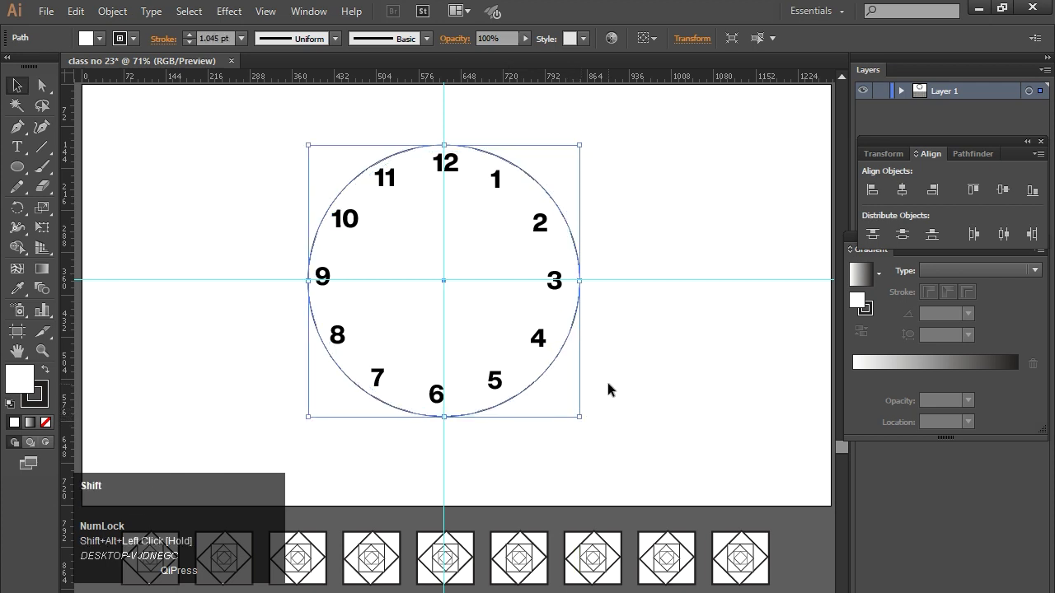
# Nudge the circle slightly left and reduce its width and height a little to fit evenly around the numerals.
pyautogui.hotkey('shift', 'Left')
pyautogui.press('Right')
pyautogui.press('Right')
pyautogui.press('Right')
pyautogui.press('Right')
pyautogui.press('Right')
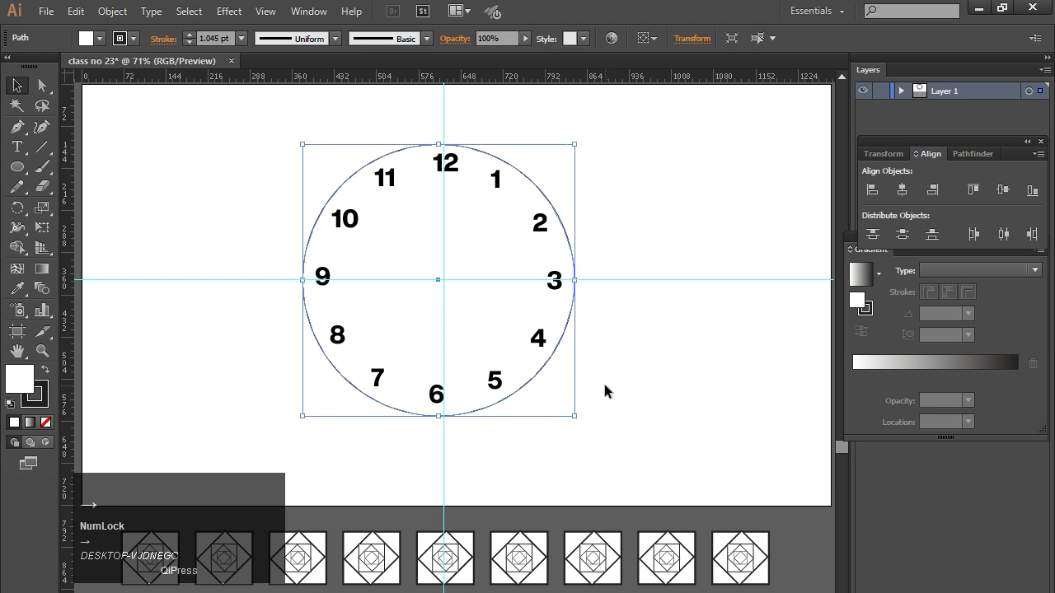
pyautogui.moveTo(577, 281); pyautogui.dragTo(570, 281)
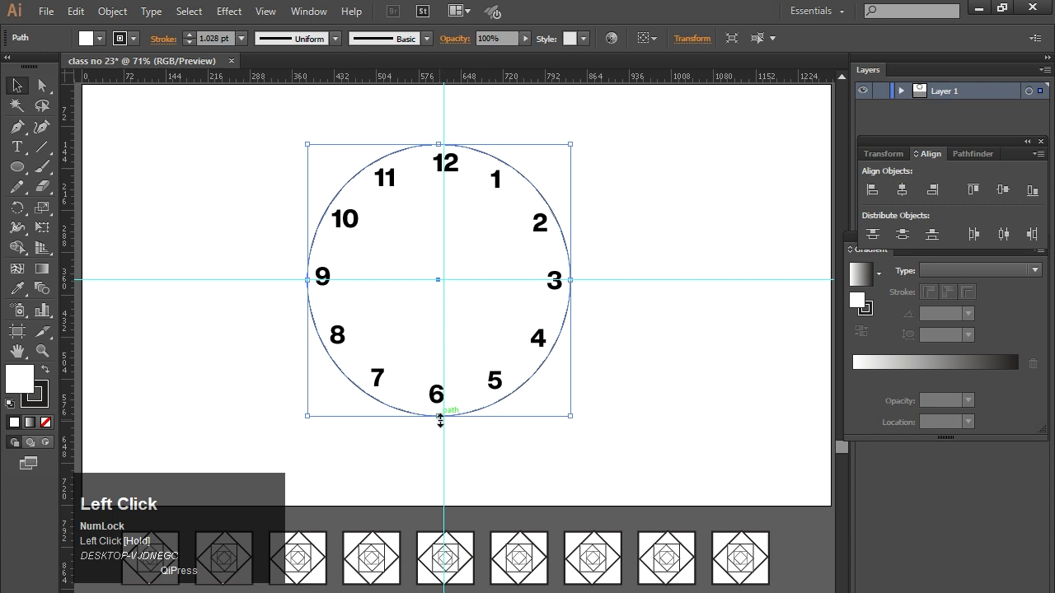
pyautogui.moveTo(438, 418); pyautogui.dragTo(439, 409)
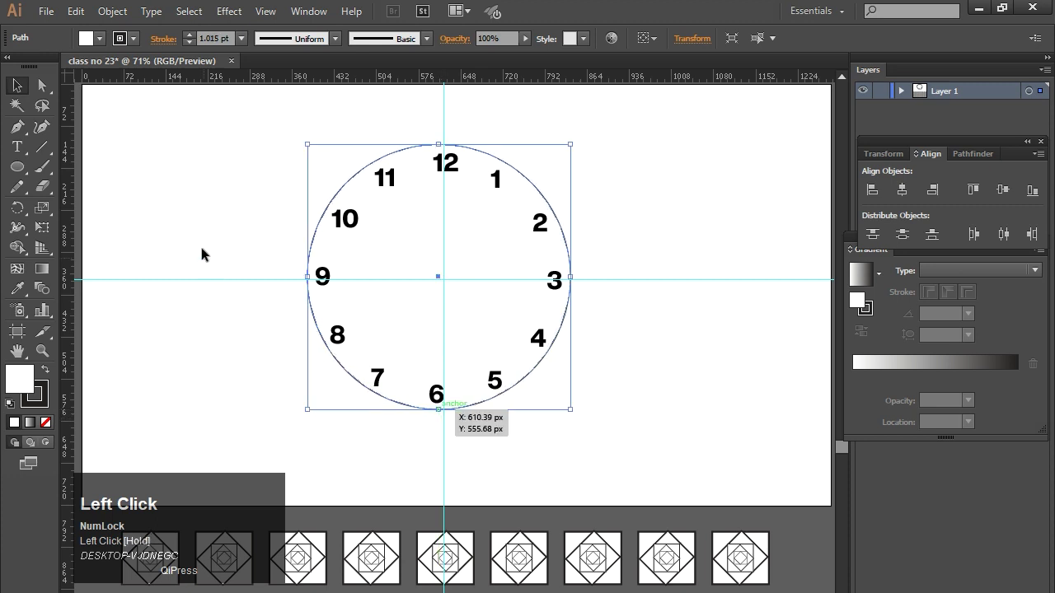
# Try moving the circle down and to the right, and undo the move.
pyautogui.click(218, 223)
pyautogui.moveTo(402, 245); pyautogui.dragTo(457, 311)
pyautogui.hotkey('ctrl', 'z')
pyautogui.click(283, 240)
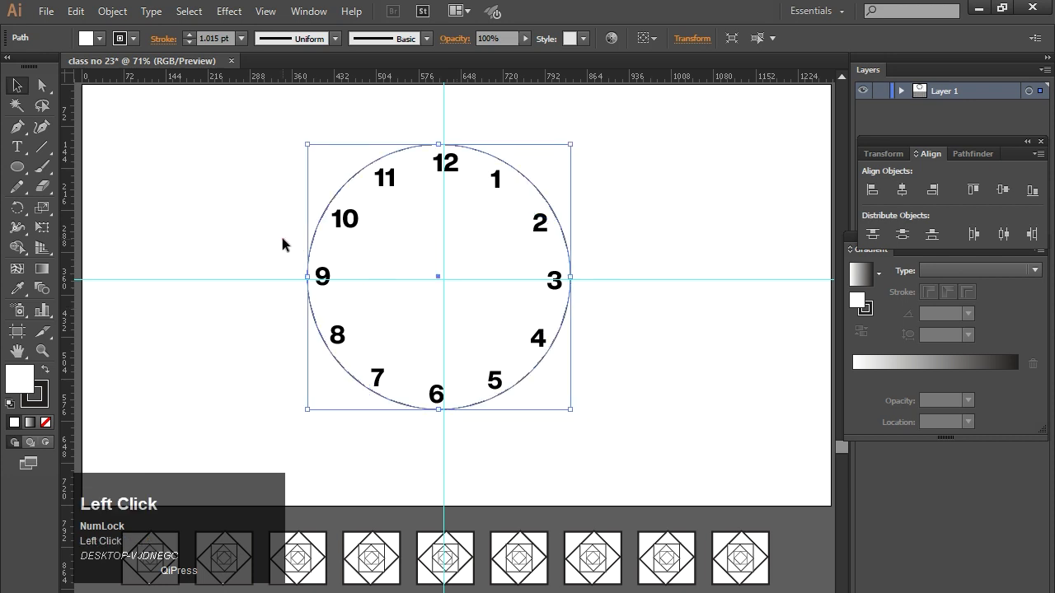